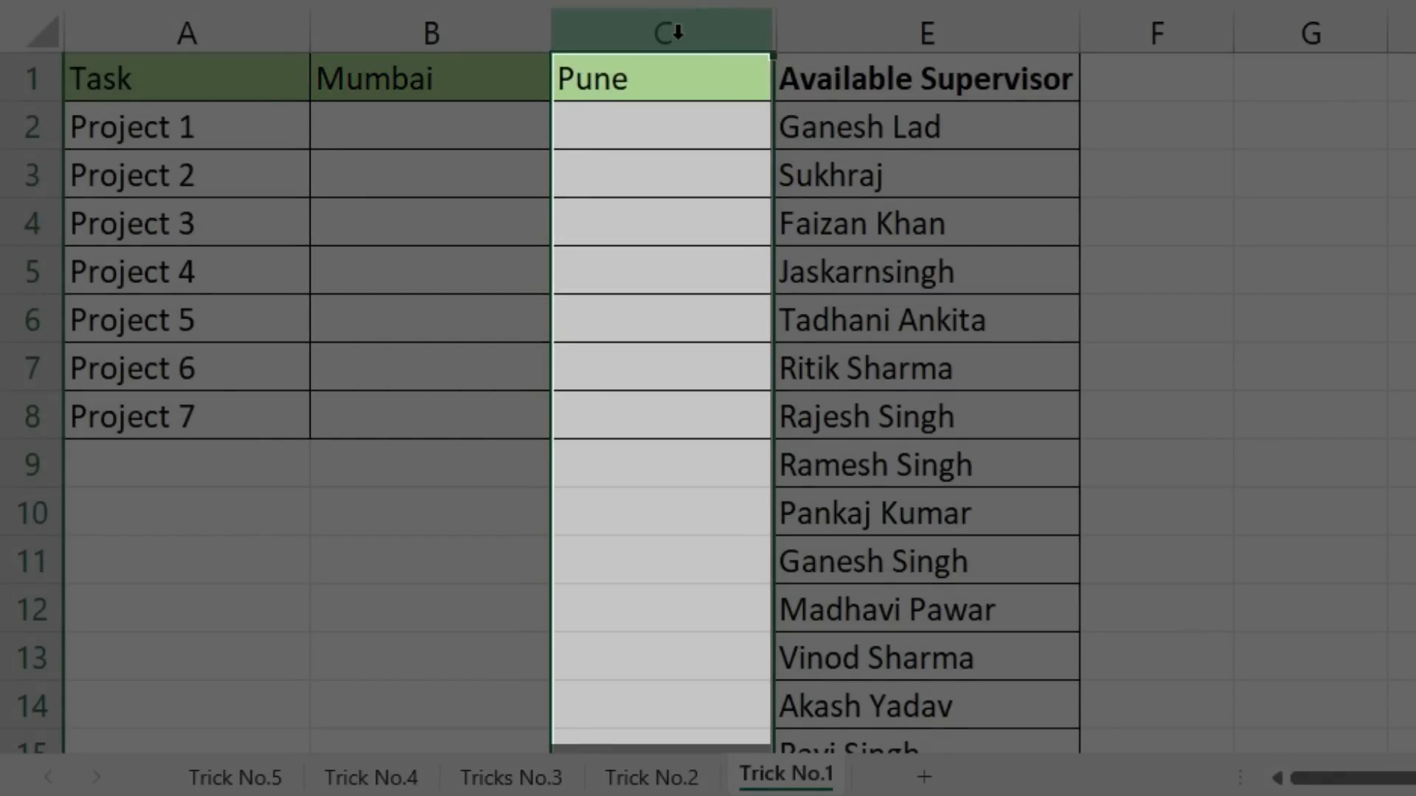
Assign the supervisor listed in E2 to Project 1 in the Mumbai column.
left_click(826, 33)
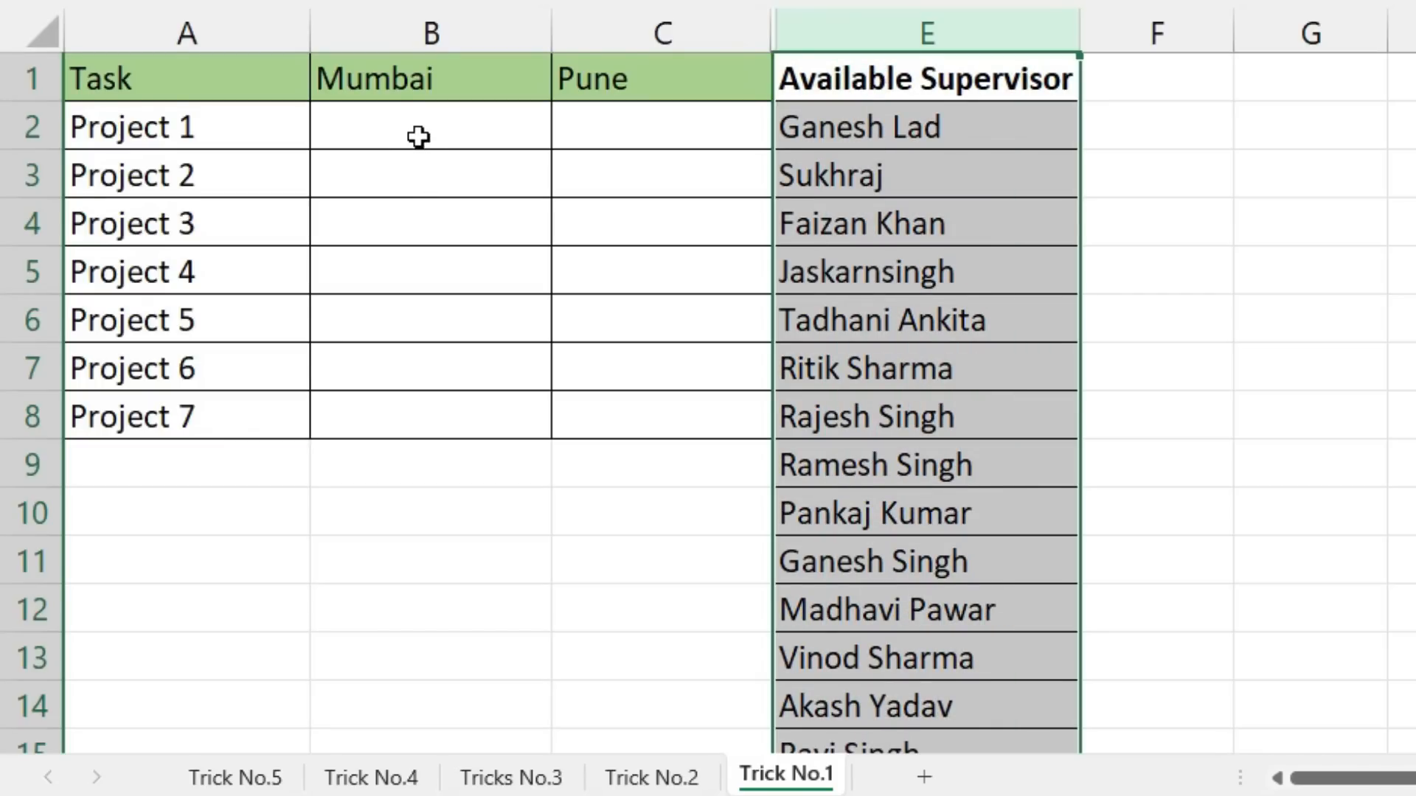
left_click(418, 136)
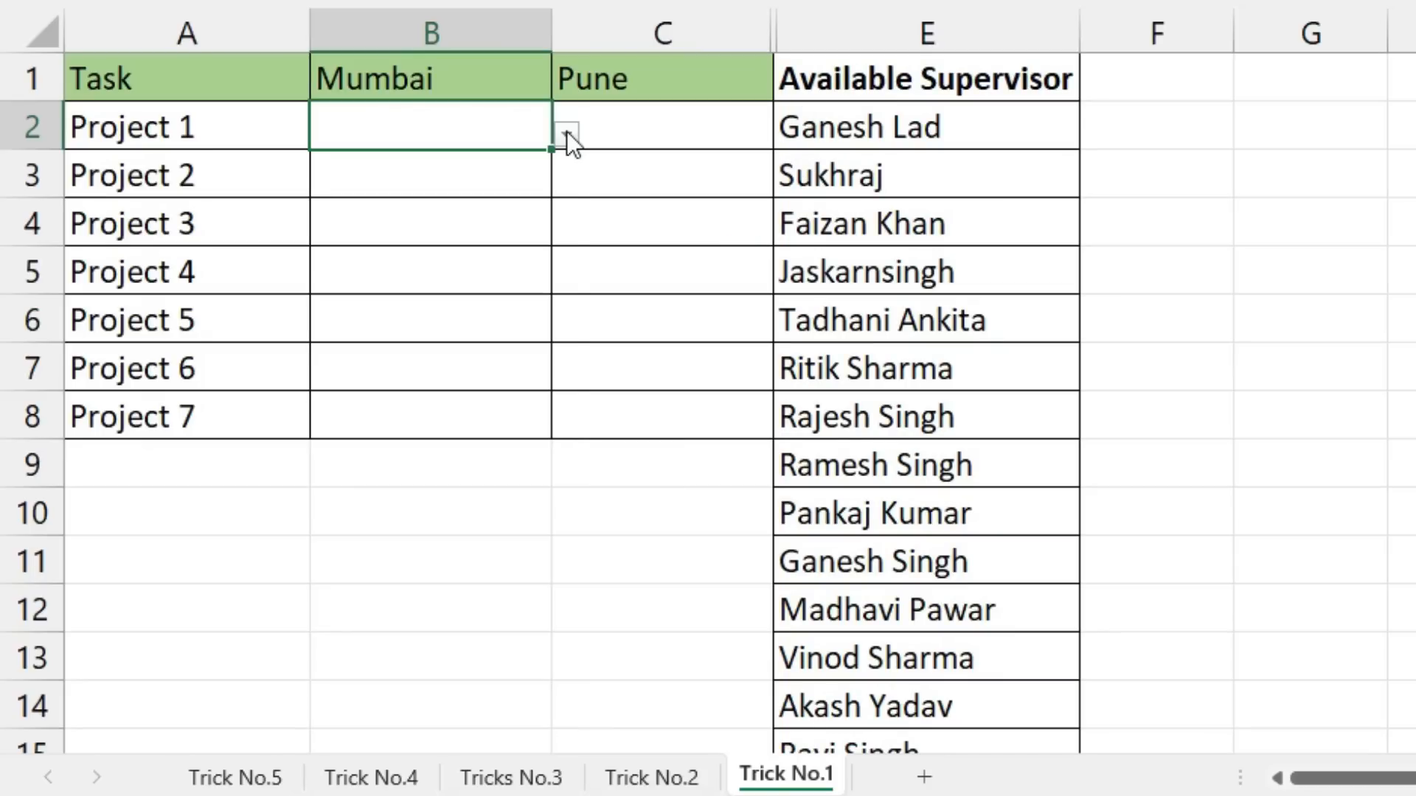
left_click(566, 132)
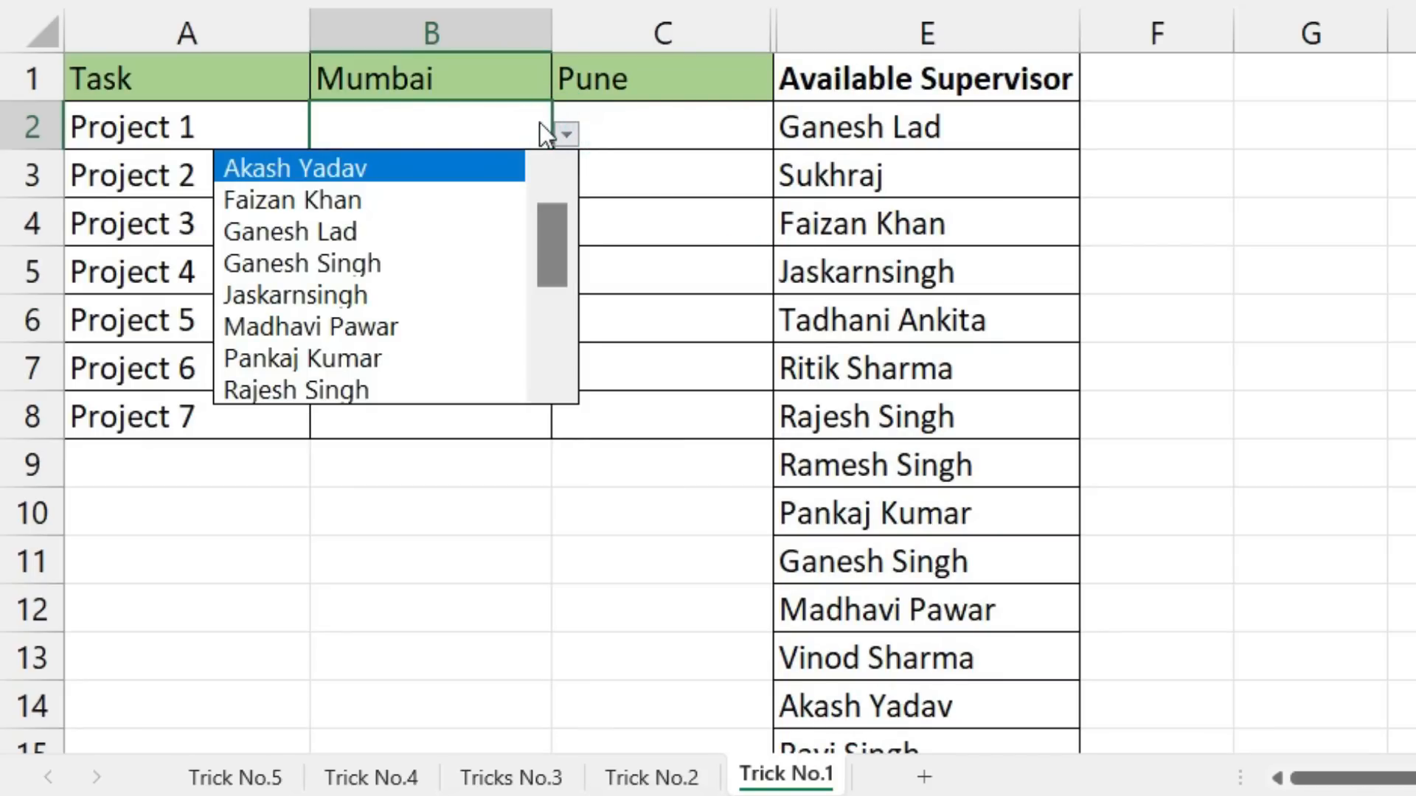
left_click(502, 118)
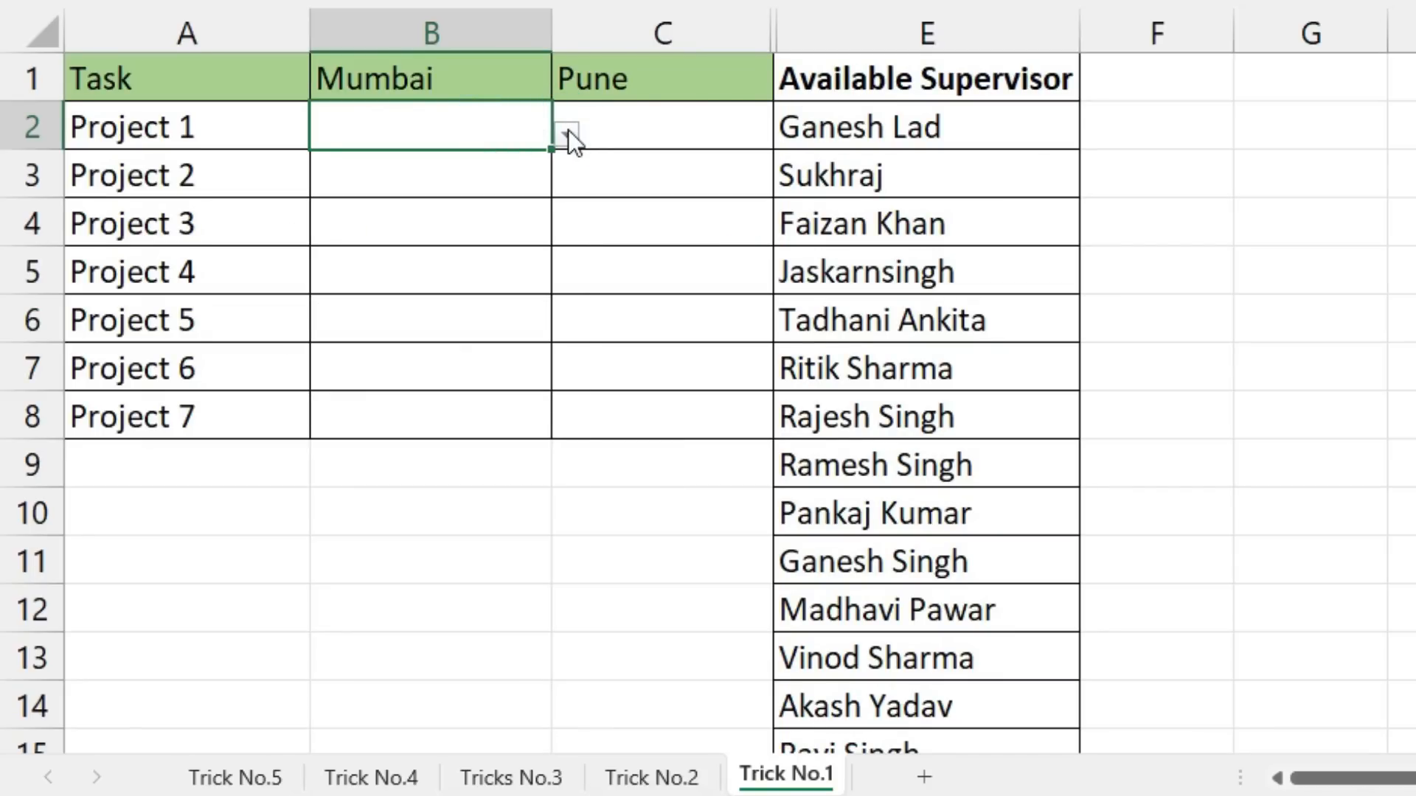
left_click(568, 133)
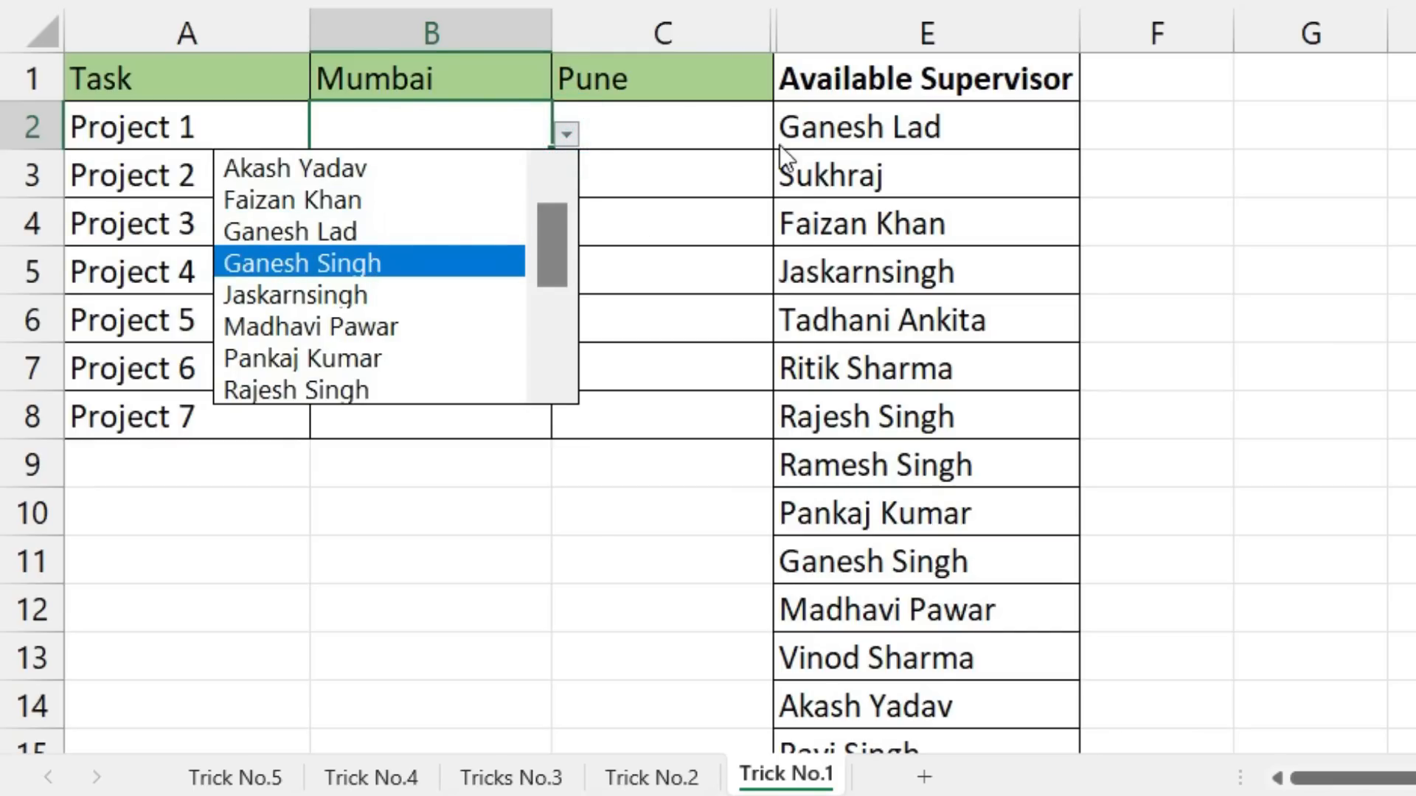
left_click(320, 232)
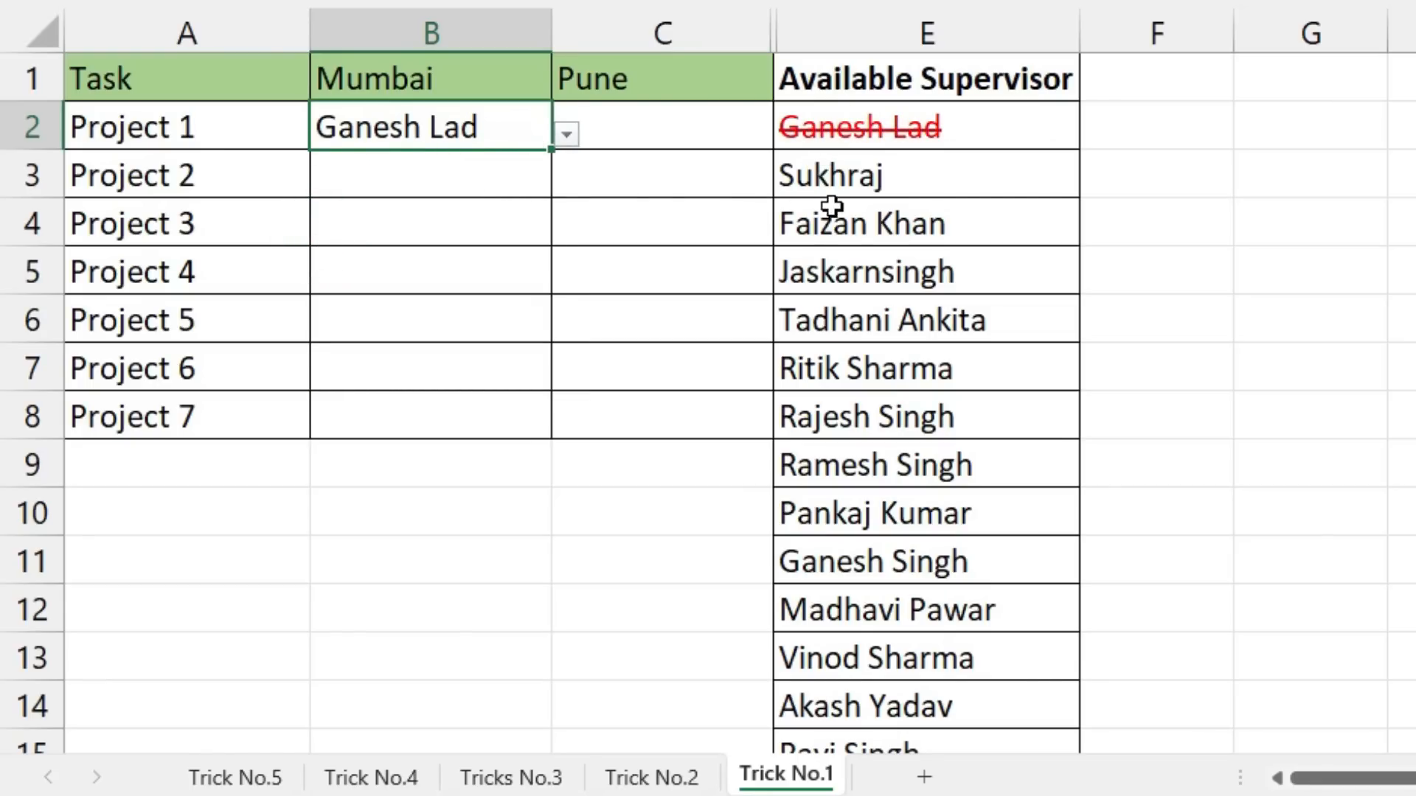
In the Mumbai column, assign the supervisor listed in E10 to Project 2 and the one in E5 to Project 6.
left_click(540, 183)
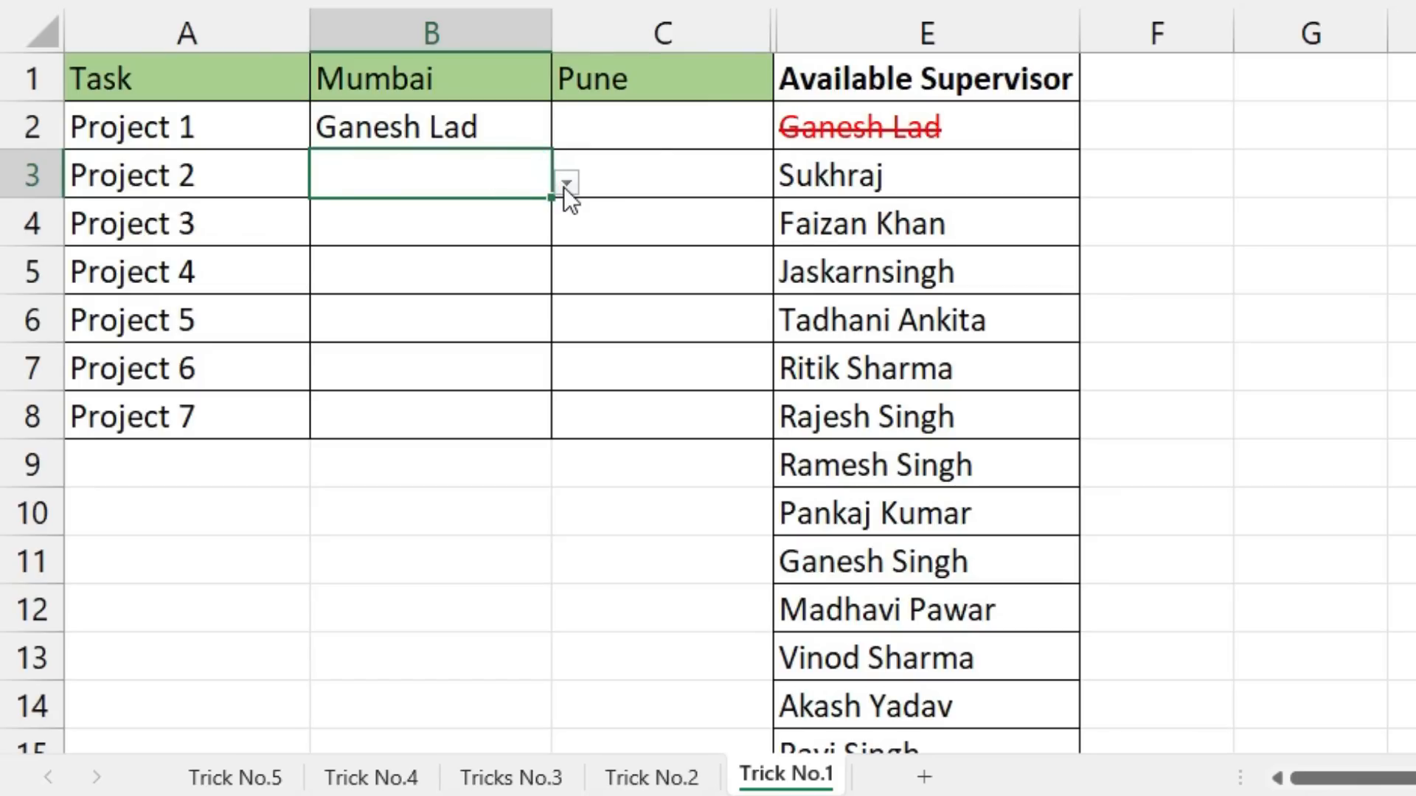
left_click(565, 183)
left_click(414, 373)
left_click(414, 259)
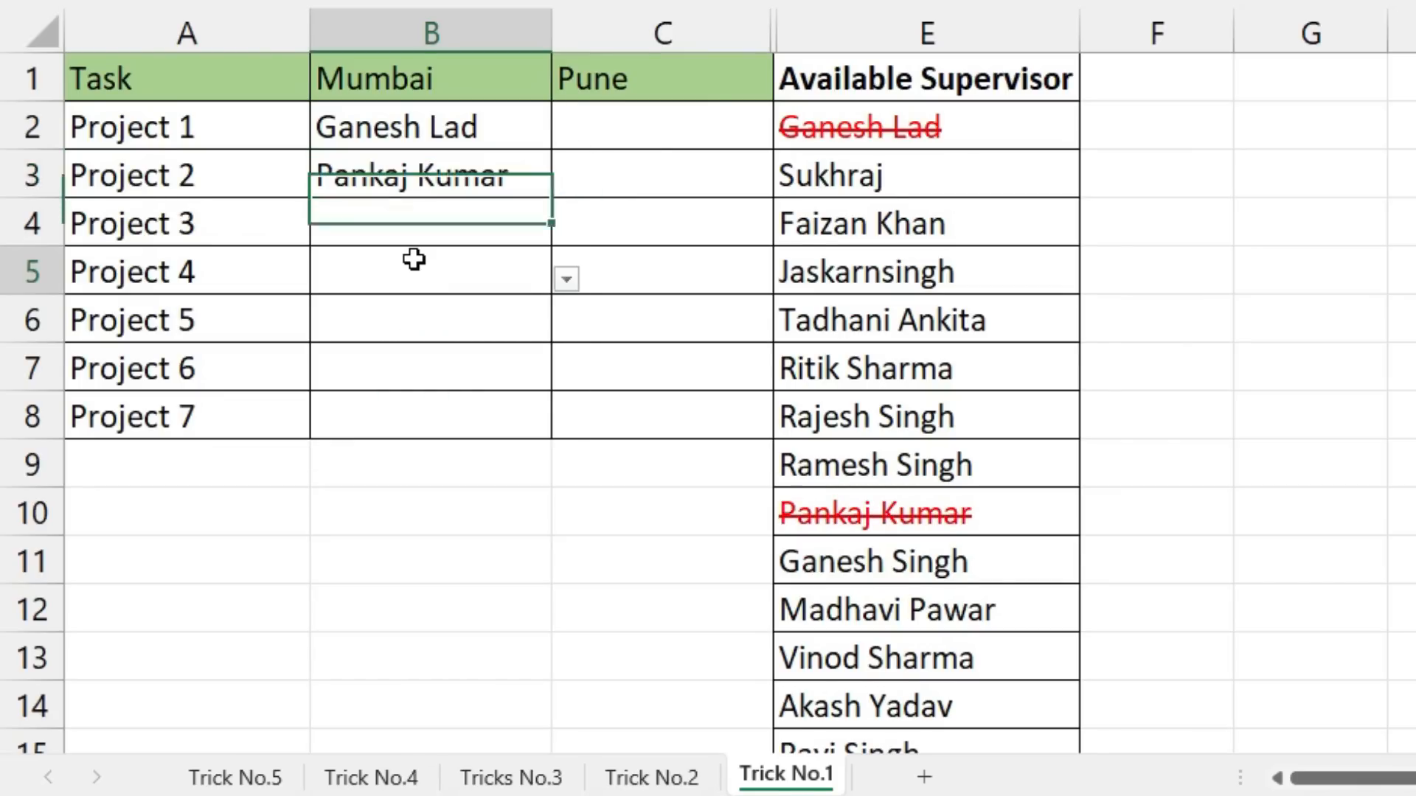
left_click(471, 354)
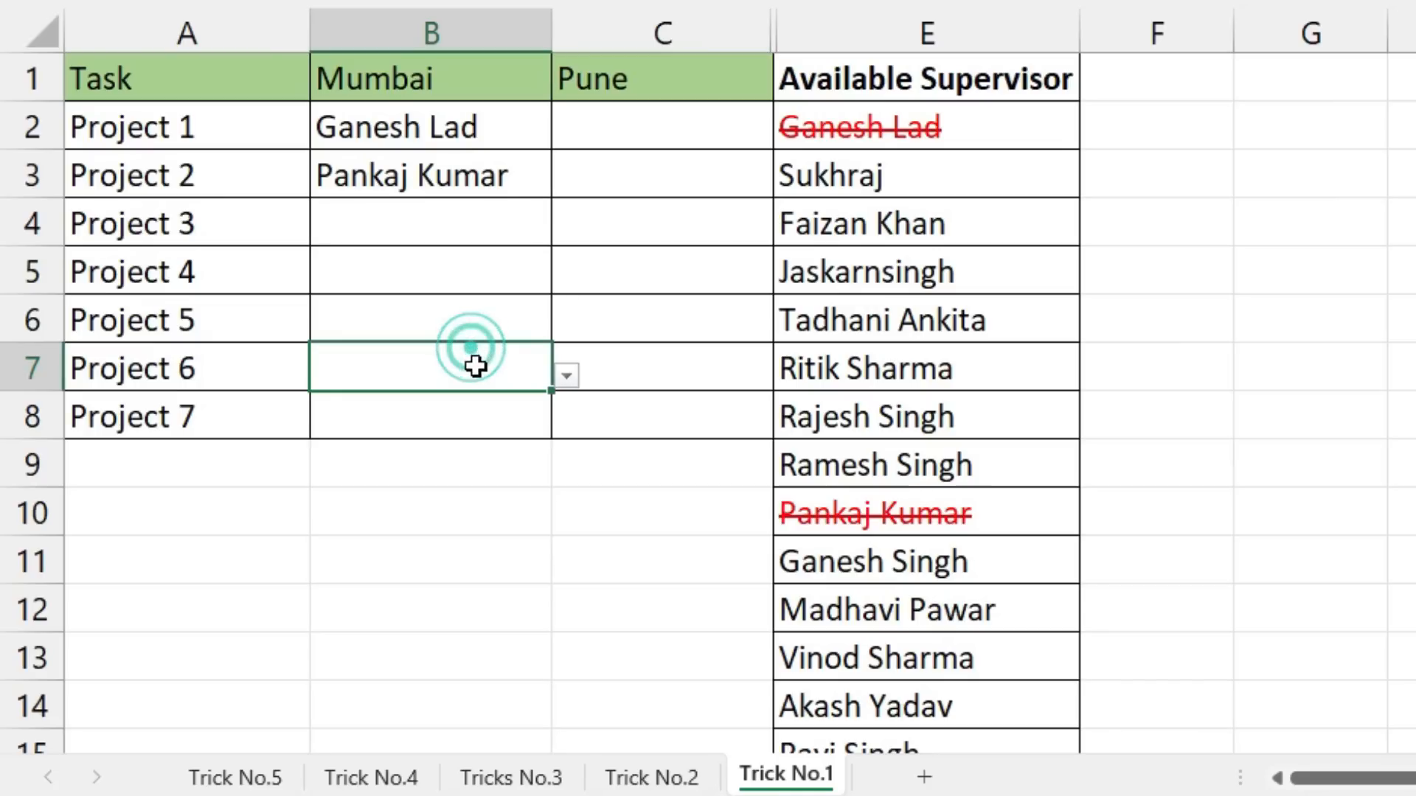
left_click(563, 378)
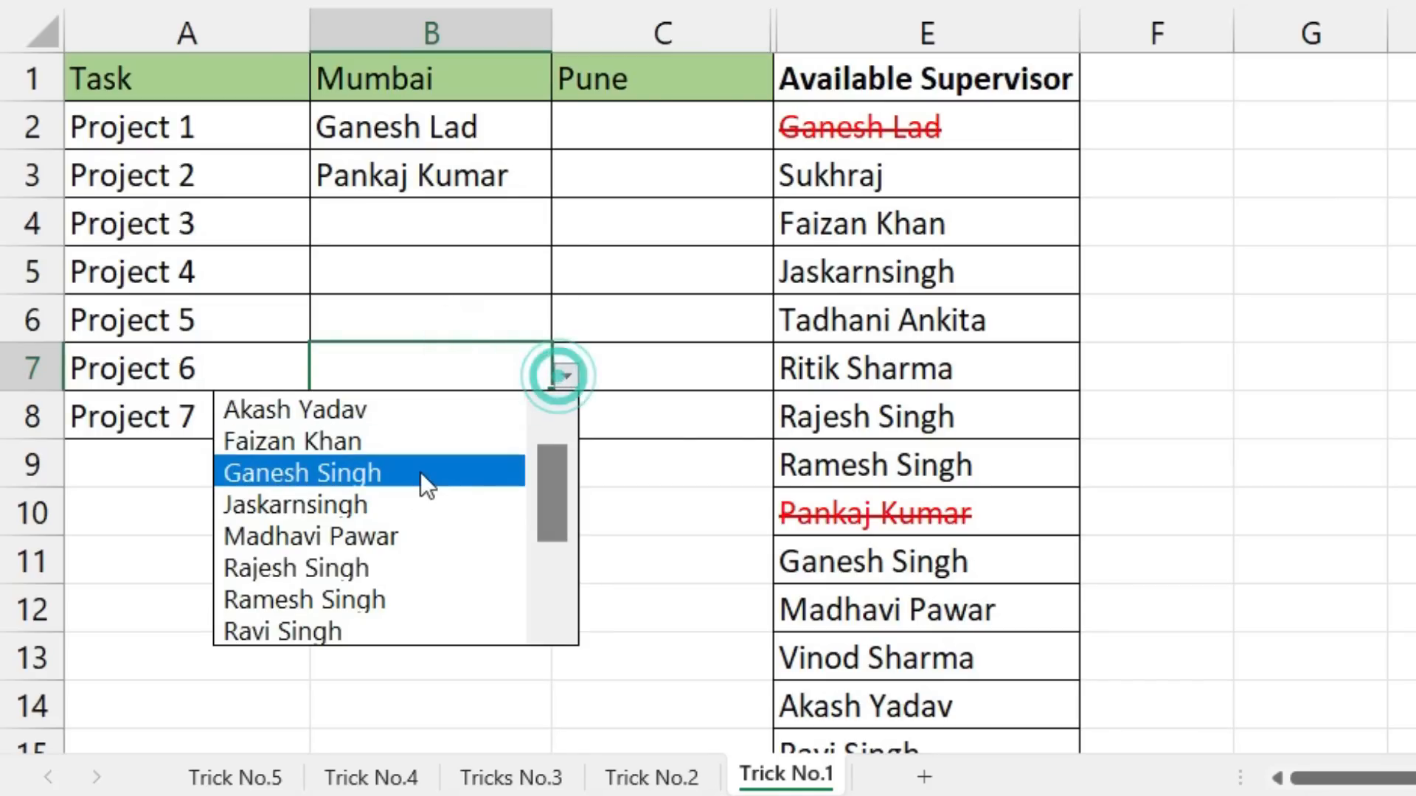
left_click(388, 504)
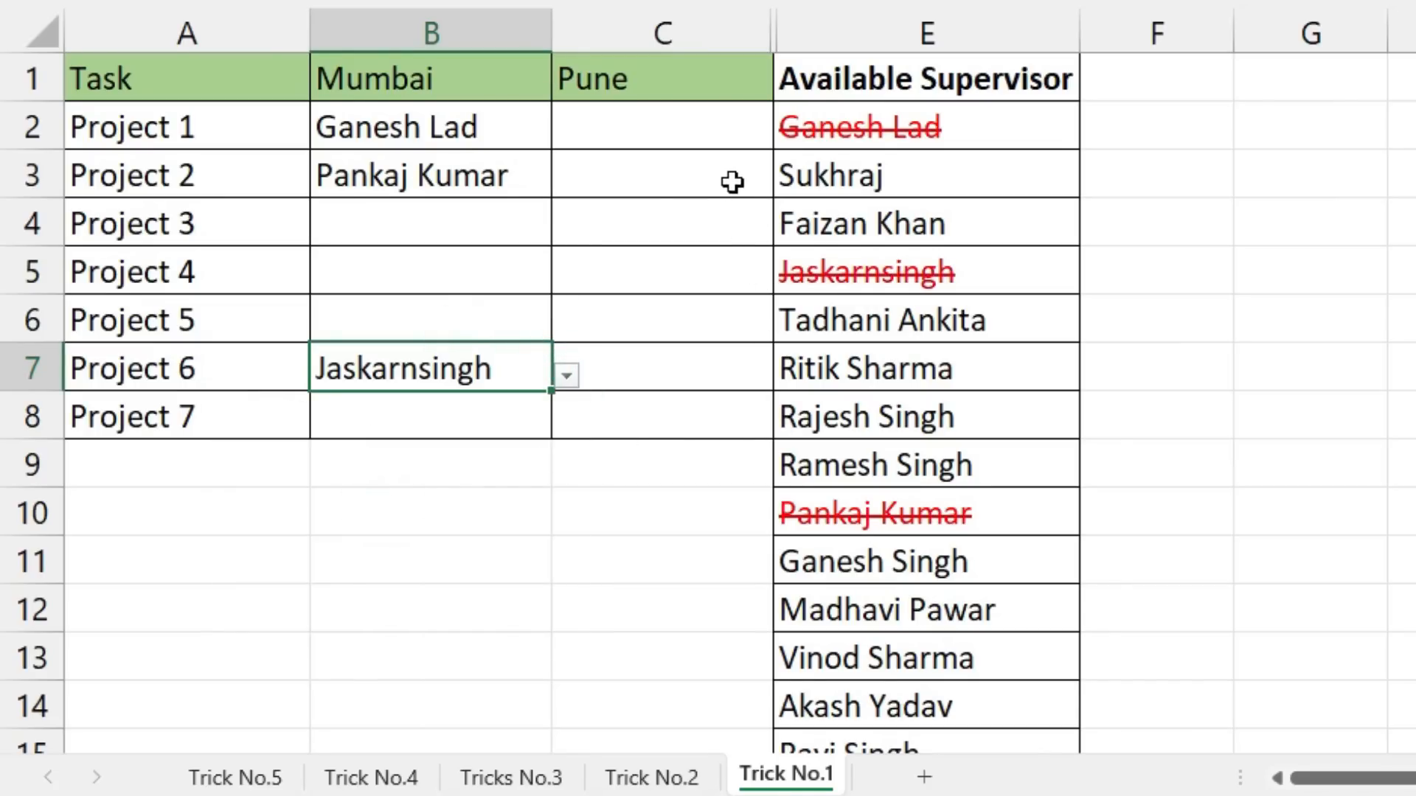
In the Pune column, assign the supervisor listed in E12 to Project 1 and the one in E11 to Project 2.
left_click(712, 123)
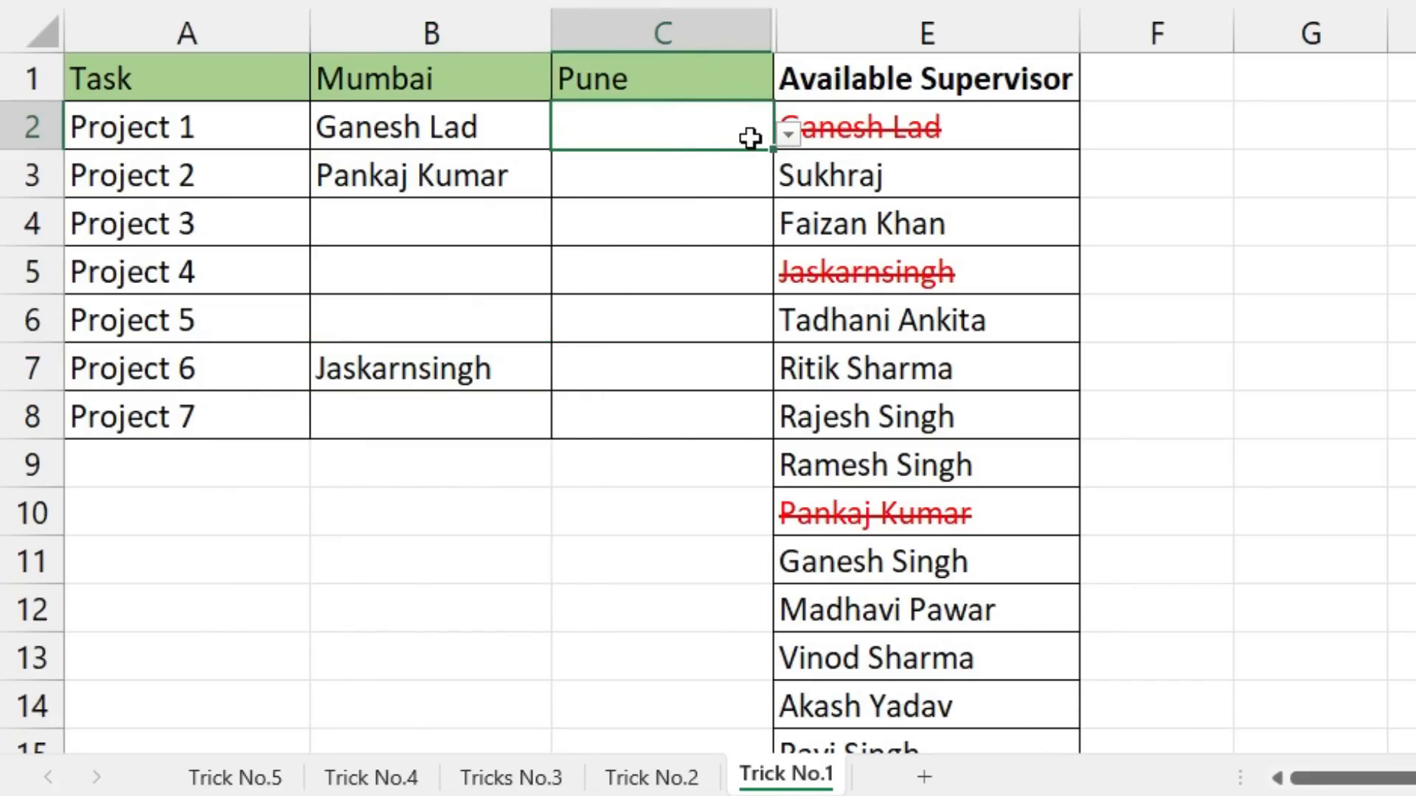
left_click(787, 134)
left_click(652, 253)
left_click(703, 182)
left_click(788, 182)
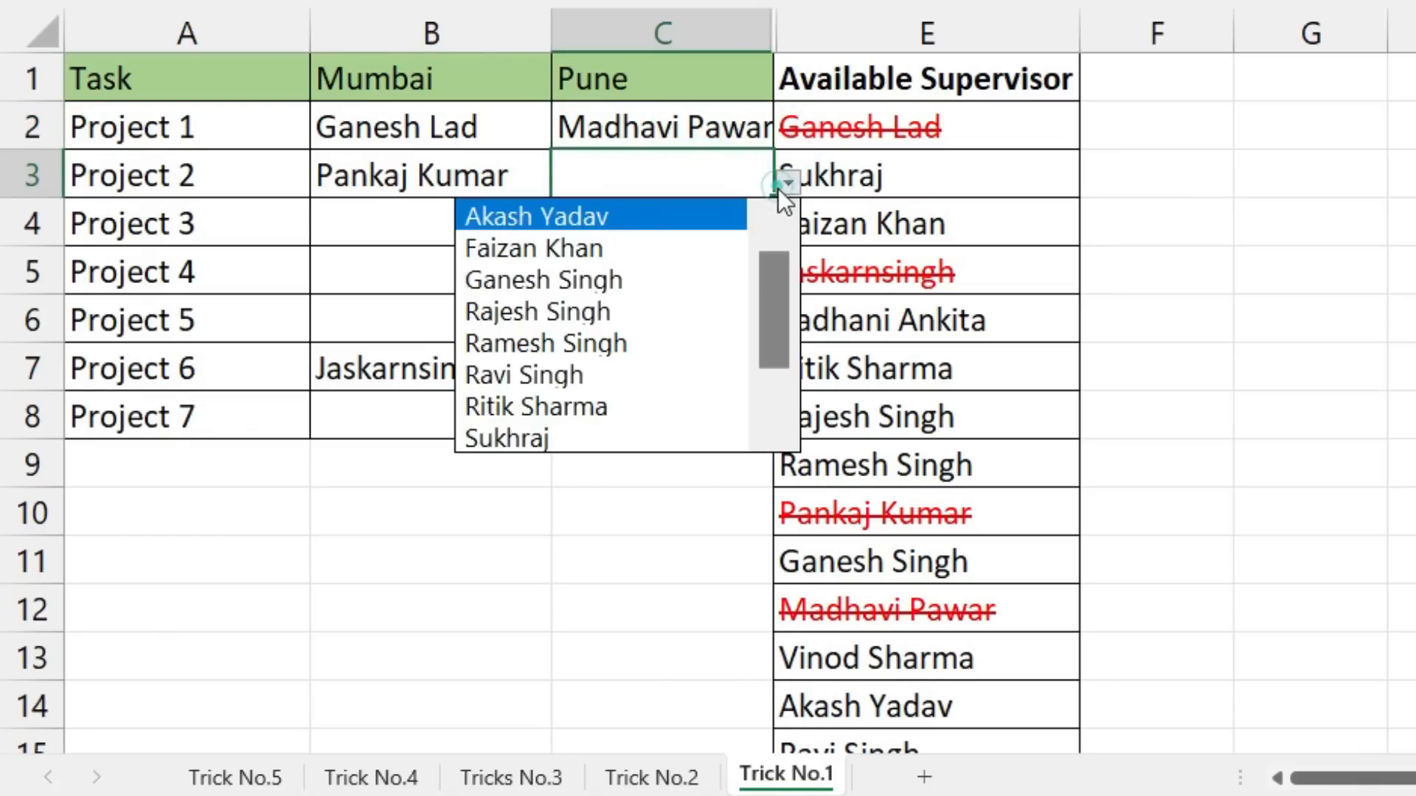
left_click(688, 270)
In the Pune column, assign the supervisor listed in E8 to Project 3 and the one in E9 to Project 4.
left_click(717, 228)
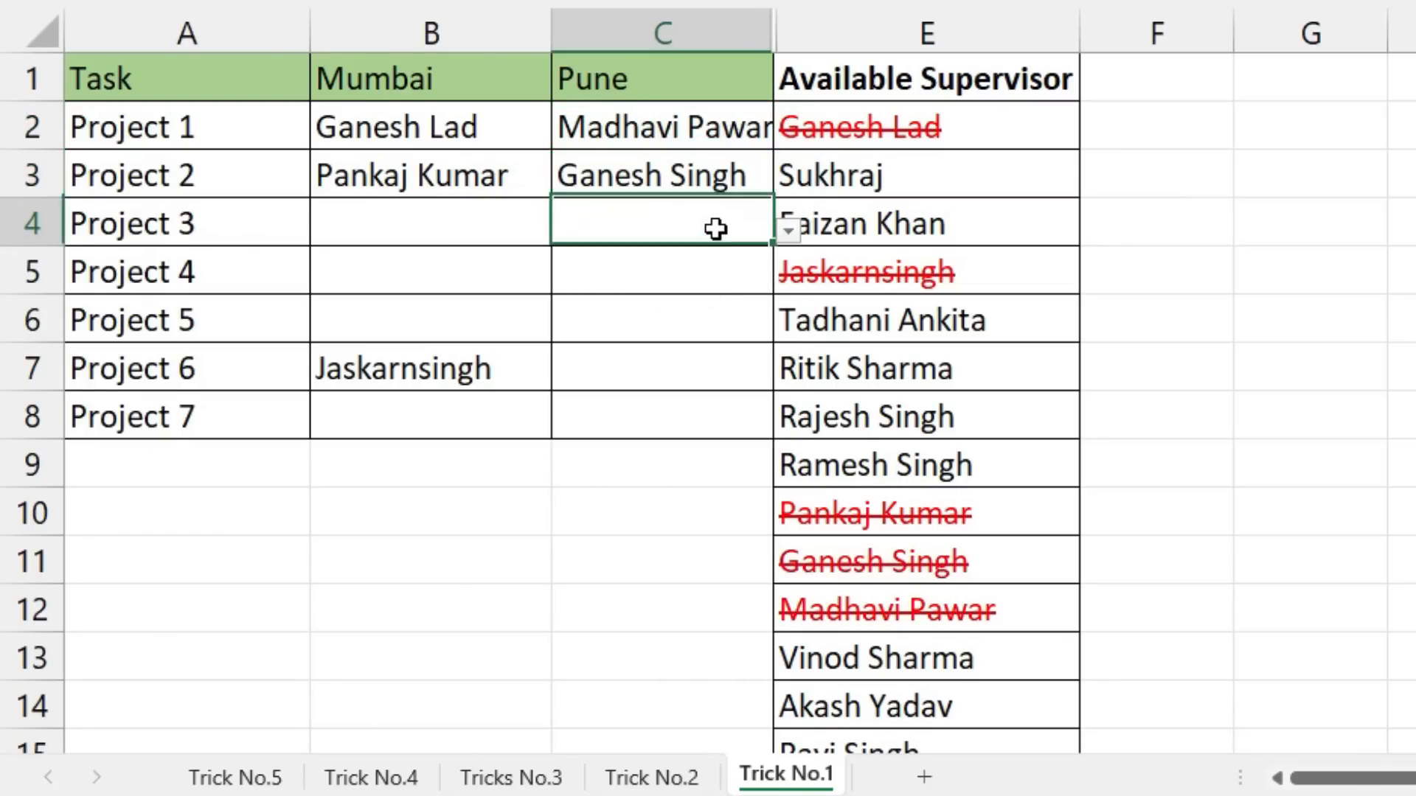
left_click(778, 233)
left_click(695, 324)
left_click(720, 274)
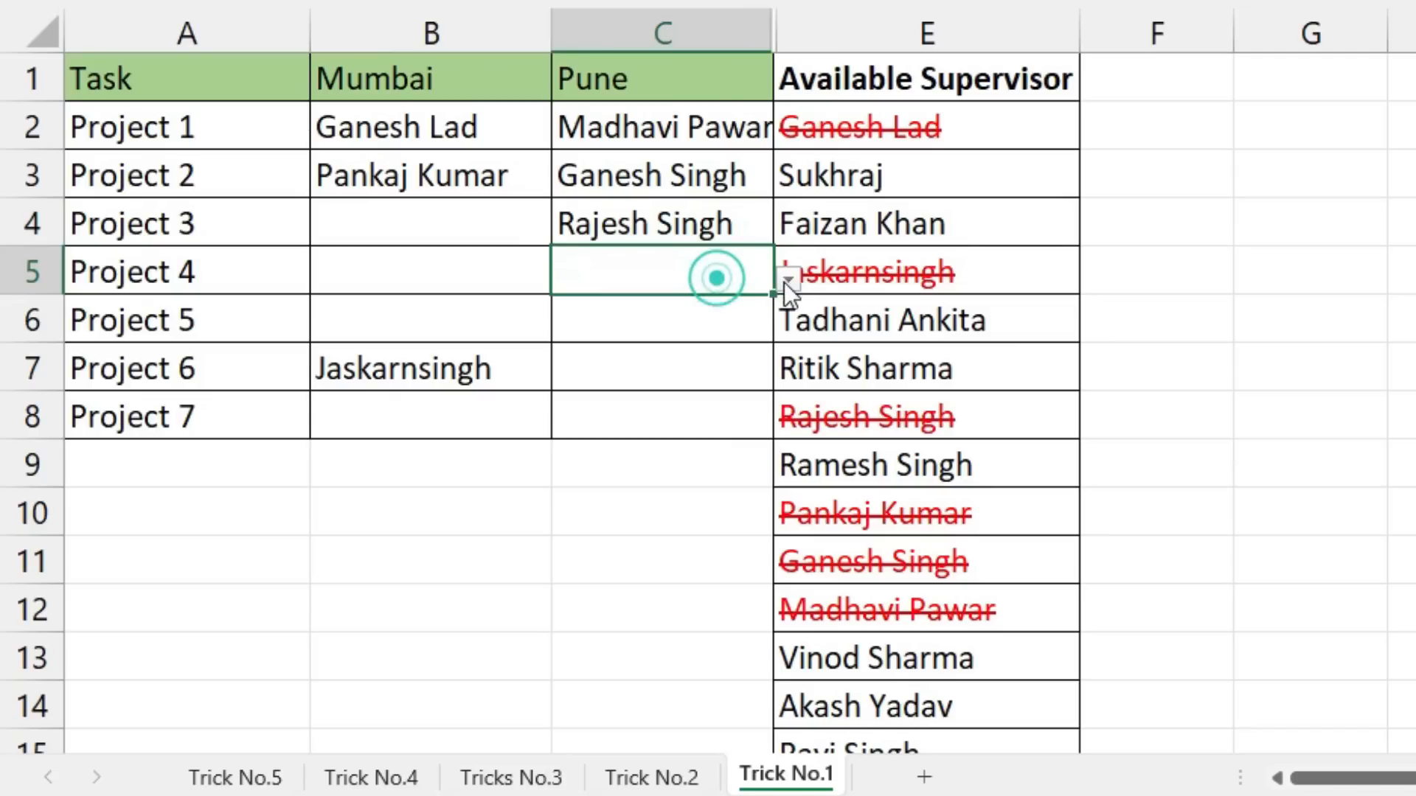
left_click(784, 280)
left_click(652, 372)
In the Pune column, assign the supervisor listed in E15 to Project 5 and the one in E7 to Project 6.
left_click(646, 315)
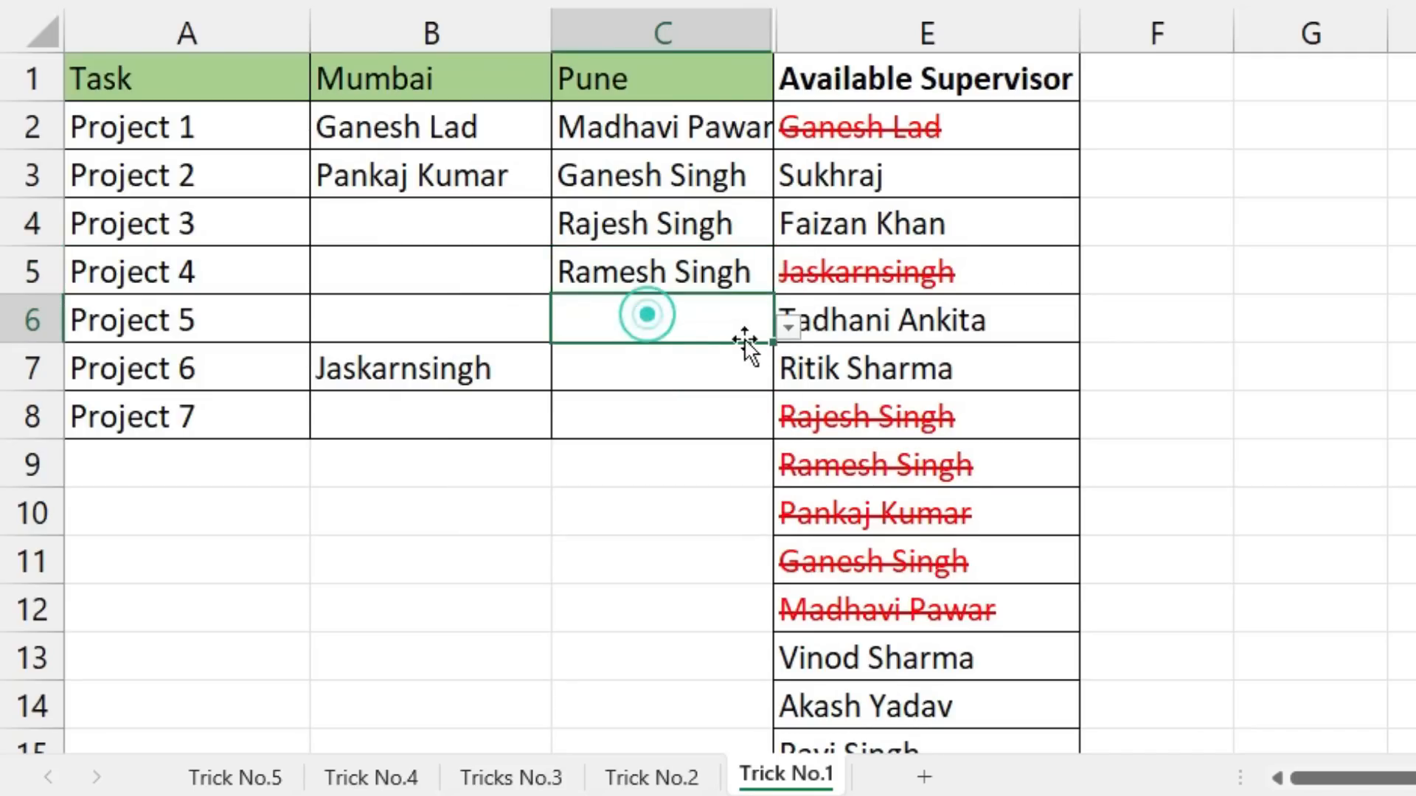
left_click(786, 326)
left_click(654, 435)
left_click(685, 372)
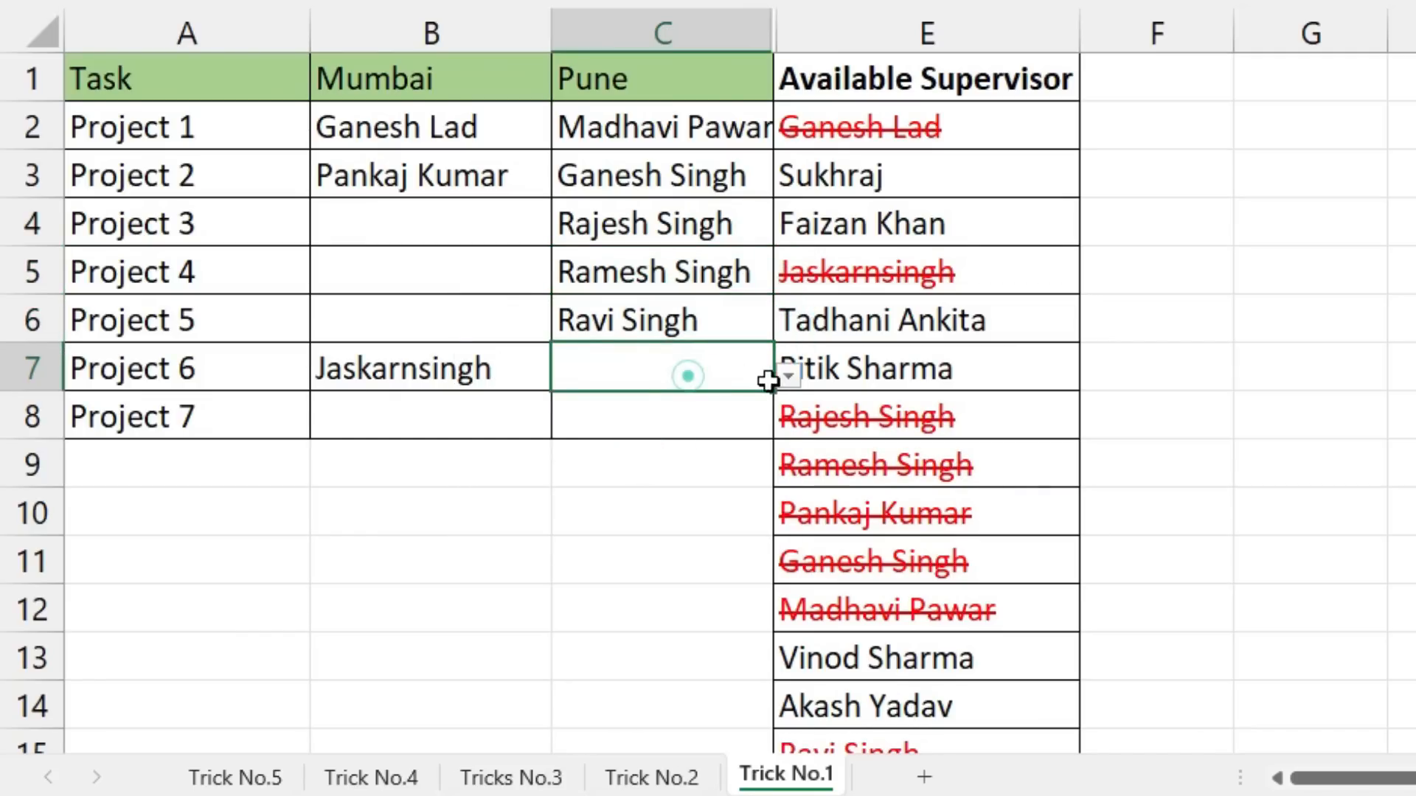
left_click(788, 378)
left_click(654, 471)
For Project 7, assign the supervisor listed in E4 to Pune and the one in E3 to Mumbai.
left_click(685, 424)
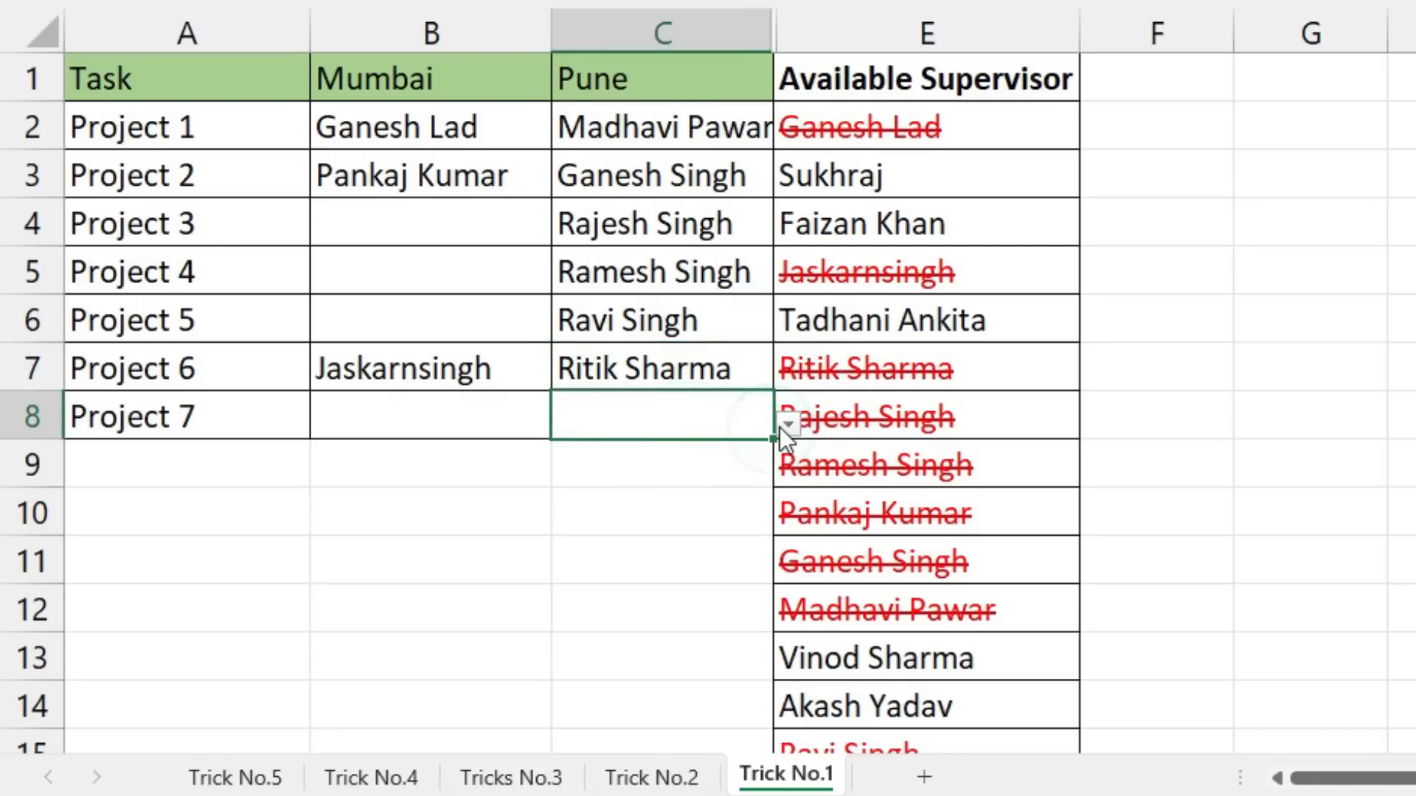
left_click(780, 426)
left_click(666, 497)
left_click(542, 418)
left_click(564, 424)
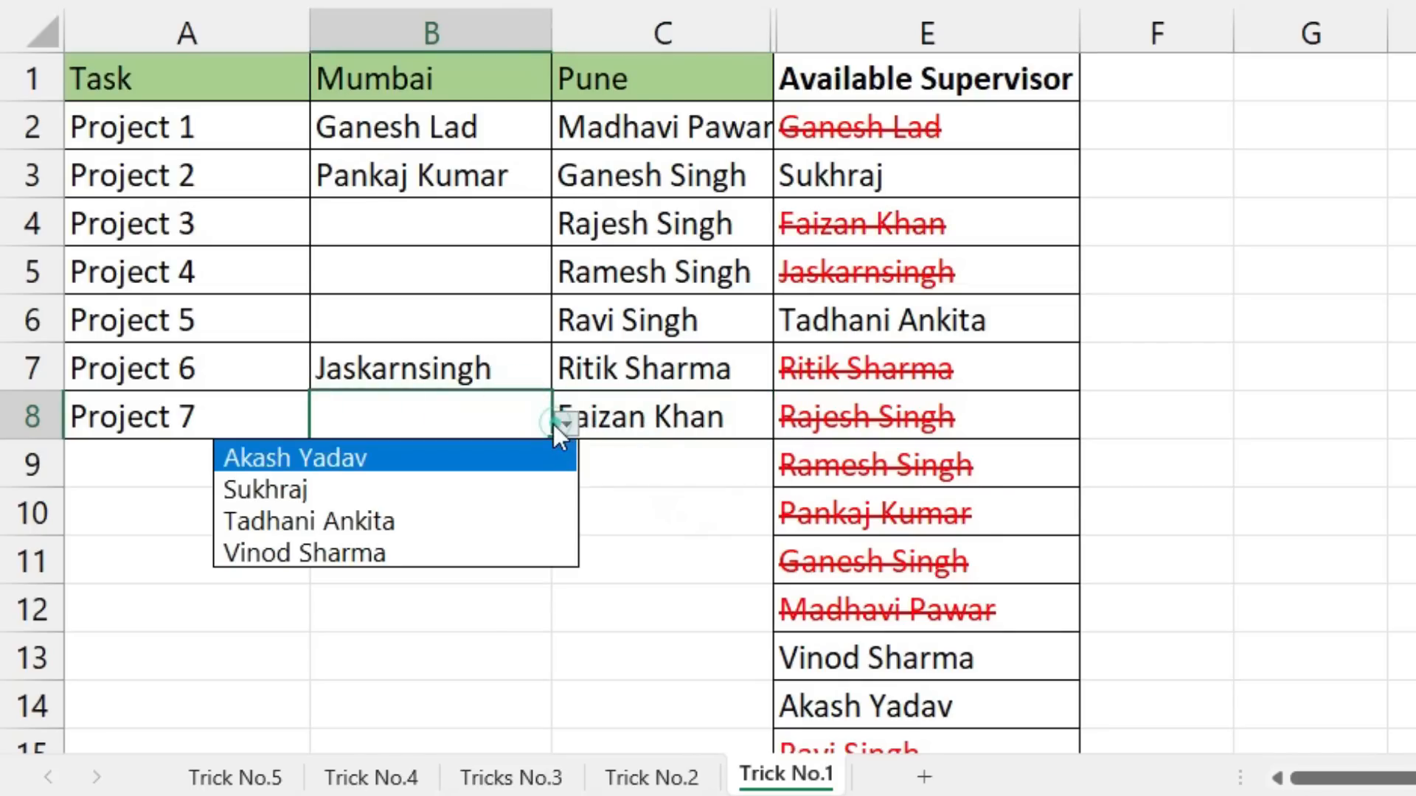
left_click(421, 495)
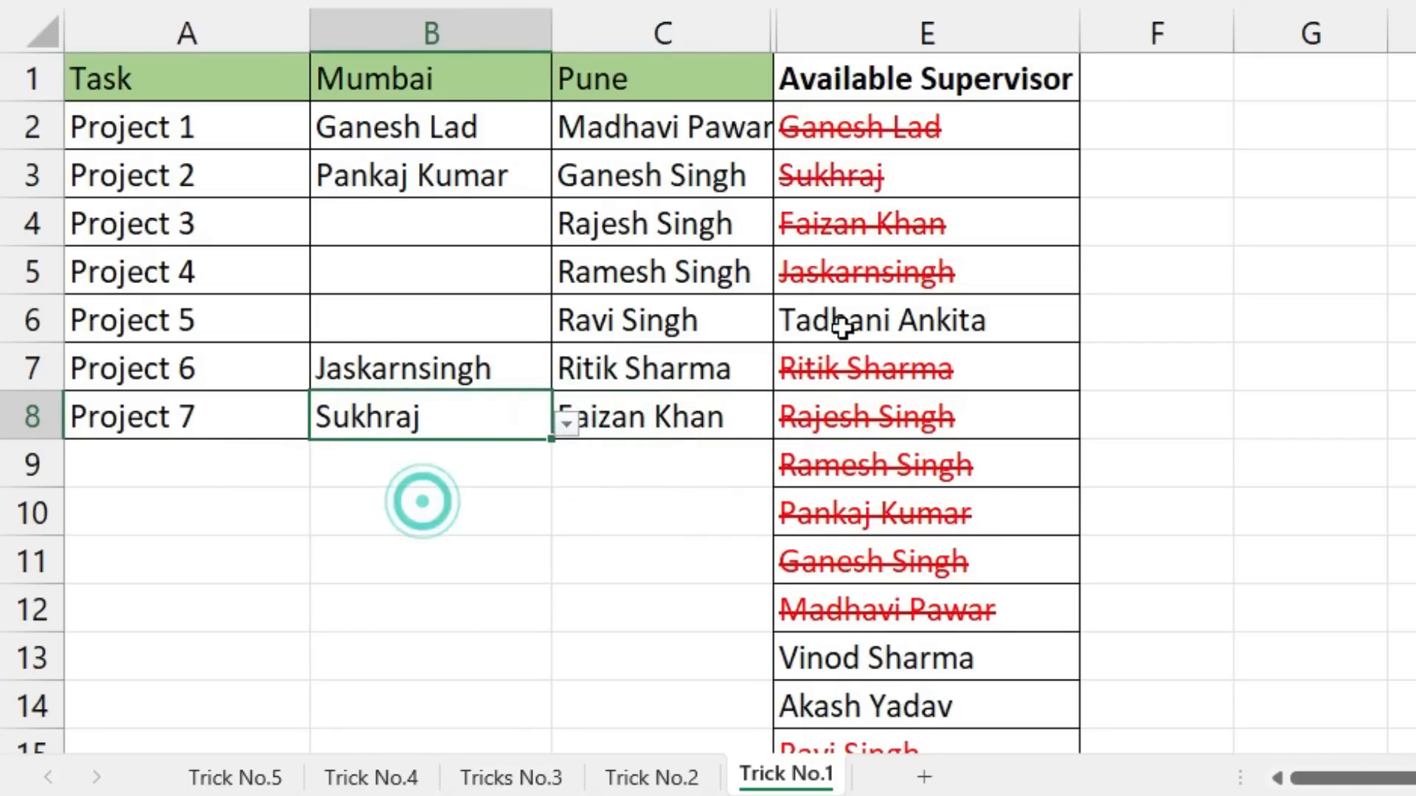
In the Mumbai column, assign the supervisor listed in E13 to Project 5 and the one in E14 to Project 4.
left_click(506, 317)
left_click(567, 328)
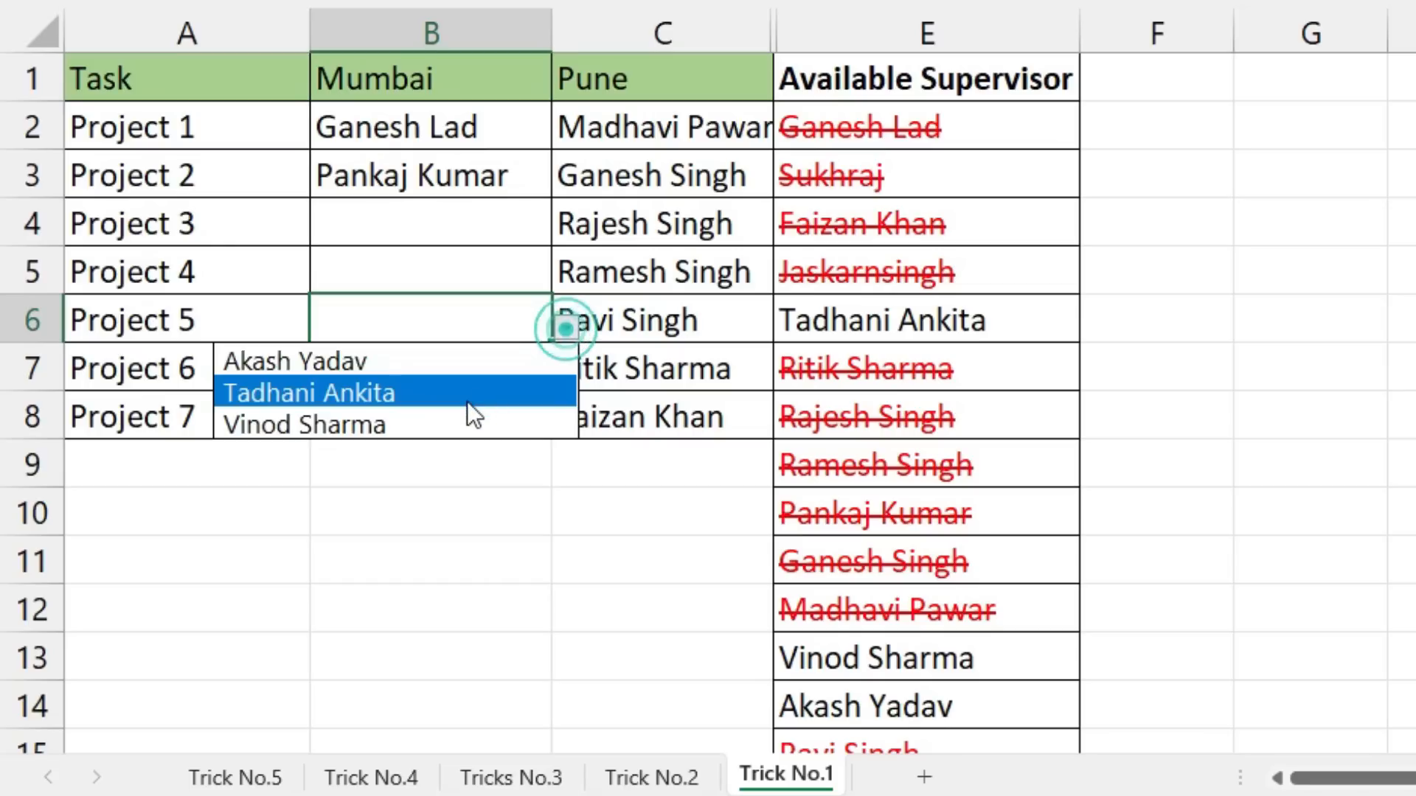
left_click(458, 418)
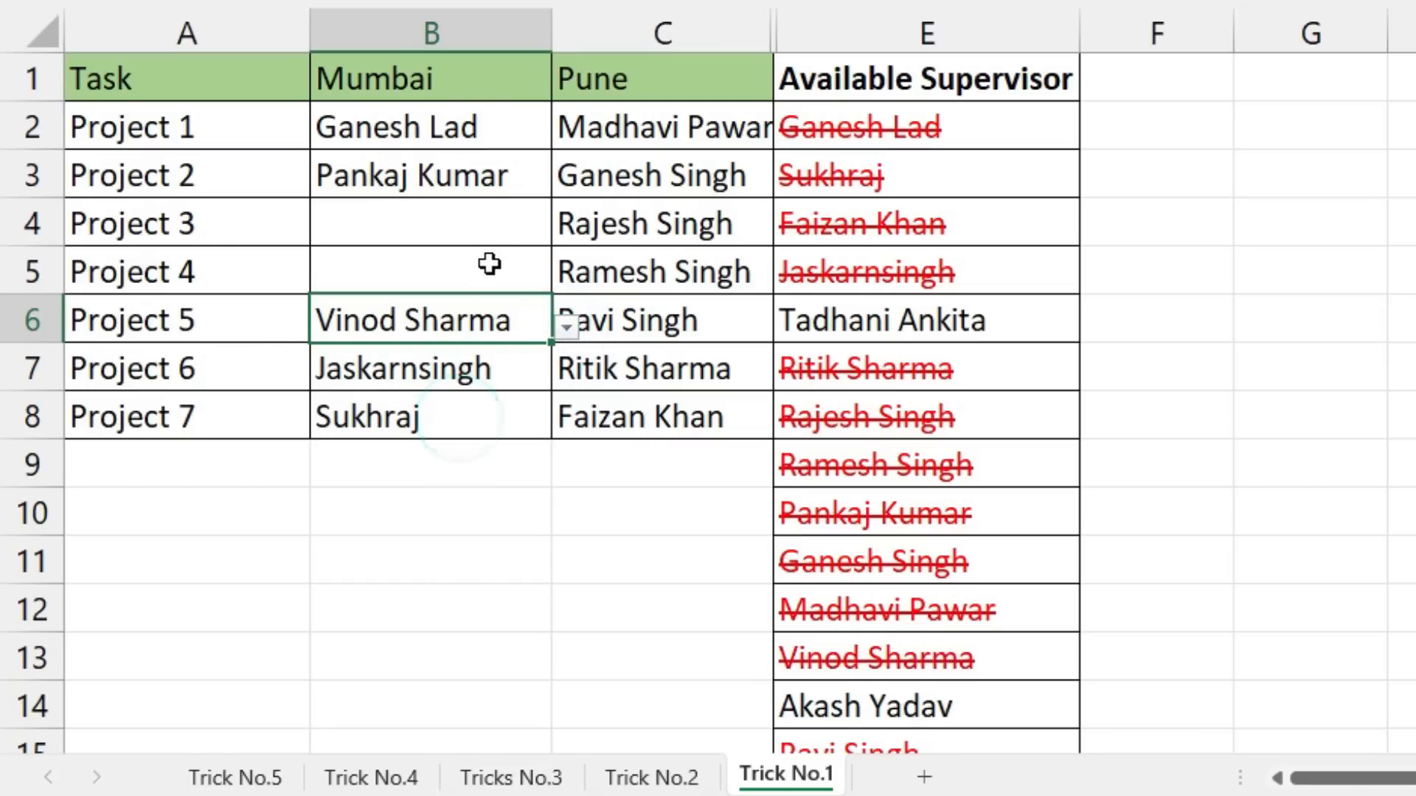
left_click(489, 263)
left_click(558, 282)
left_click(313, 306)
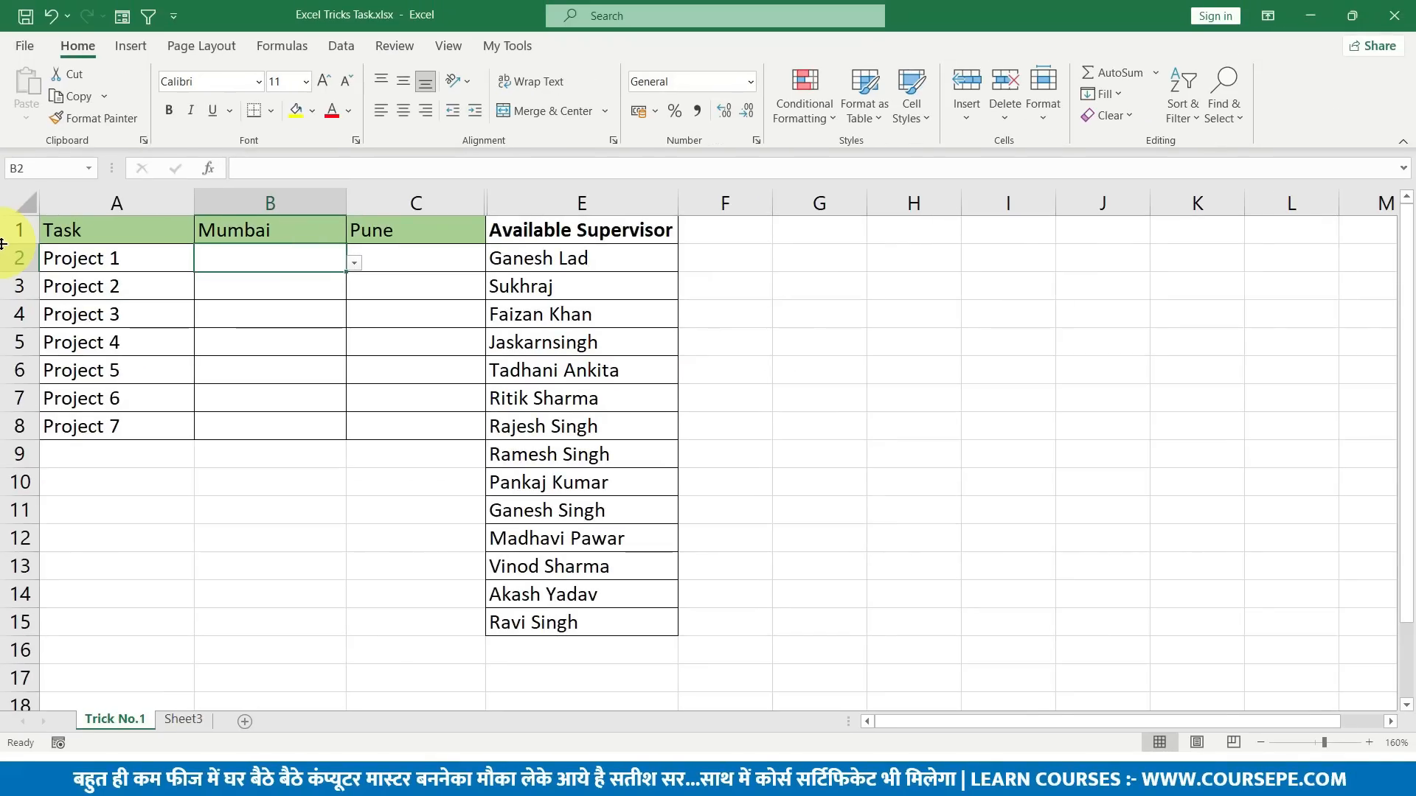
In the blank task sheet, assign the supervisor listed in E11 to Project 1 in the Mumbai column.
left_click_drag(612, 232, 531, 623)
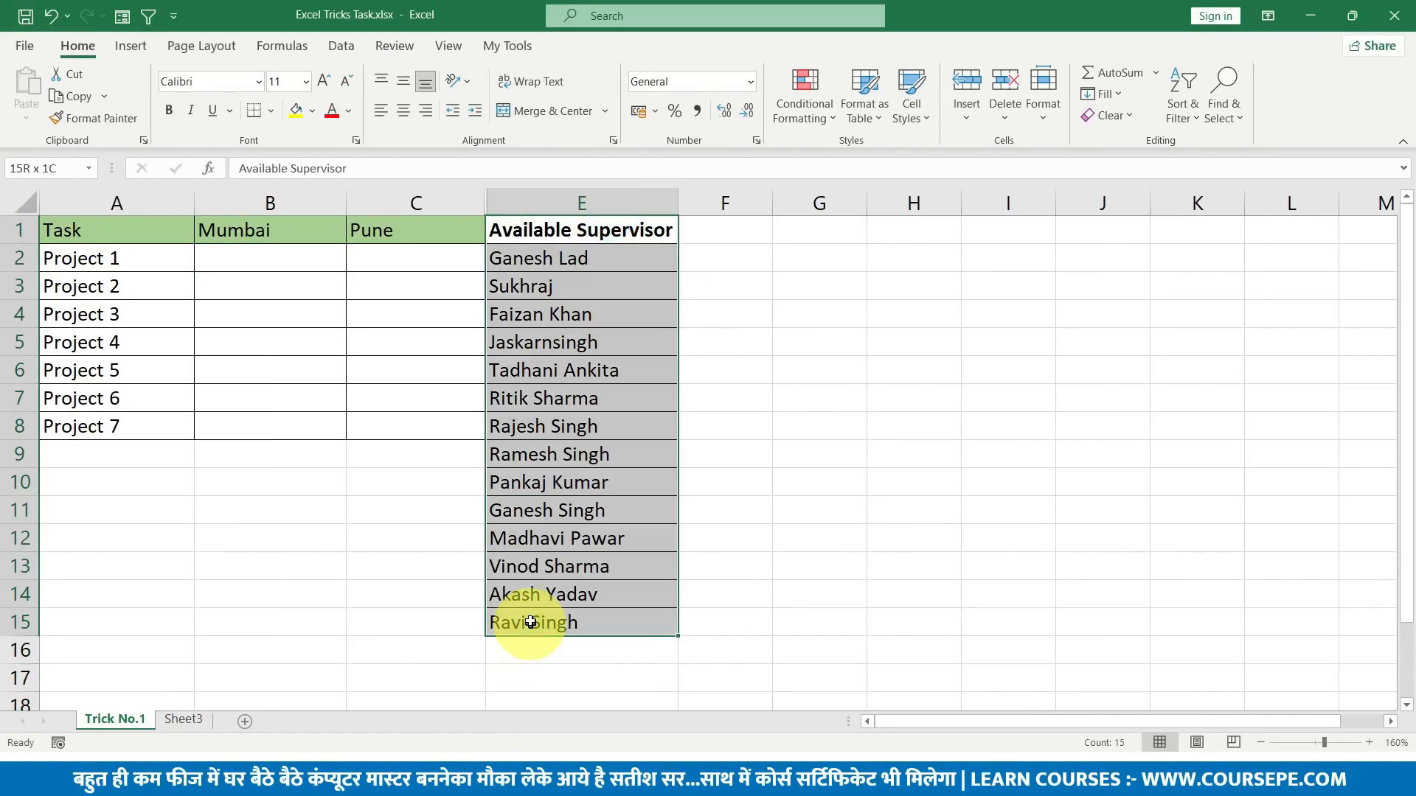
left_click(253, 259)
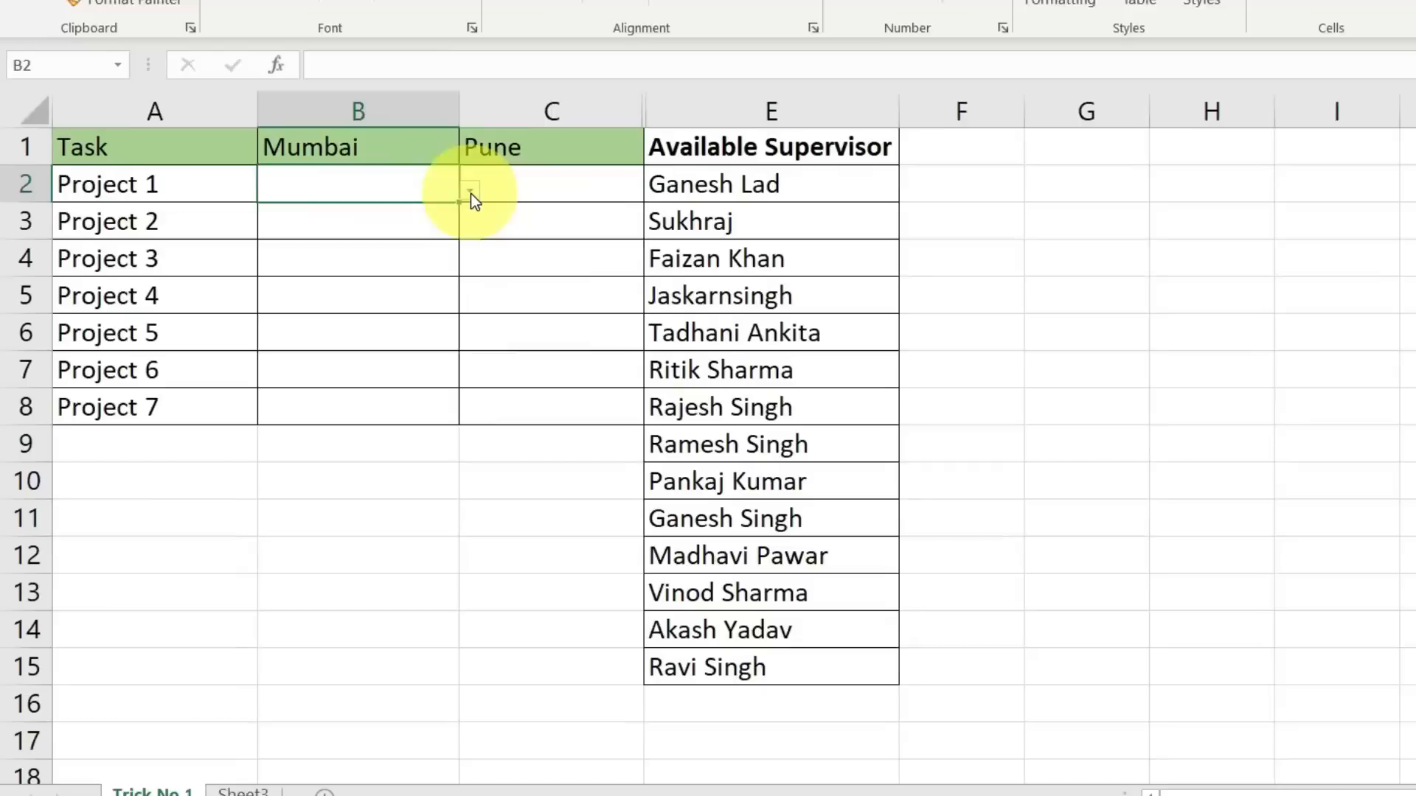
left_click(470, 193)
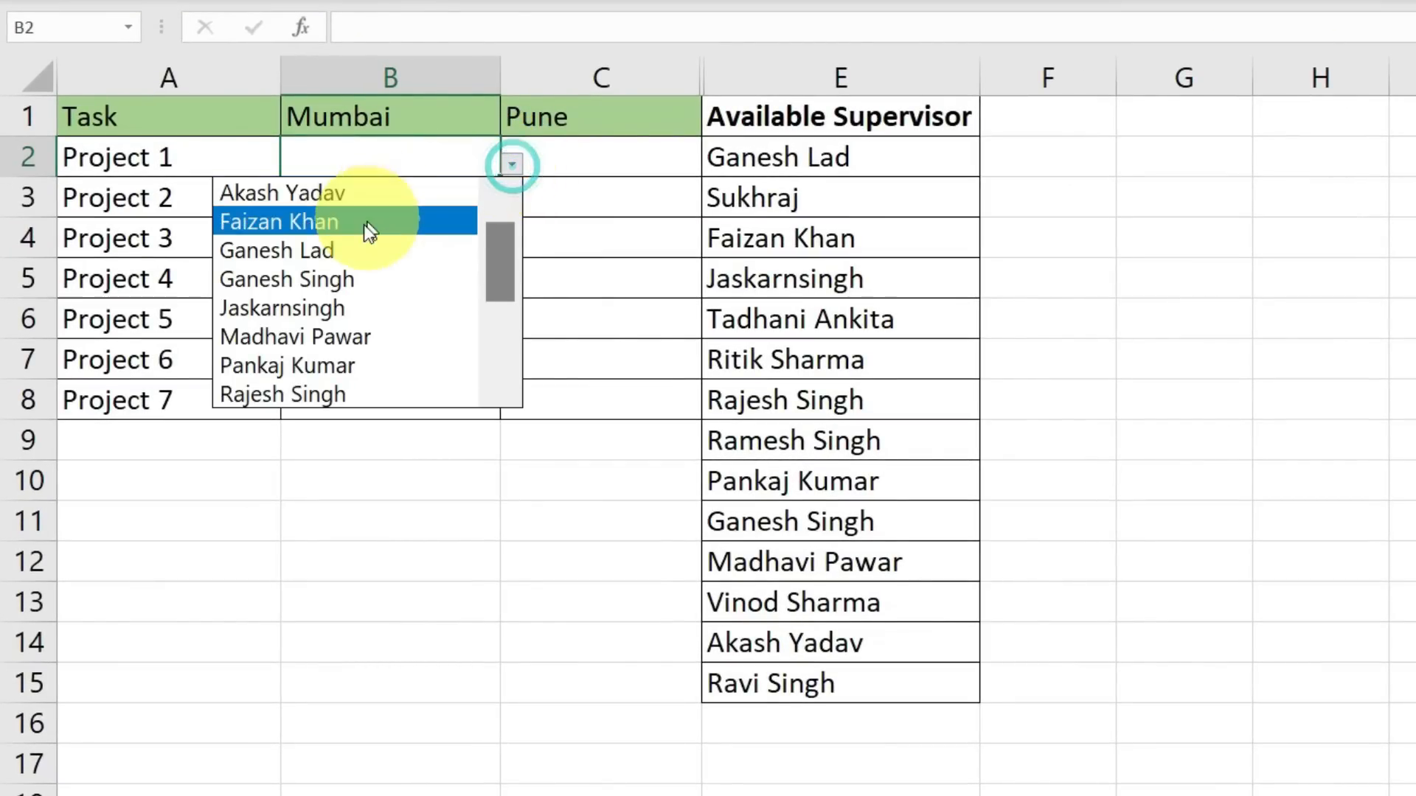
left_click(325, 279)
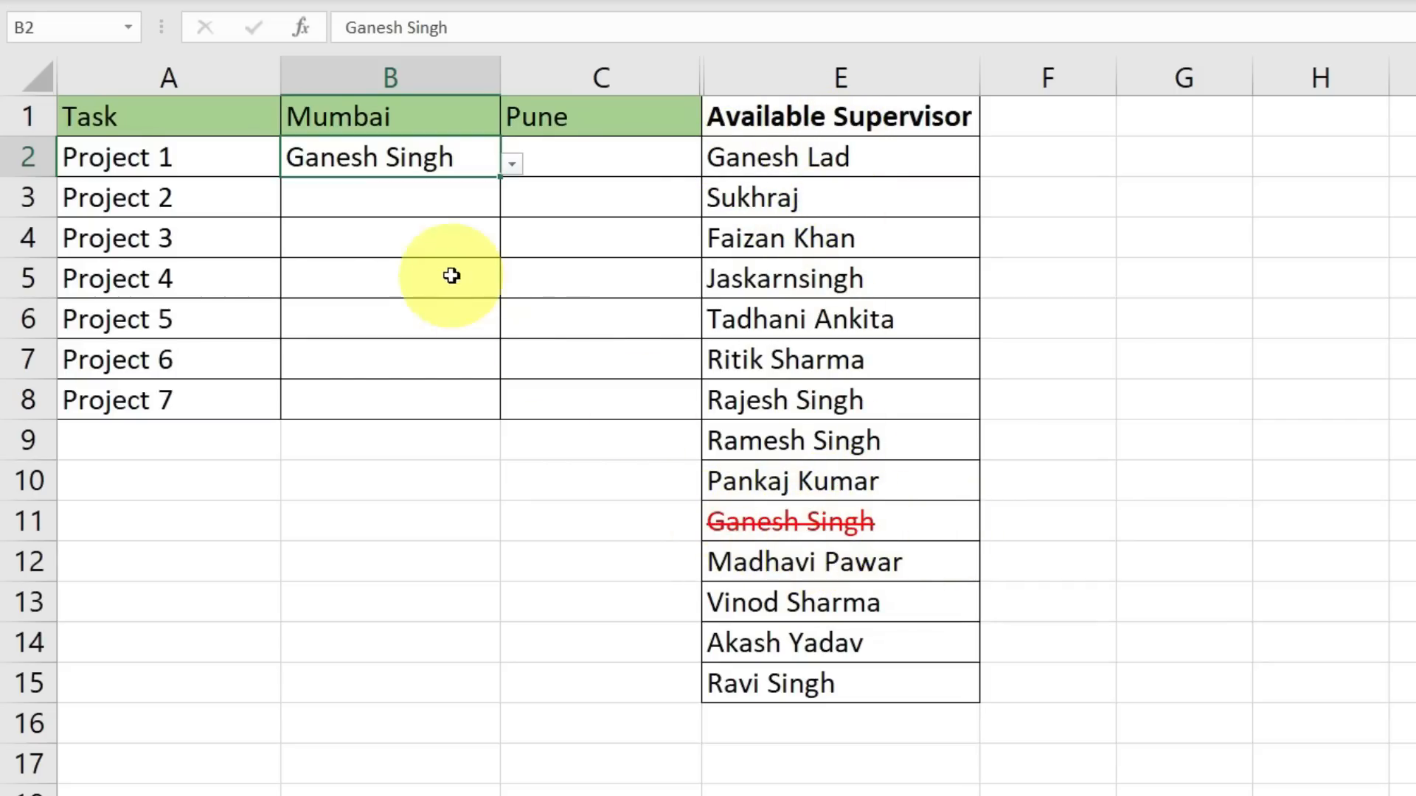
In the Mumbai column, assign the supervisor listed in E2 to Project 2 and the one in E14 to Project 3.
left_click(426, 193)
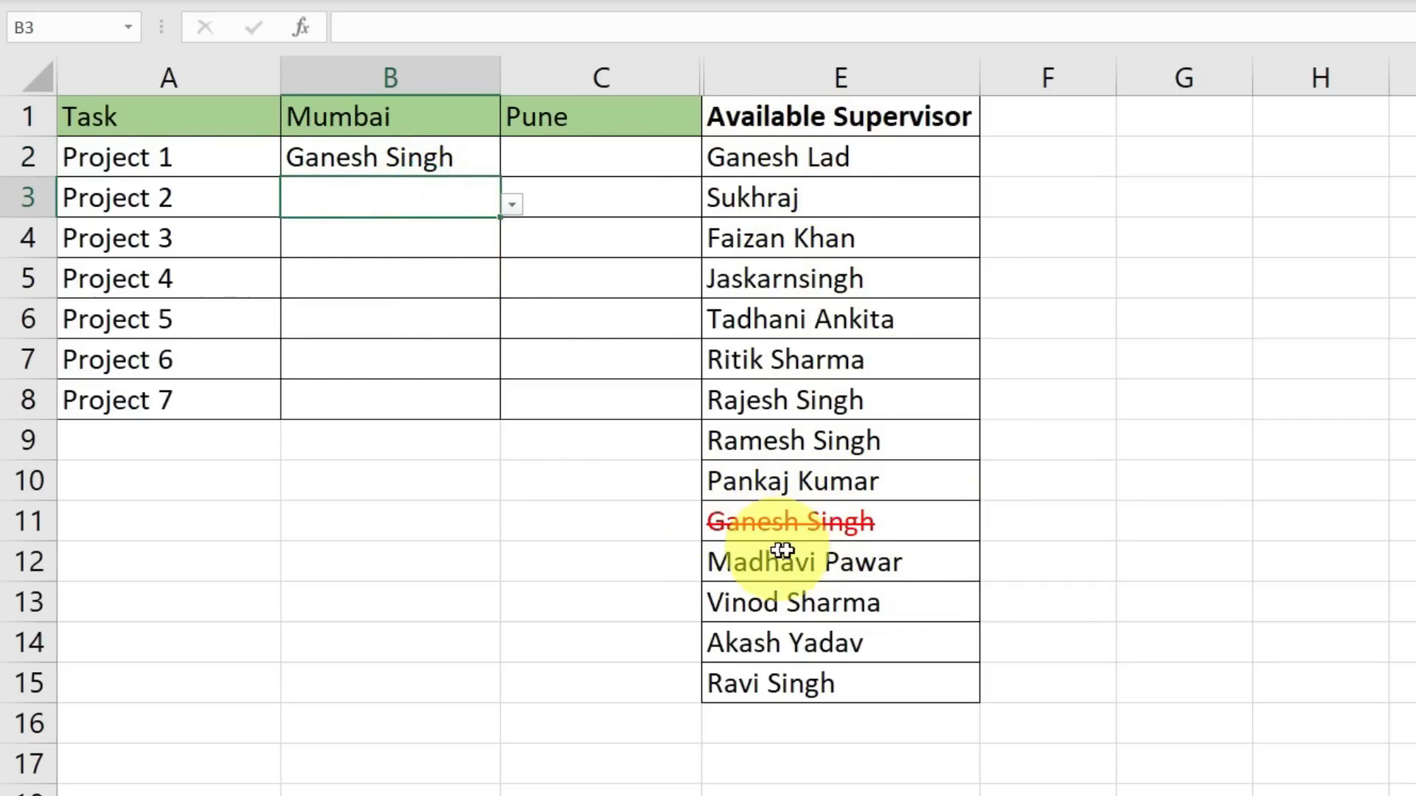
left_click(512, 206)
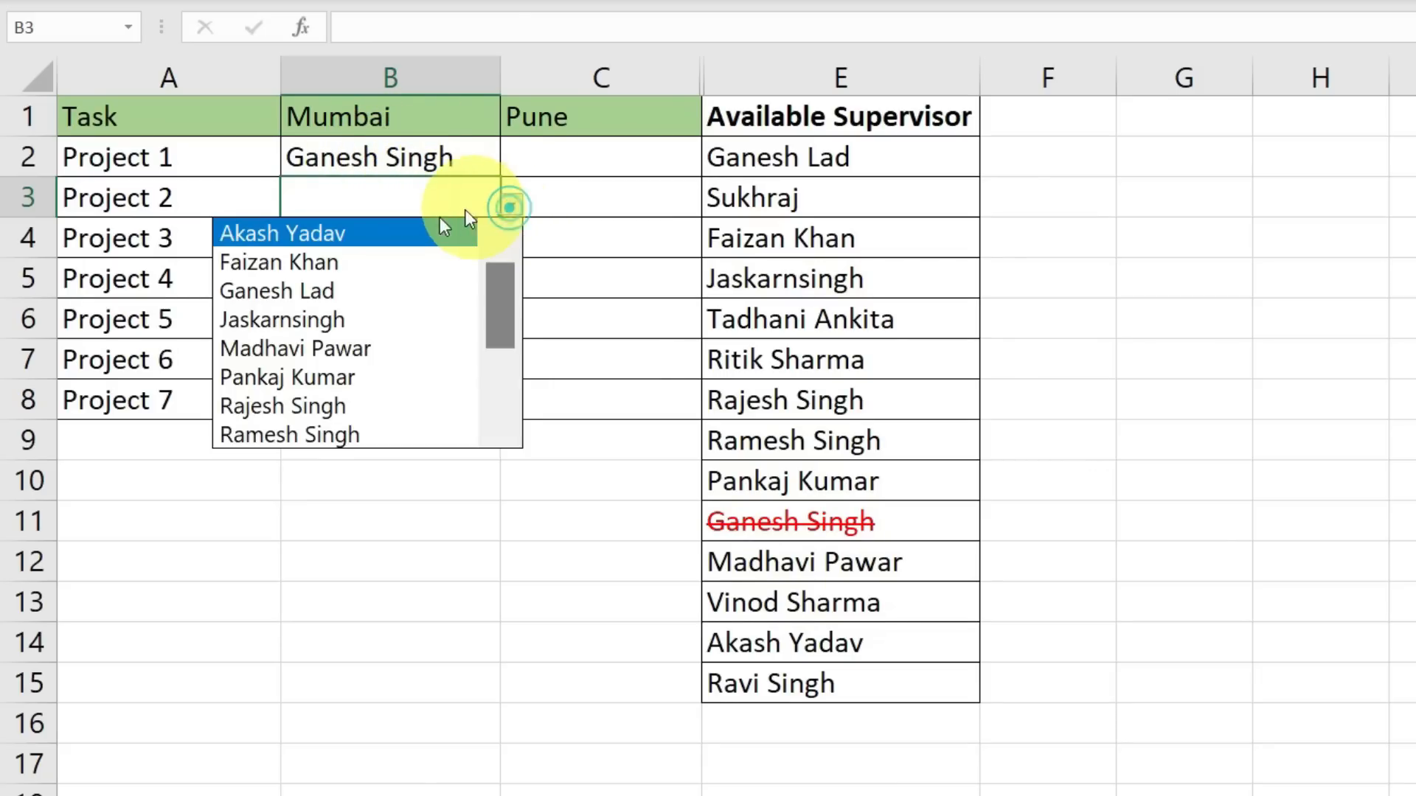
key("Escape")
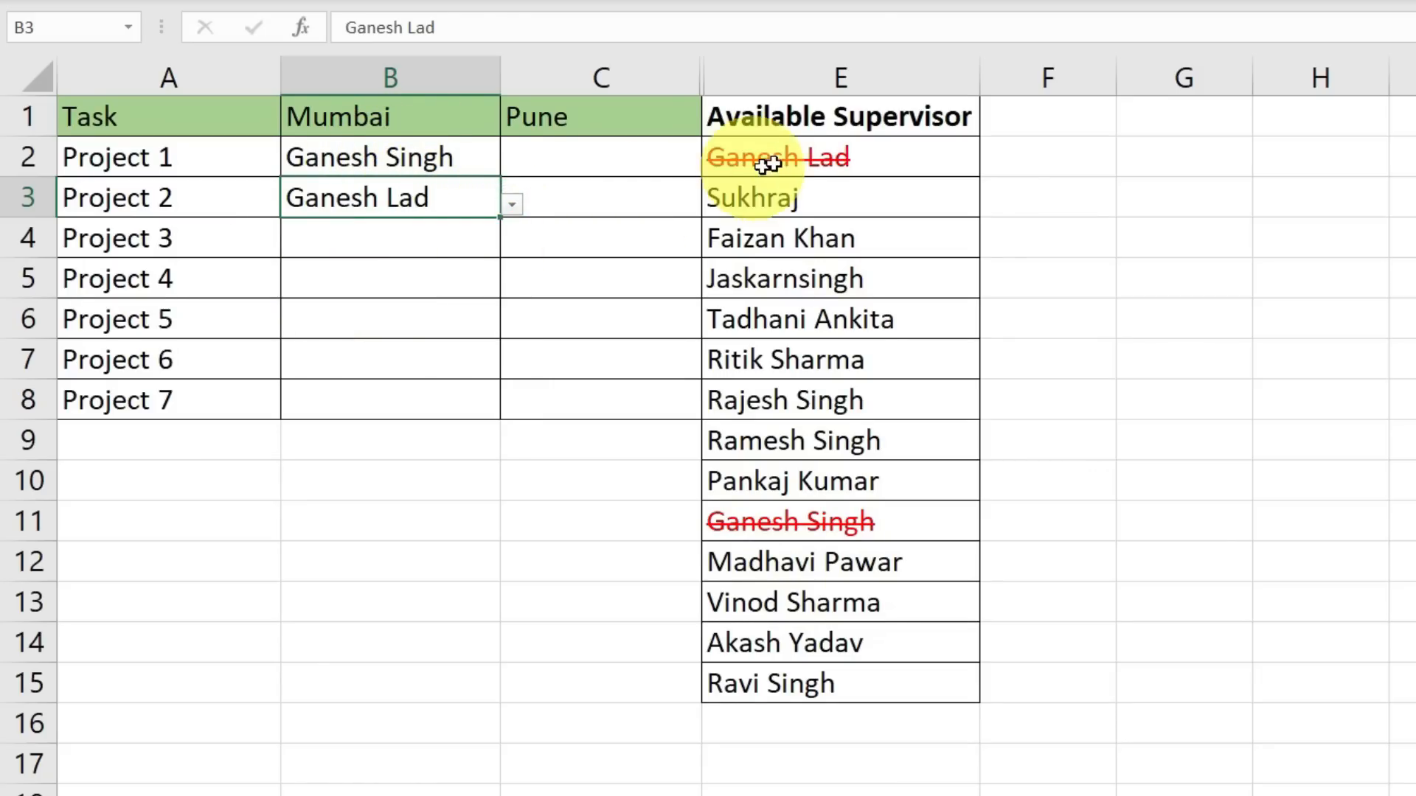
left_click(479, 237)
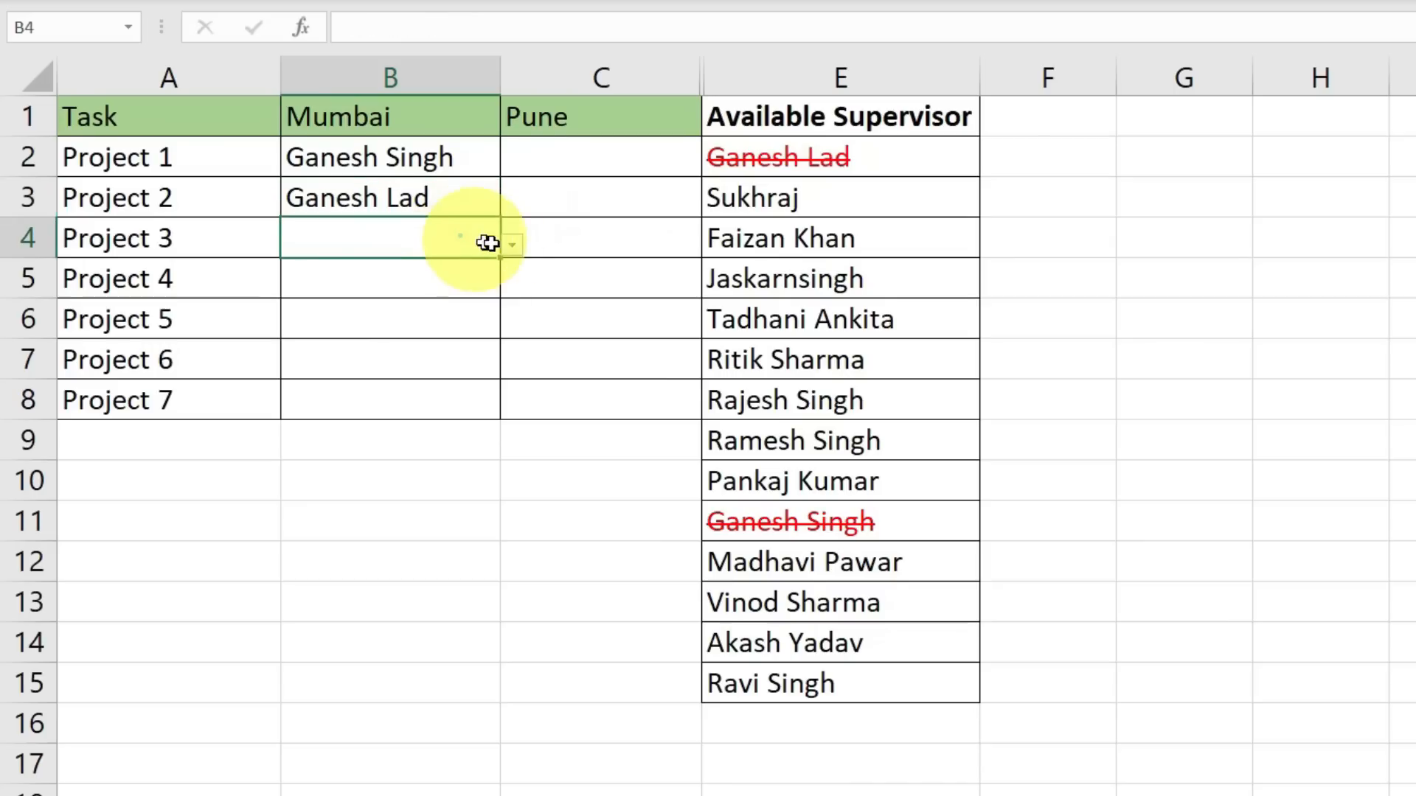
left_click(512, 245)
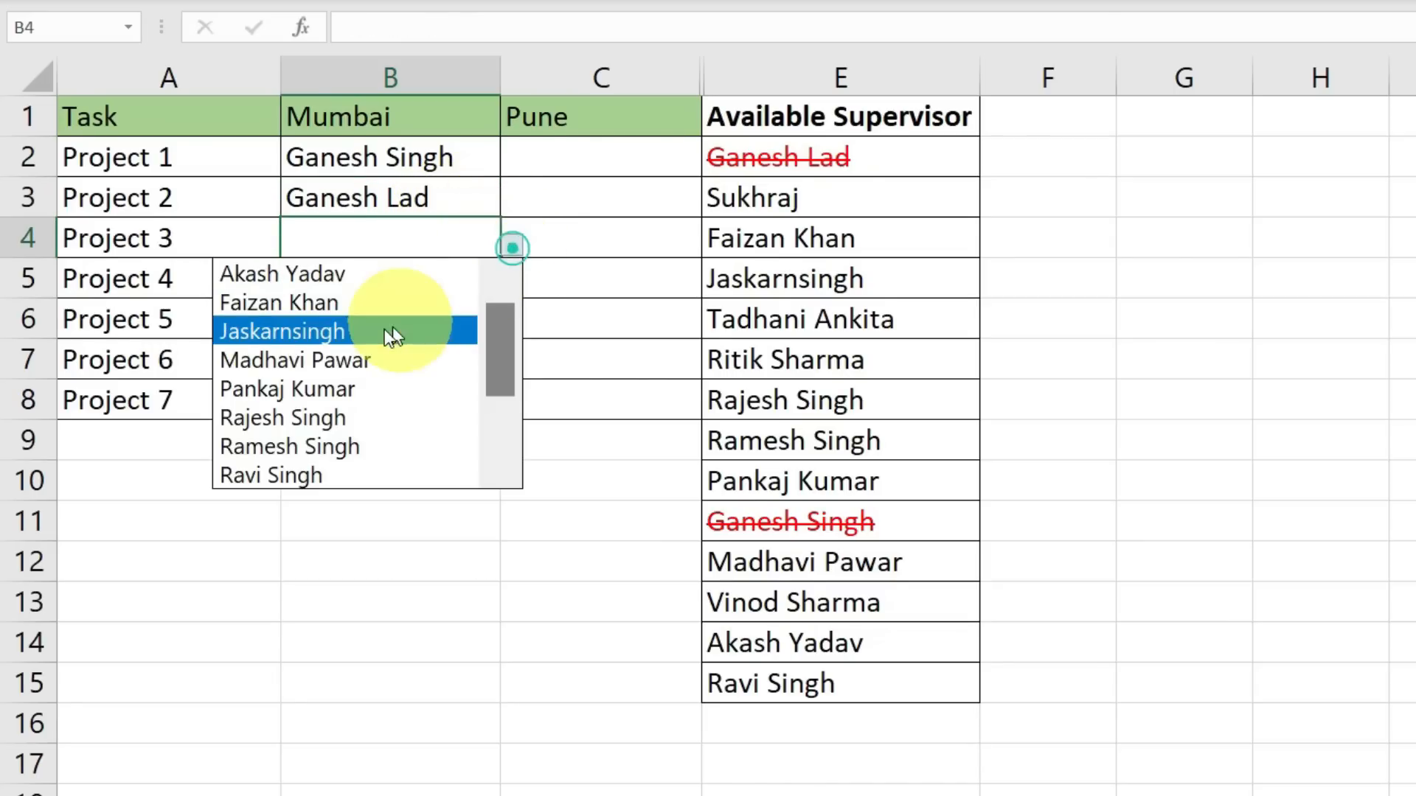
key("Down")
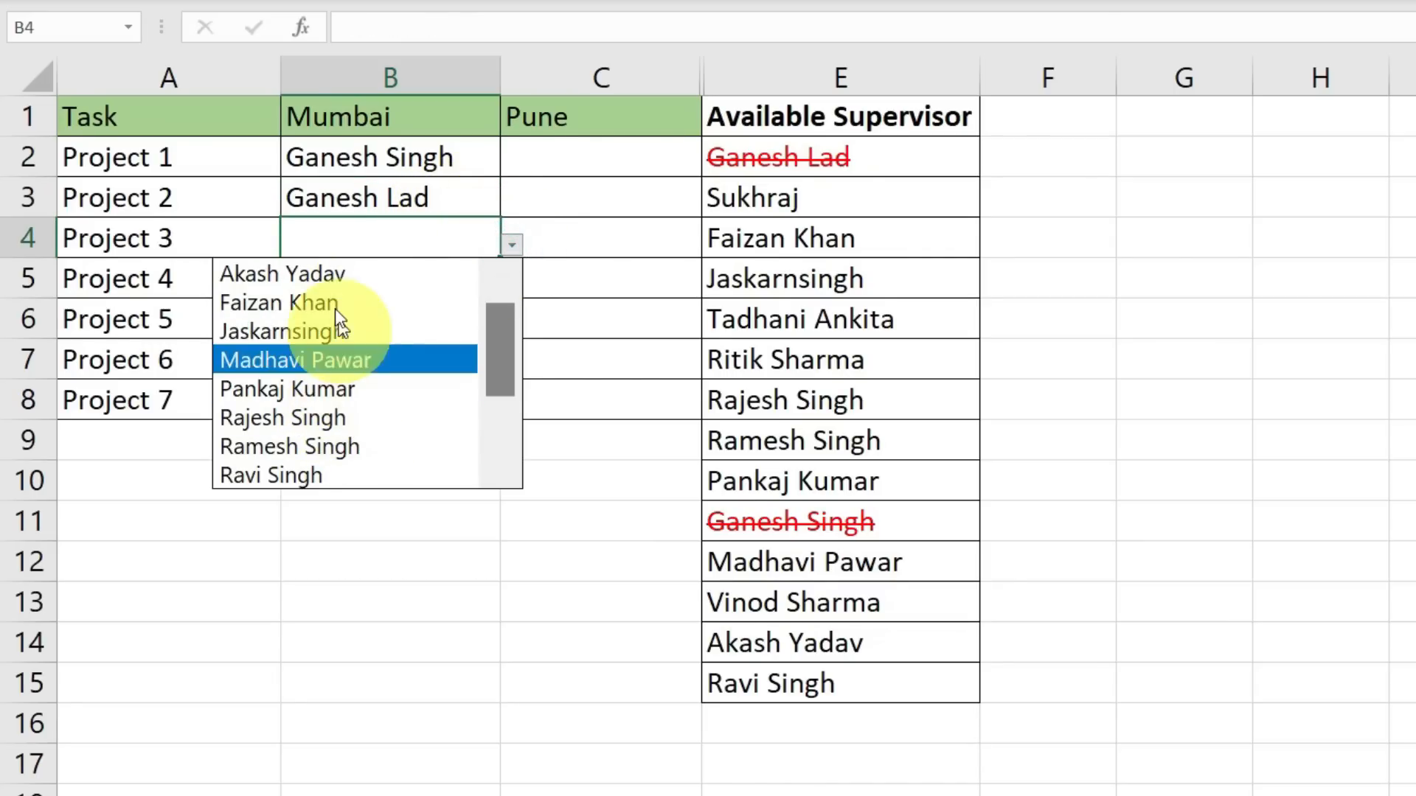
left_click(275, 276)
Assign the supervisor listed in E10 to Project 5 in the Pune column.
left_click(415, 272)
left_click(512, 289)
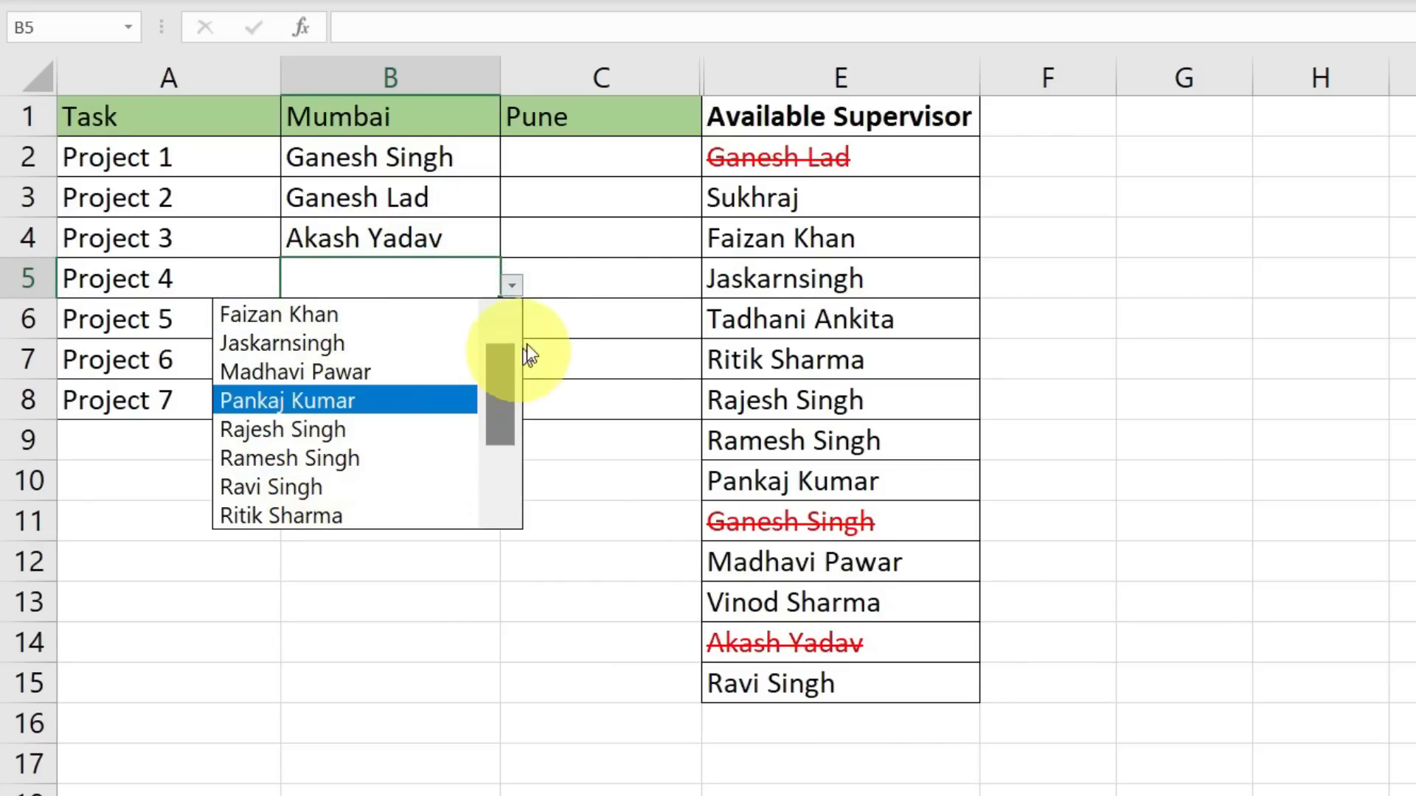
left_click(583, 317)
left_click(609, 315)
left_click(713, 324)
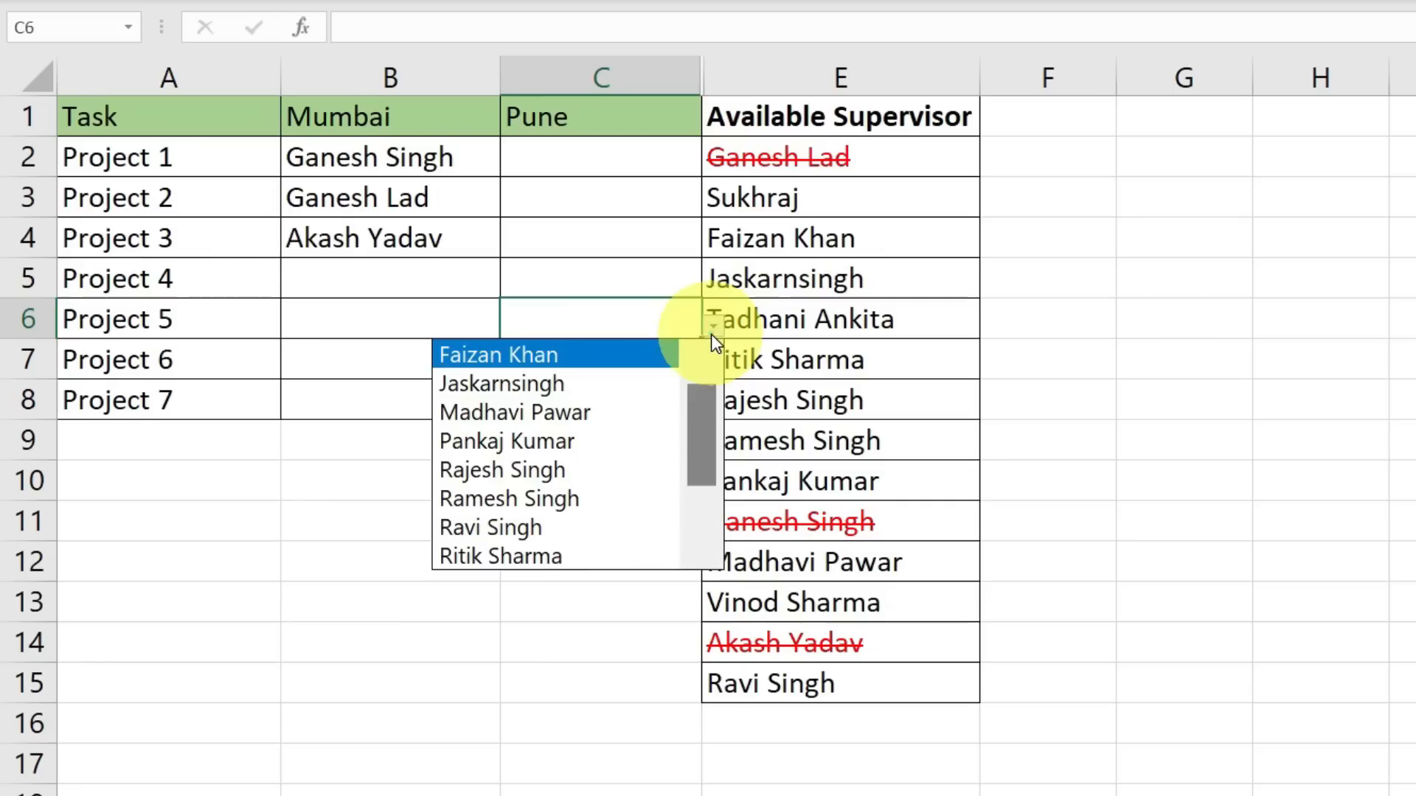
left_click(556, 448)
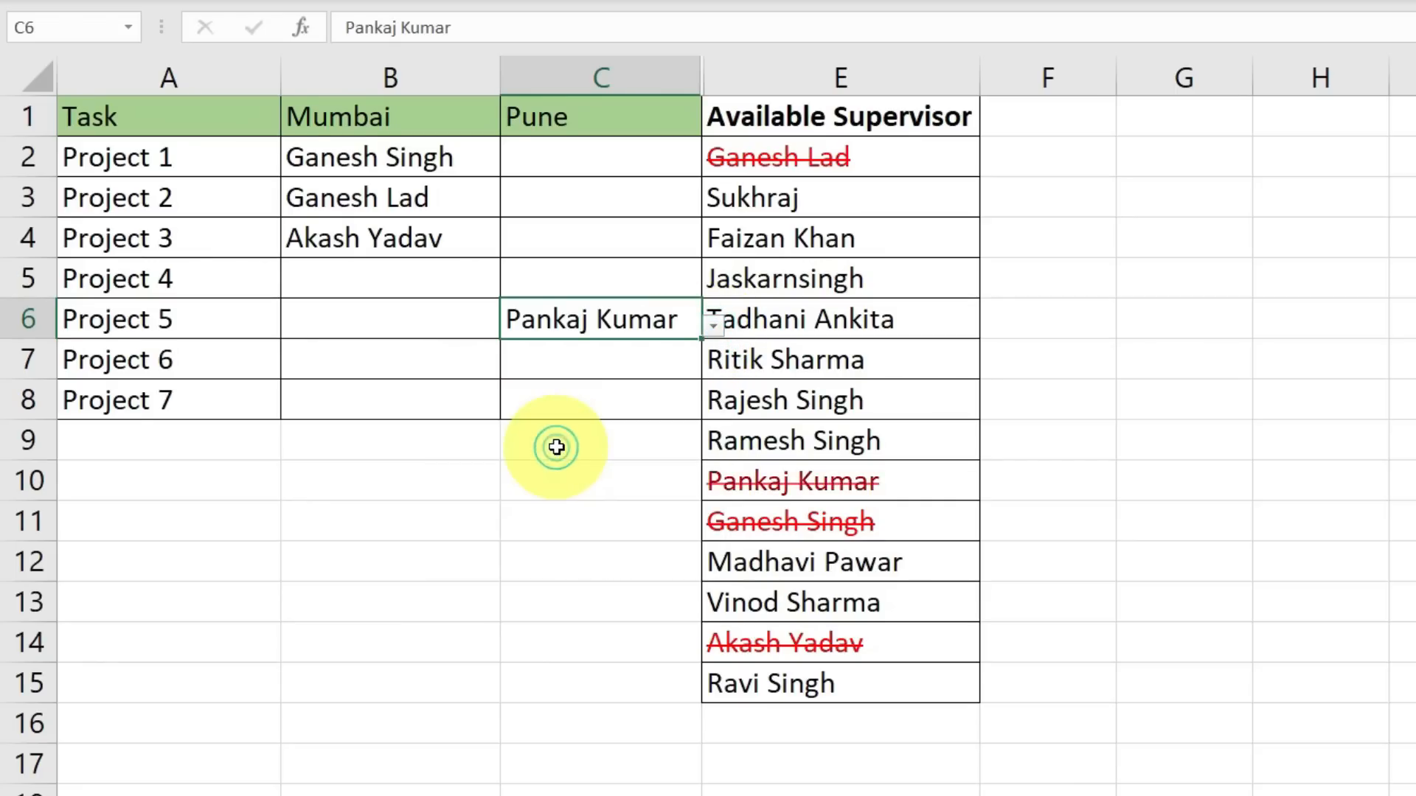
Check which supervisors the drop-down list offers for Project 5 in the Mumbai column.
left_click(430, 315)
left_click(508, 324)
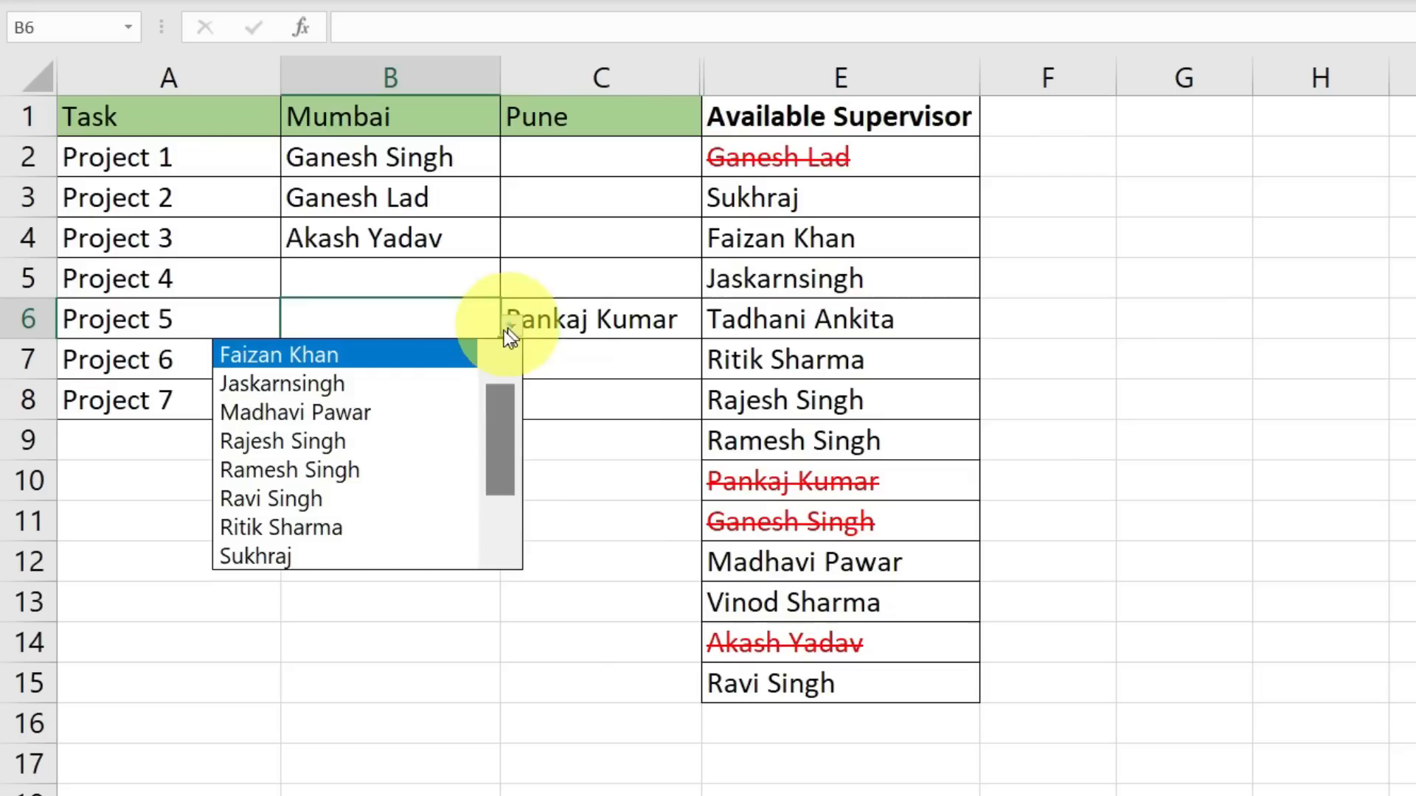
left_click(395, 299)
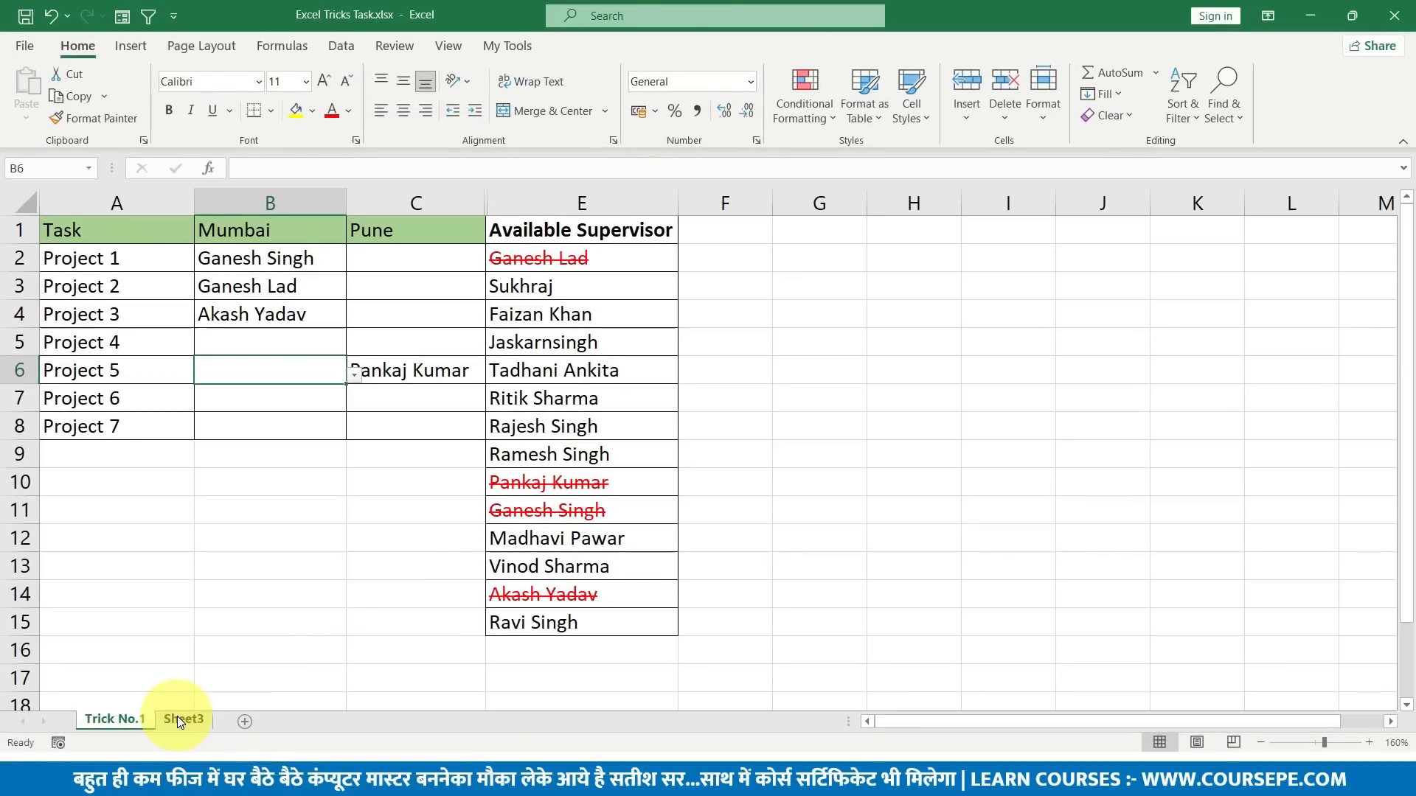
Look at the blank task table on Sheet3, then review the supervisor list E2:E15 on the Trick No.1 sheet.
left_click(179, 721)
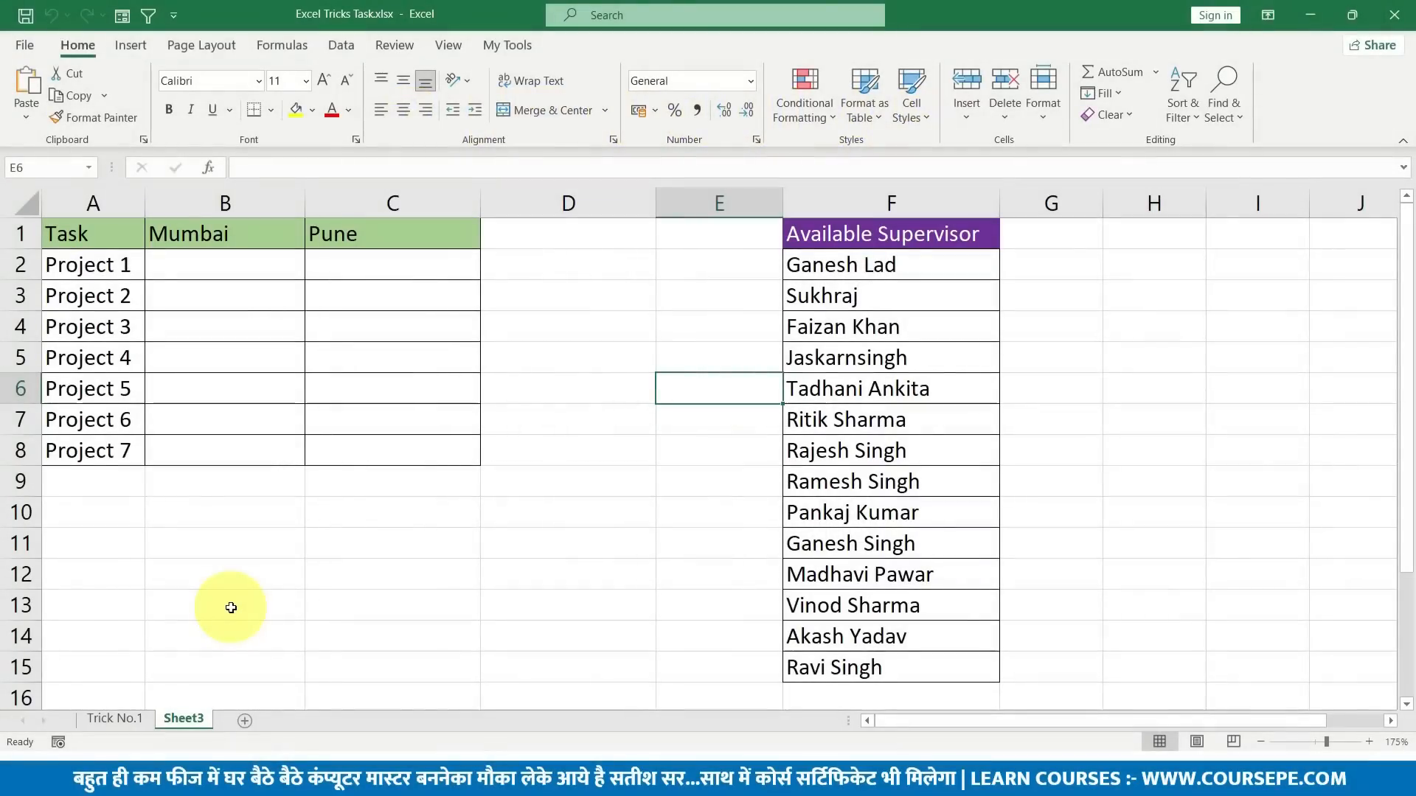
left_click(109, 718)
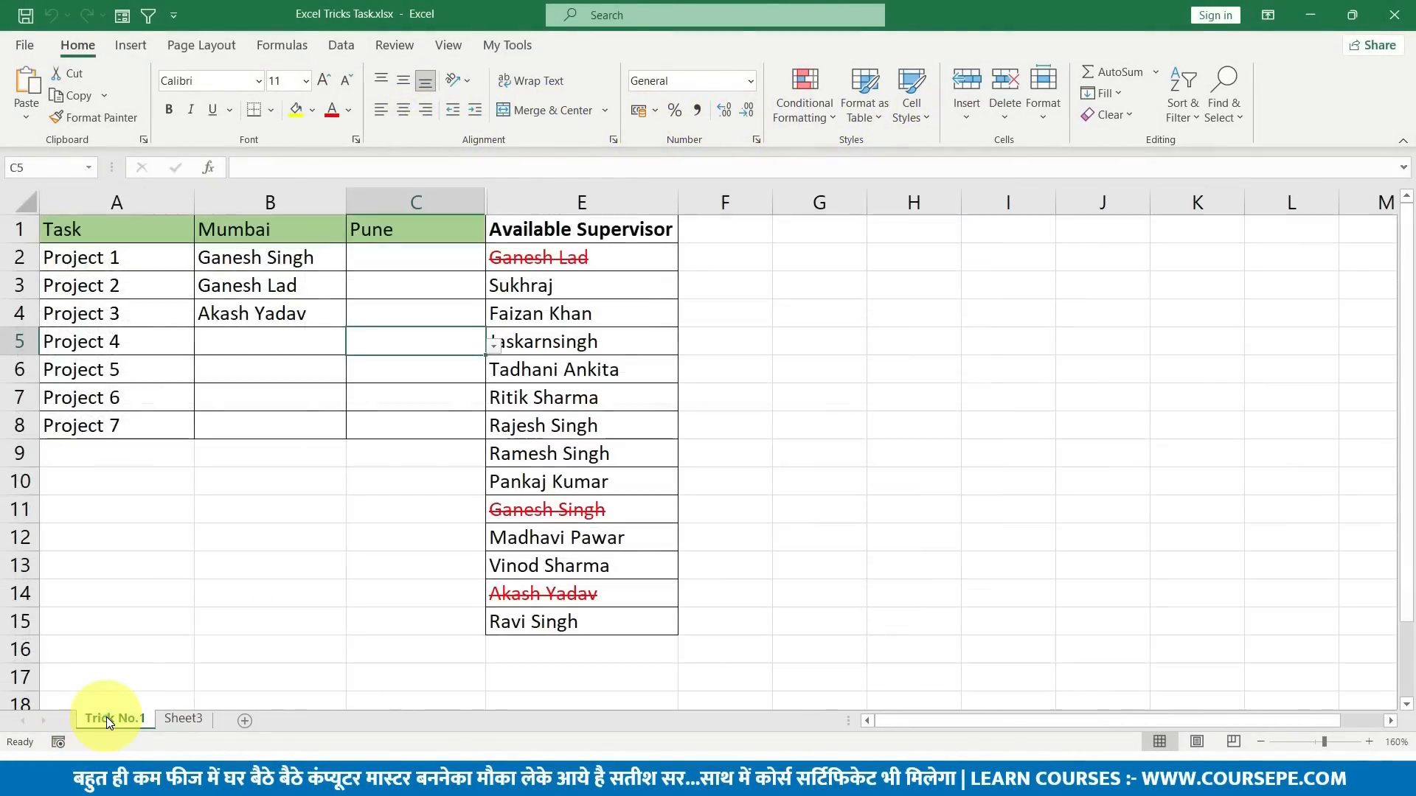
left_click(608, 266)
left_click_drag(608, 266, 601, 620)
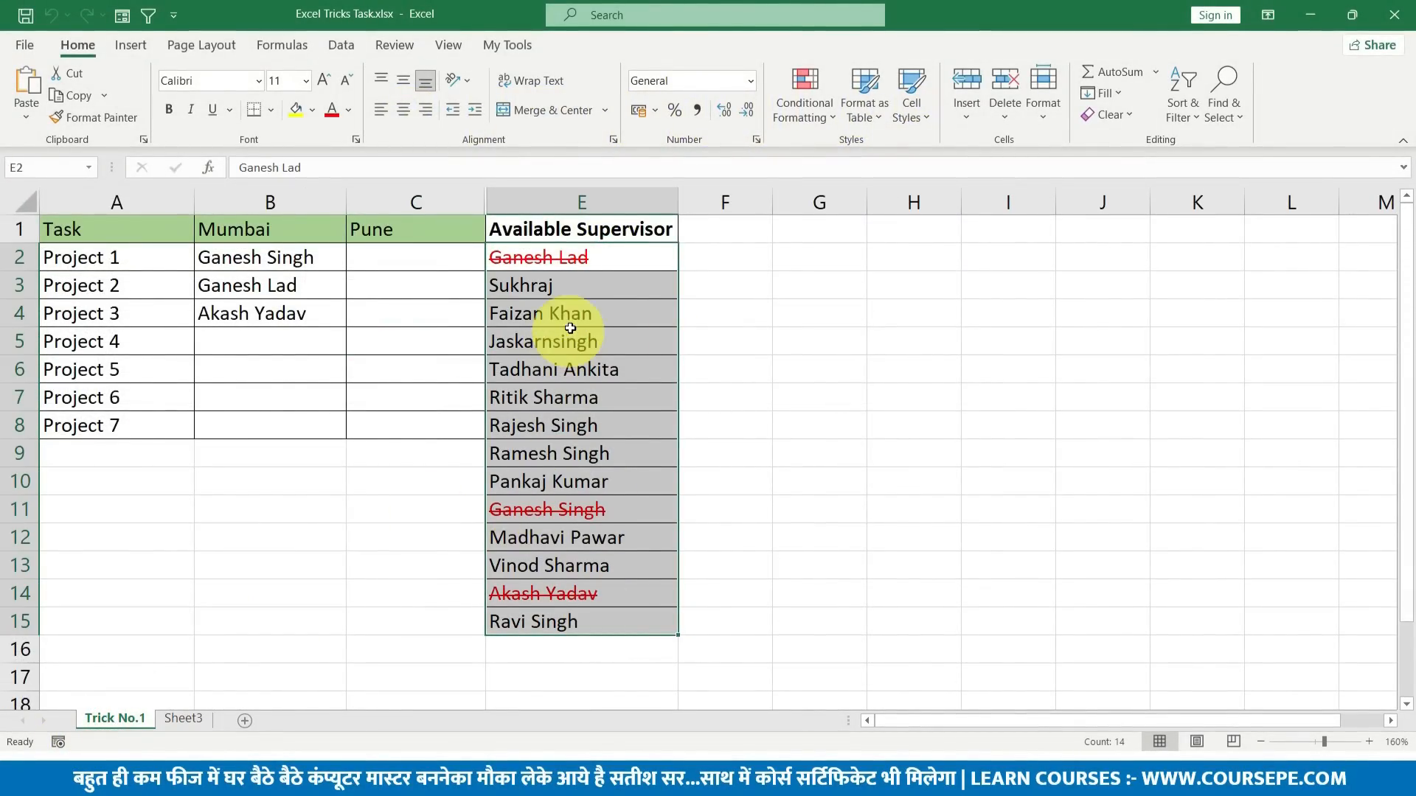
left_click(578, 256)
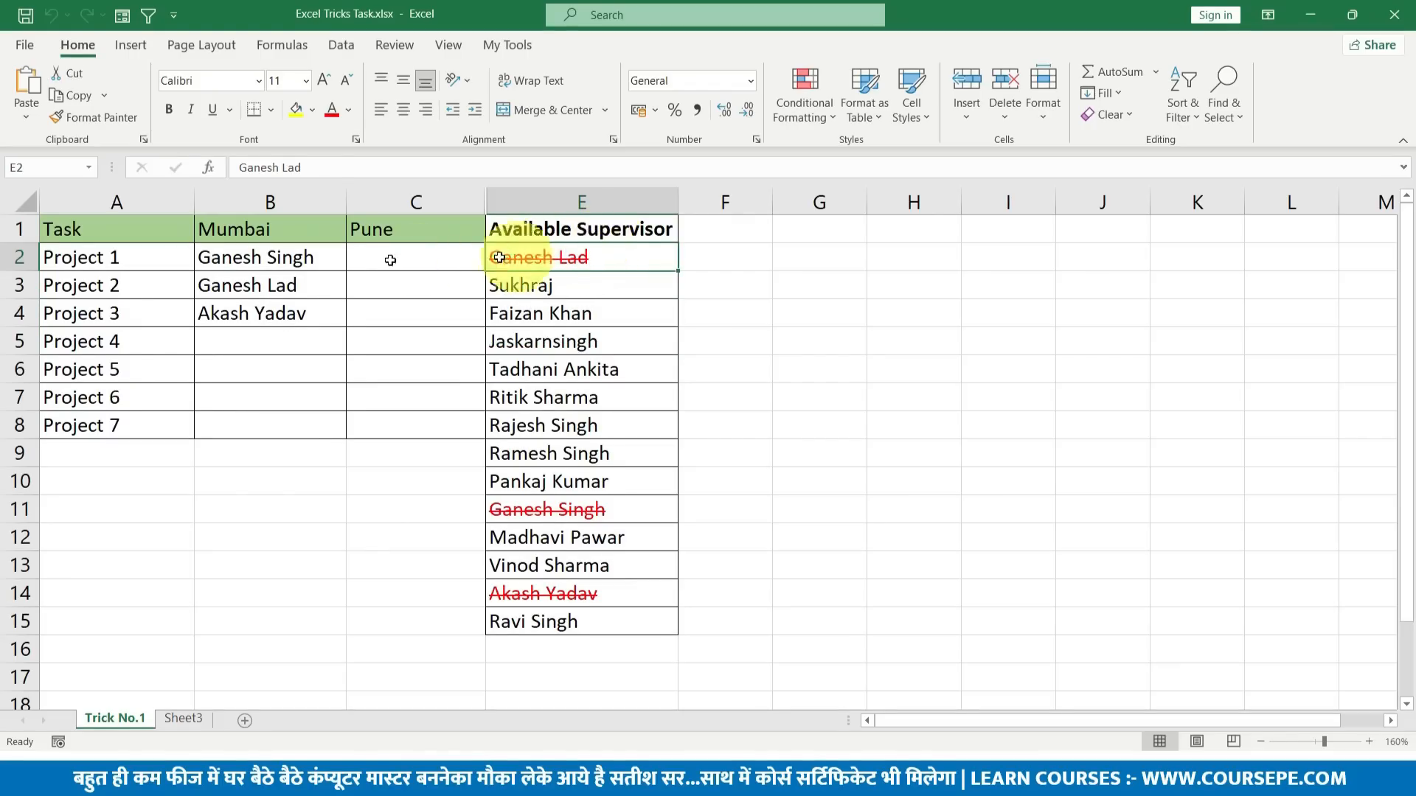
Assign the supervisor listed in E12 to Project 4 in the Mumbai column.
left_click(299, 339)
left_click(354, 348)
left_click(288, 413)
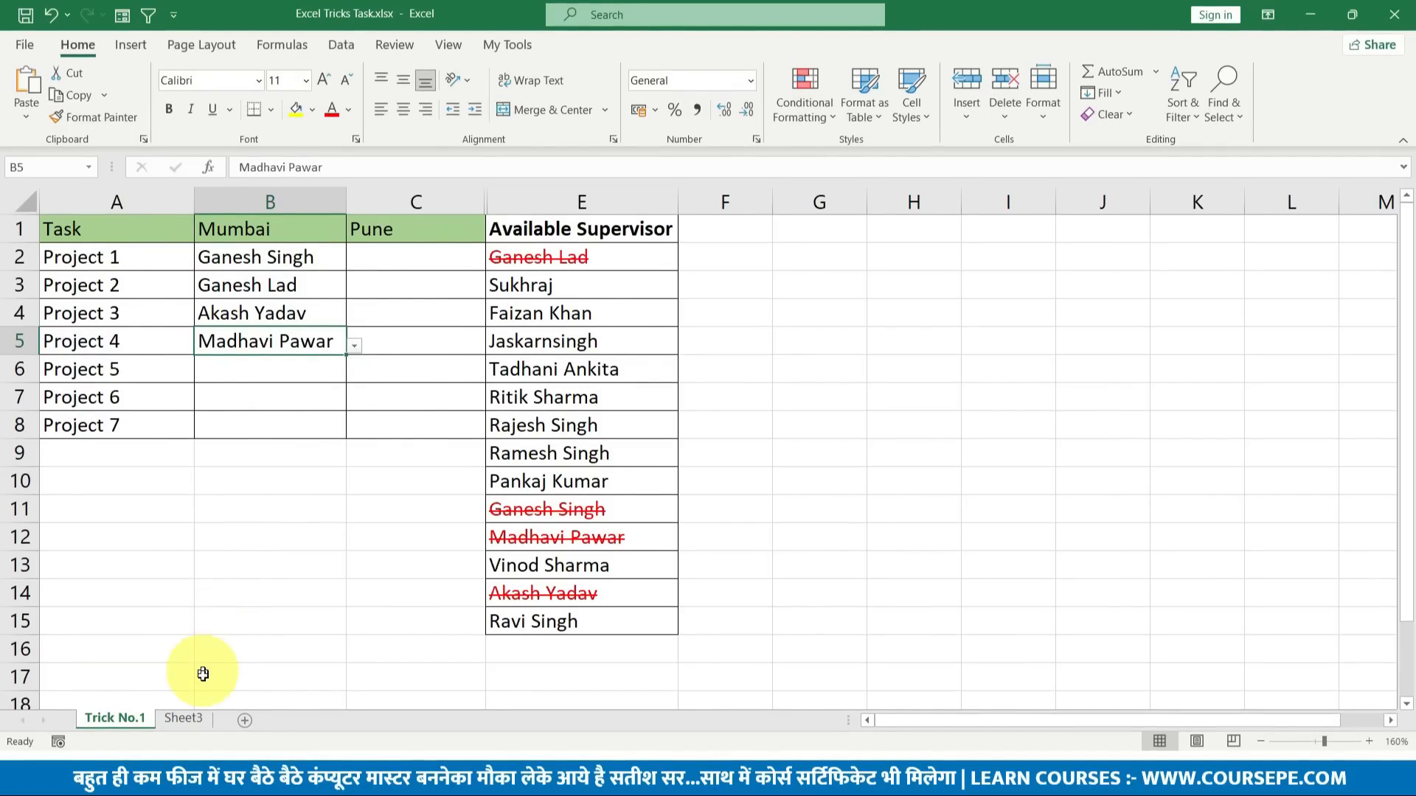
On Sheet3, write the formula =COUNTIF(B2:C8,F2:F15) in cell D2.
left_click(197, 717)
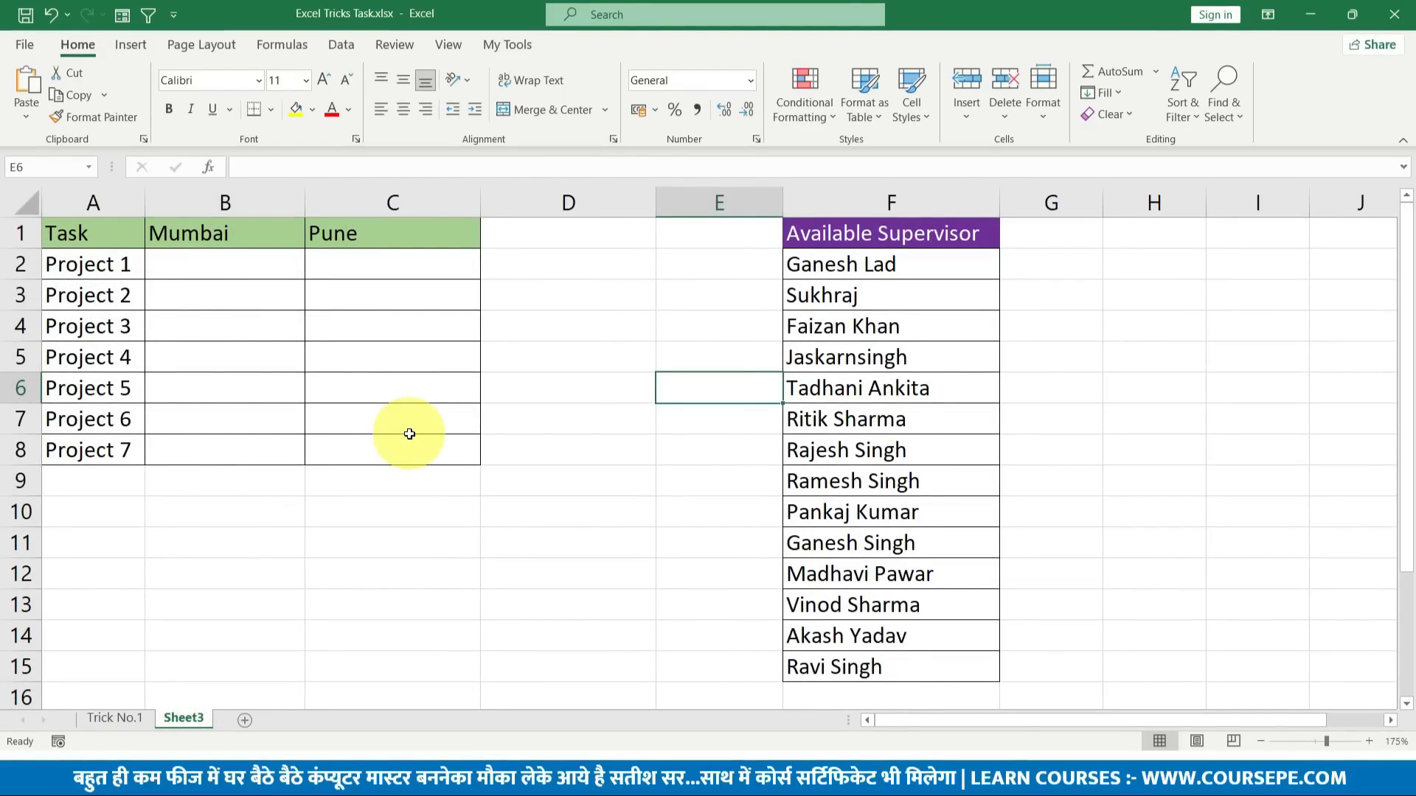
left_click(578, 277)
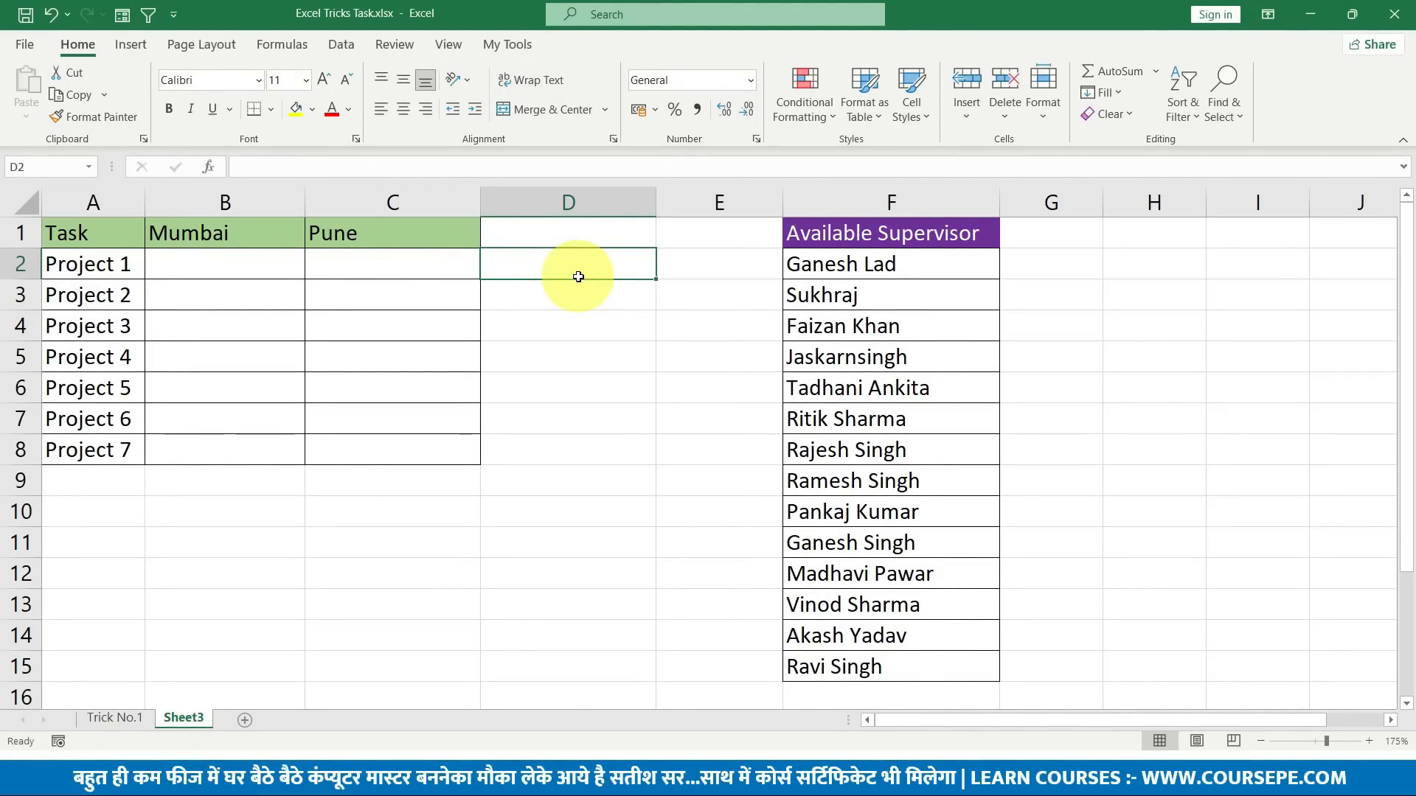
type("=countif")
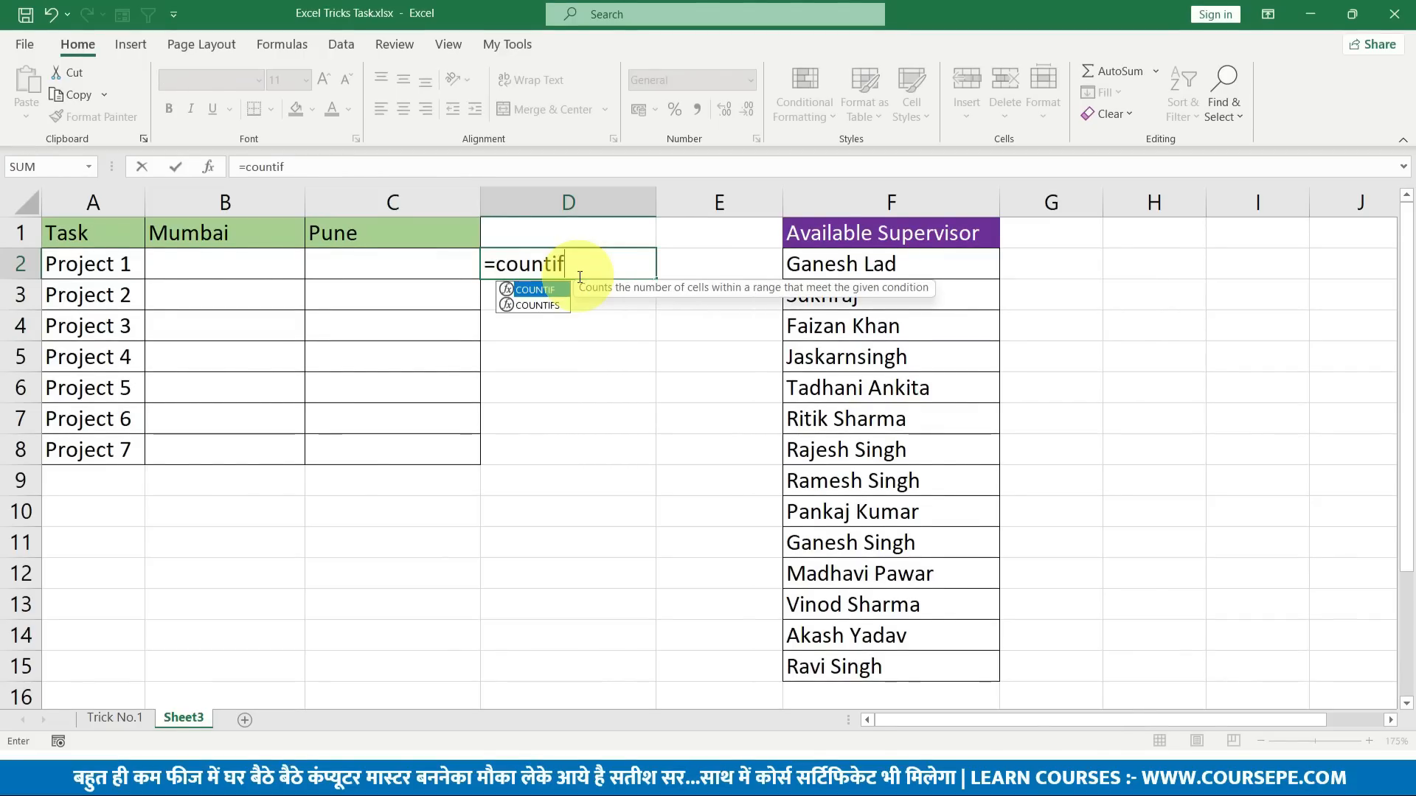
key("Tab")
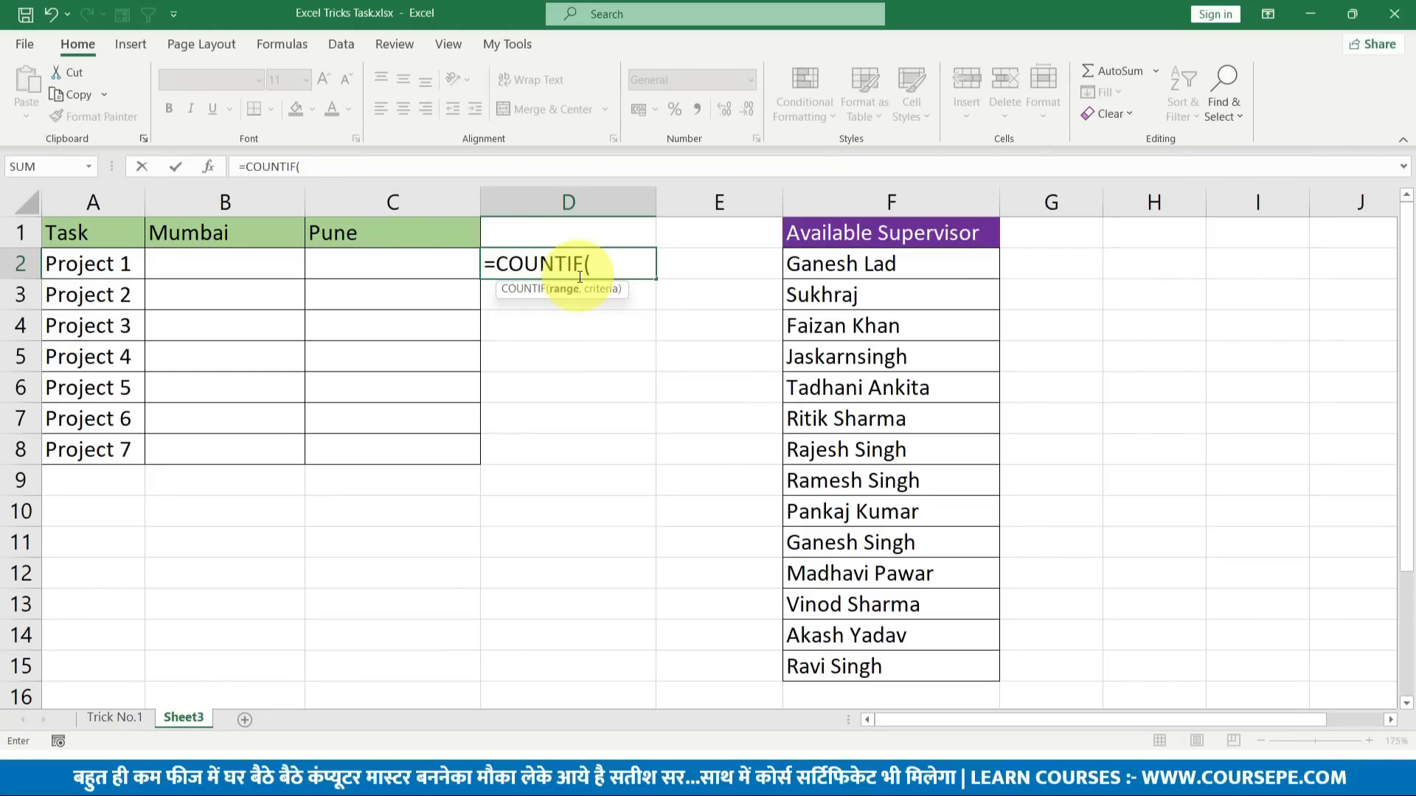
left_click_drag(246, 277, 398, 461)
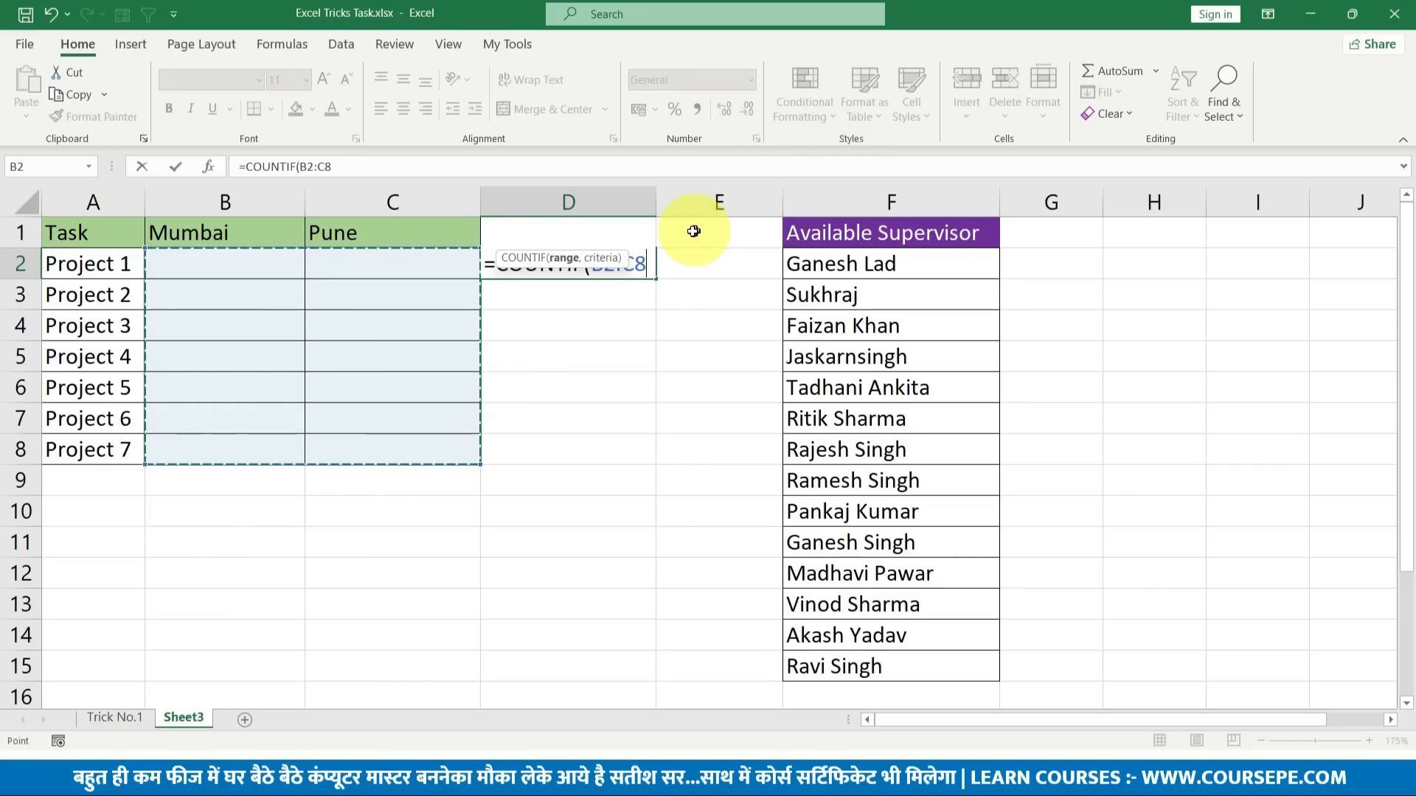
left_click(650, 264)
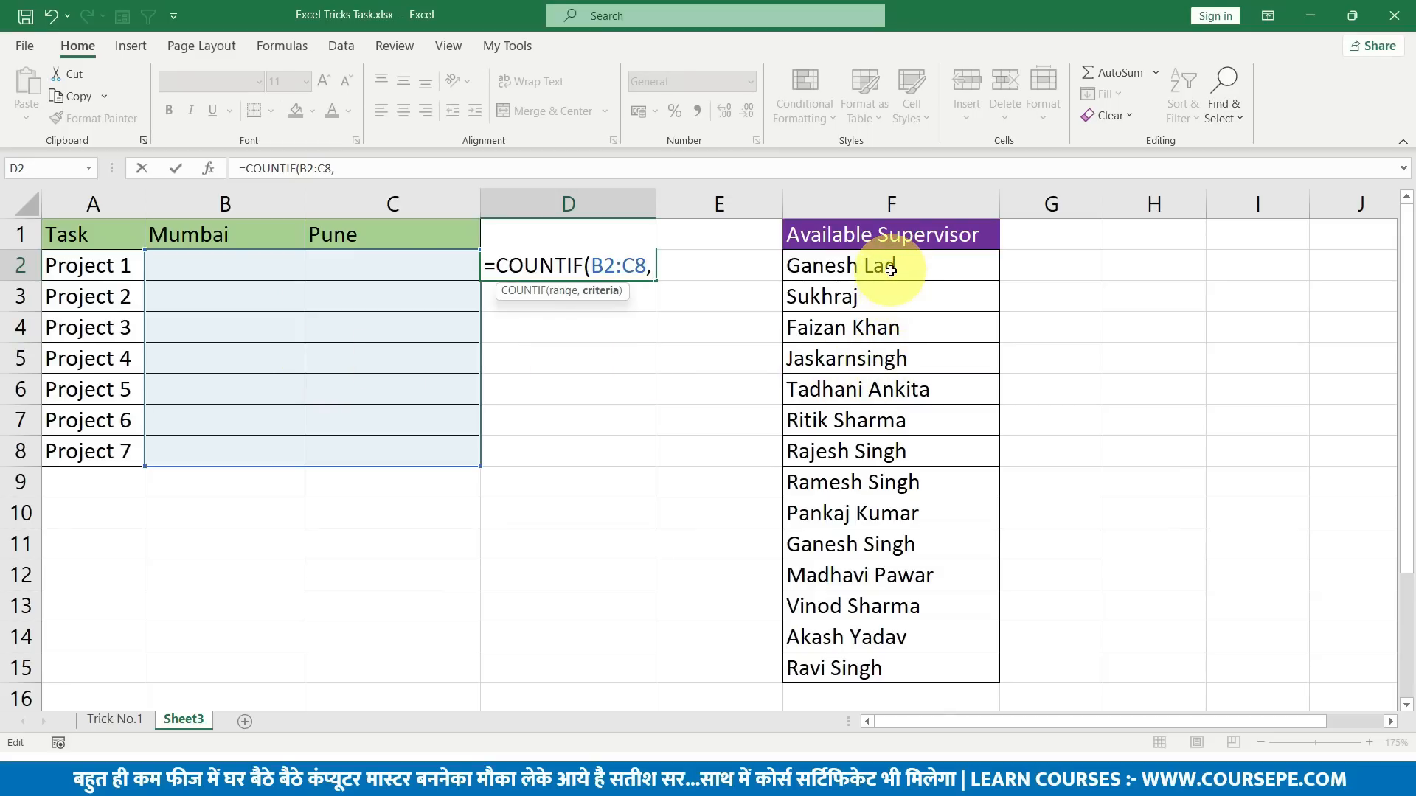
left_click_drag(891, 270, 898, 662)
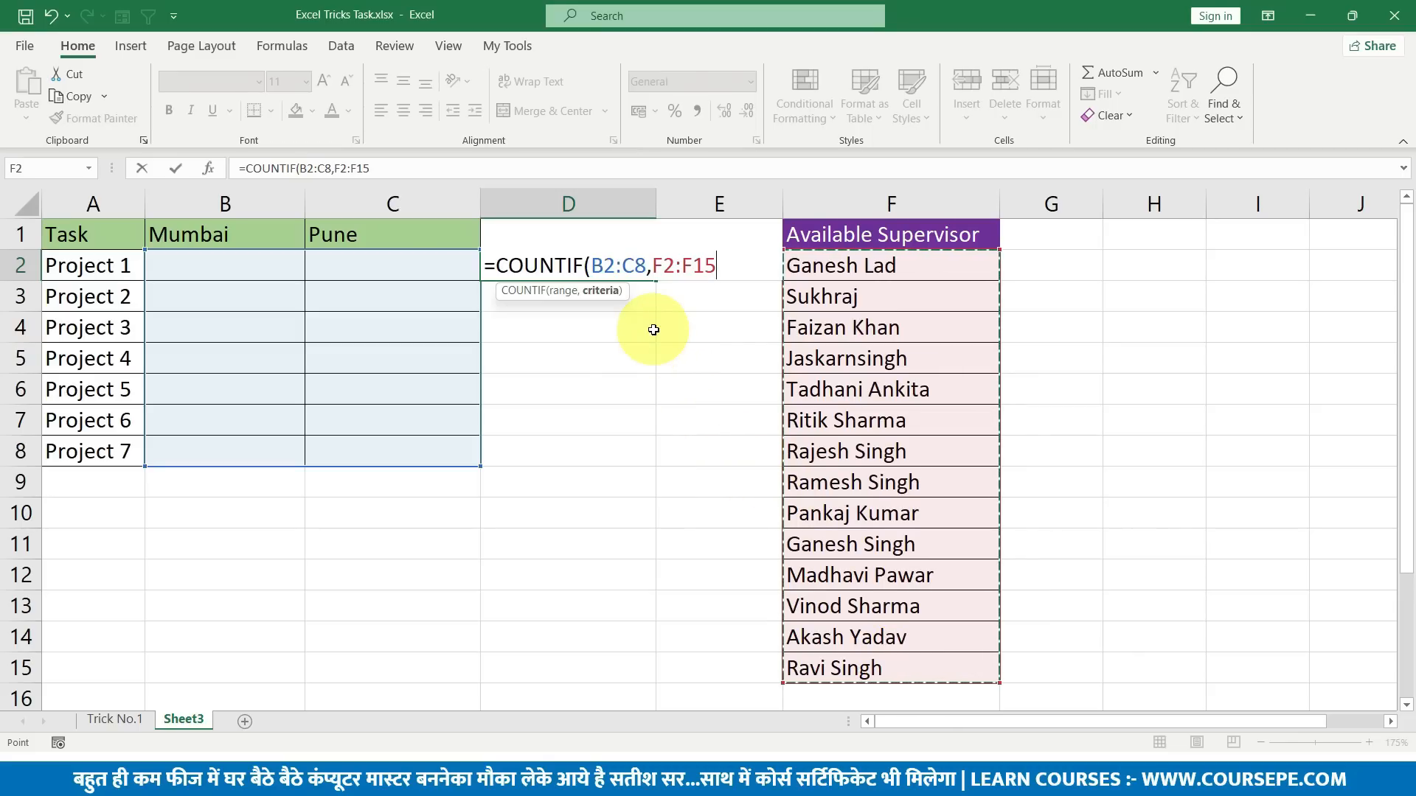
type(")")
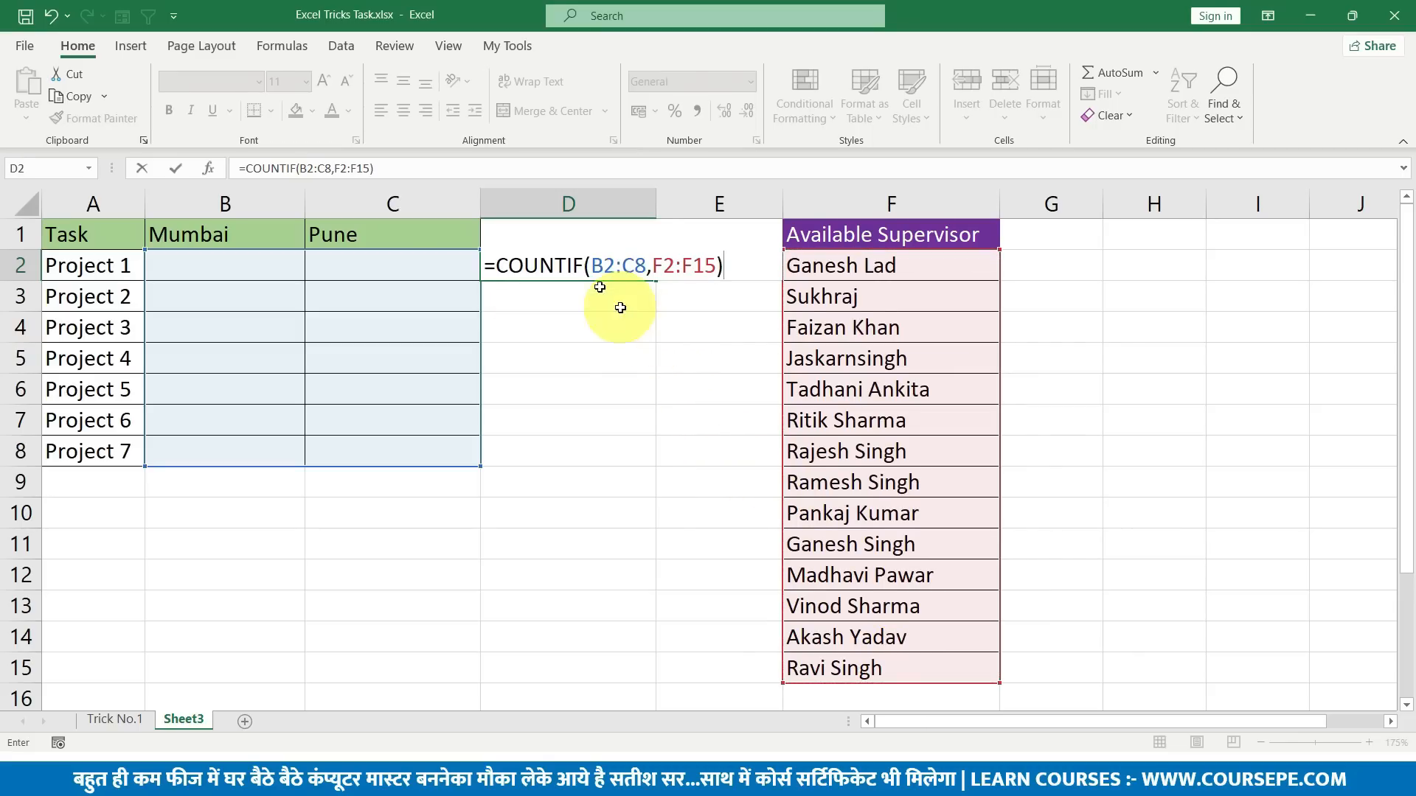
Evaluate the COUNTIF expression inside the D2 formula to preview its result array, restoring the formula after each preview.
left_click_drag(730, 266, 501, 267)
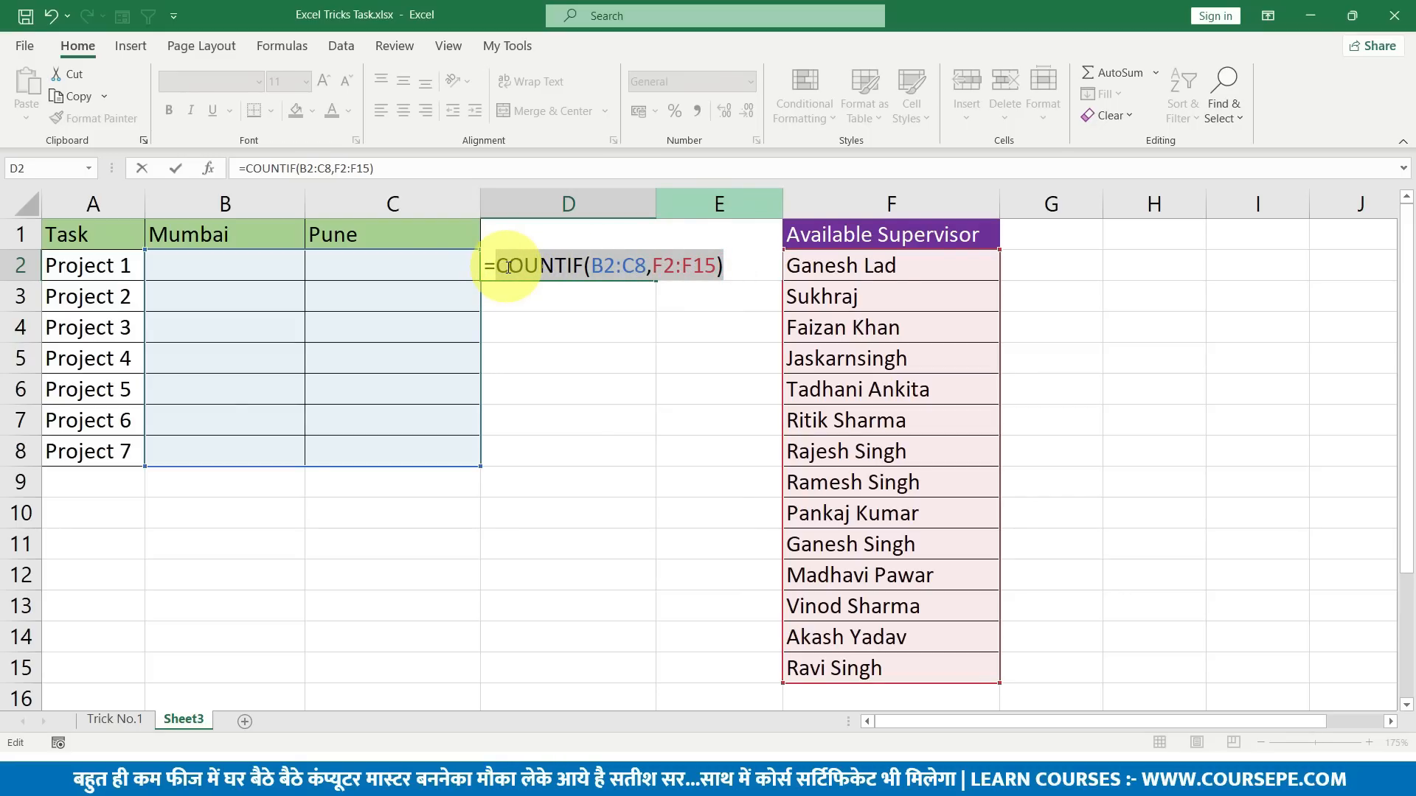
key("F9")
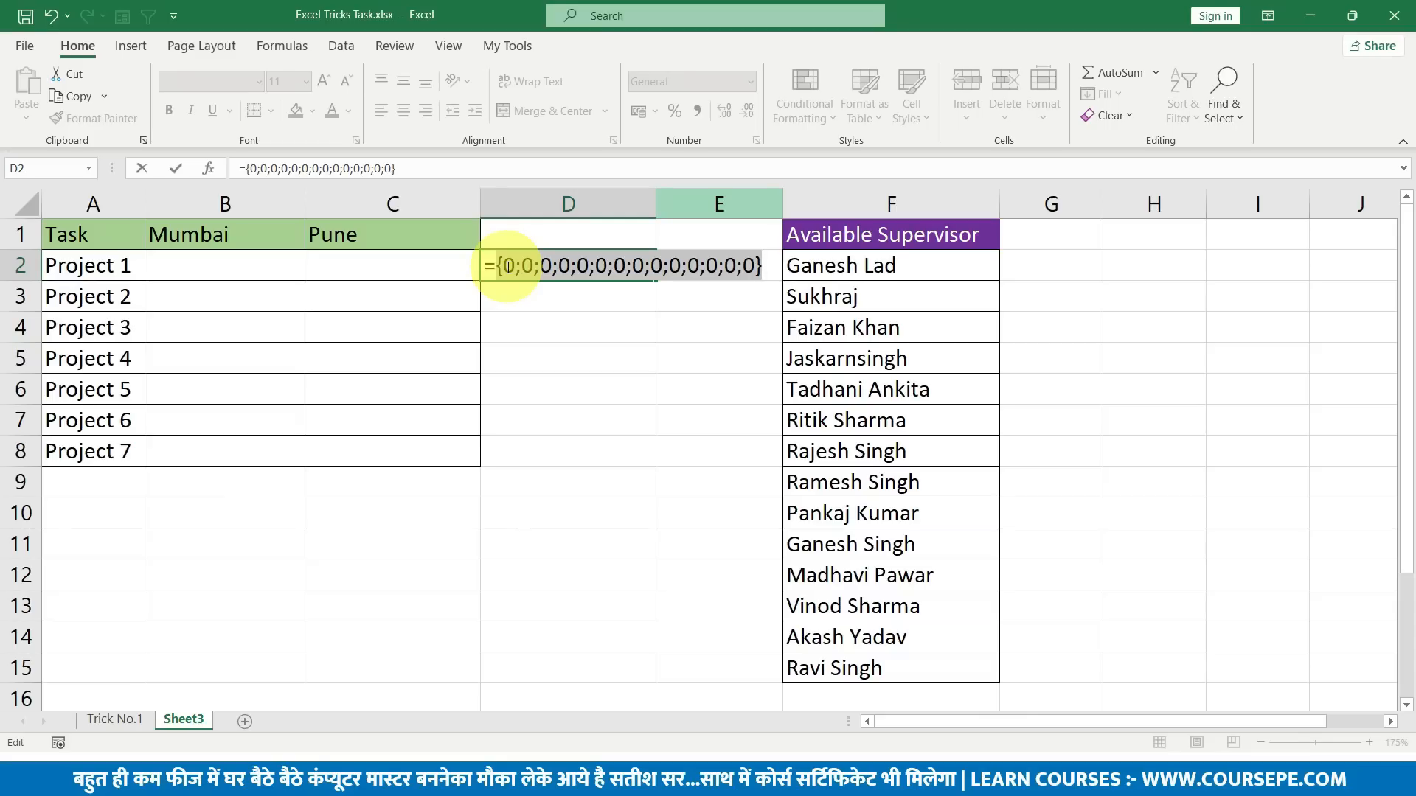
key("ctrl+z")
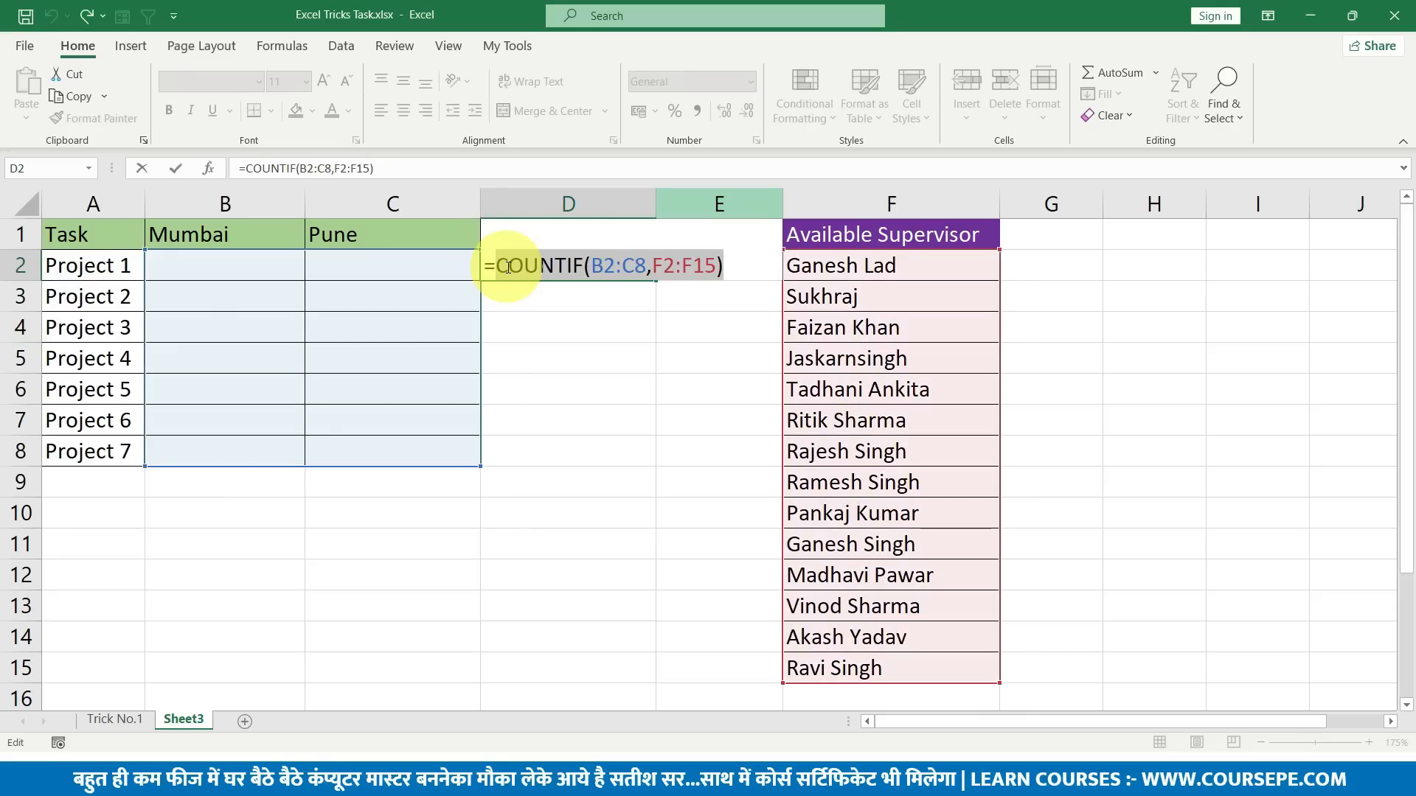
key("F9")
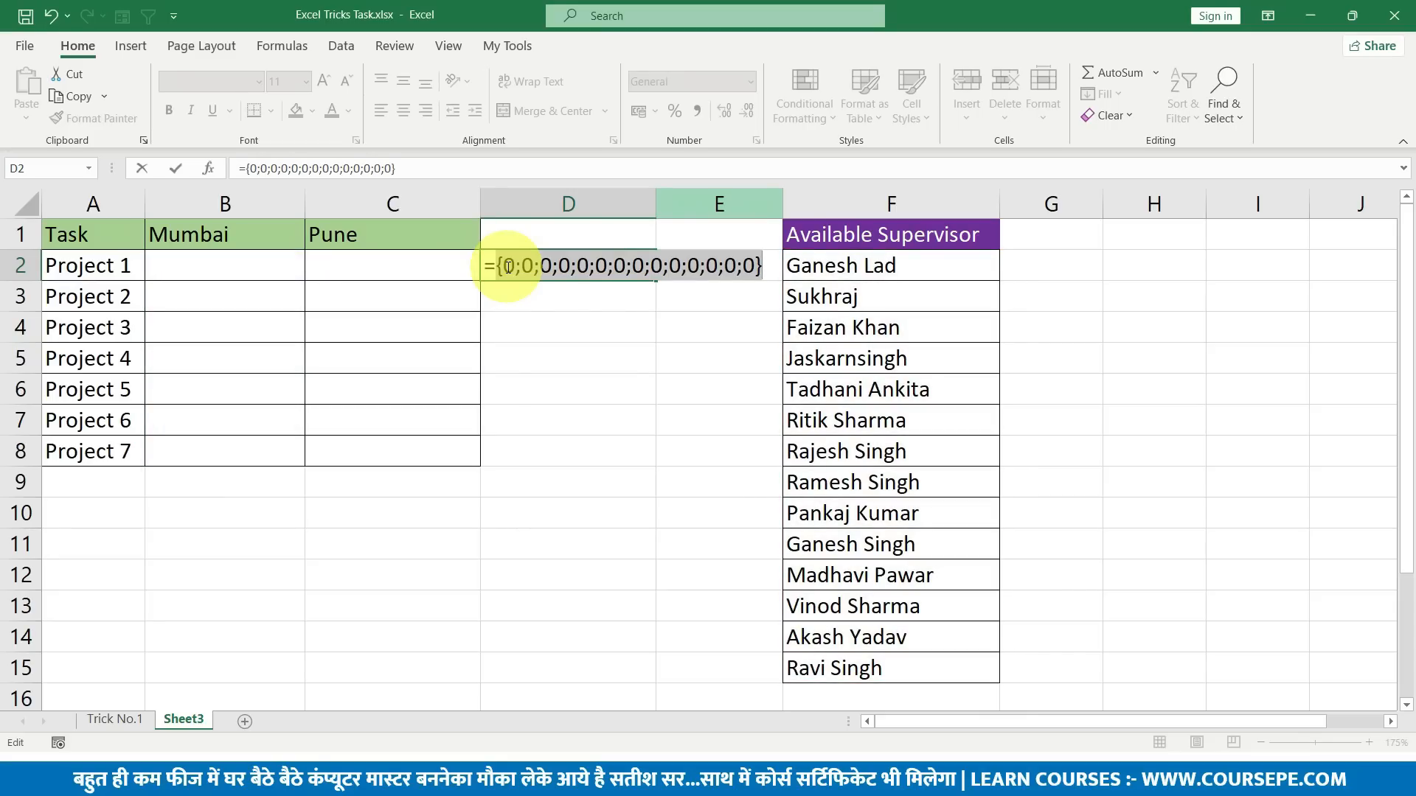
key("ctrl+z")
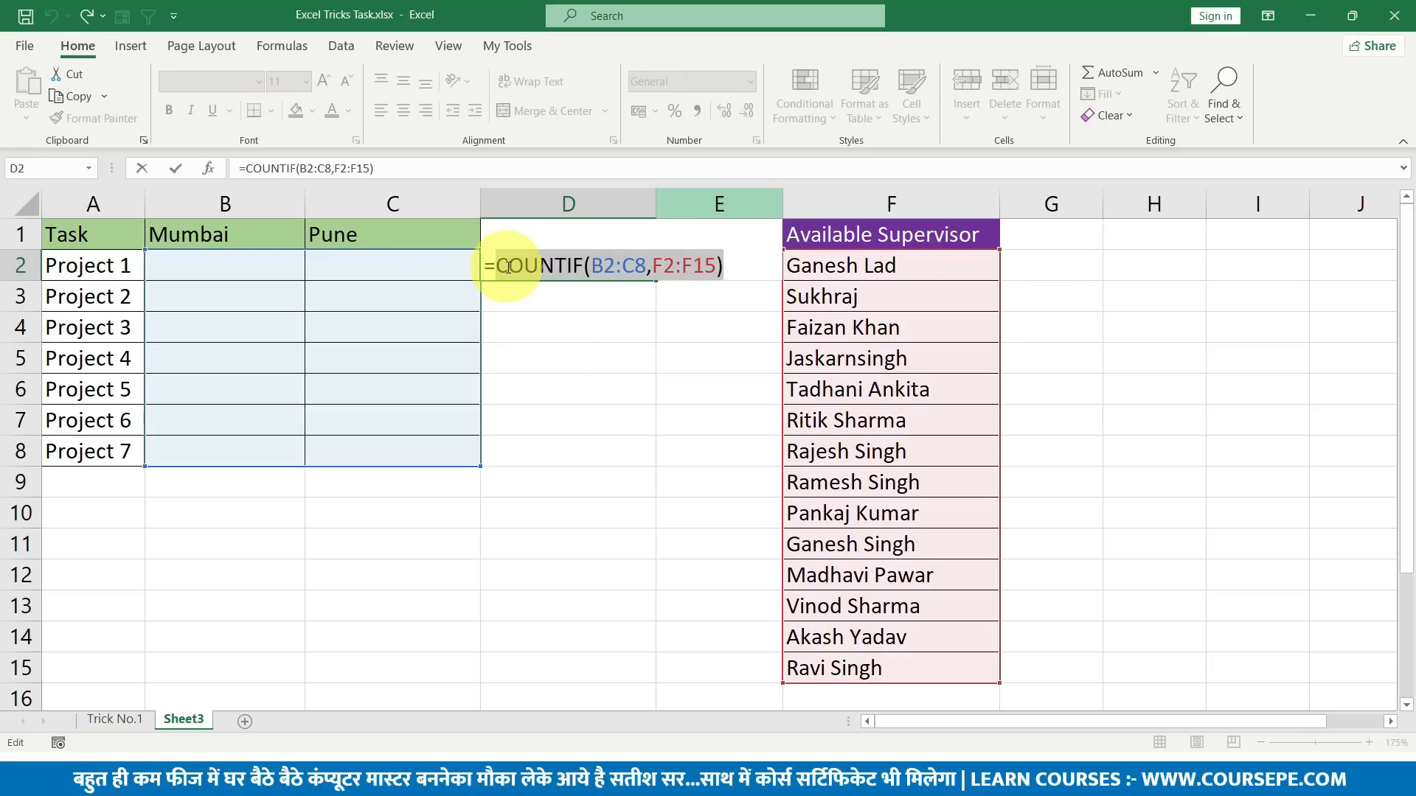
left_click(709, 263)
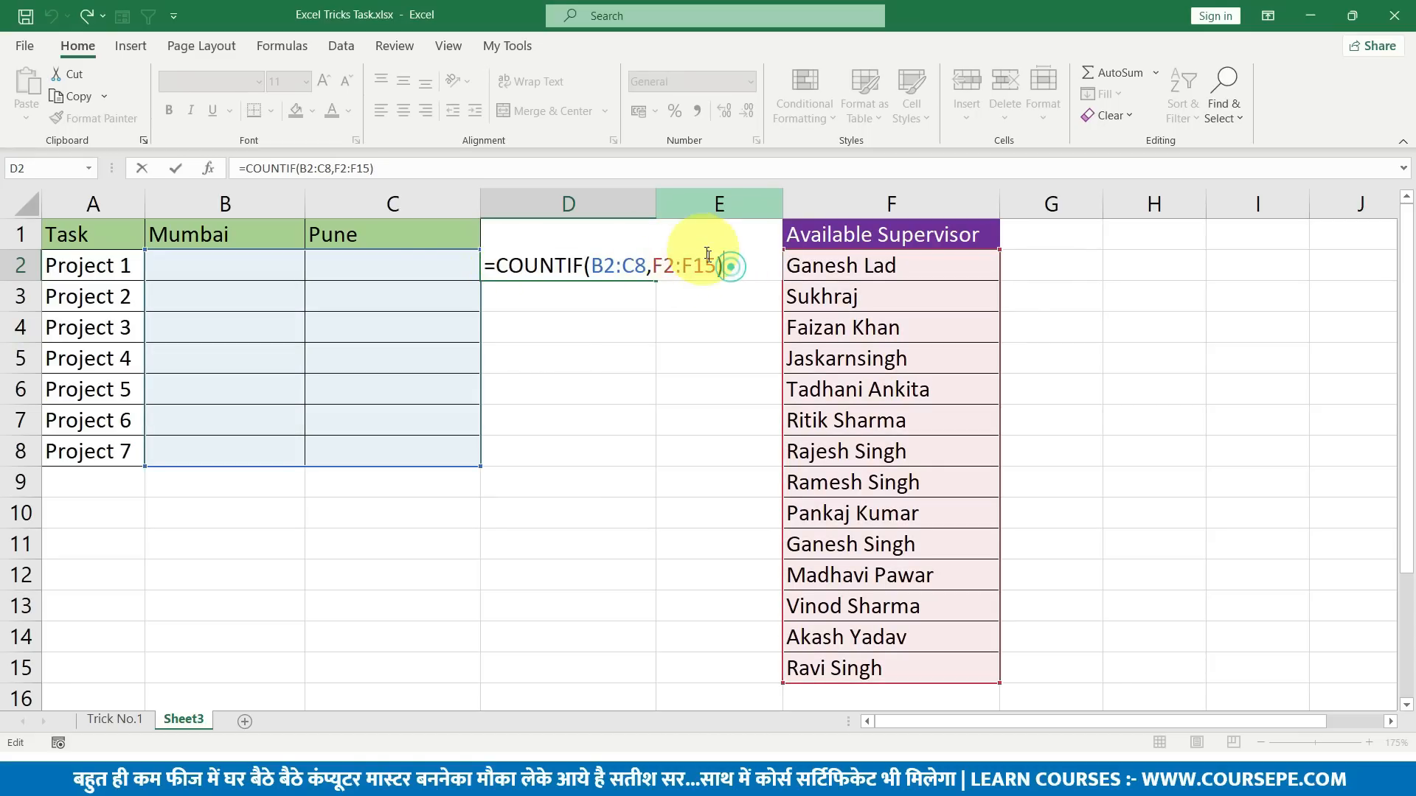
left_click_drag(709, 260, 496, 267)
key("F9")
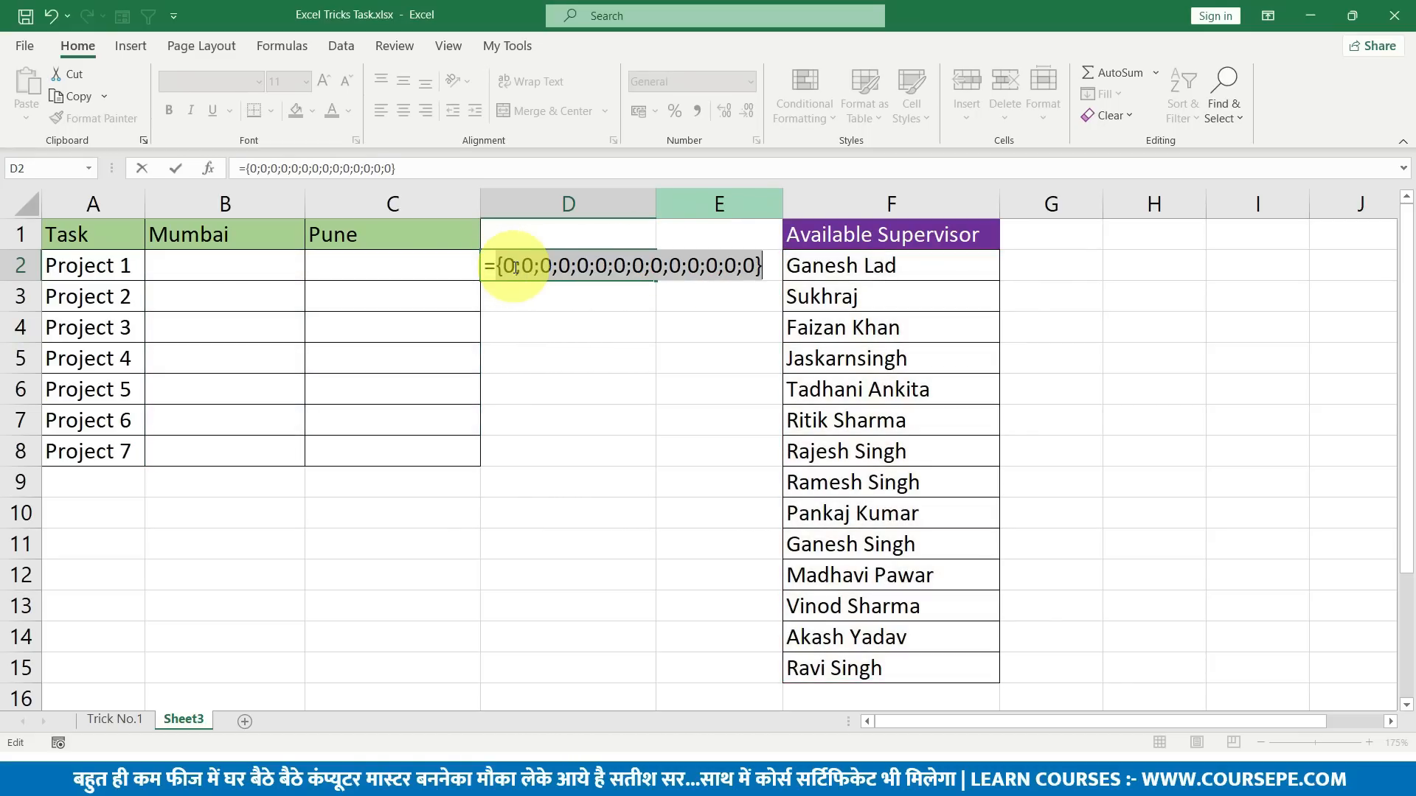
key("ctrl+z")
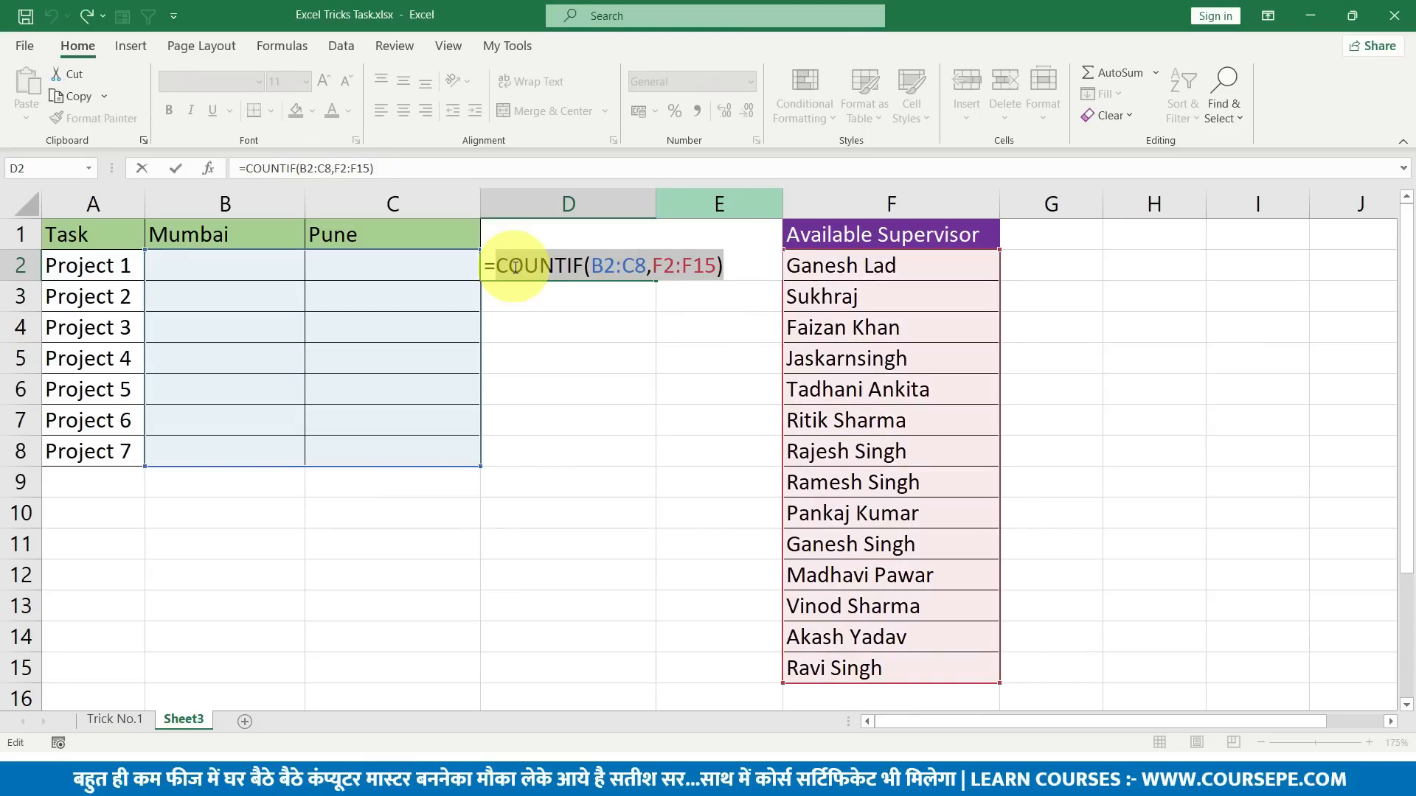
Commit the COUNTIF formula in D2 and select its spilled results in D2:D15.
key("ctrl+Return")
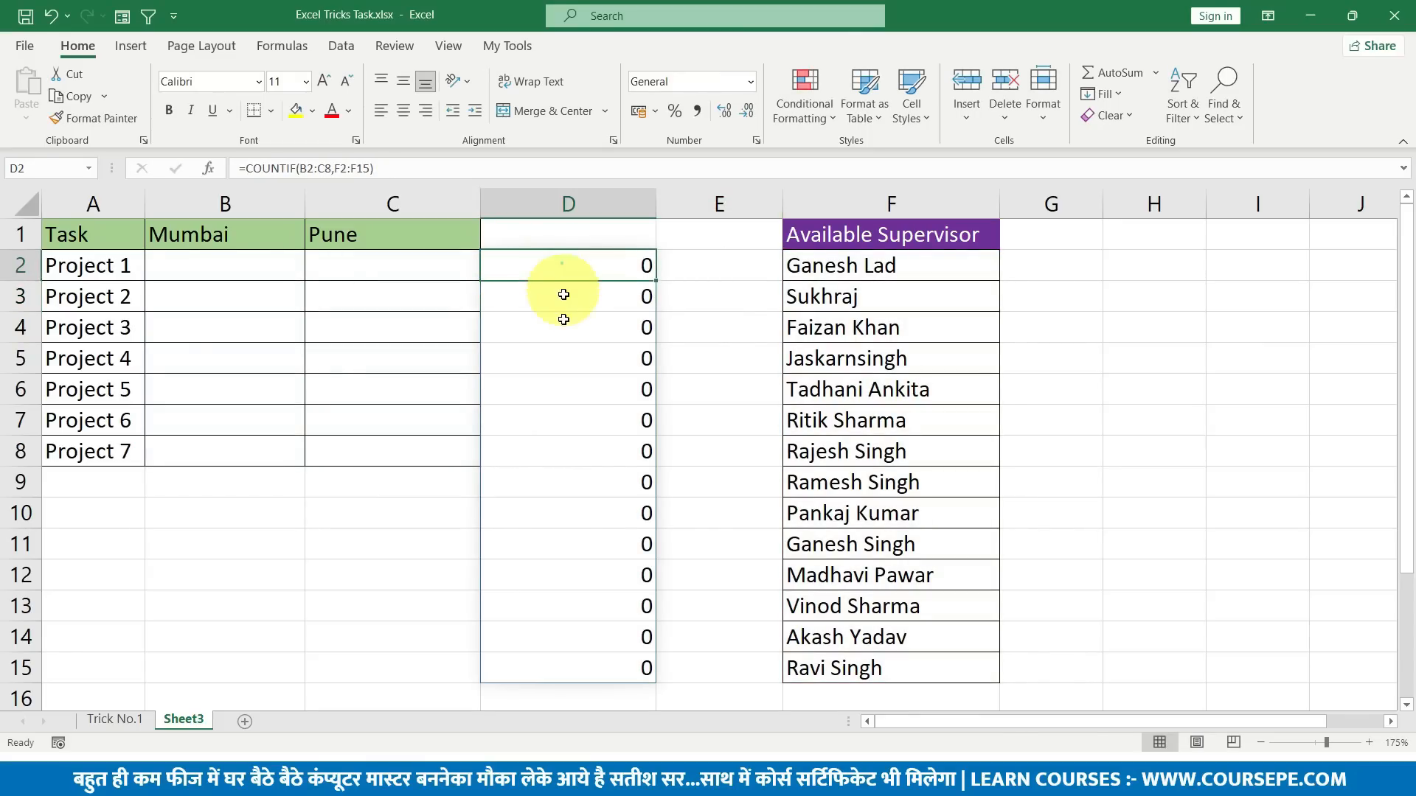
left_click_drag(563, 295, 548, 658)
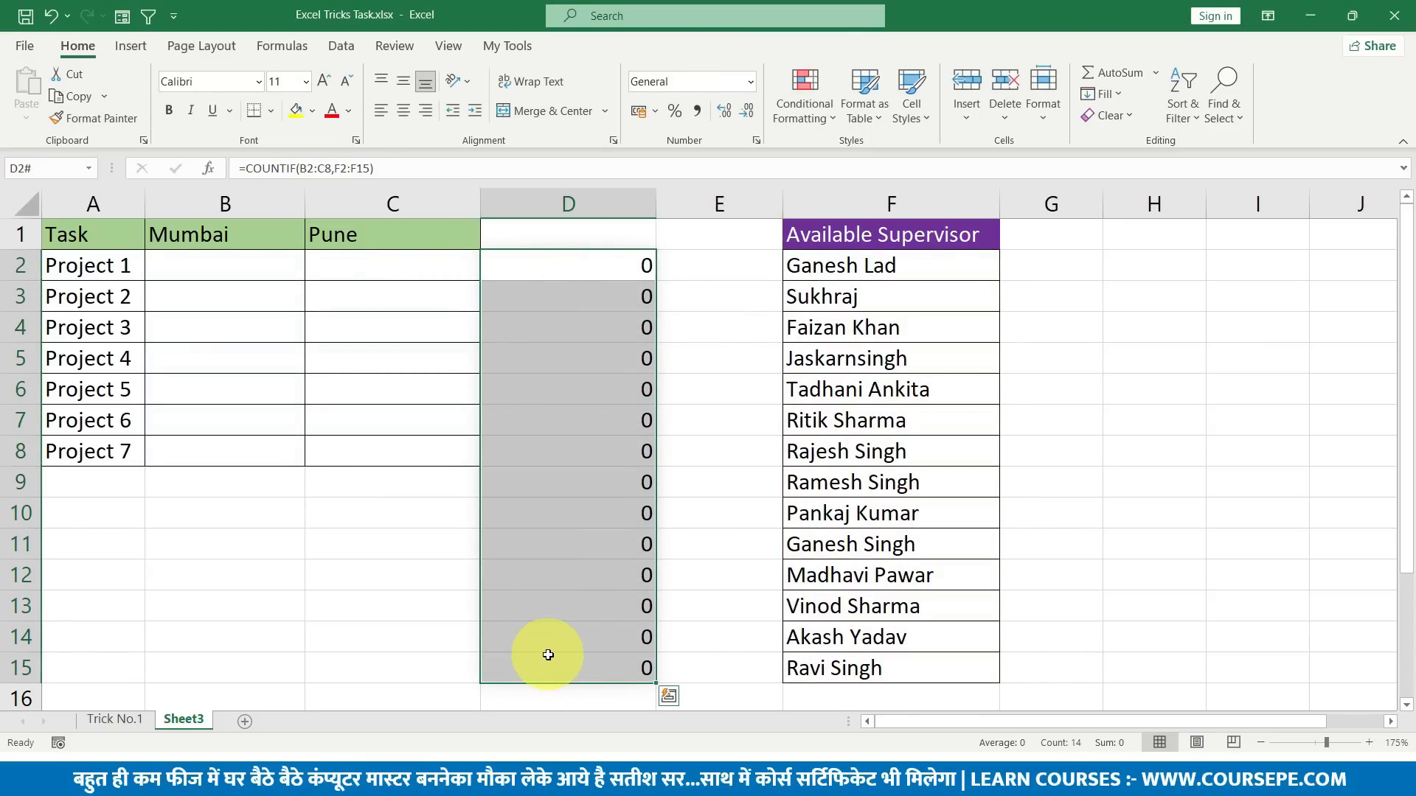
left_click(515, 534)
left_click_drag(622, 267, 602, 651)
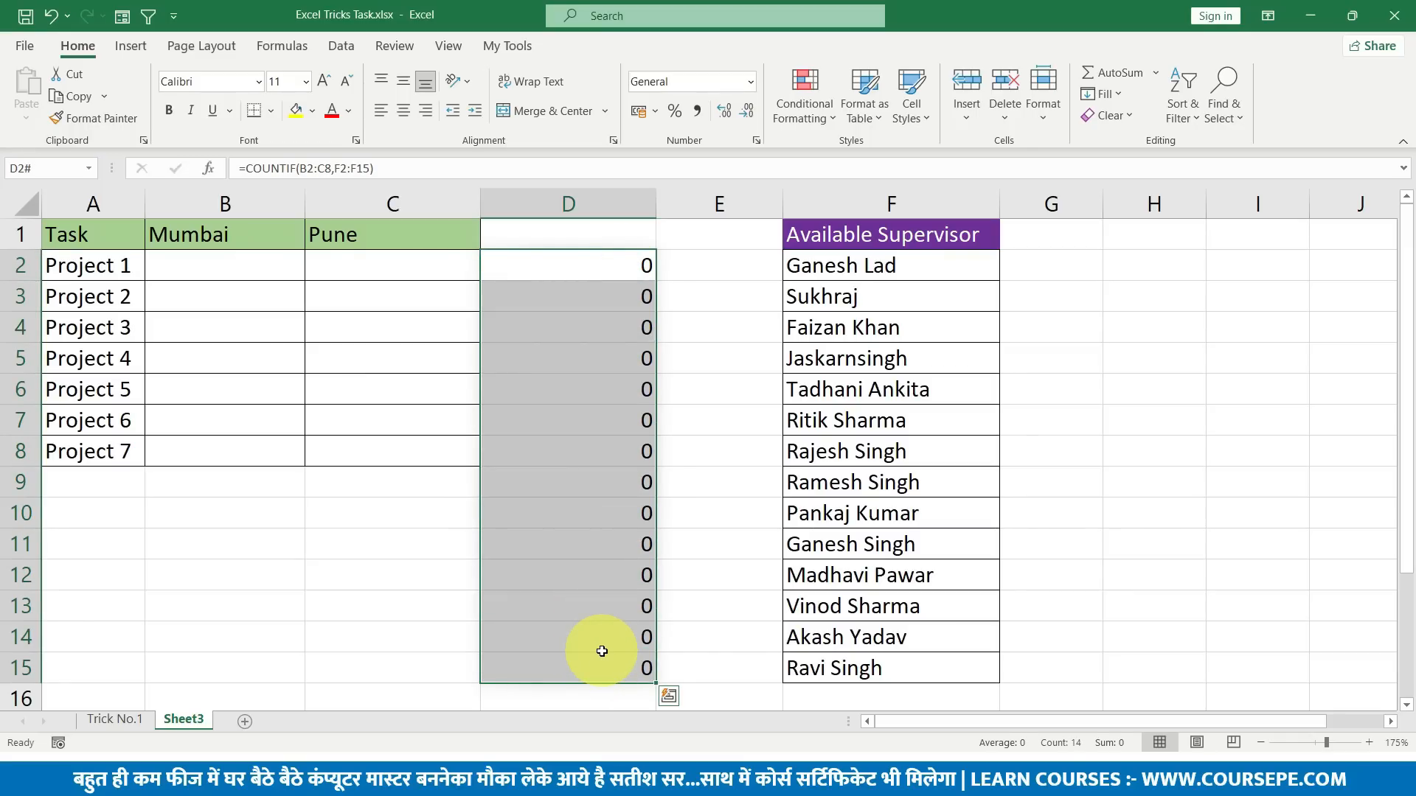
Reopen the D2 formula, preview the evaluated COUNTIF array, and cancel the edit.
double_click(609, 271)
left_click_drag(723, 266, 495, 261)
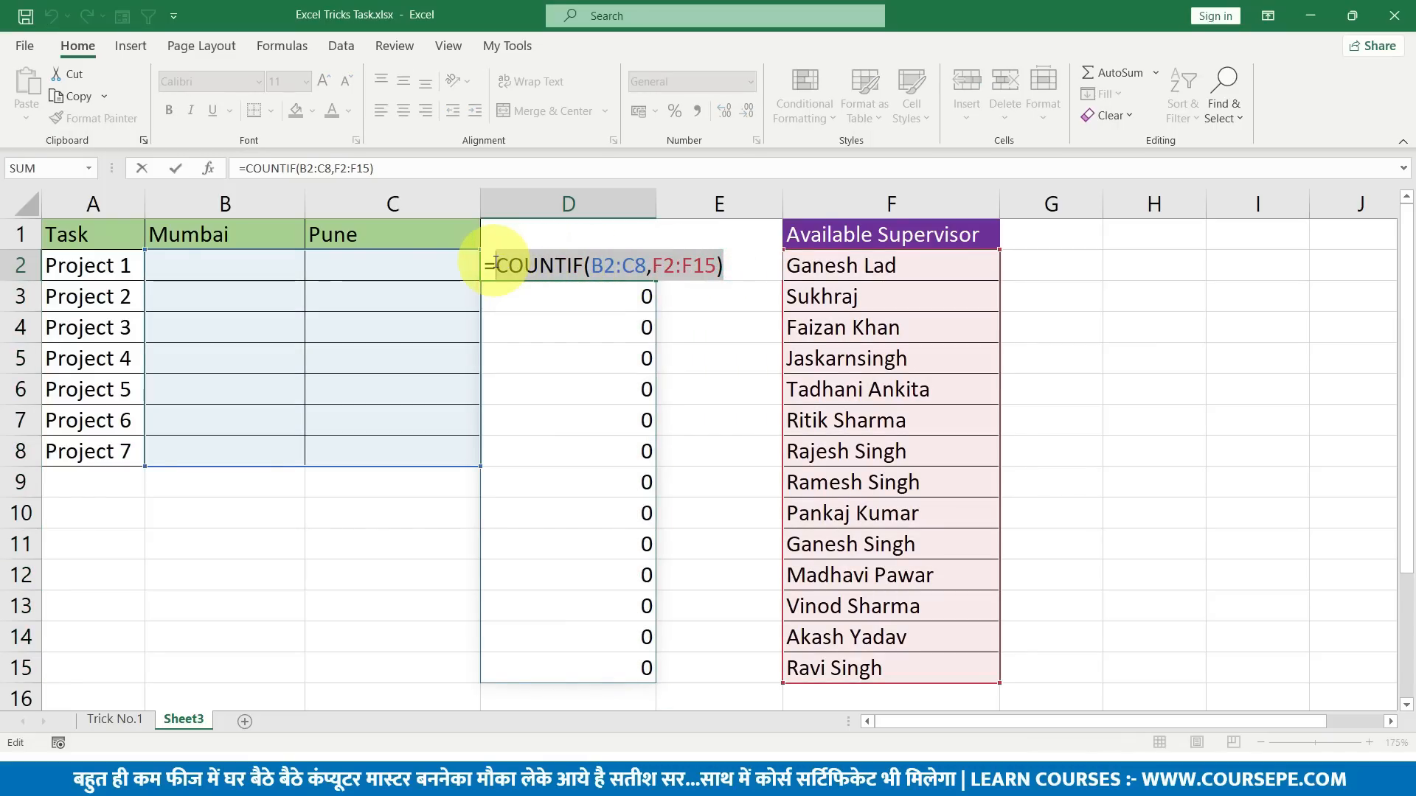
key("F9")
key("Escape")
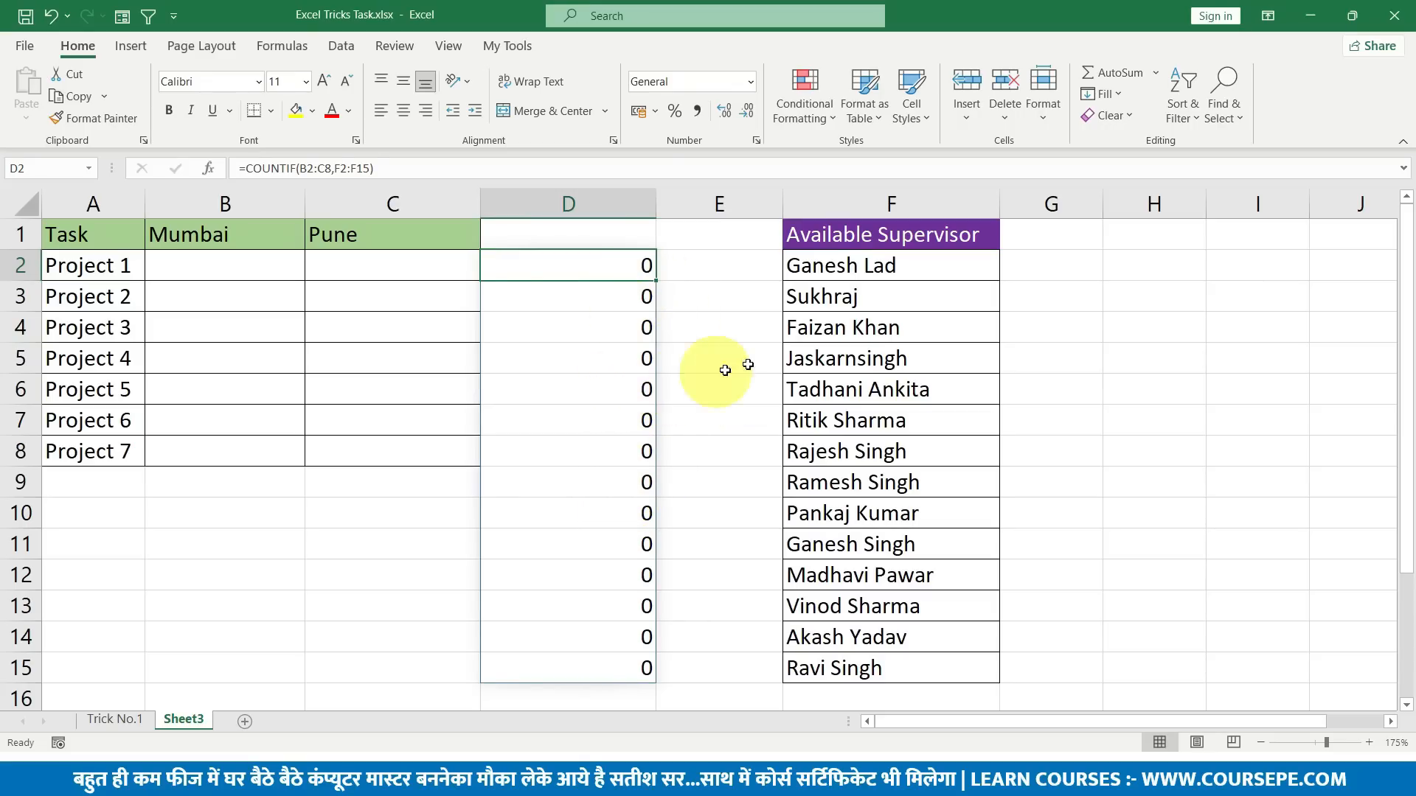
Examine the assignment range B2:C8 and the supervisor list F2:F15 used by the COUNTIF formula.
left_click(259, 269)
left_click_drag(259, 270, 391, 443)
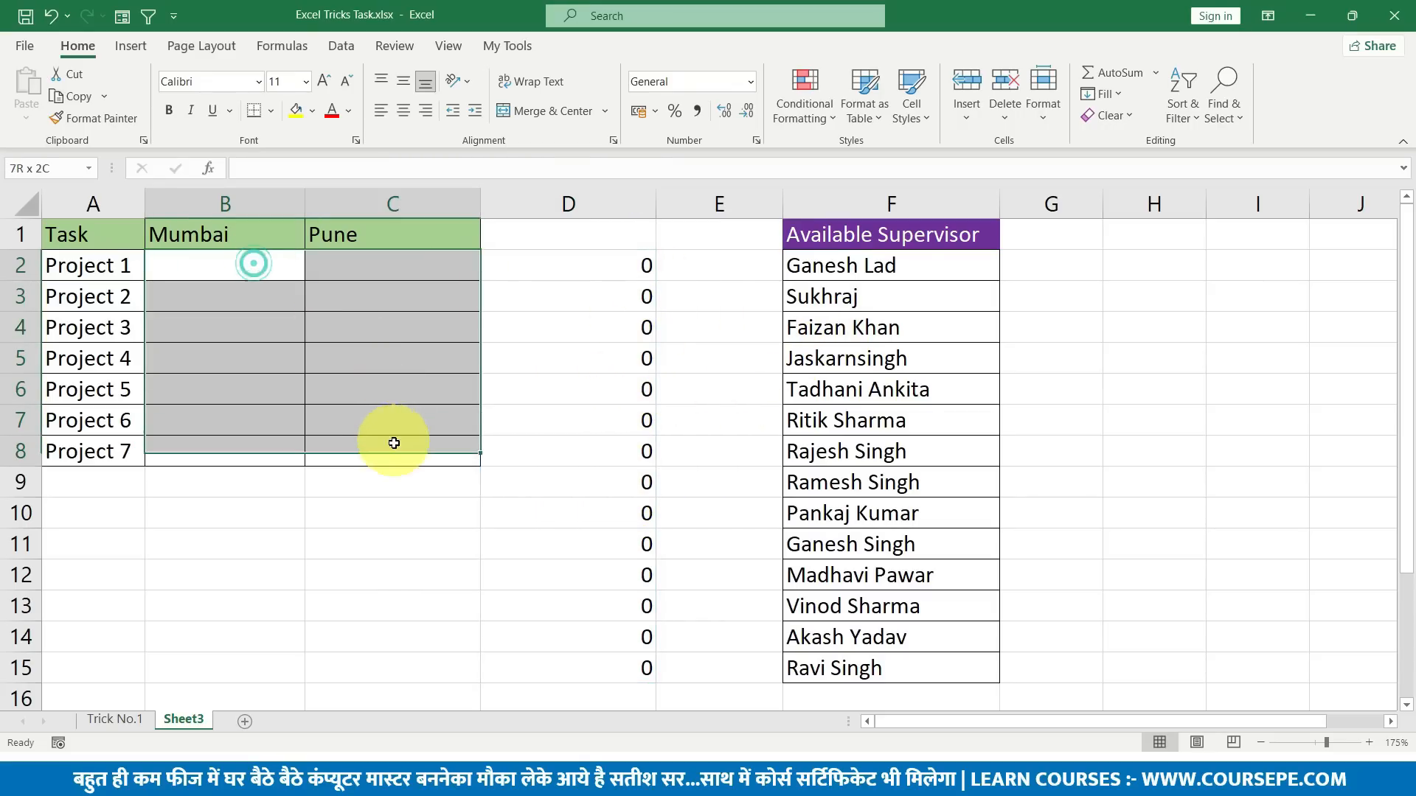
left_click_drag(863, 258, 855, 664)
Copy the supervisor name from F2 into B2, the Mumbai cell of Project 1.
left_click(893, 269)
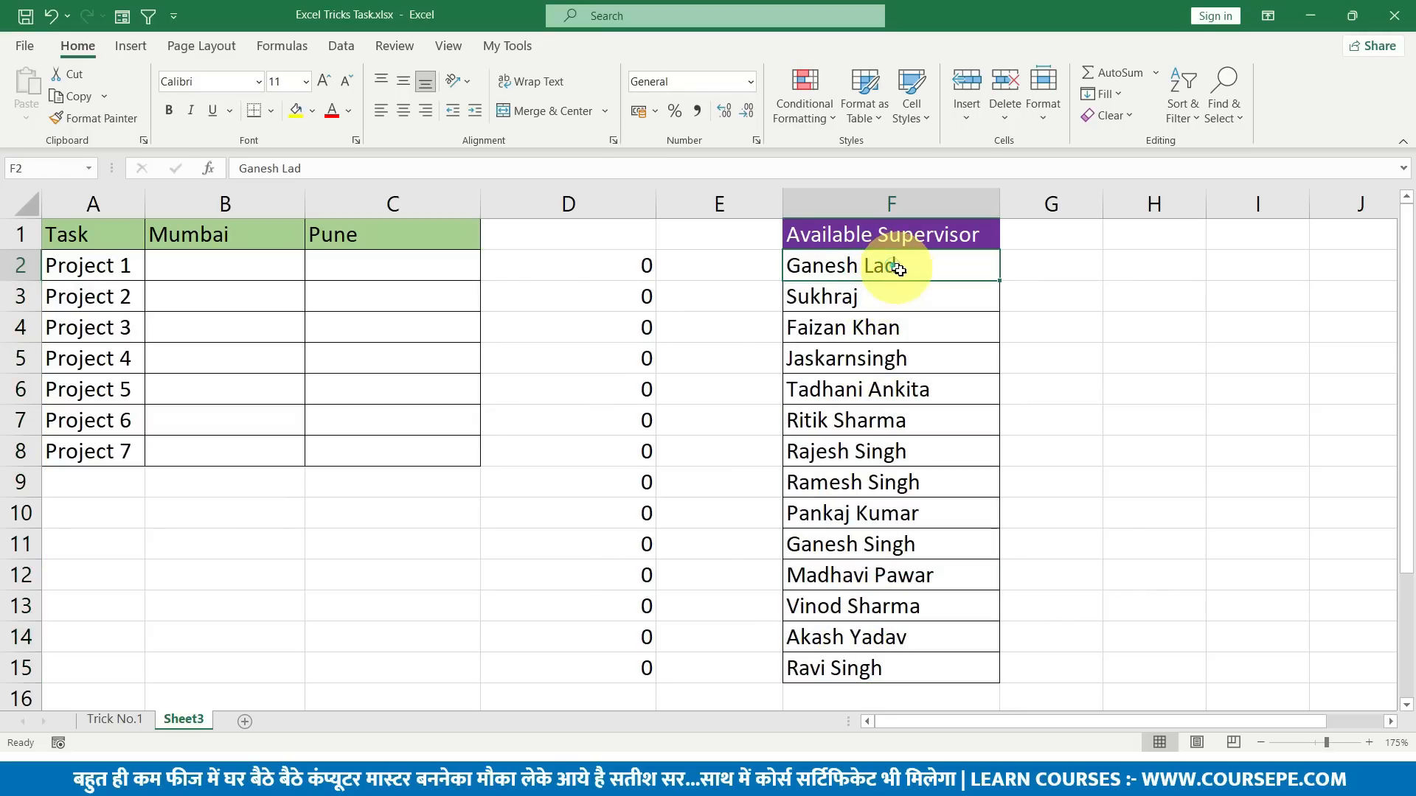
key("ctrl+c")
left_click_drag(238, 270, 243, 292)
left_click(870, 268)
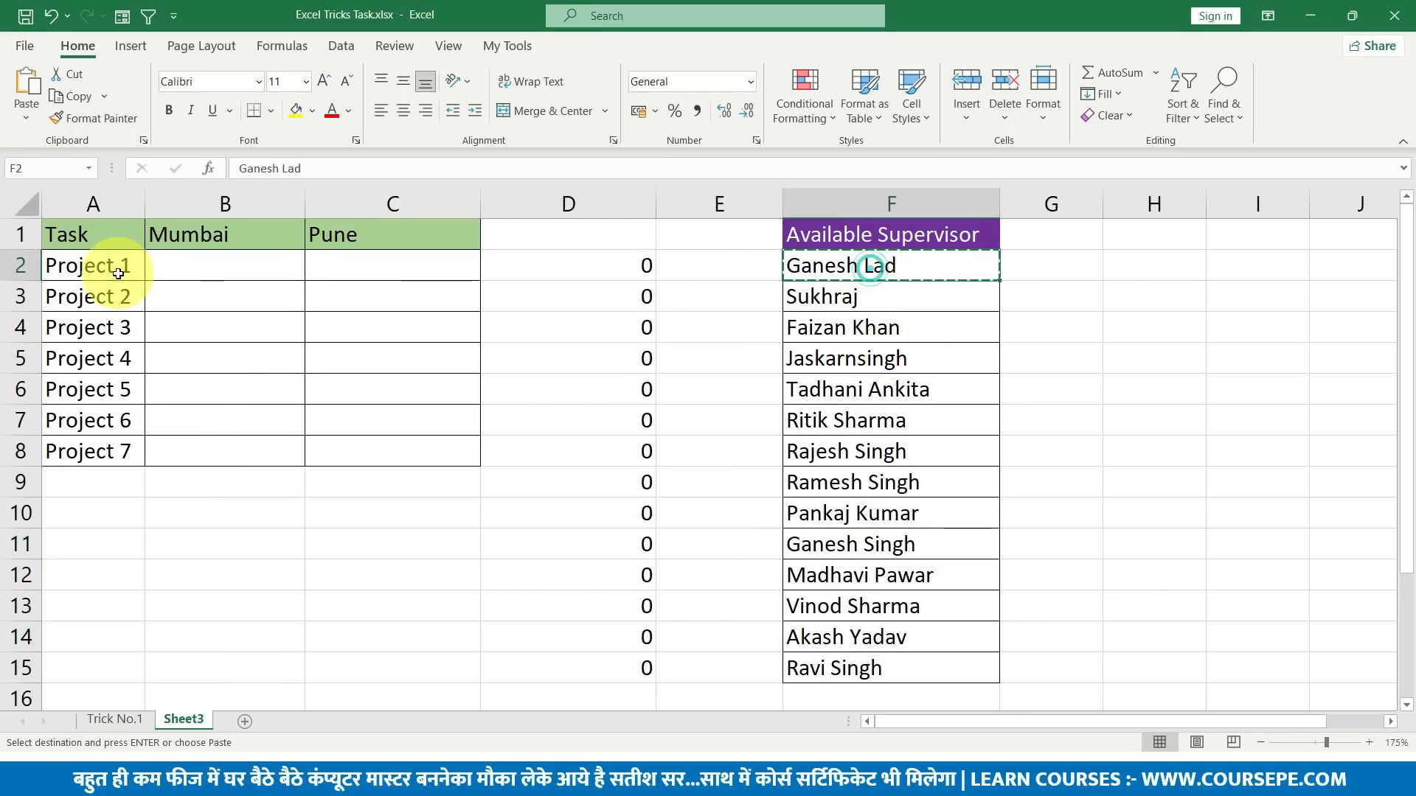
left_click(210, 269)
key("ctrl+v")
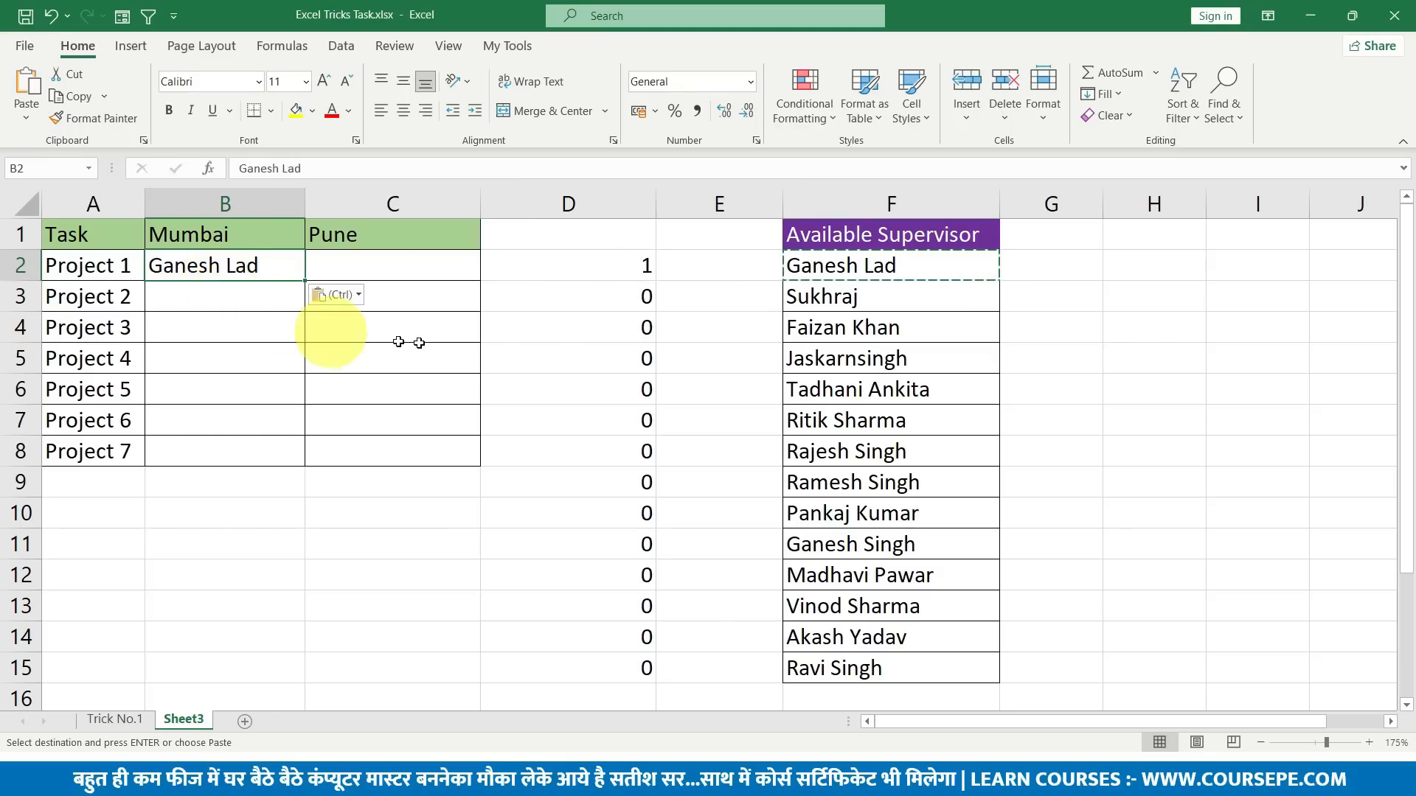
Copy the supervisor name from F8 into B4, the Mumbai cell of Project 3, and check its count in D8.
left_click(613, 264)
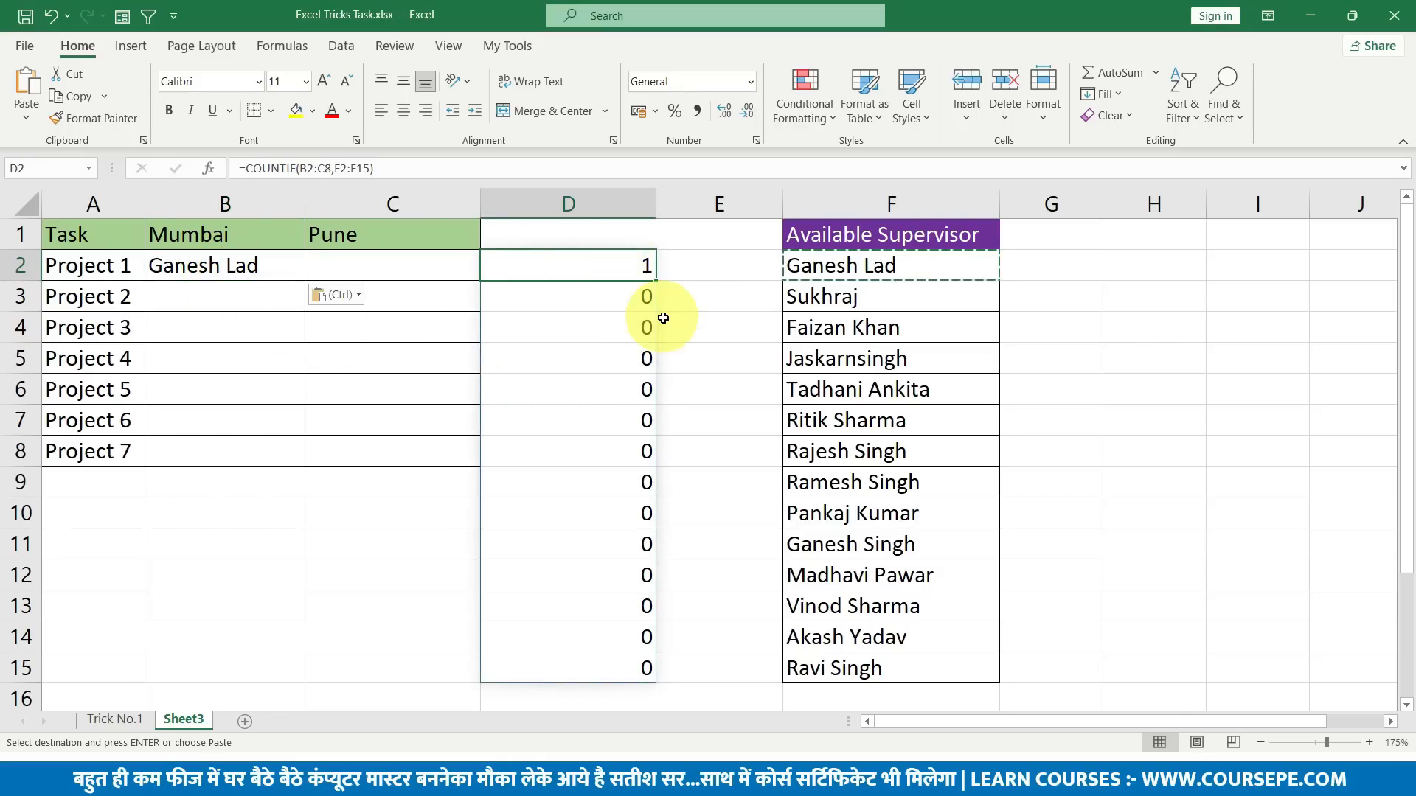
left_click(875, 458)
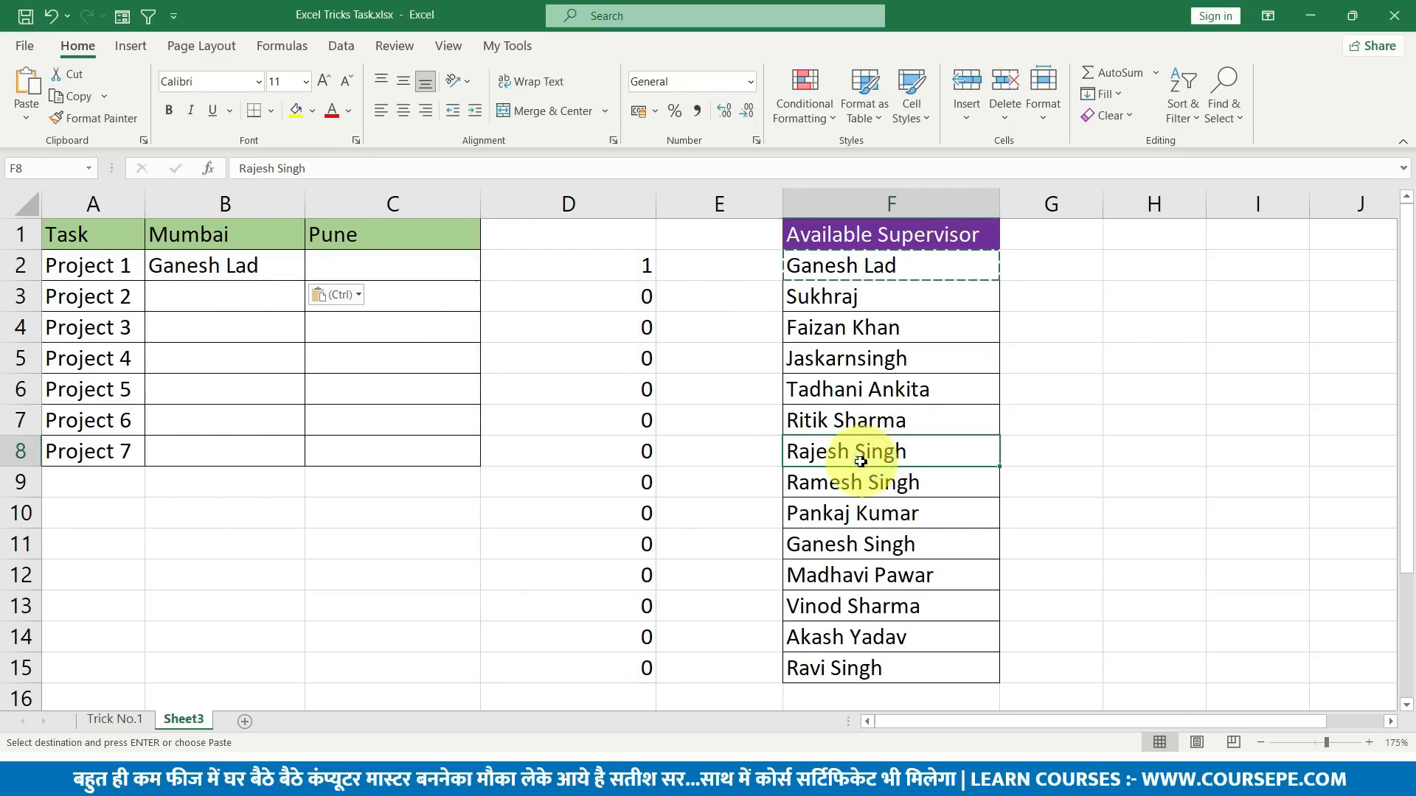
key("ctrl+c")
left_click(234, 335)
key("ctrl+v")
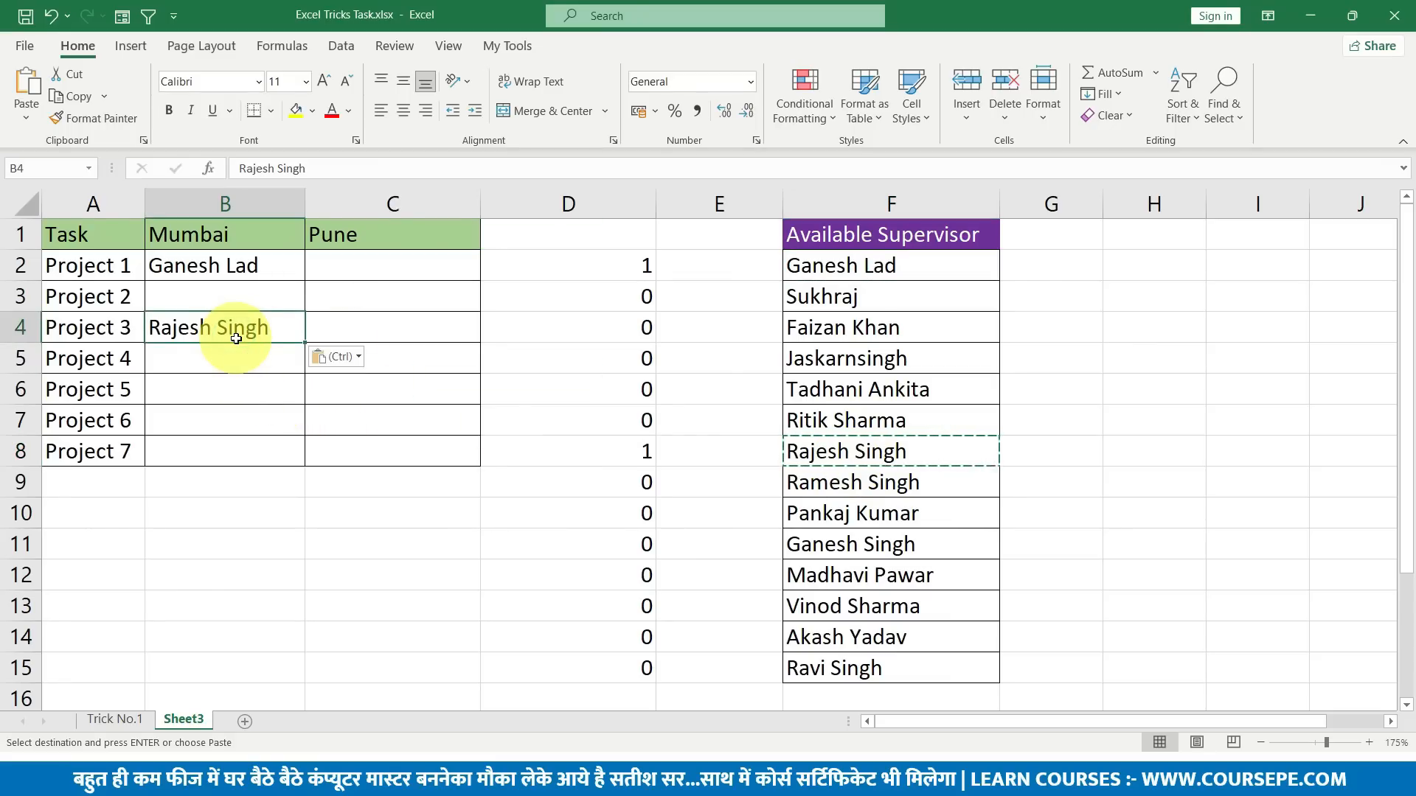
left_click(565, 452)
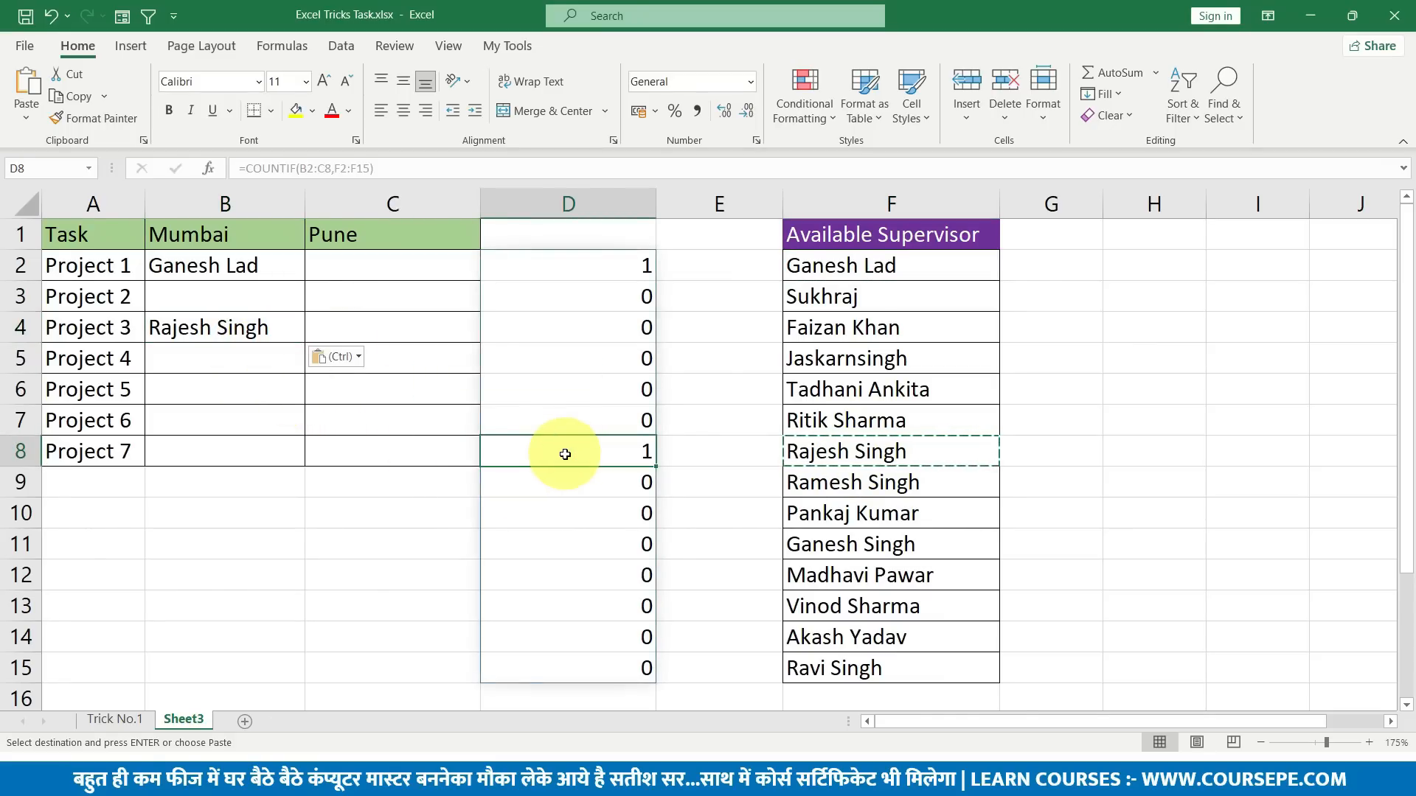
left_click(863, 452)
left_click(636, 451)
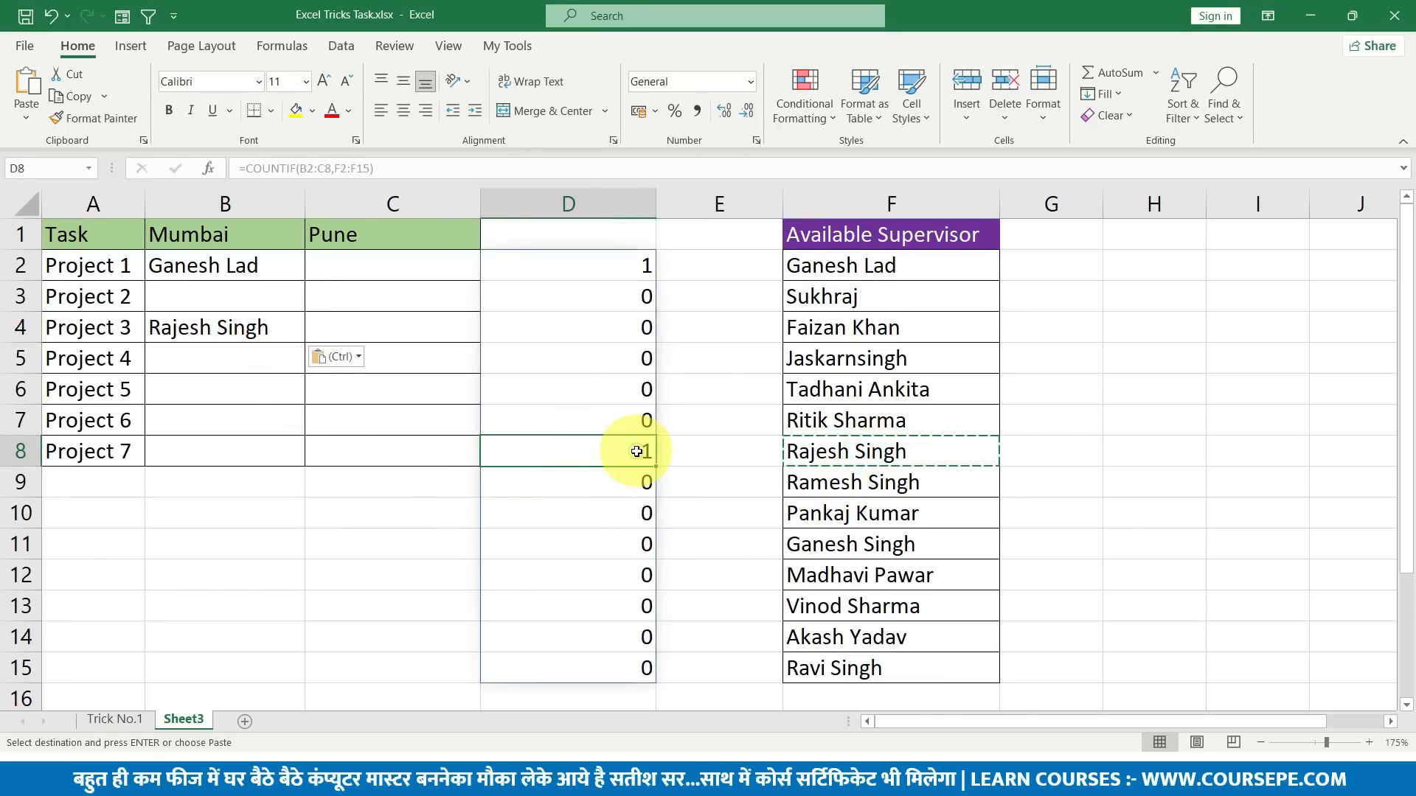
Copy the supervisor name from F11 into B8, the Mumbai cell of Project 7, and check its count in D11.
left_click(838, 550)
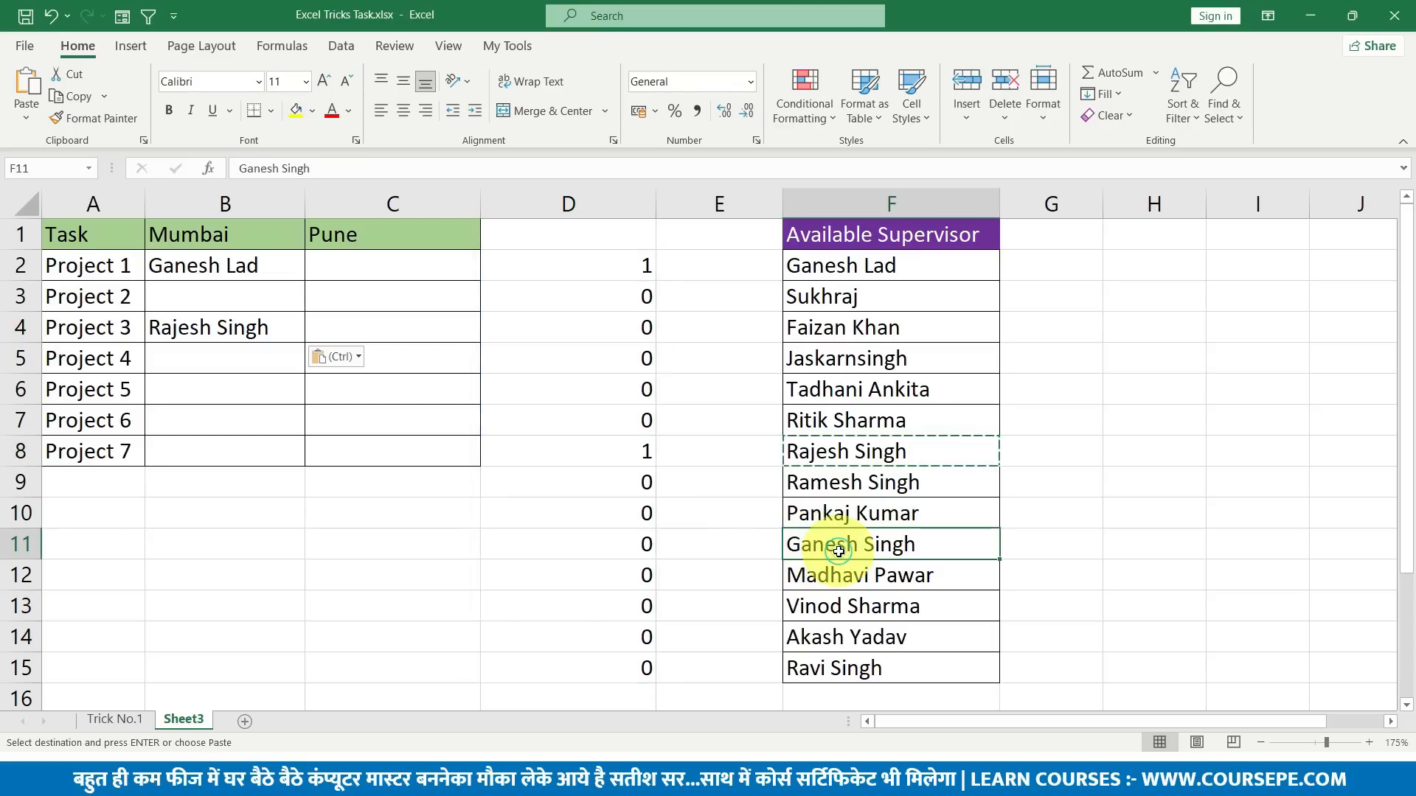
key("ctrl+c")
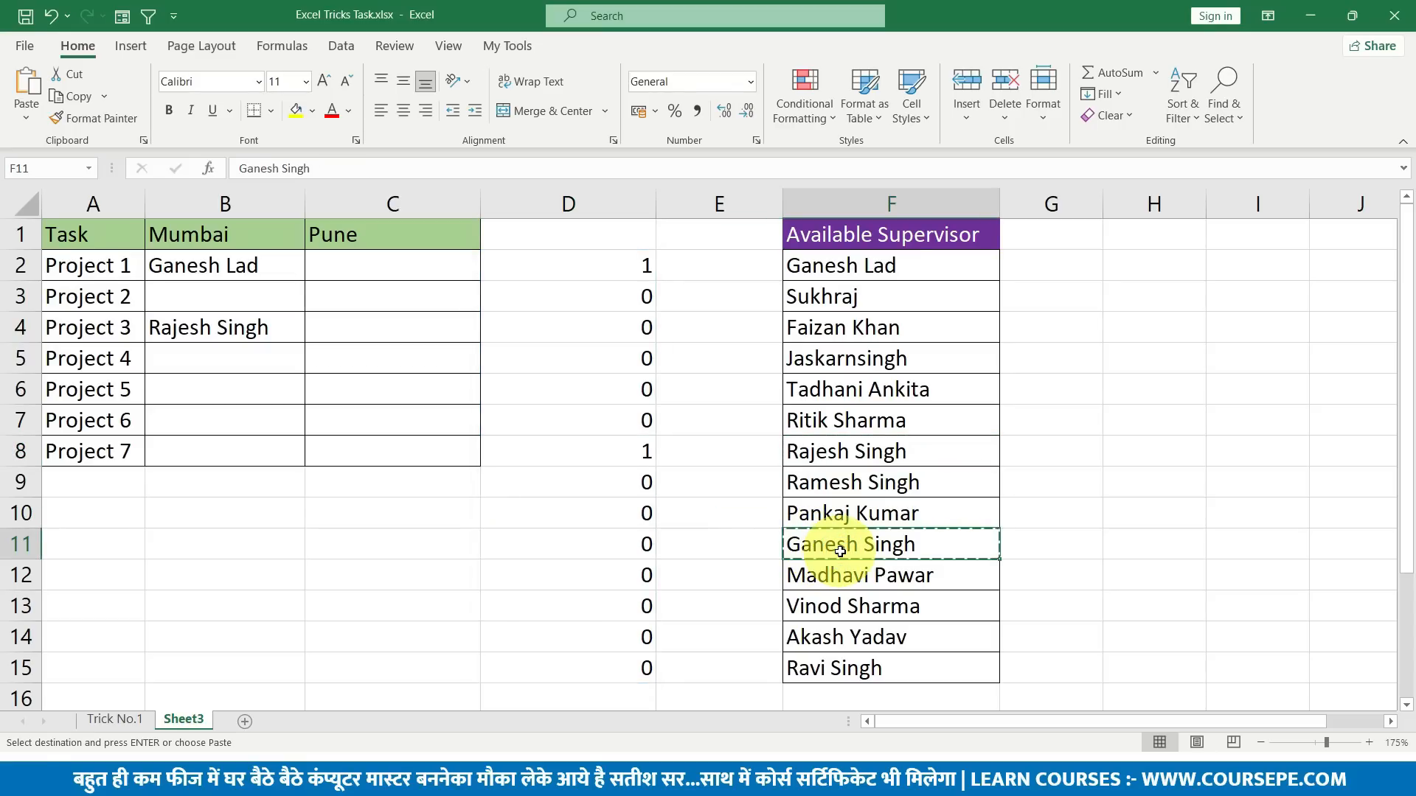
left_click(257, 453)
key("ctrl+v")
left_click(616, 542)
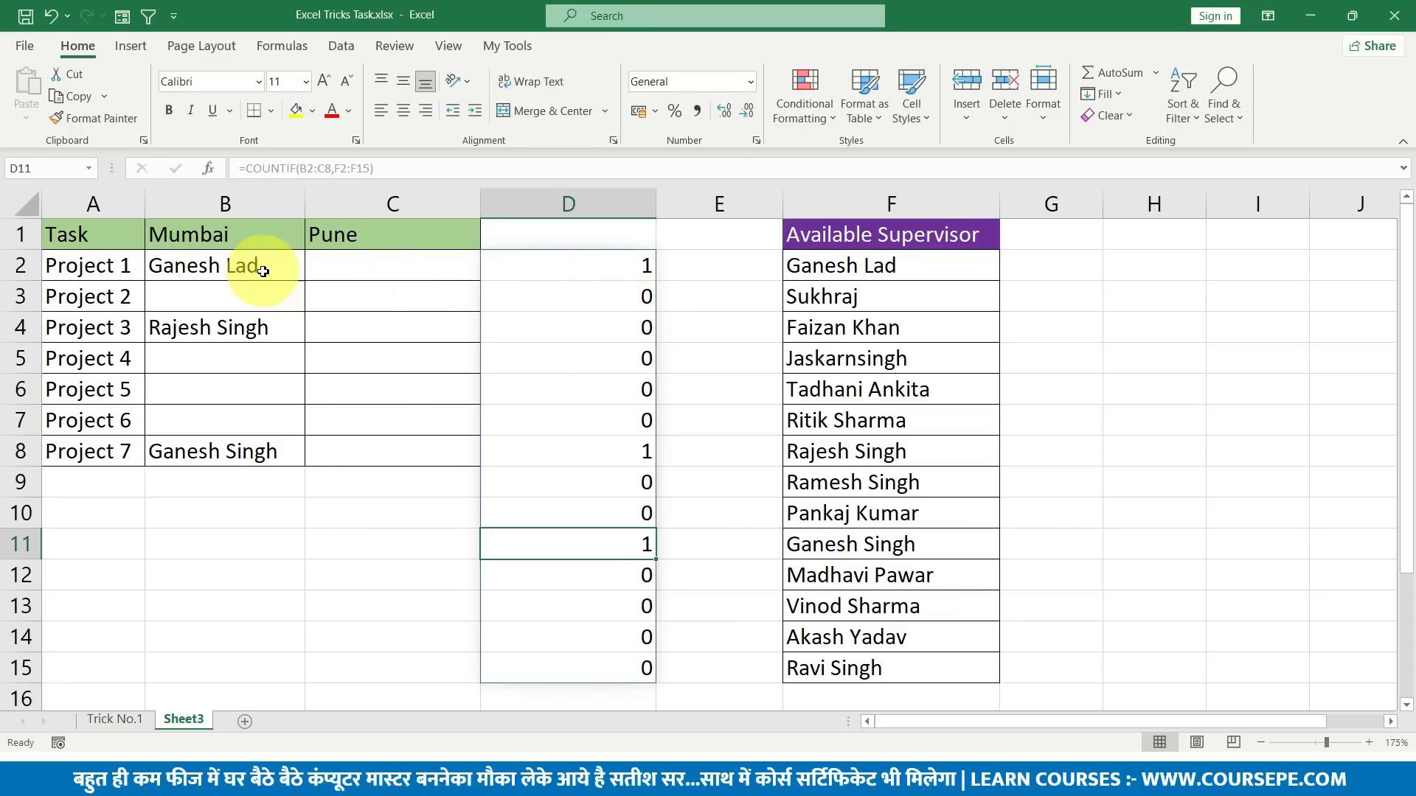
key("Escape")
Examine the supervisor list in column F, the Mumbai and Pune assignment cells, and the COUNTIF results in D2:D15.
left_click(818, 298)
left_click_drag(840, 353, 853, 701)
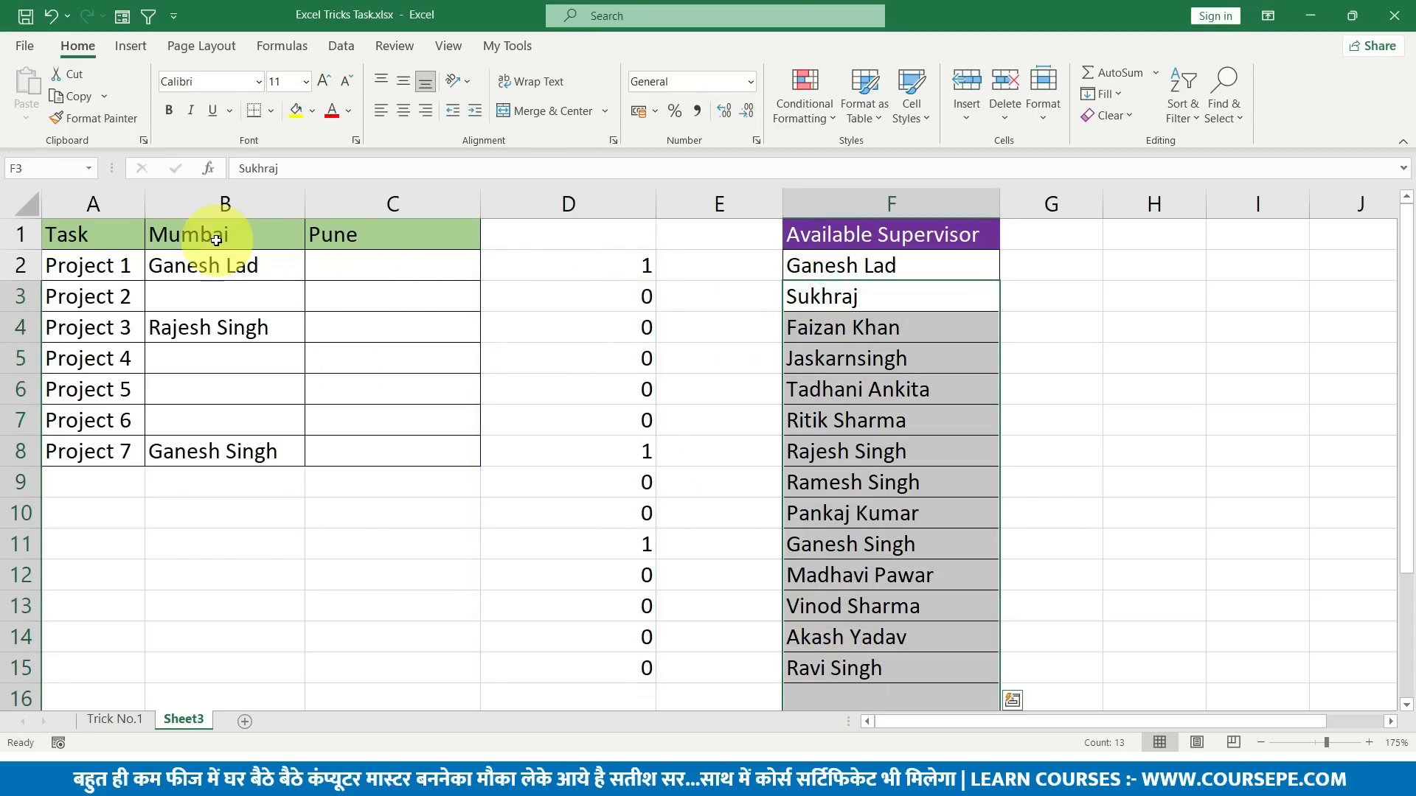
left_click_drag(189, 263, 387, 441)
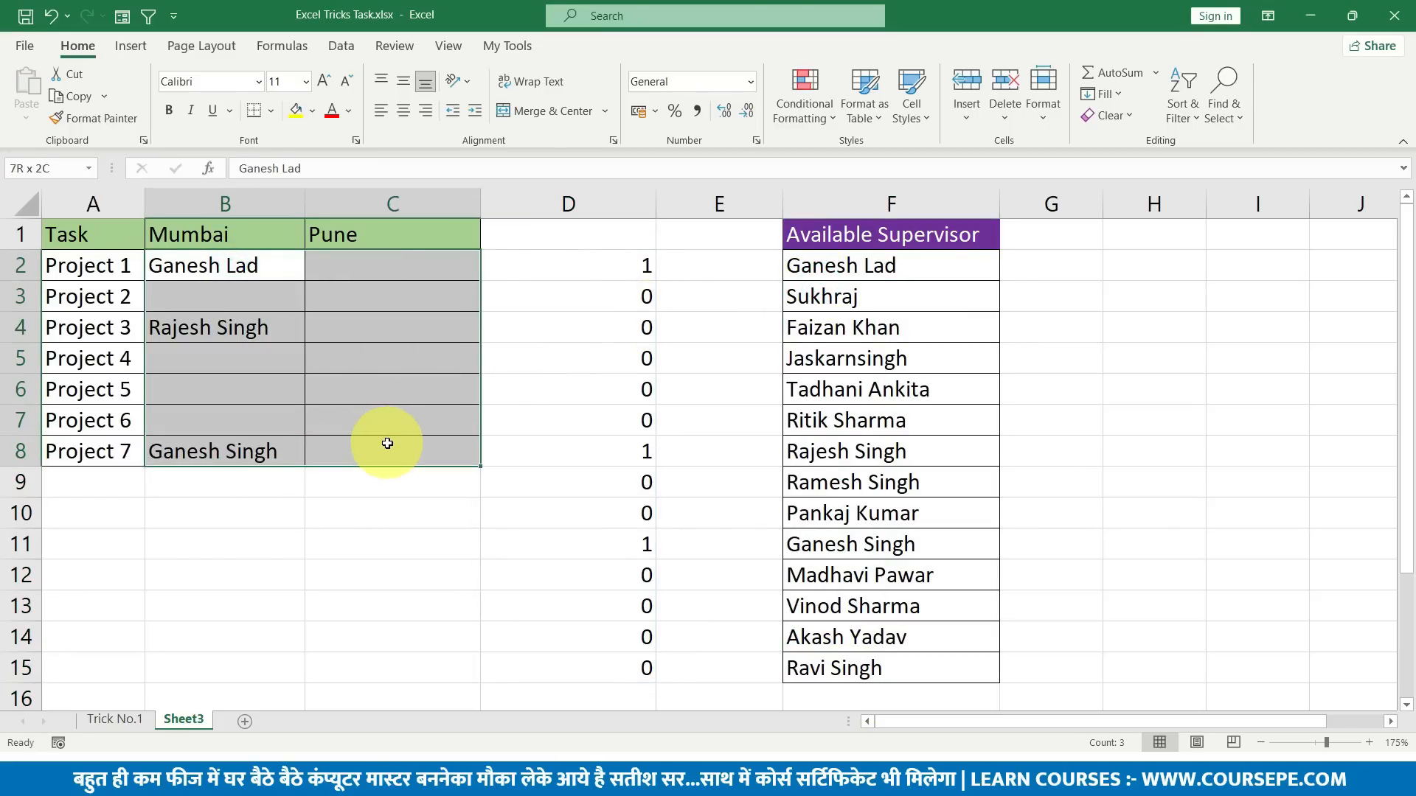
left_click_drag(639, 260, 605, 661)
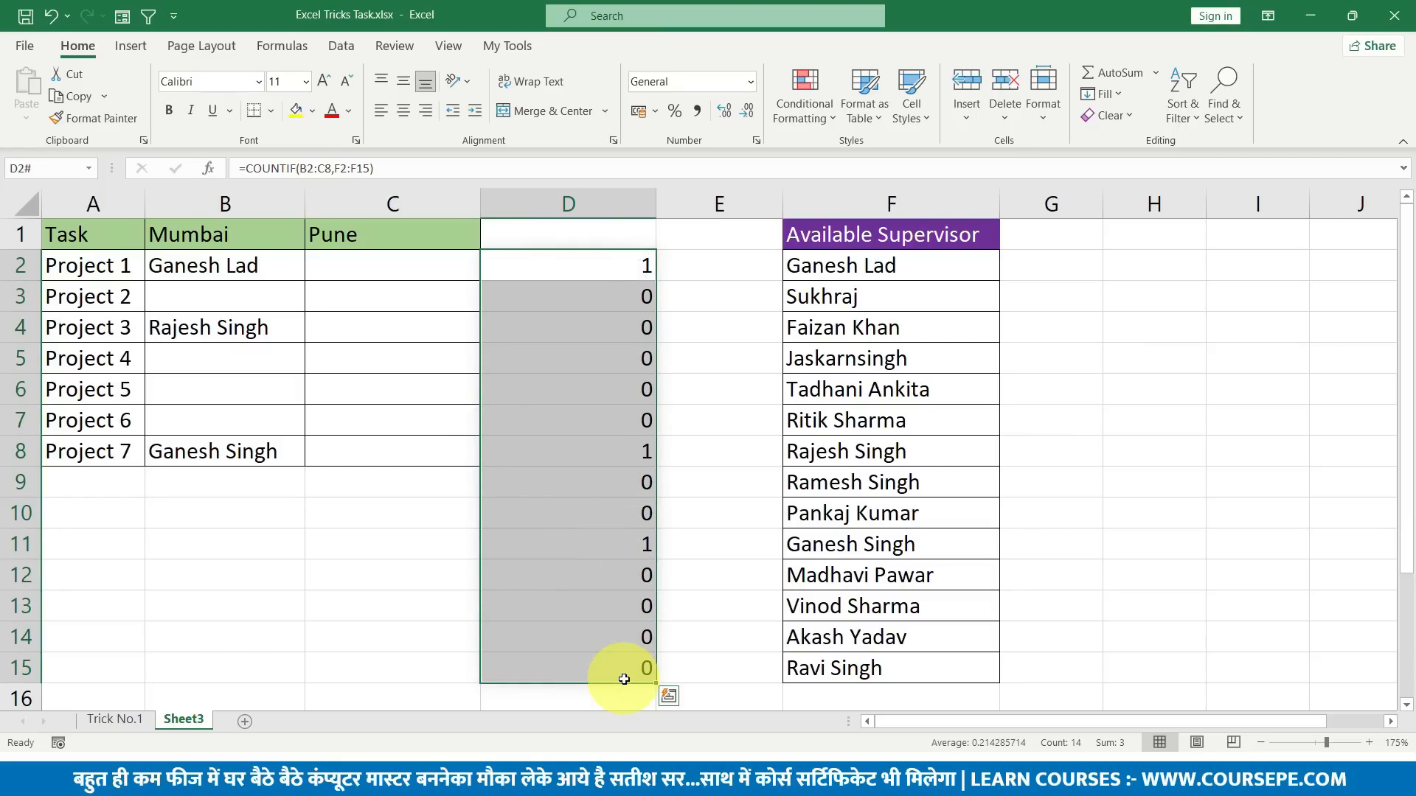
left_click_drag(259, 358, 268, 417)
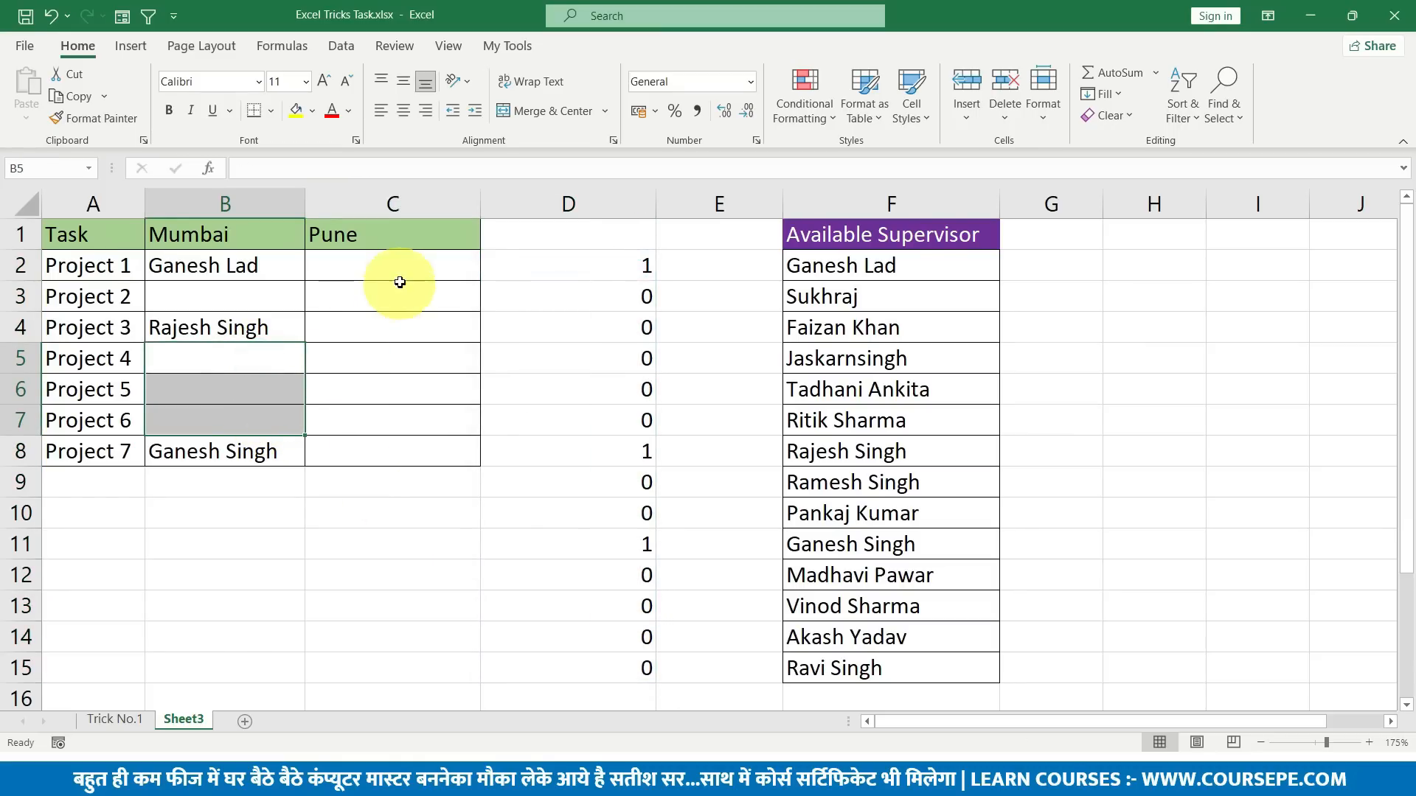
left_click_drag(400, 269, 379, 446)
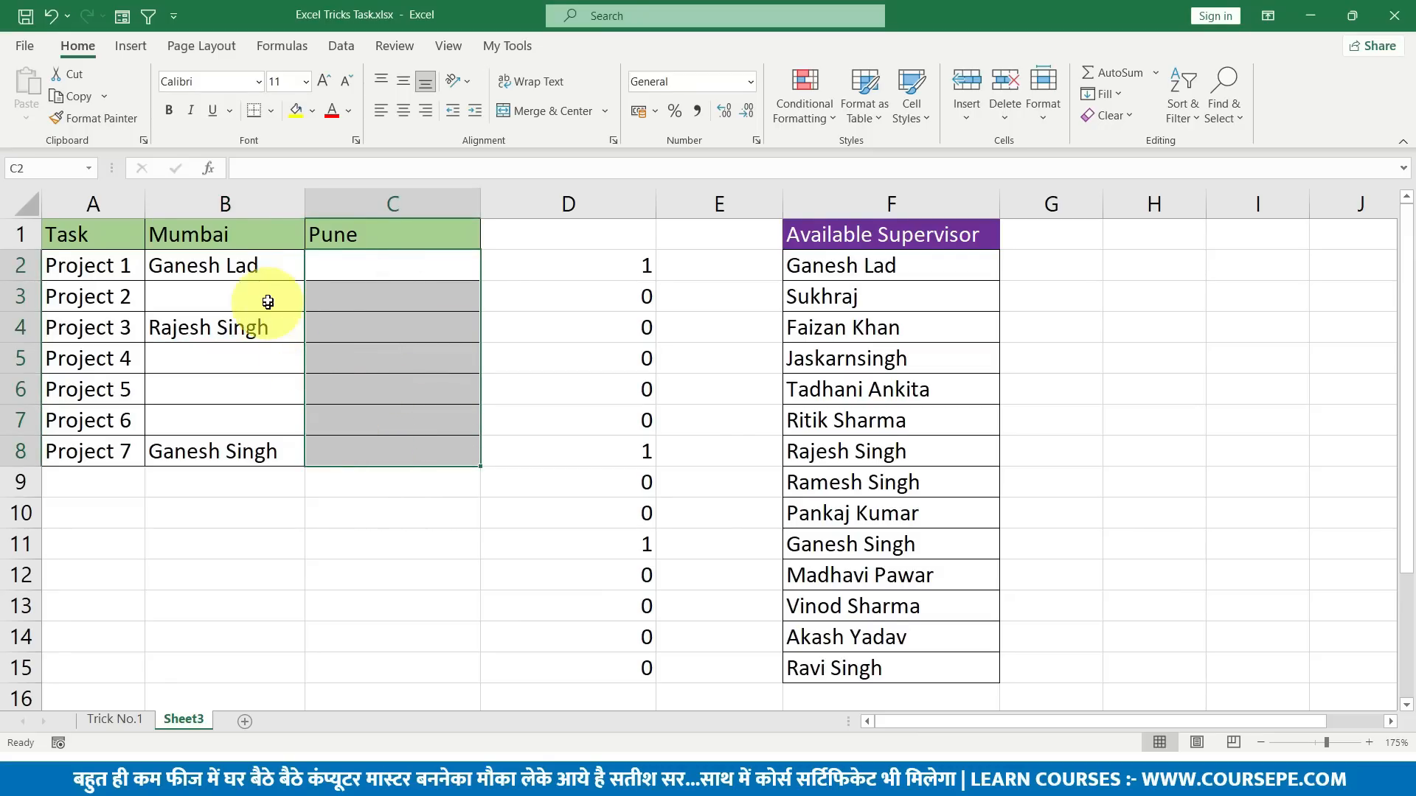
left_click_drag(249, 267, 259, 442)
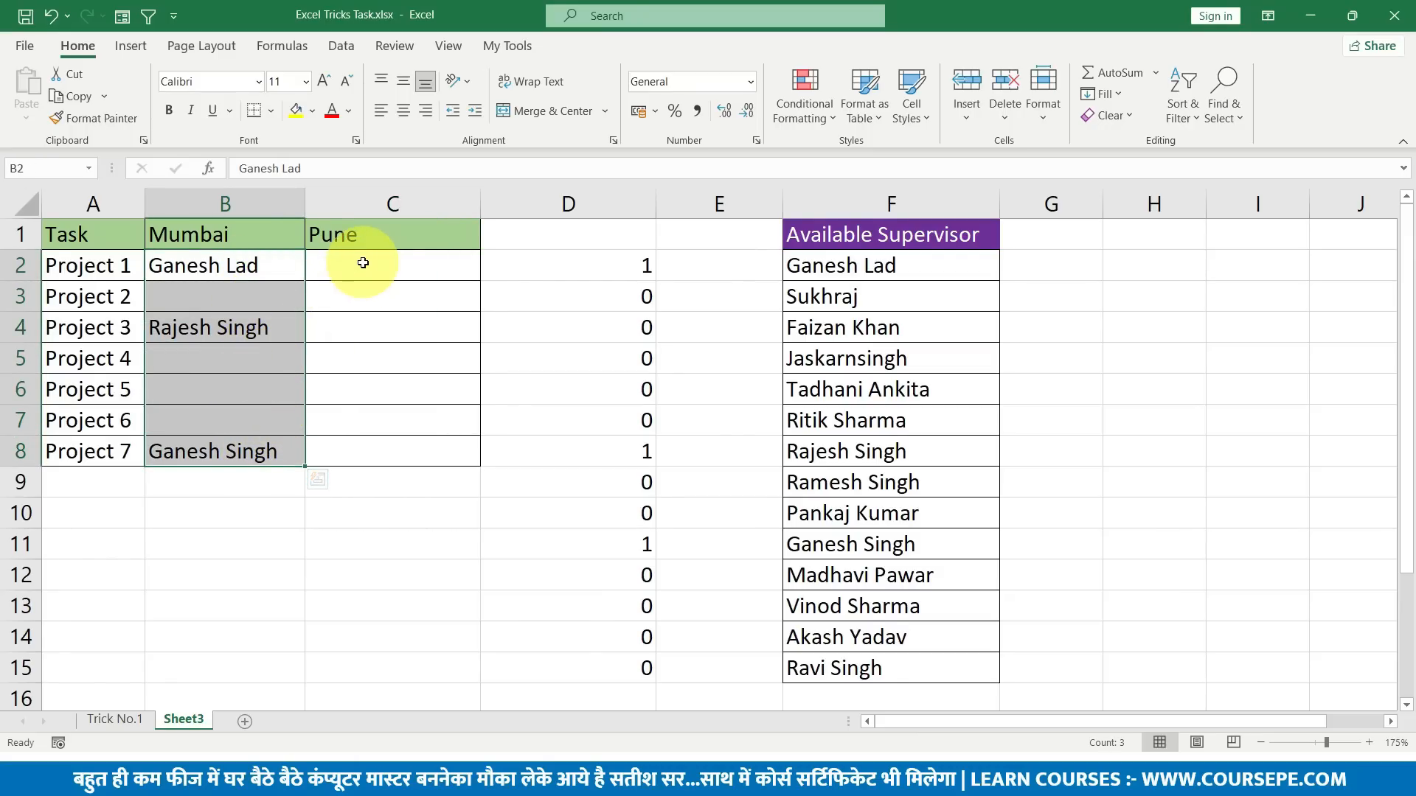
left_click_drag(367, 262, 358, 459)
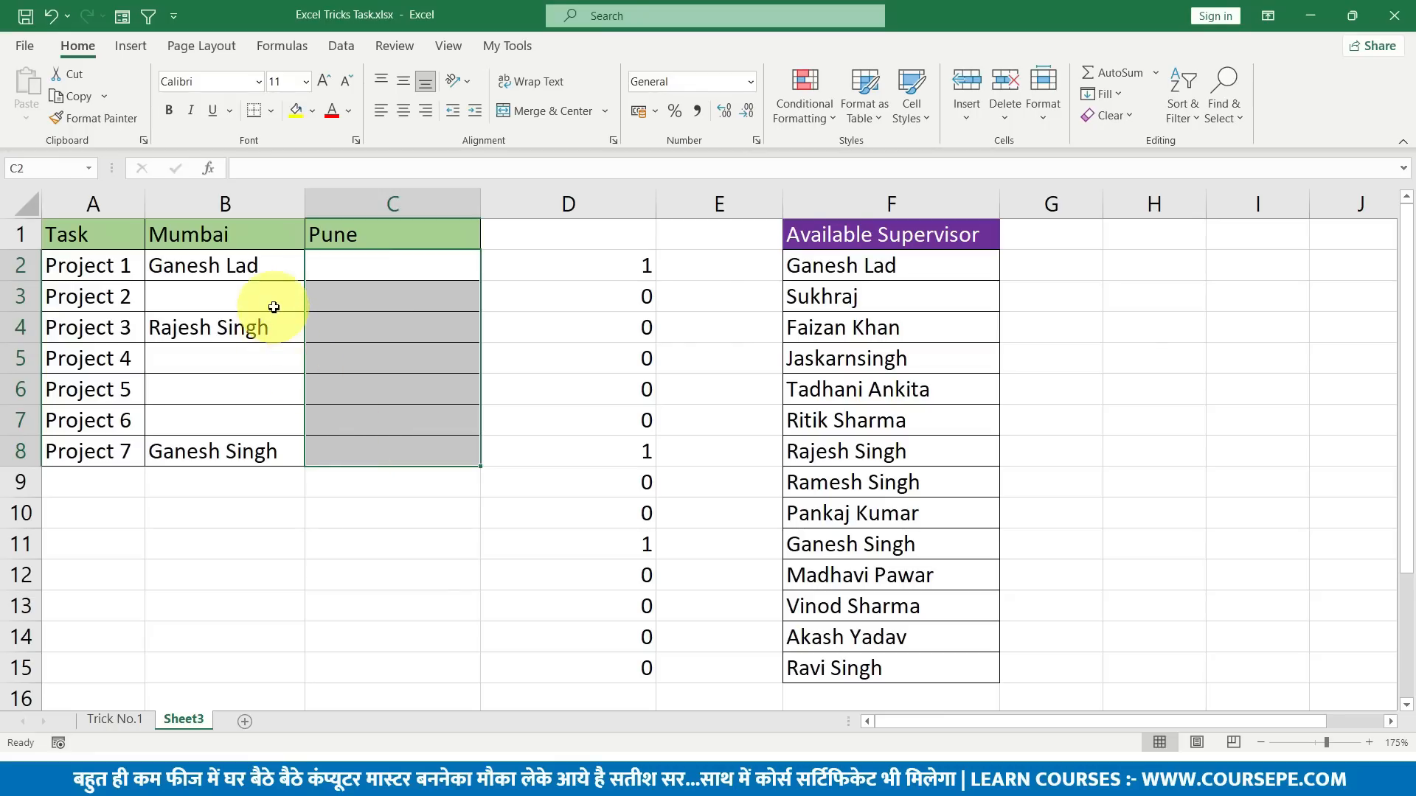
left_click_drag(273, 267, 376, 457)
left_click_drag(847, 267, 855, 667)
Copy the supervisor name from F12 into C8, the Pune cell of Project 7.
left_click(864, 570)
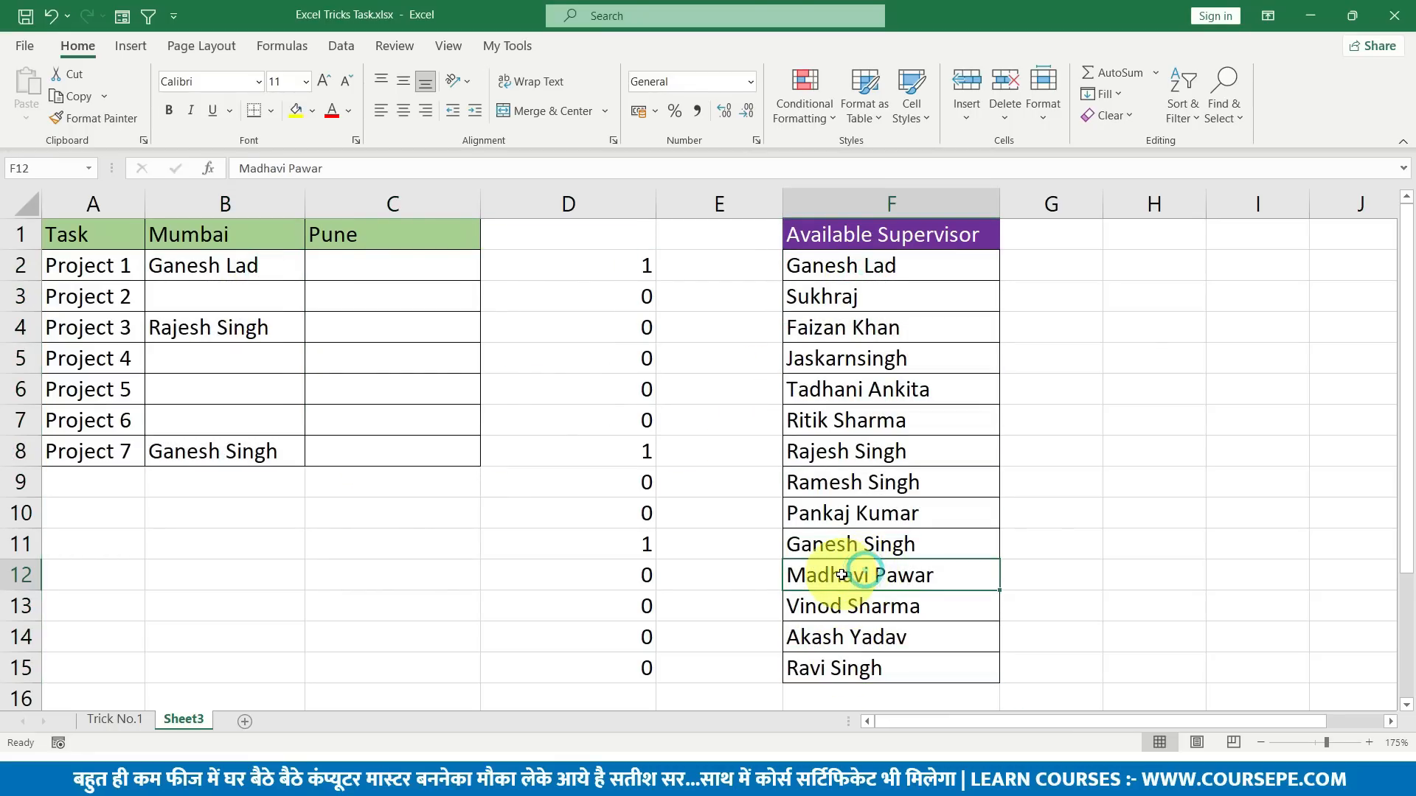
key("ctrl+c")
left_click(374, 448)
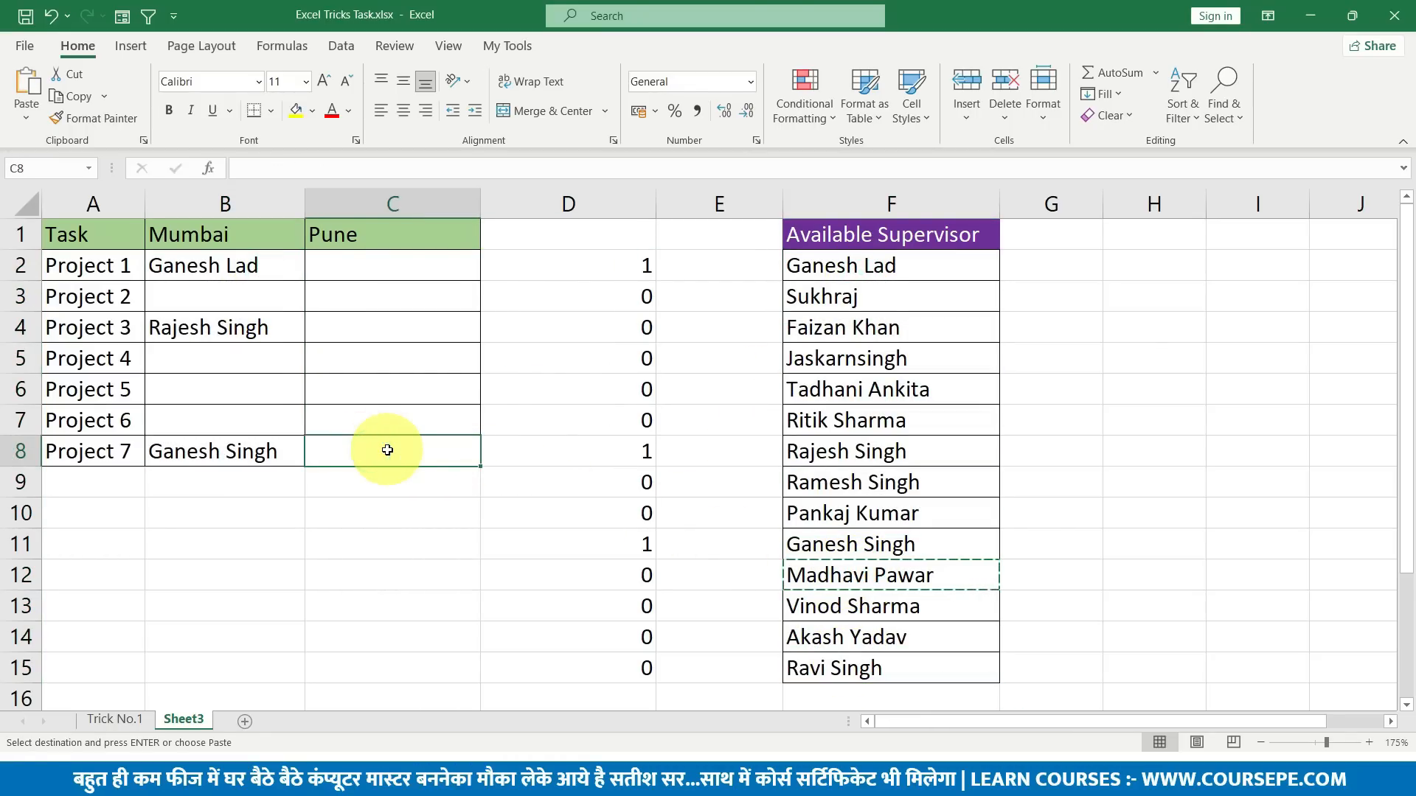
key("ctrl+v")
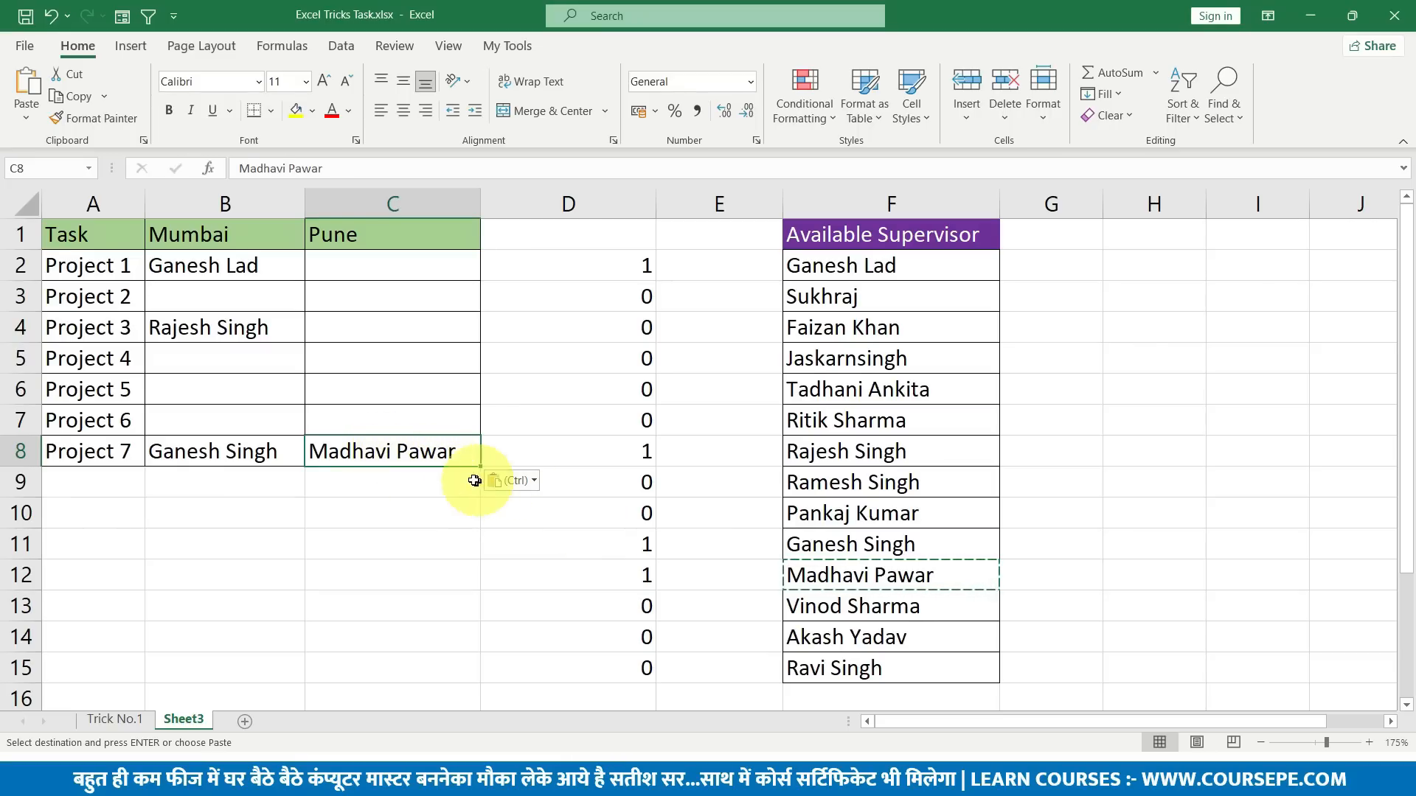
key("Escape")
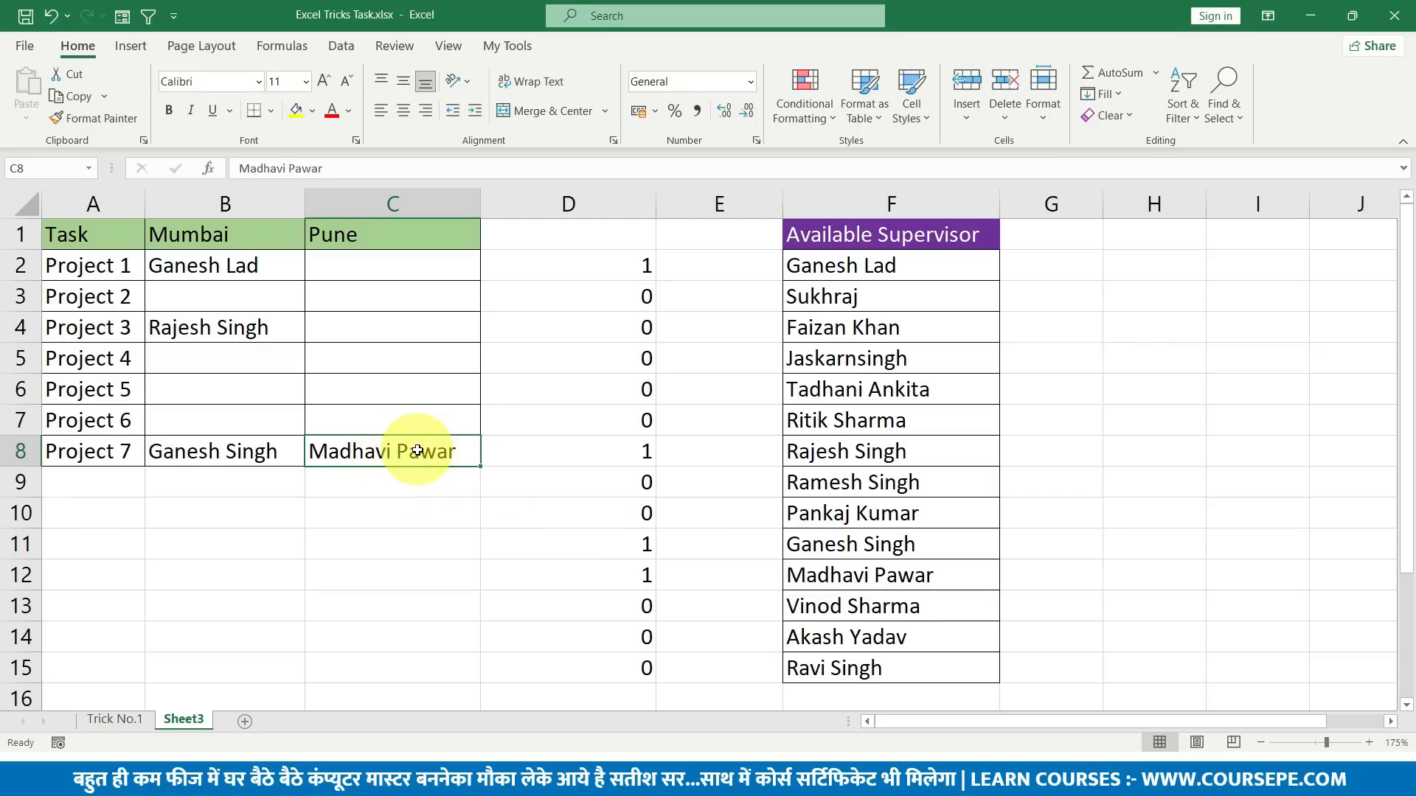
Compare the names assigned in B2:C8 with the supervisor list F2:F15 and the counts in D2:D15.
left_click(900, 576)
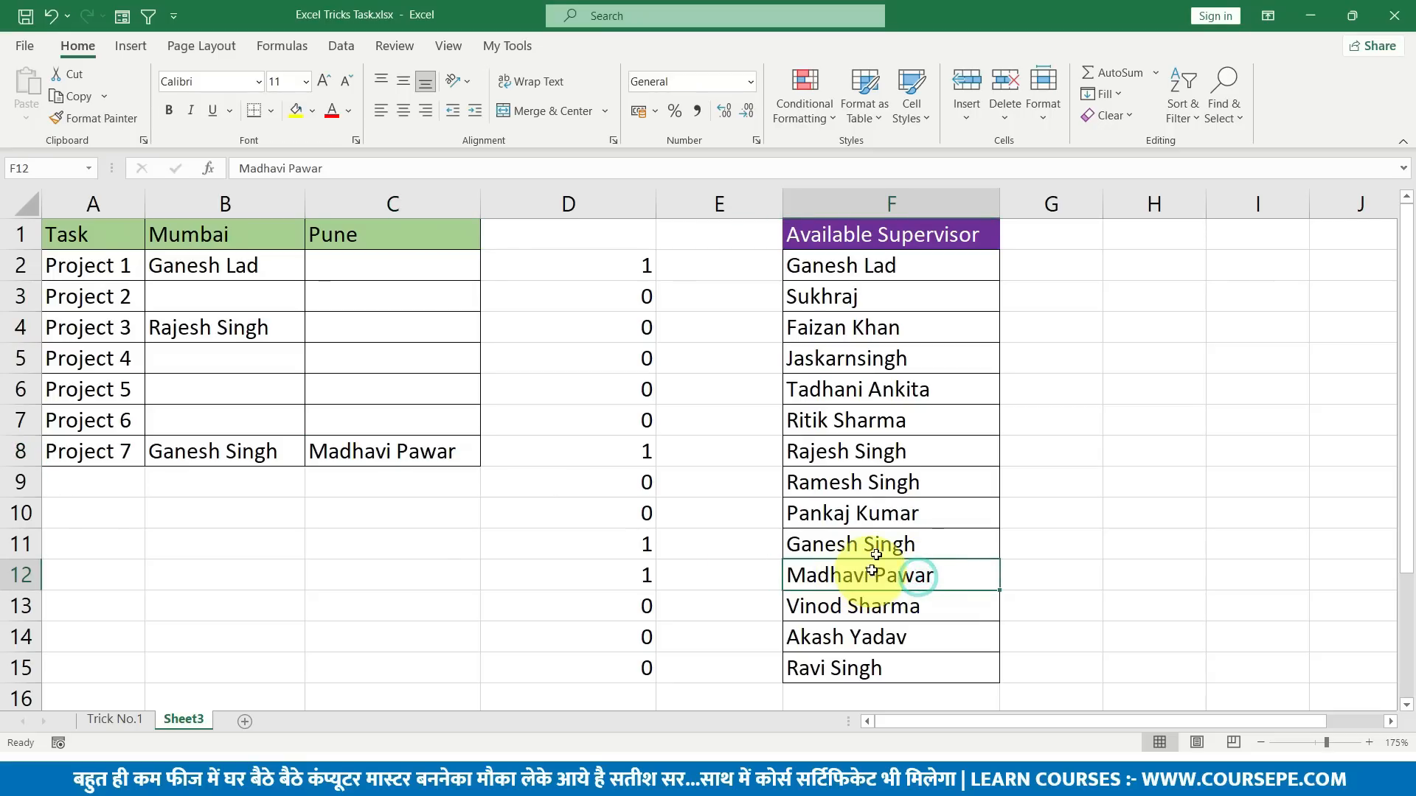
left_click_drag(874, 269, 881, 648)
left_click(882, 638)
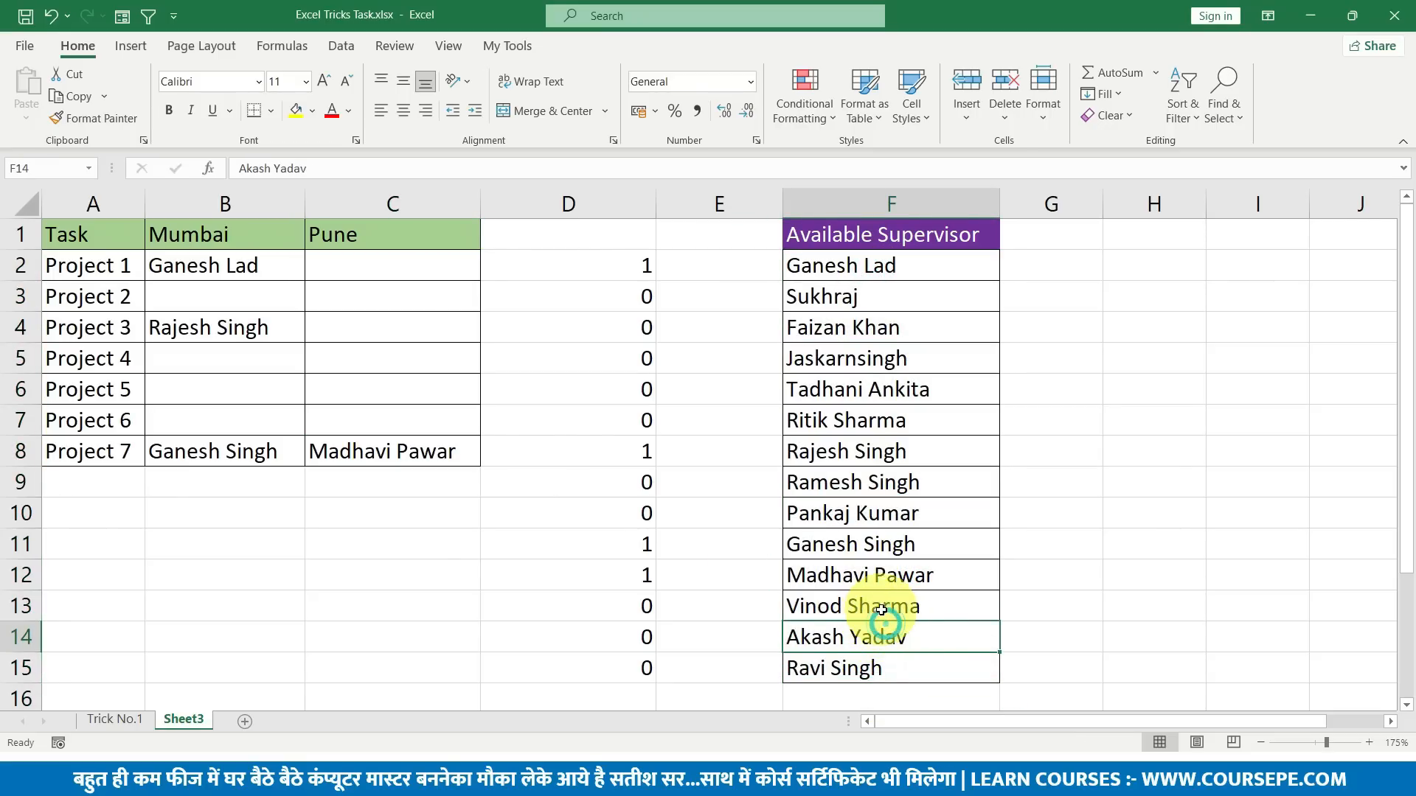
left_click(887, 576)
left_click_drag(651, 577, 912, 576)
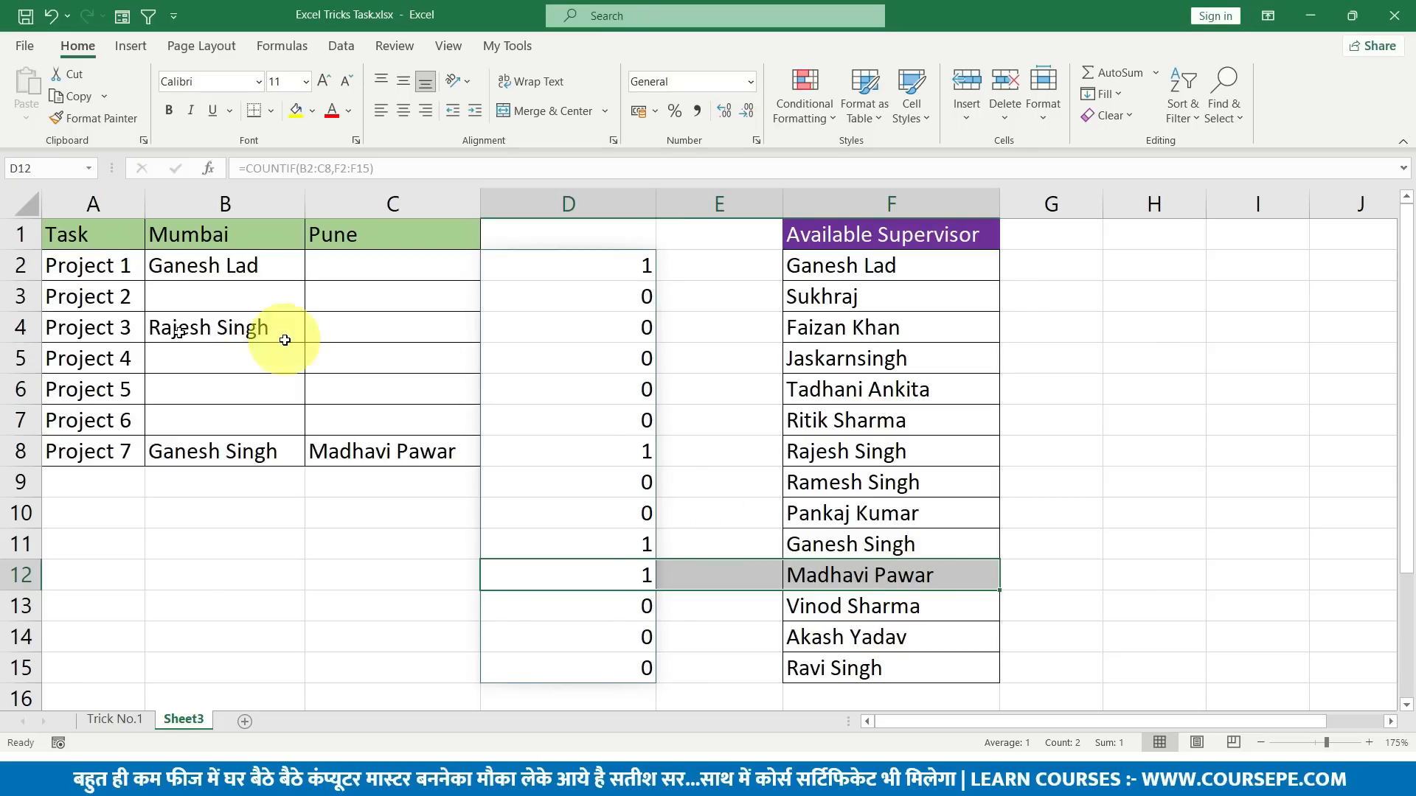
left_click_drag(219, 274, 336, 448)
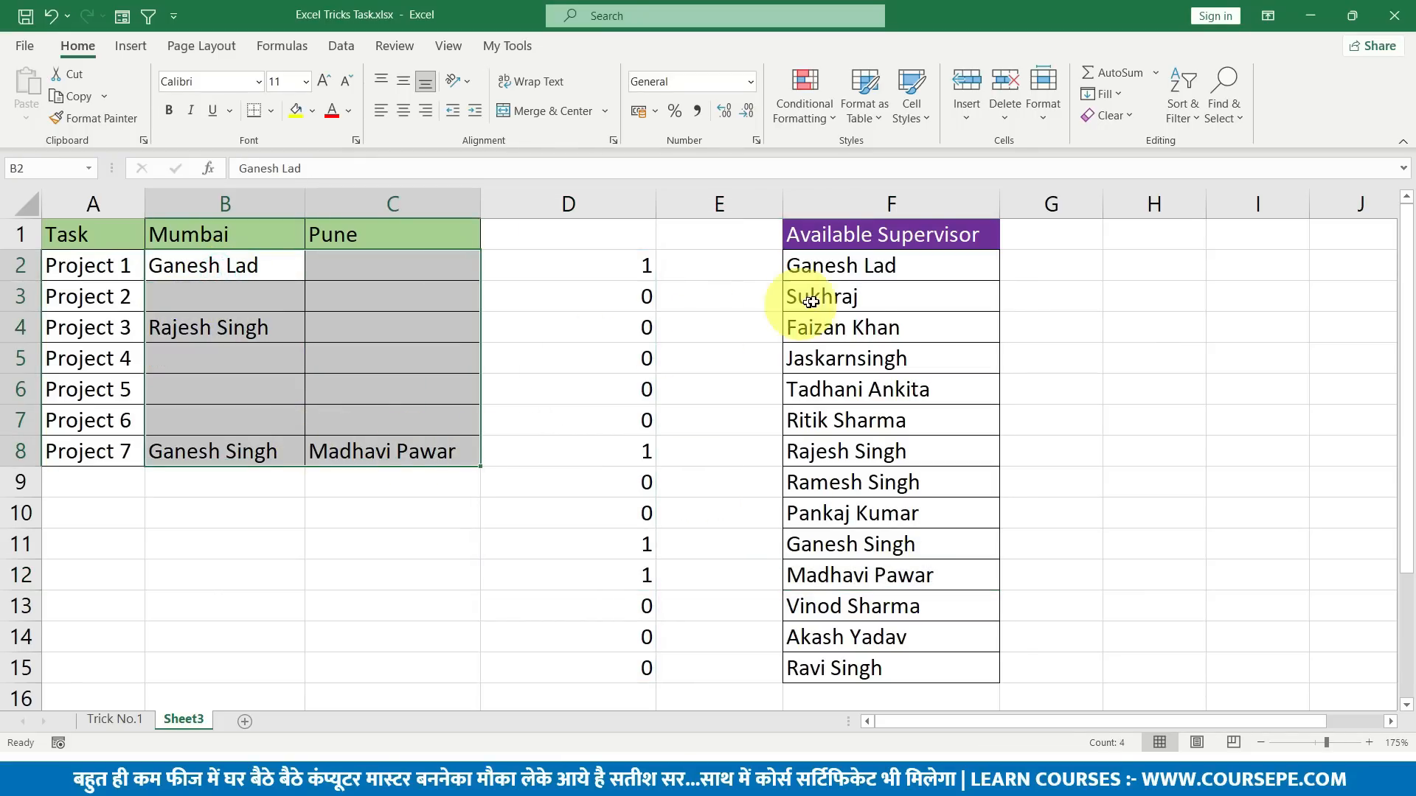
left_click_drag(877, 270, 815, 639)
left_click_drag(591, 274, 575, 657)
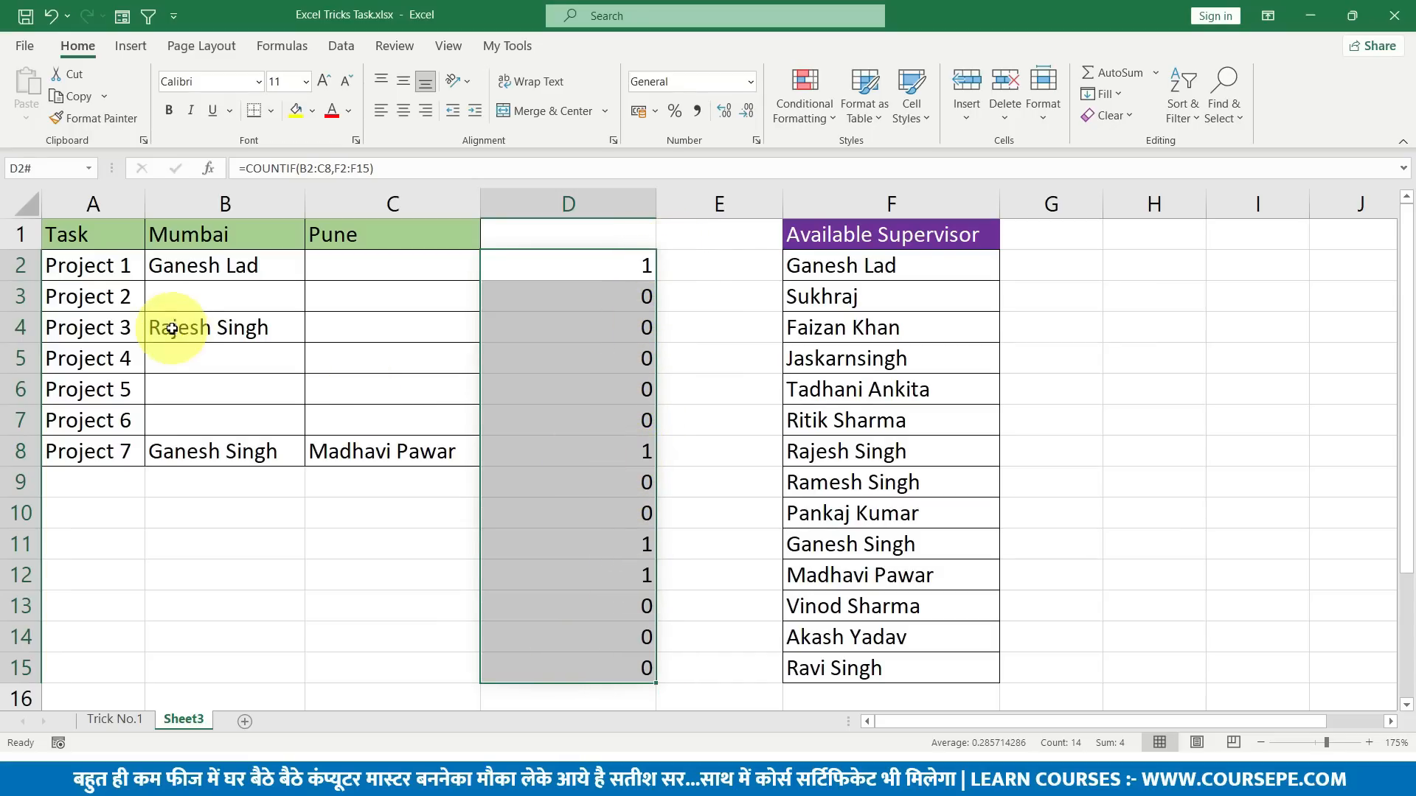
left_click_drag(238, 265, 442, 485)
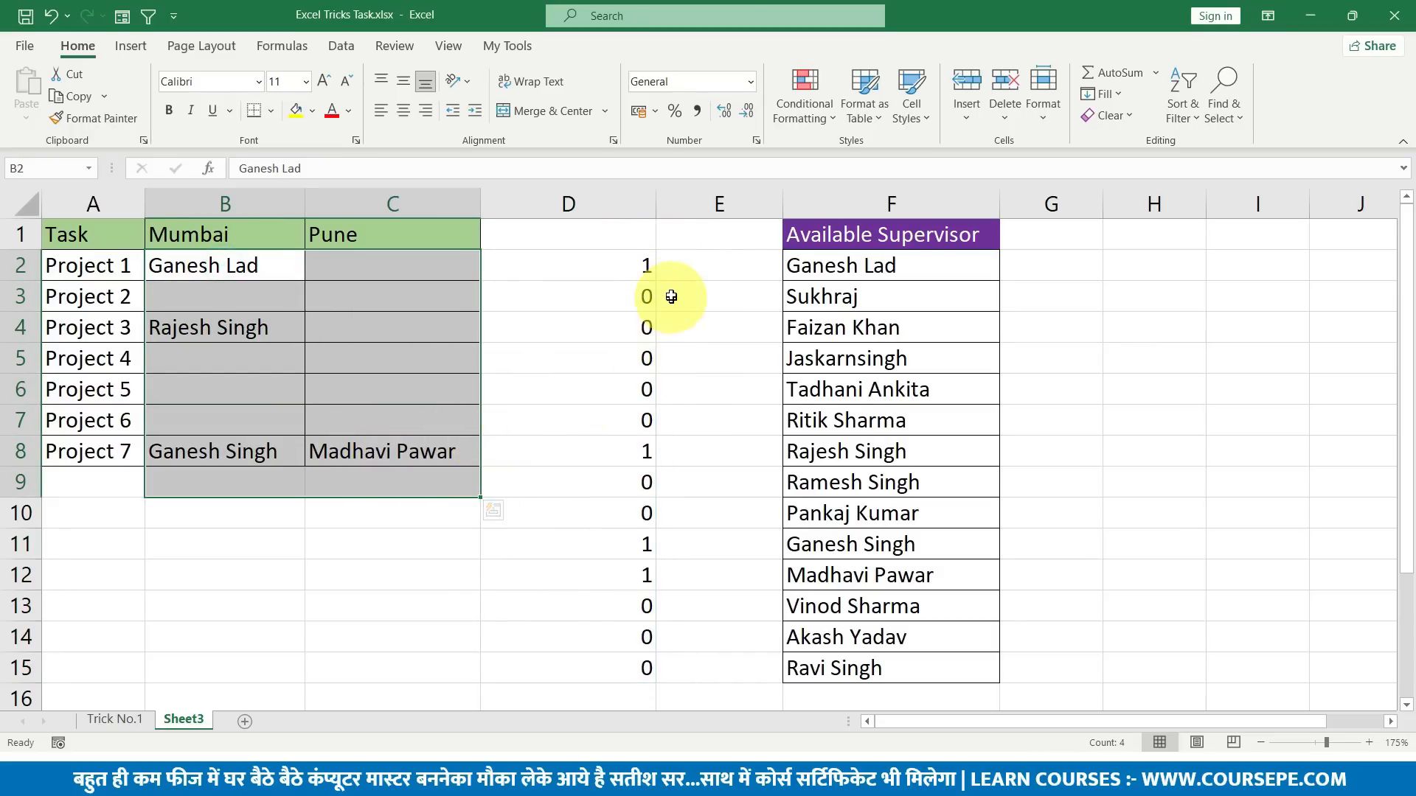
left_click_drag(641, 266, 620, 586)
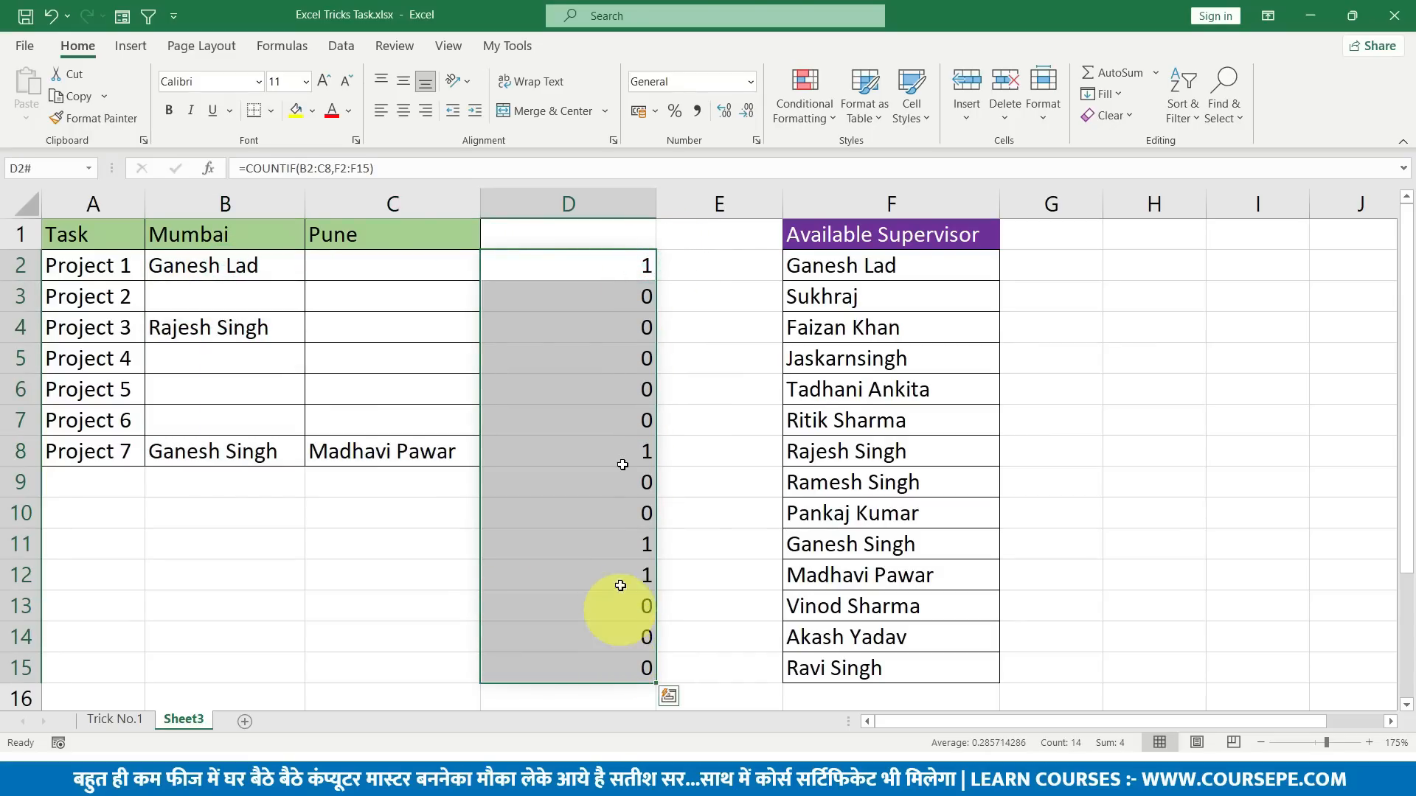
Append =0 to the COUNTIF formula in D2 so it tests for unassigned supervisors.
double_click(596, 269)
left_click(639, 267)
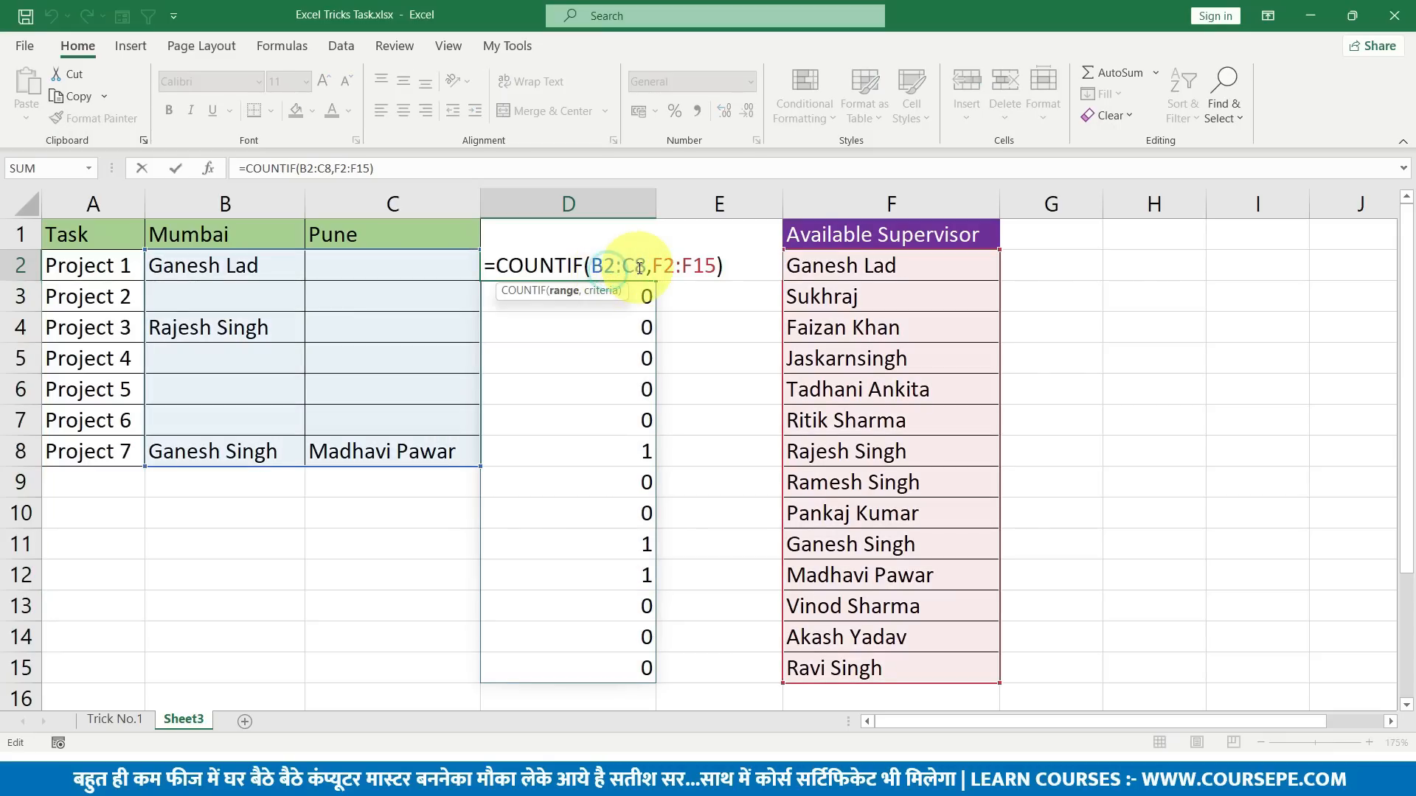
left_click(725, 264)
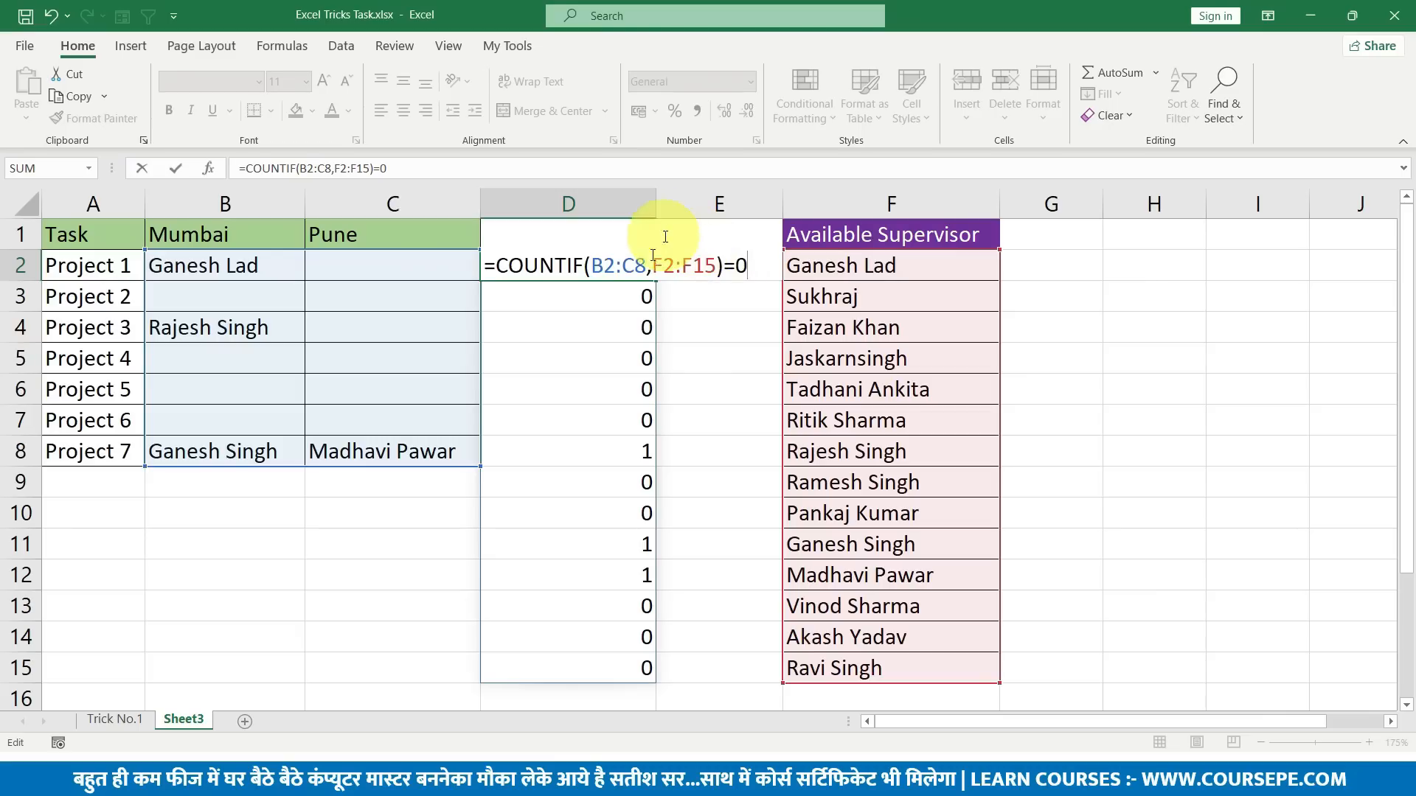
Cut the expression COUNTIF(B2:C8,F2:F15)=0 out of D2 and leave the cell empty.
left_click_drag(498, 265, 767, 268)
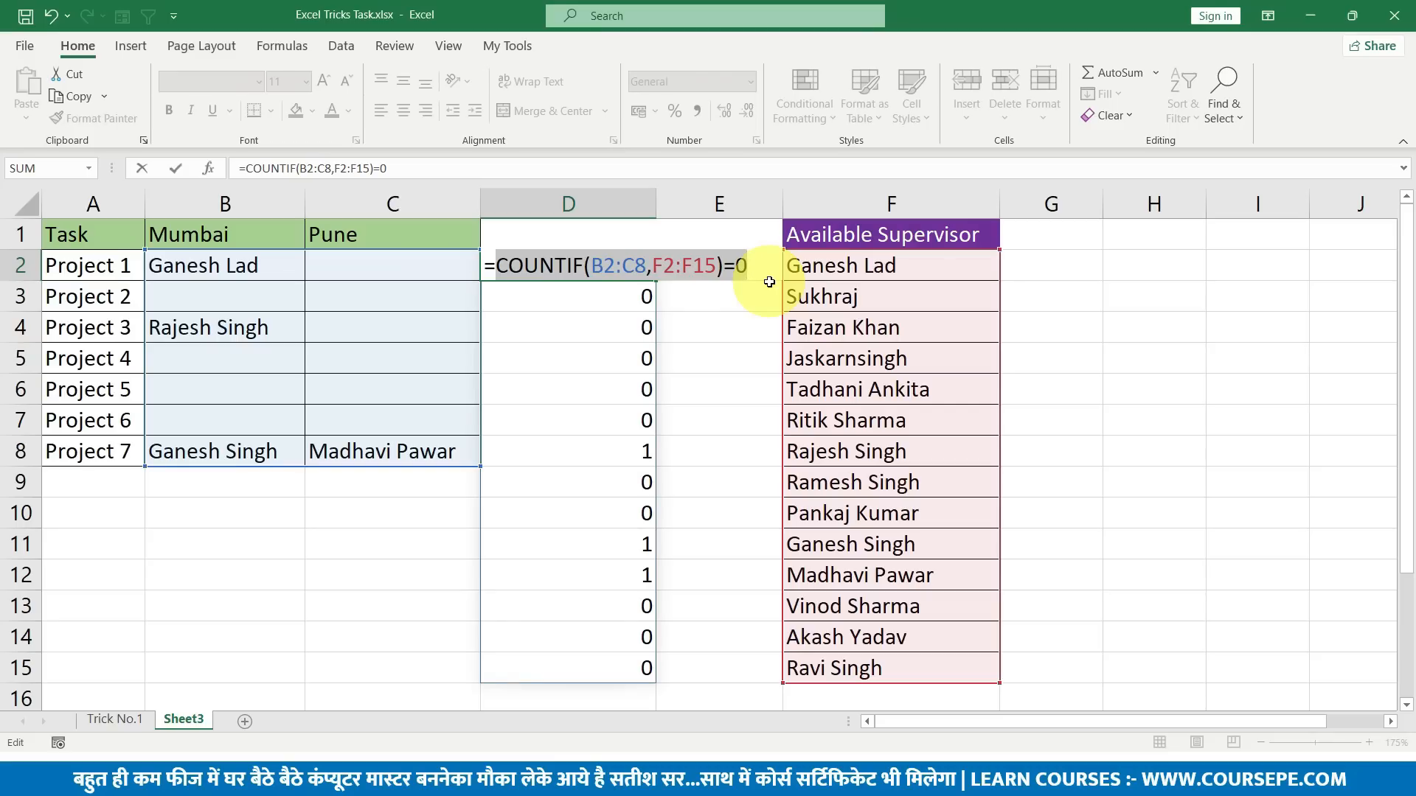
key("BackSpace")
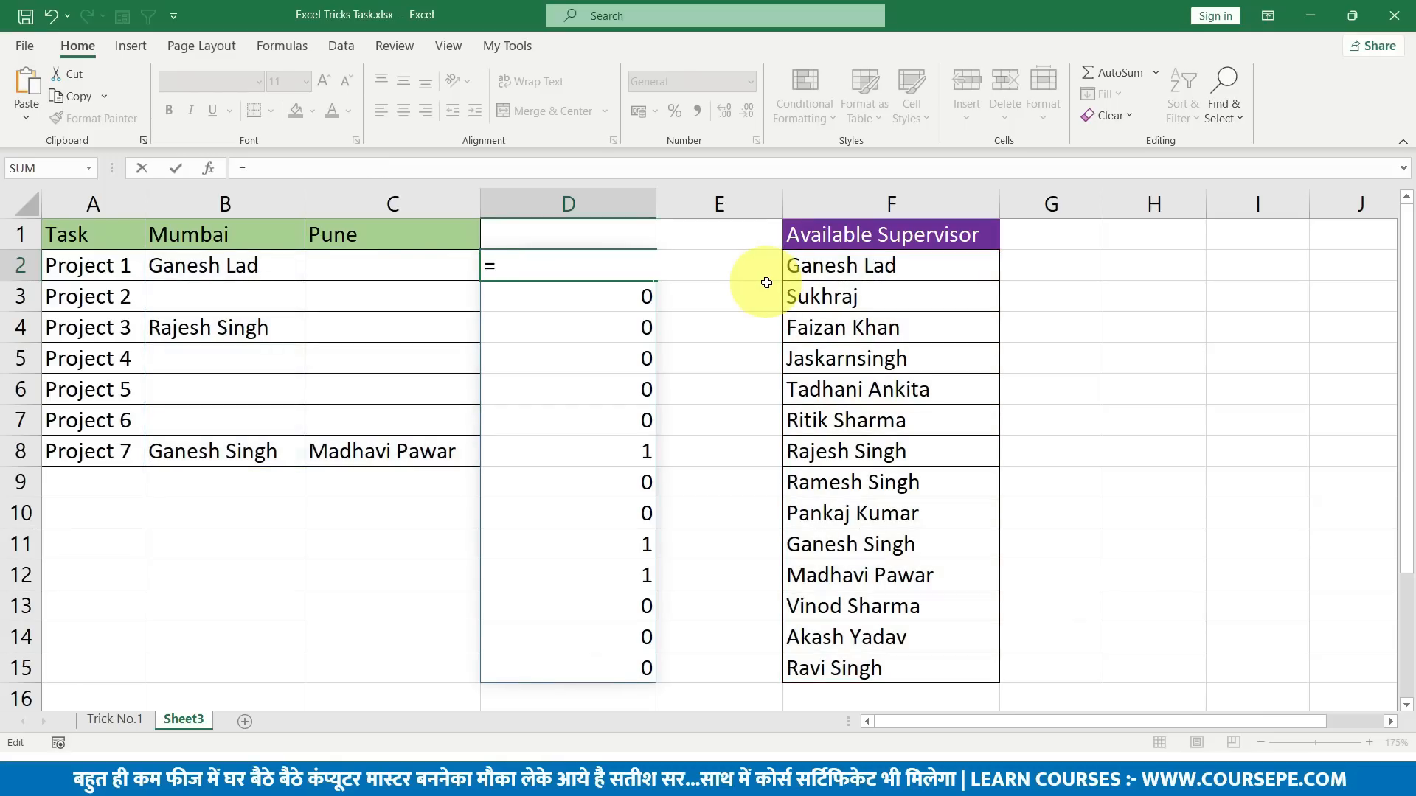
key("BackSpace")
key("Return")
key("Up")
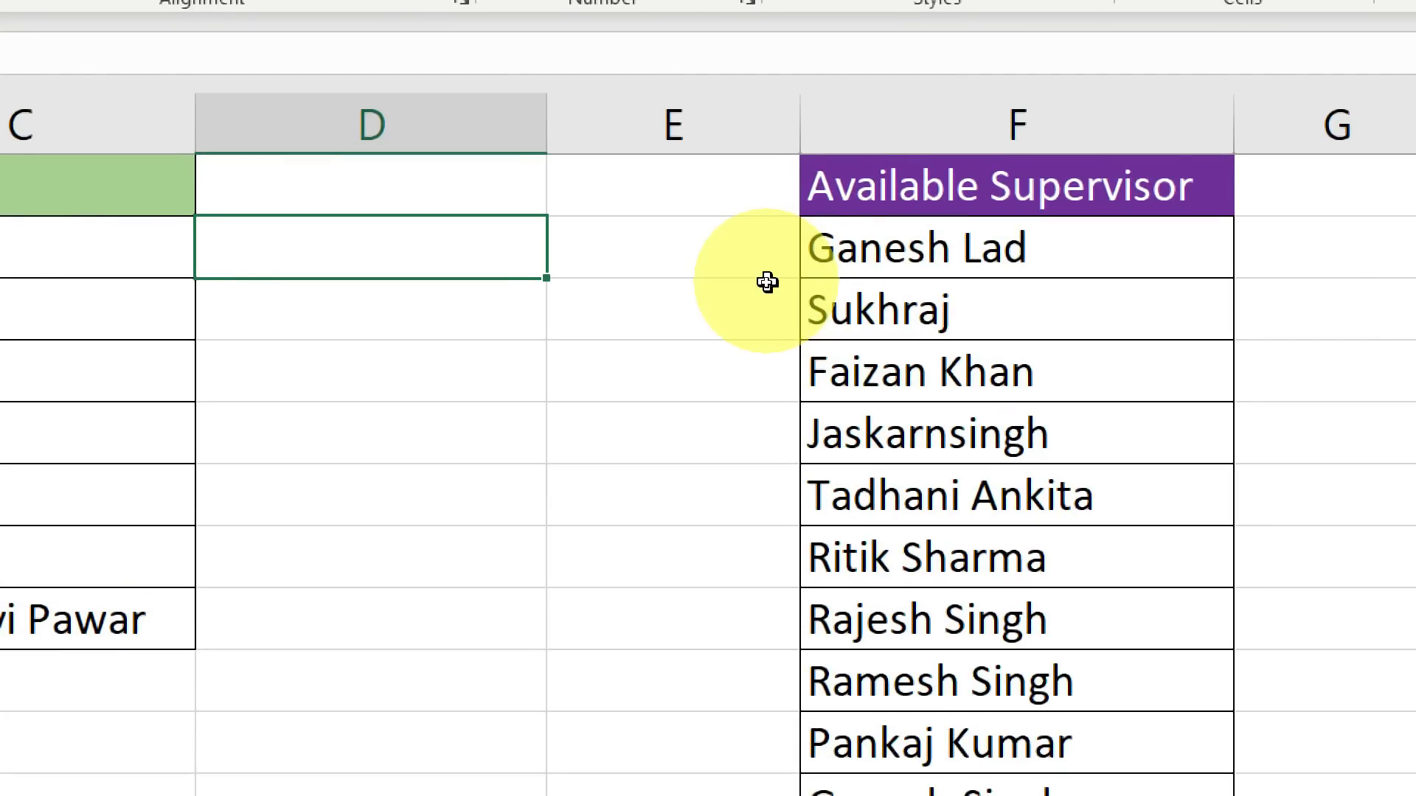
Start a FILTER formula in D2 on F2:F15 with the condition COUNTIF(B2:C8,F2:F15)=0.
type("=filter")
key("Tab")
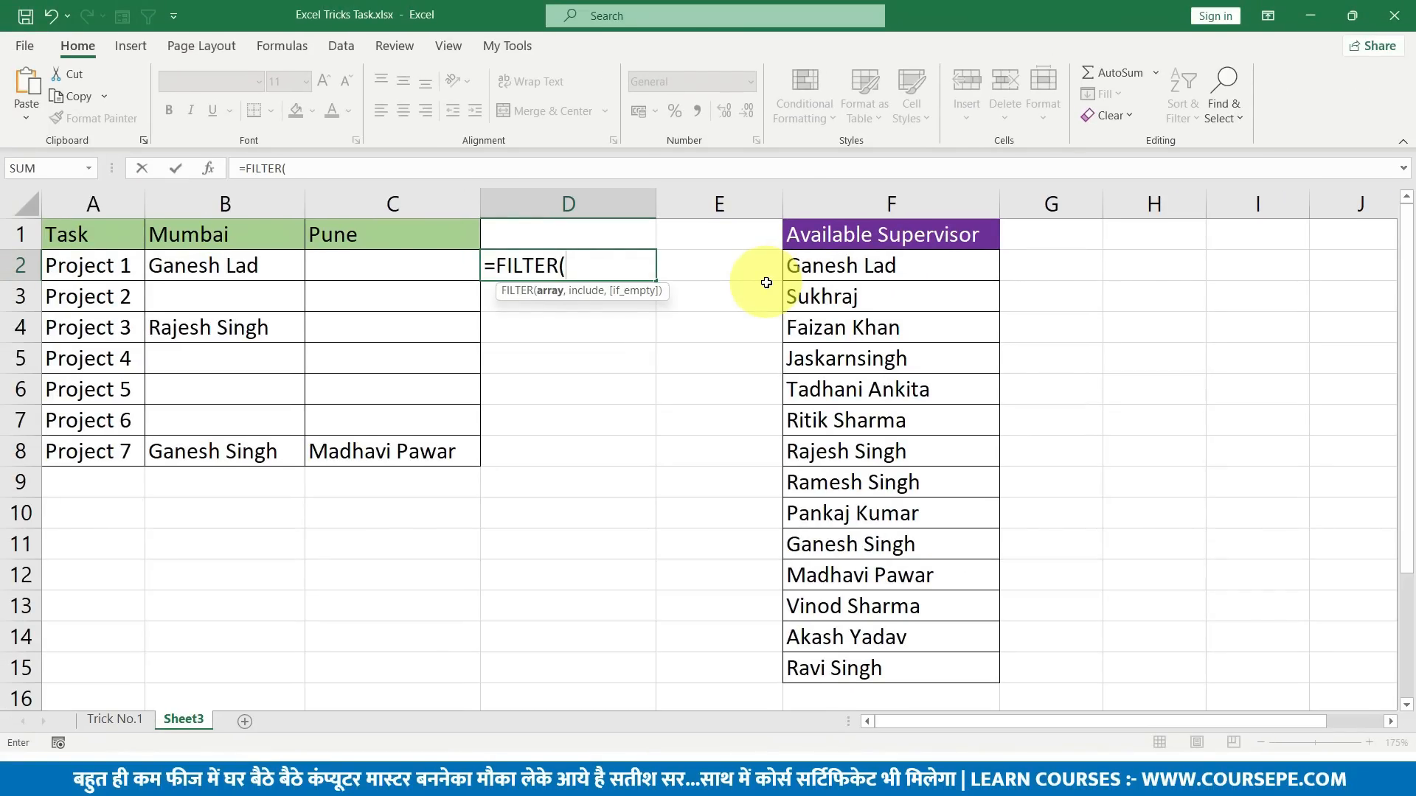
left_click_drag(874, 267, 872, 669)
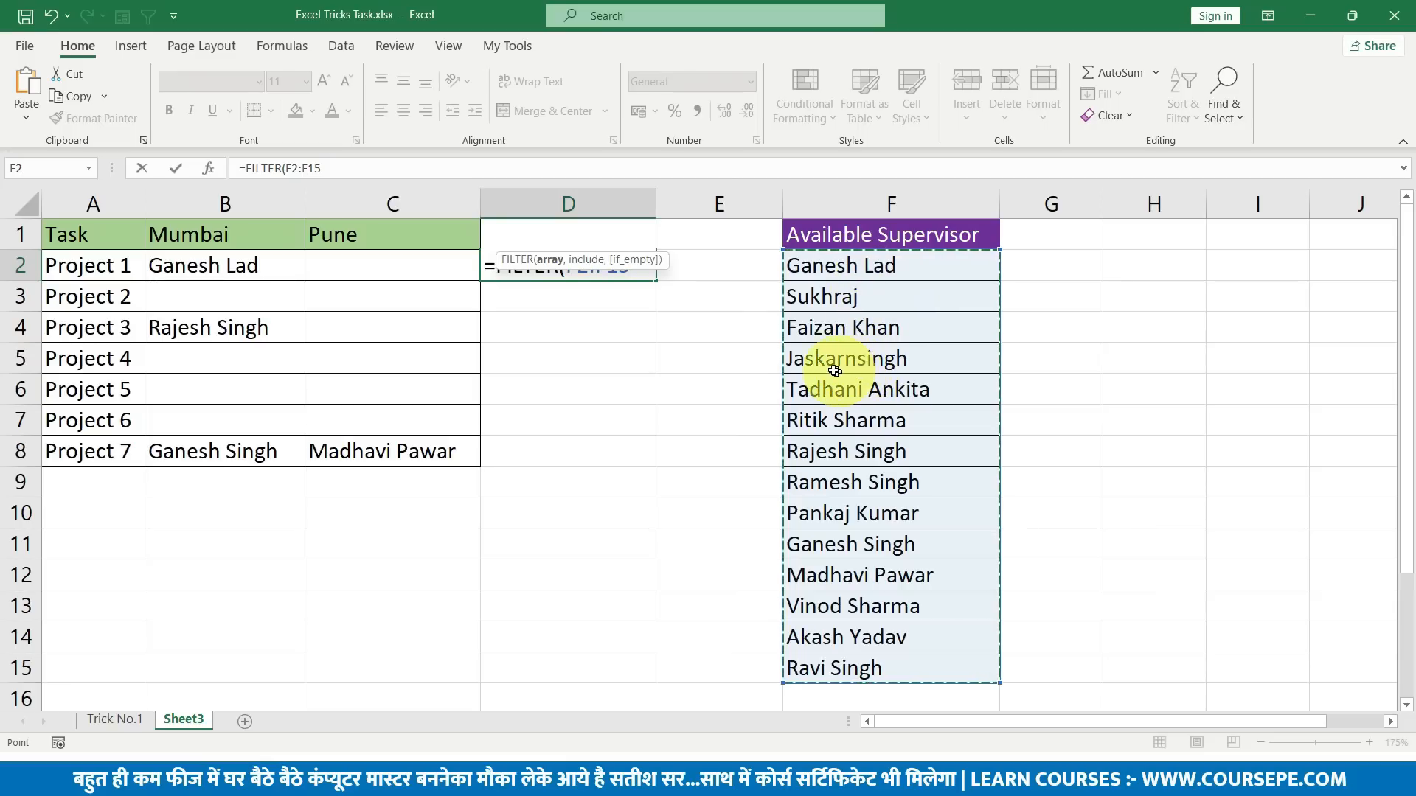
type(",")
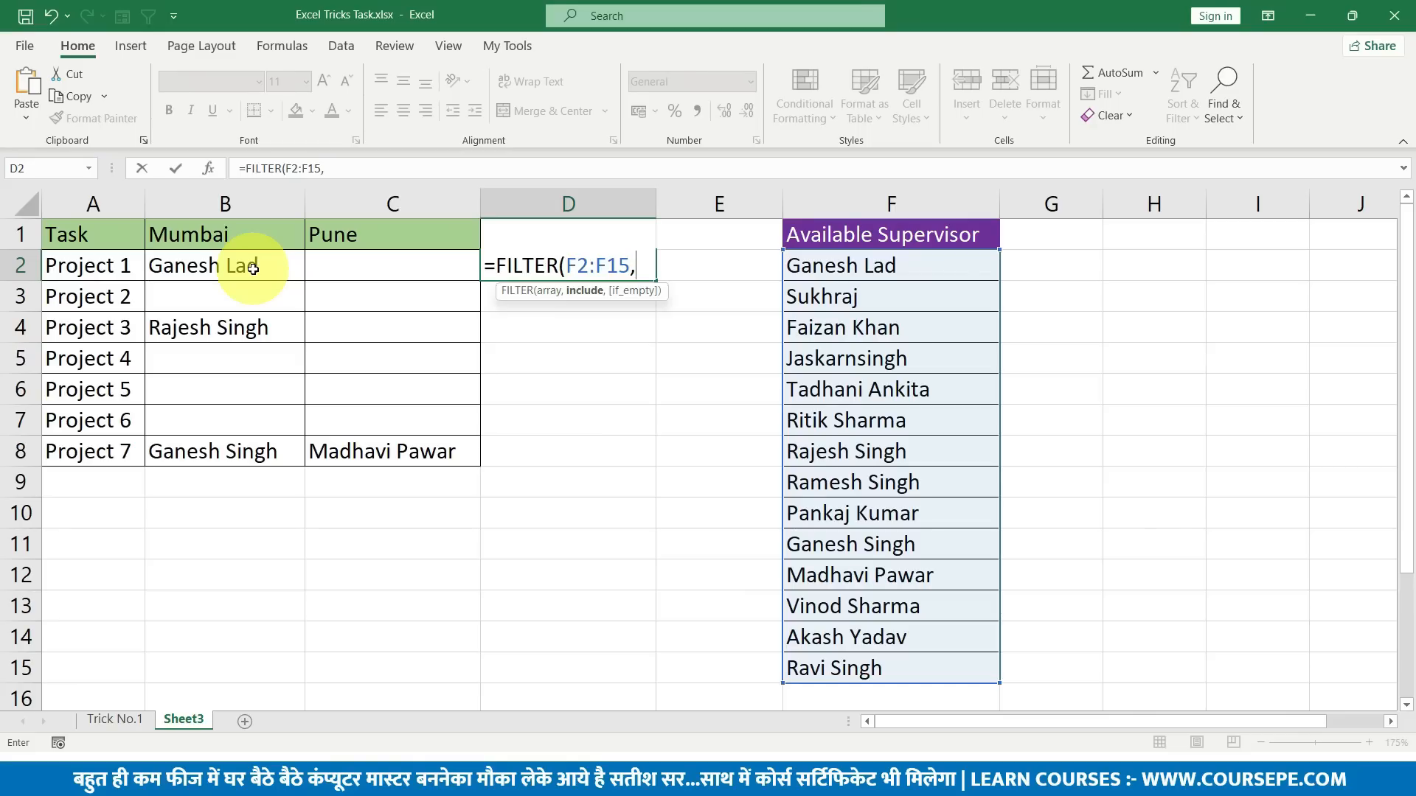
type("COUNTIF(B2:C8,F2:F15)=0")
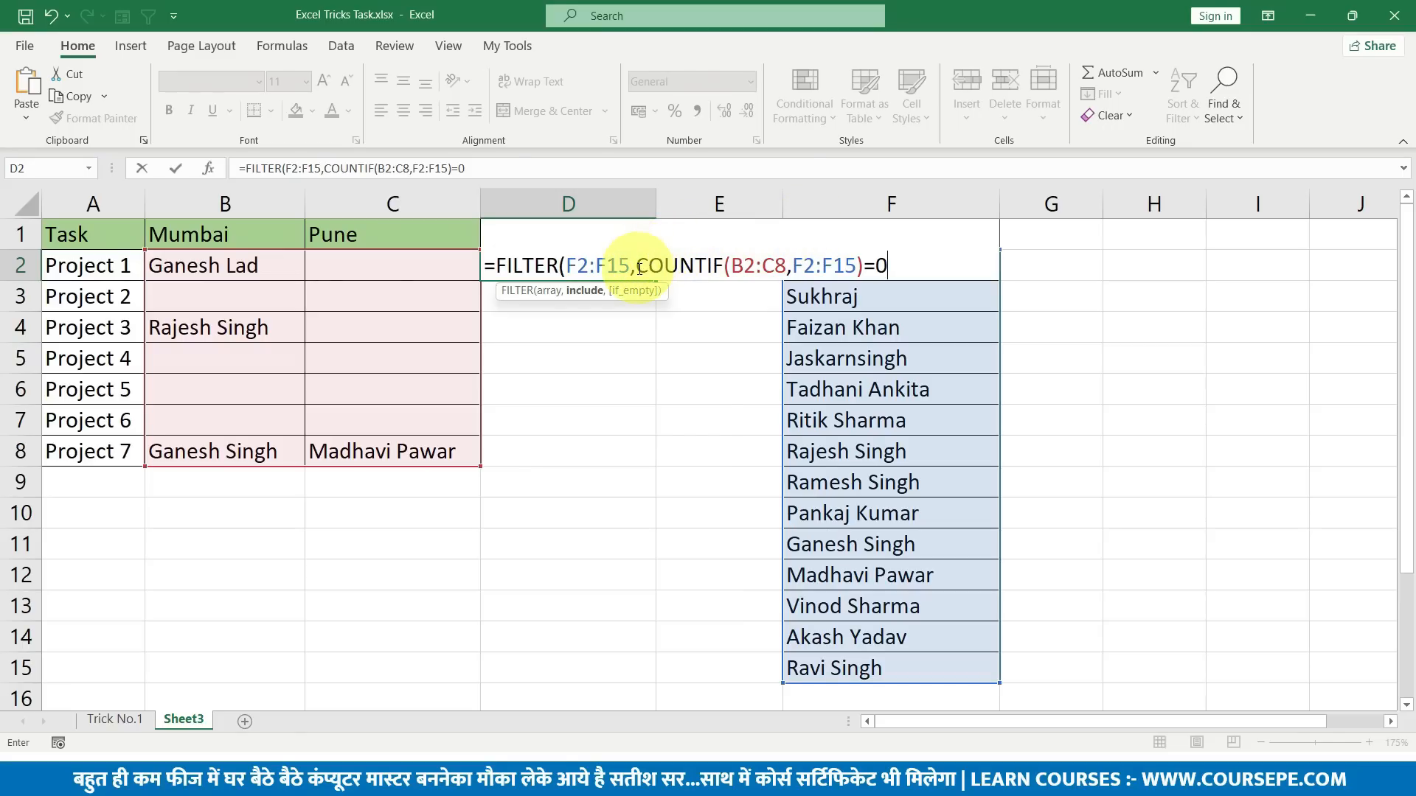
Evaluate the COUNTIF condition inside D2's FILTER formula as an array of results and restore the expression.
left_click_drag(636, 265, 901, 270)
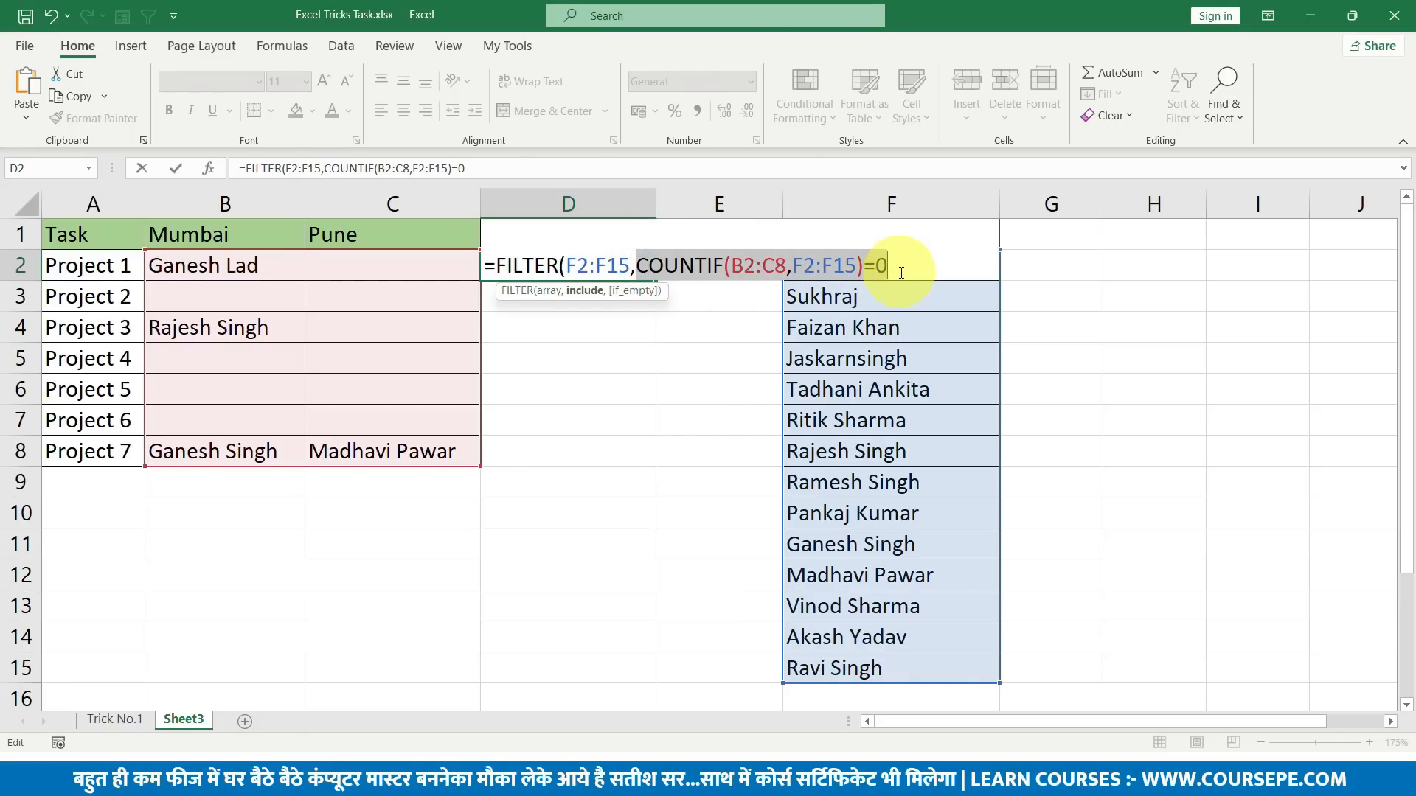
key("F9")
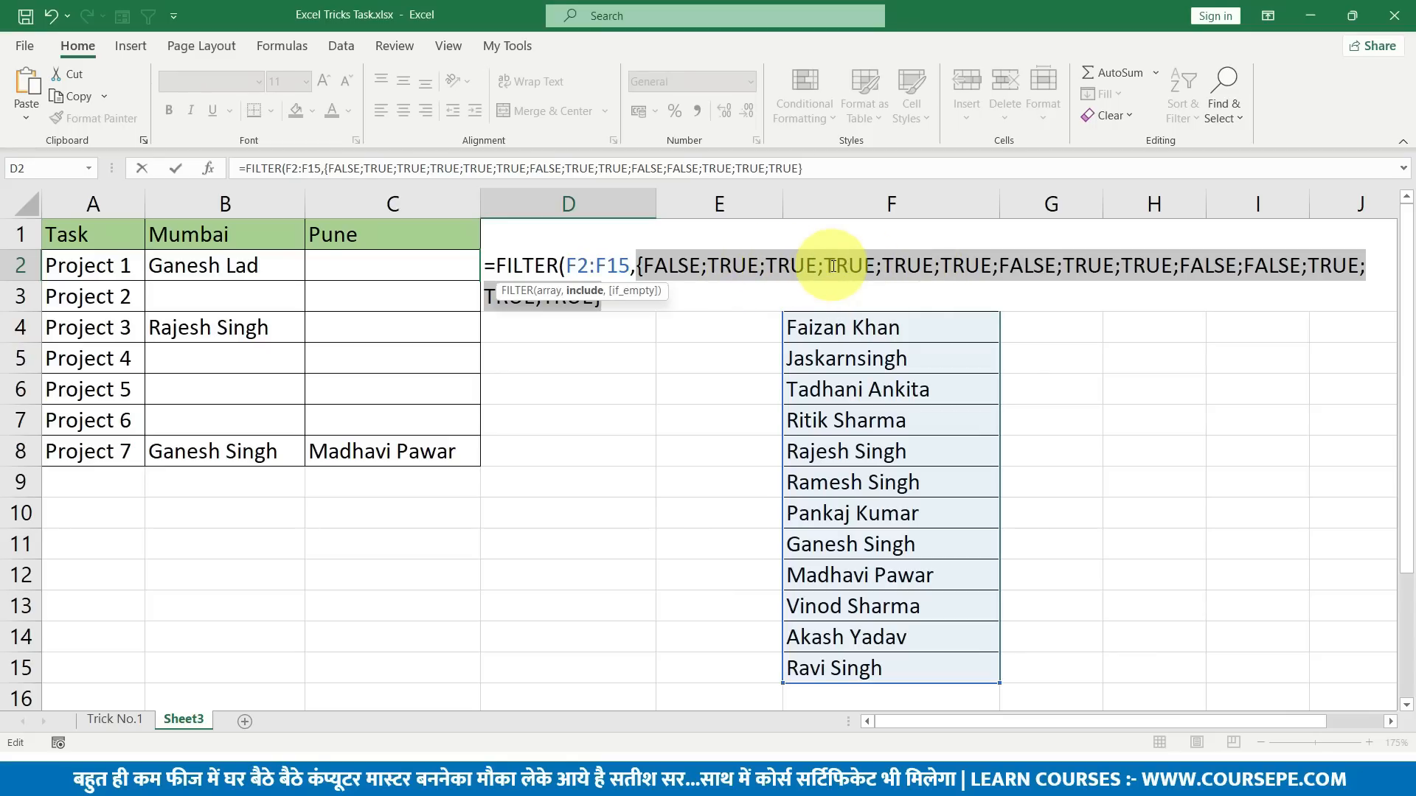
key("ctrl+z")
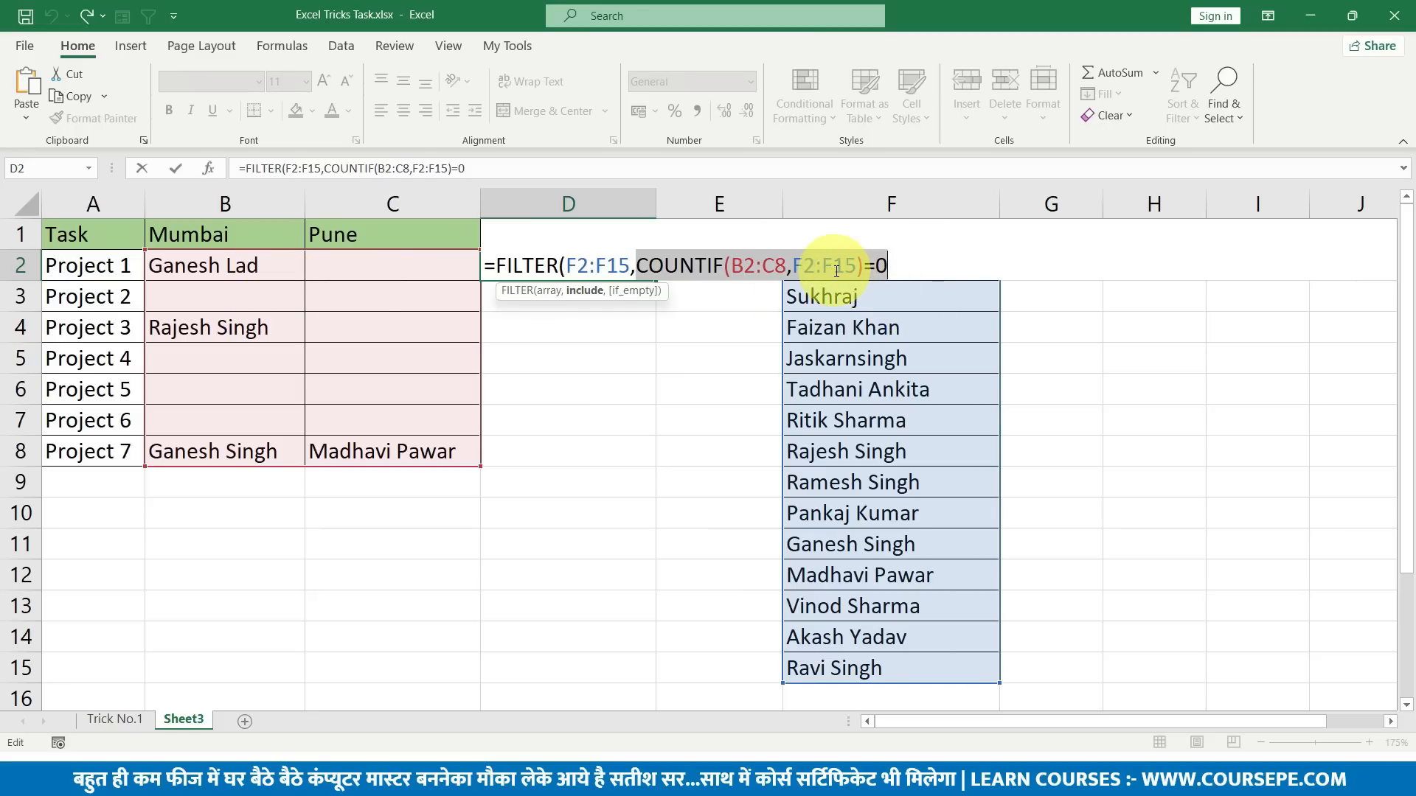
key("F9")
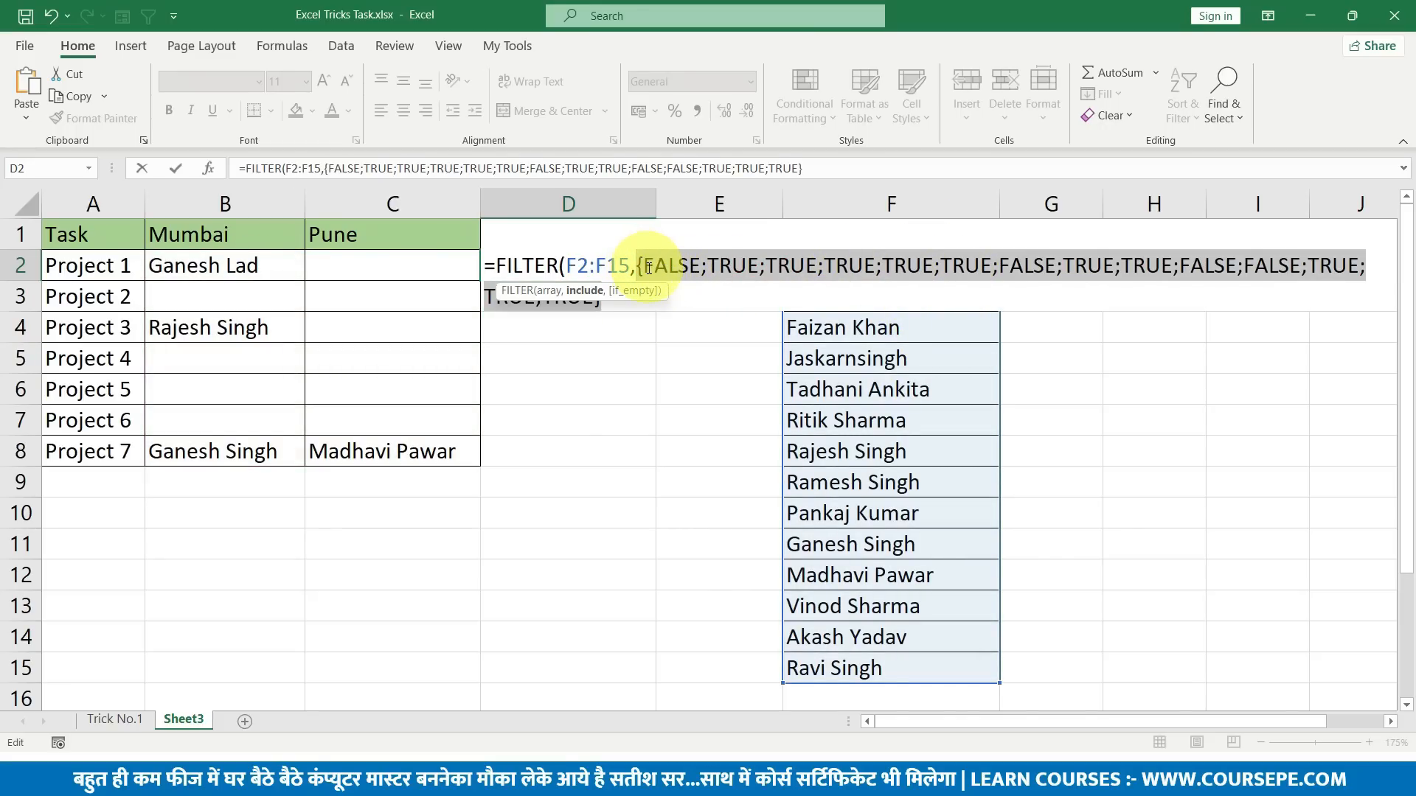
key("ctrl+z")
Remove the condition from the FILTER formula in D2 and discard the unfinished entry.
key("BackSpace")
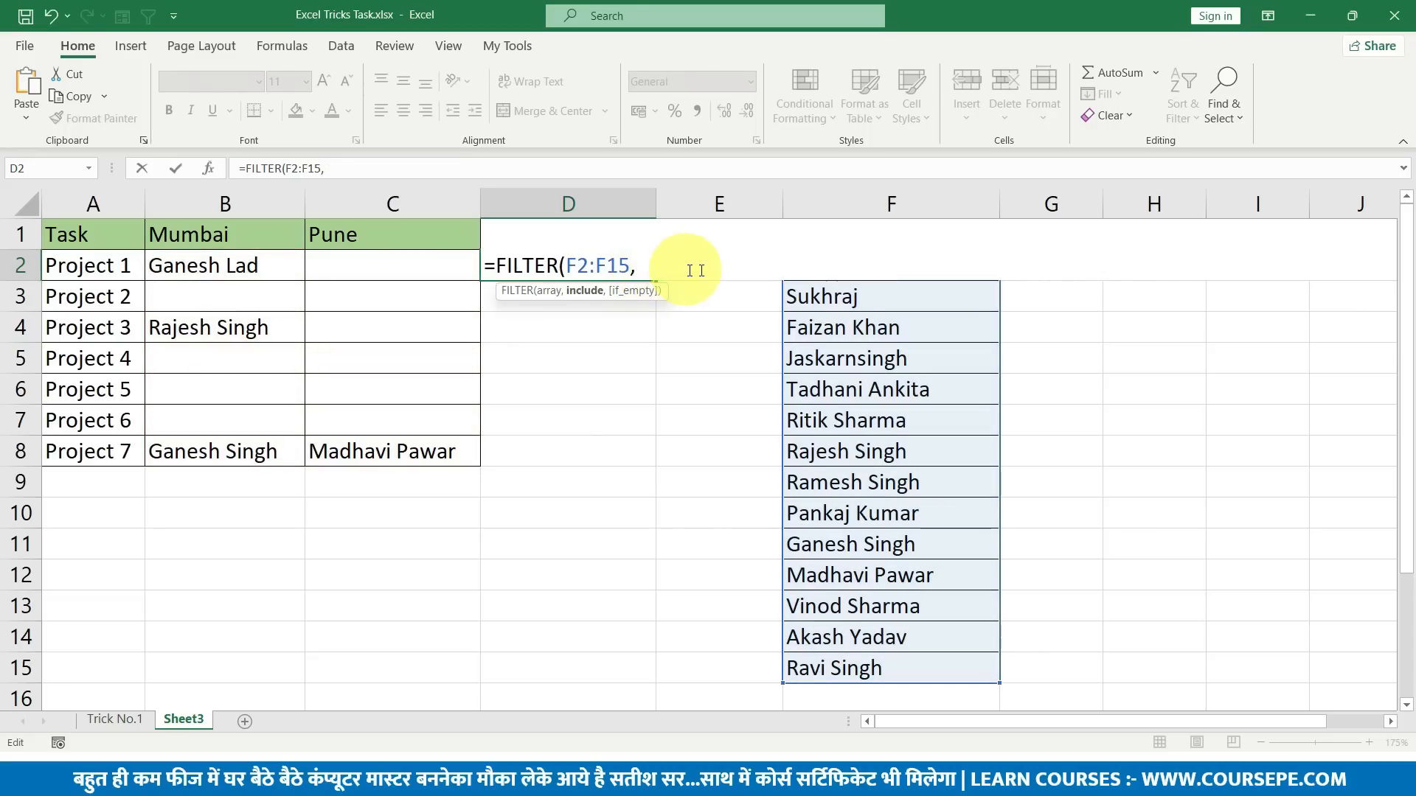
key("BackSpace")
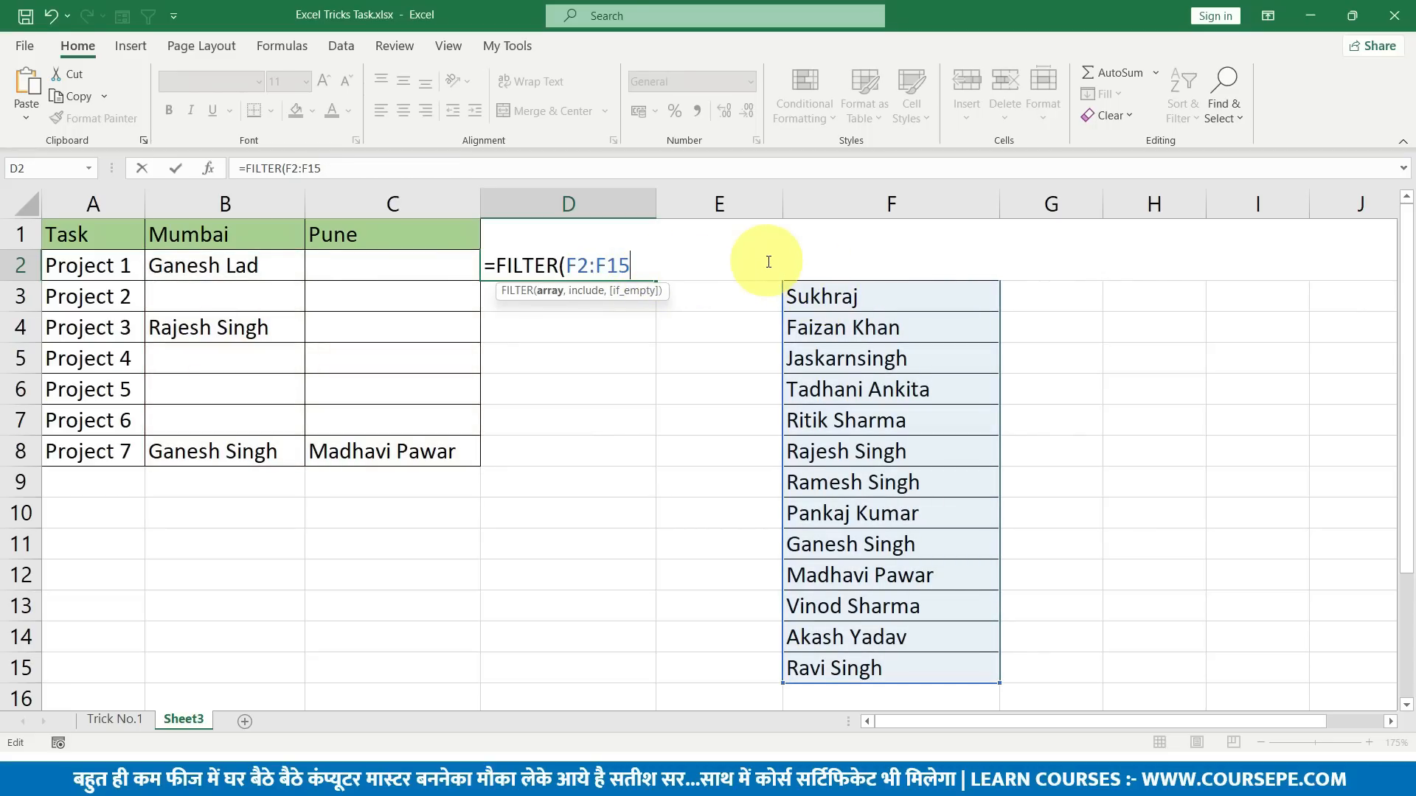
key("Escape")
Go through the supervisor names in F2:F11 and compare them with the names assigned in the Mumbai column.
left_click(884, 273)
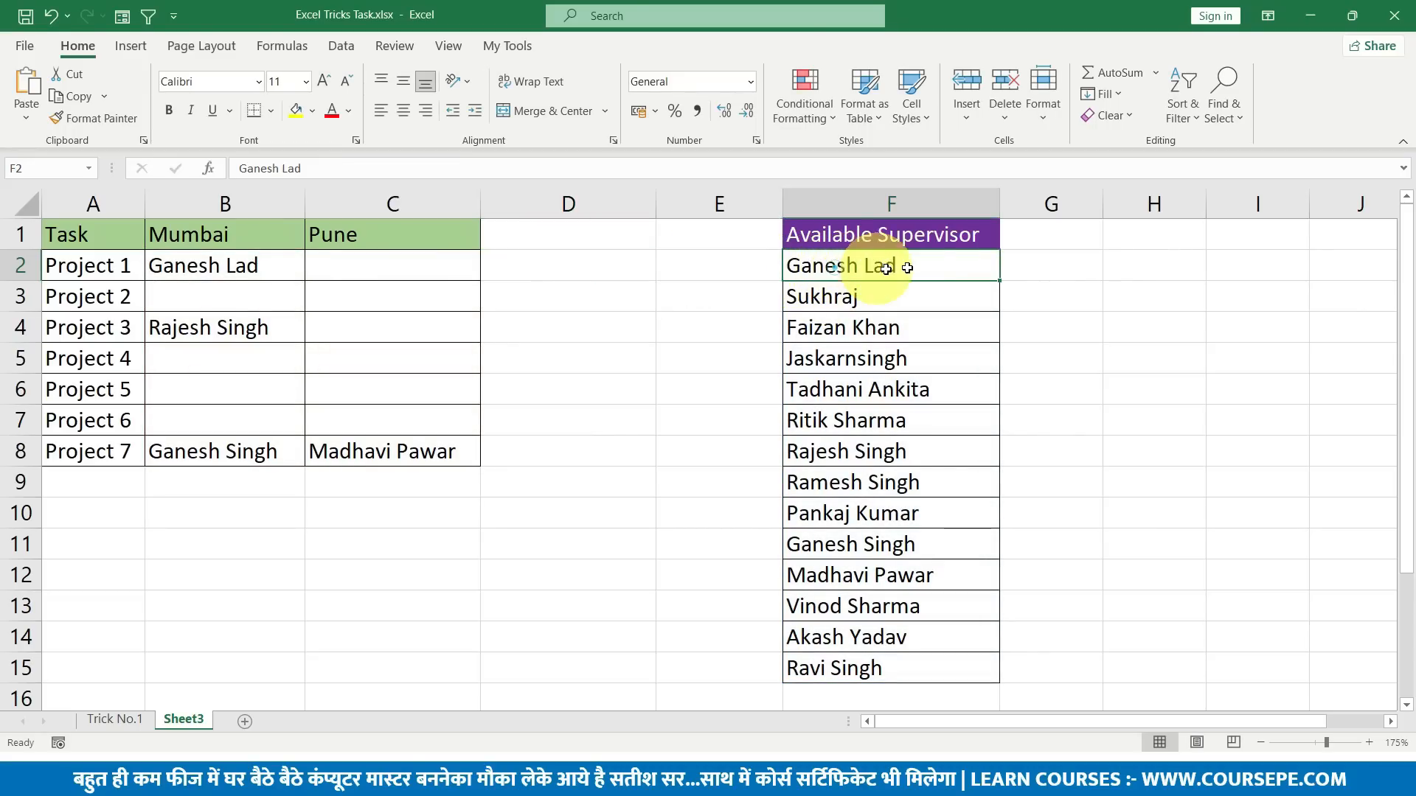
left_click(884, 294)
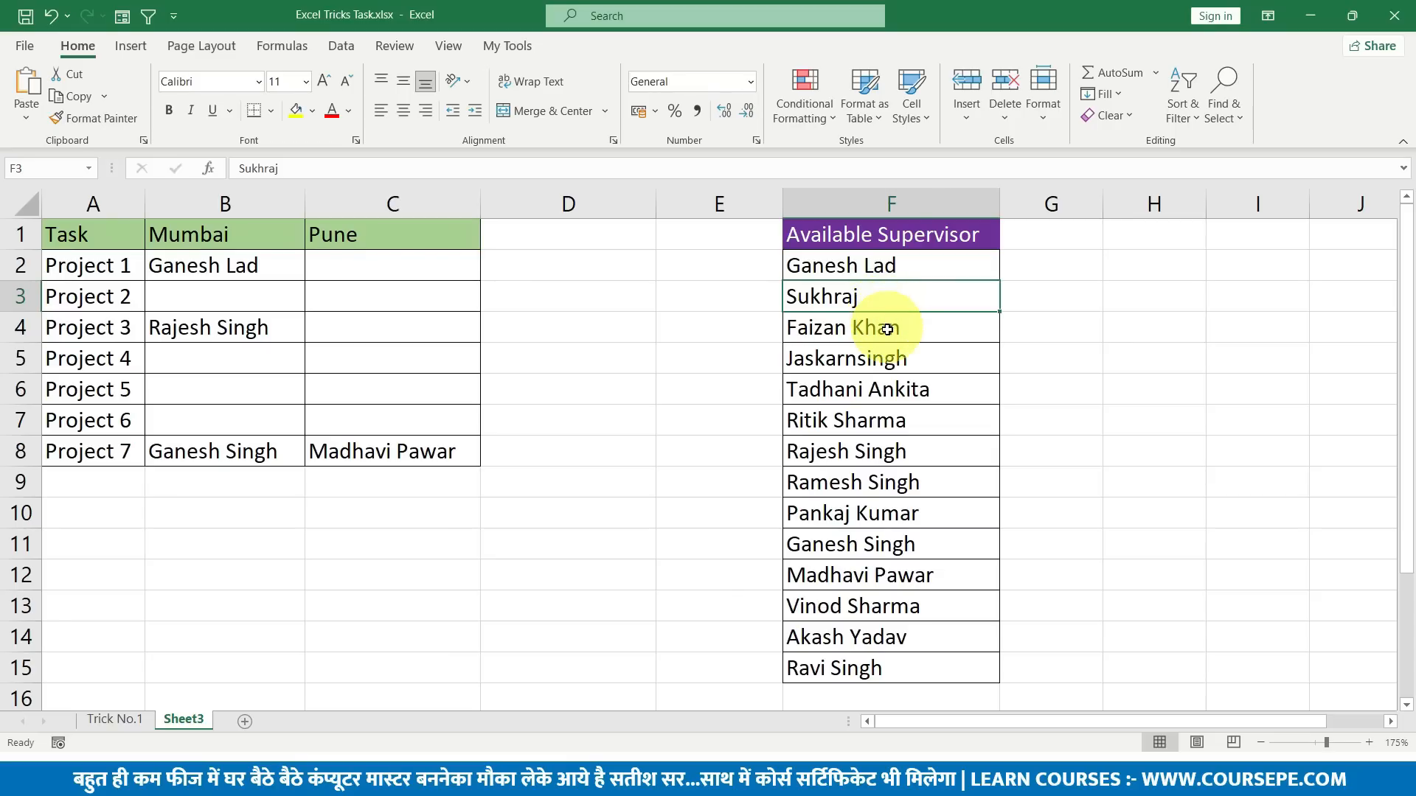
left_click(884, 328)
left_click(883, 358)
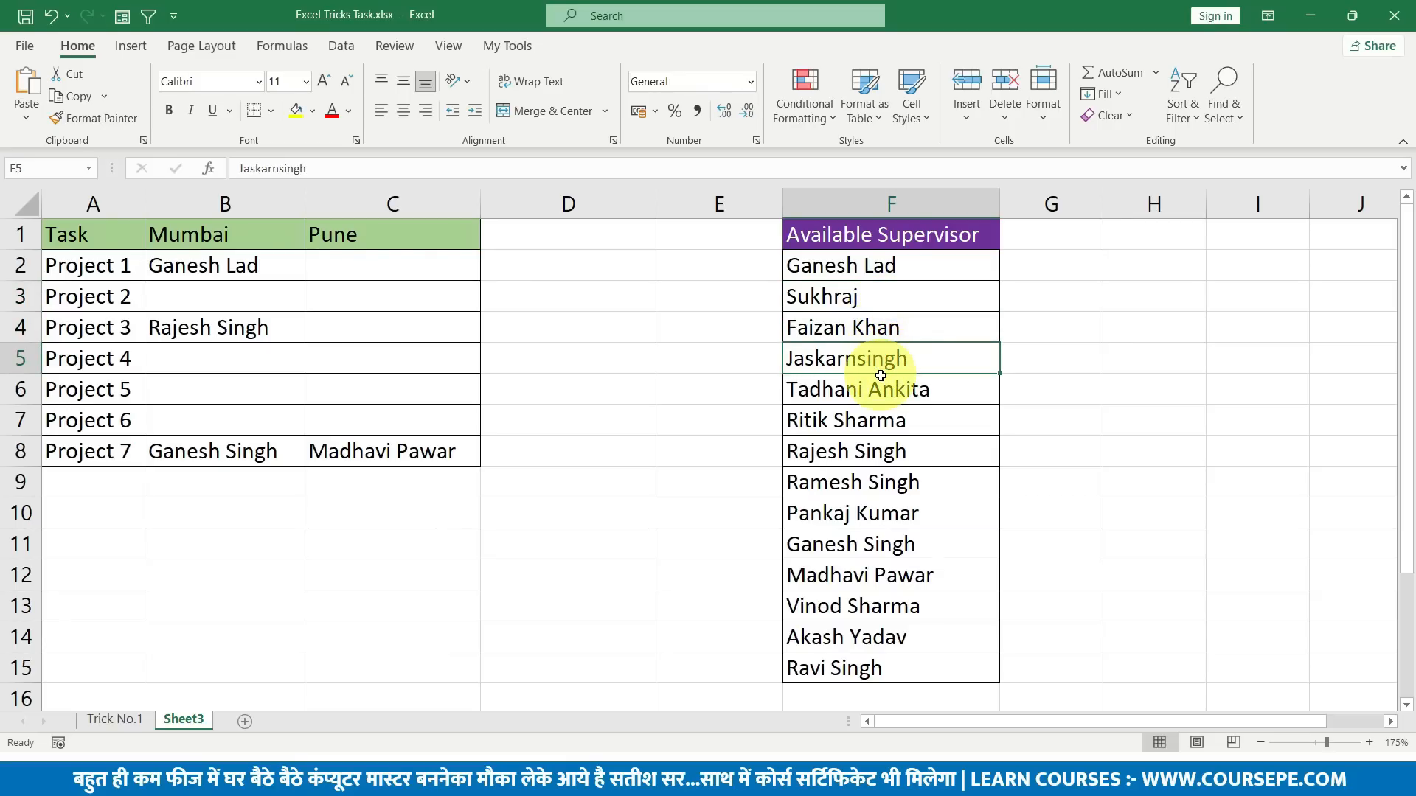
left_click_drag(848, 295, 853, 354)
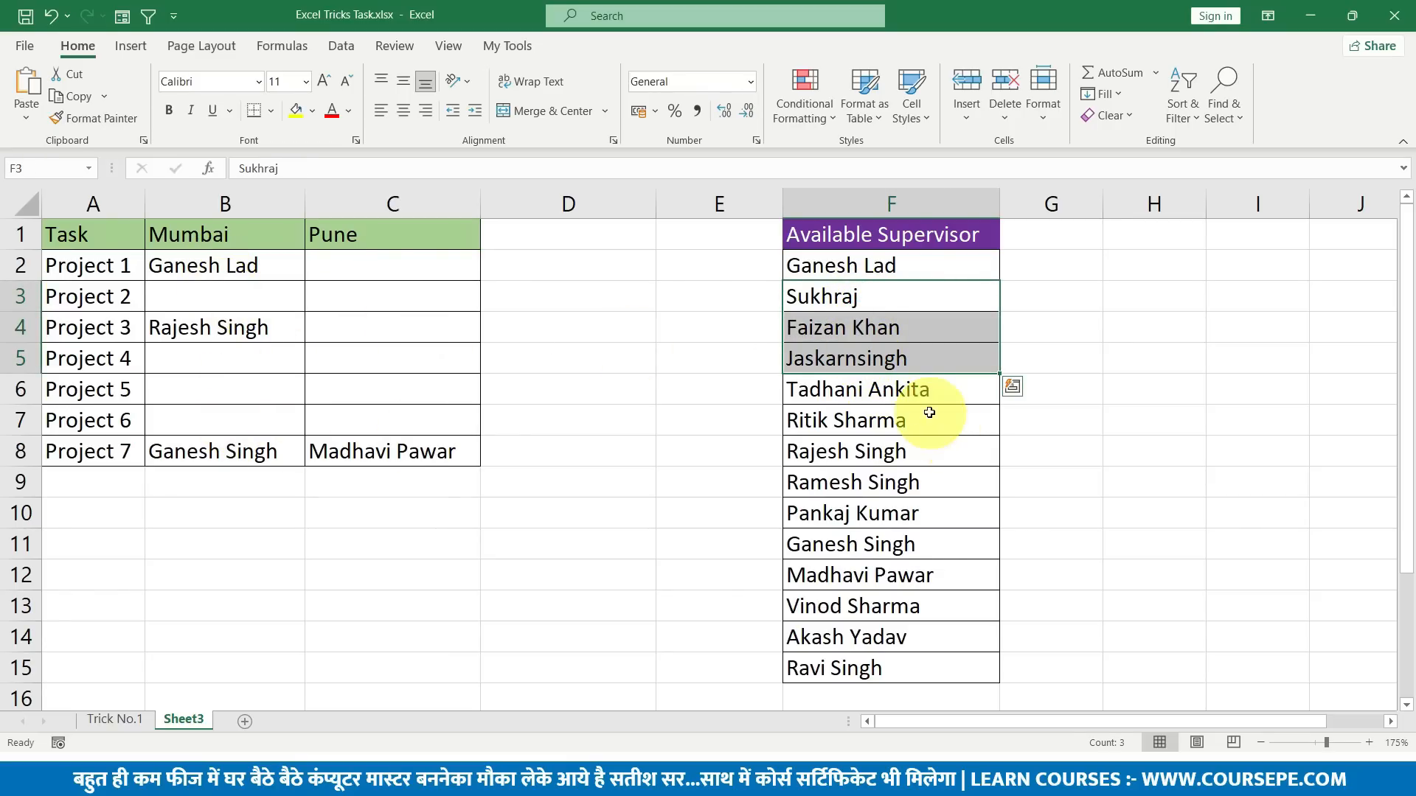
left_click(915, 395)
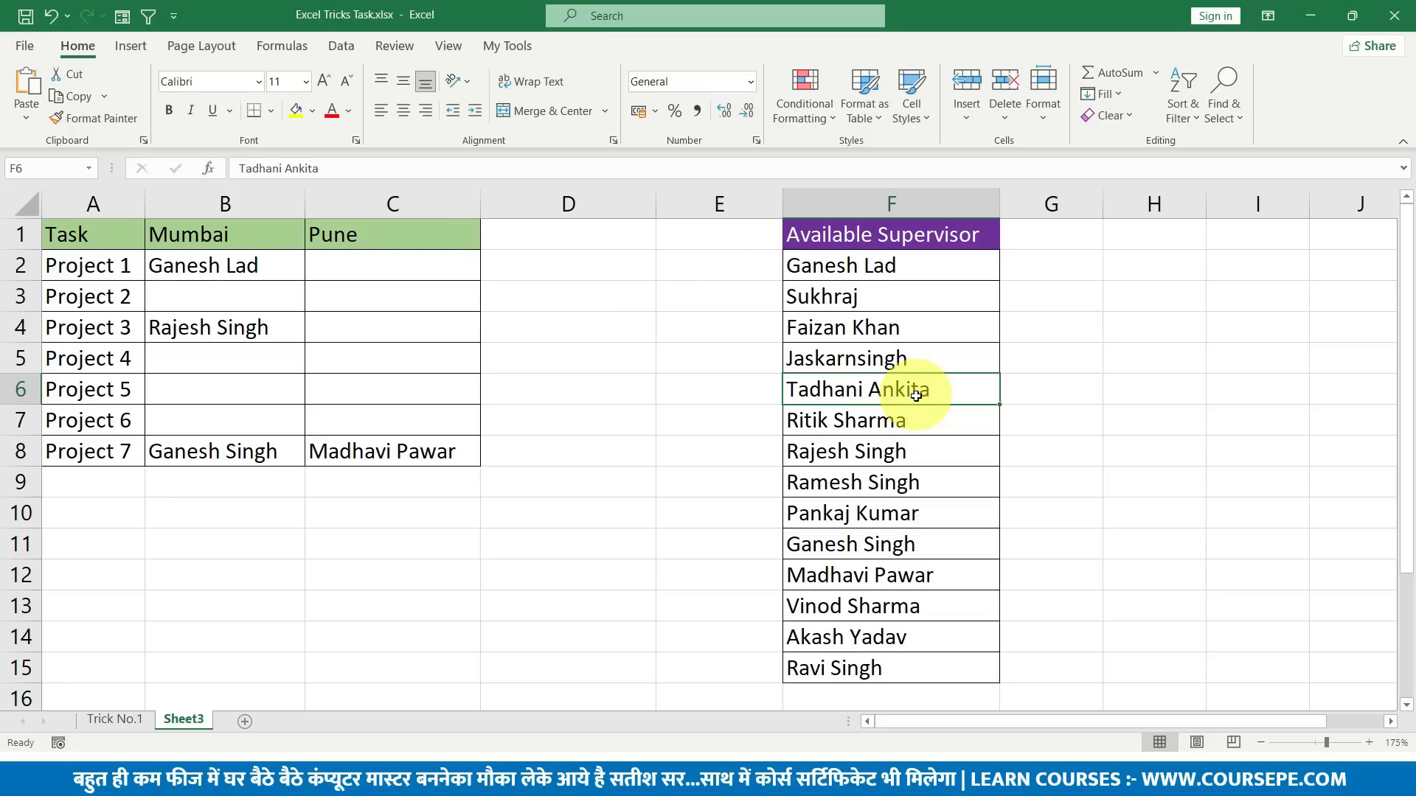
left_click(860, 429)
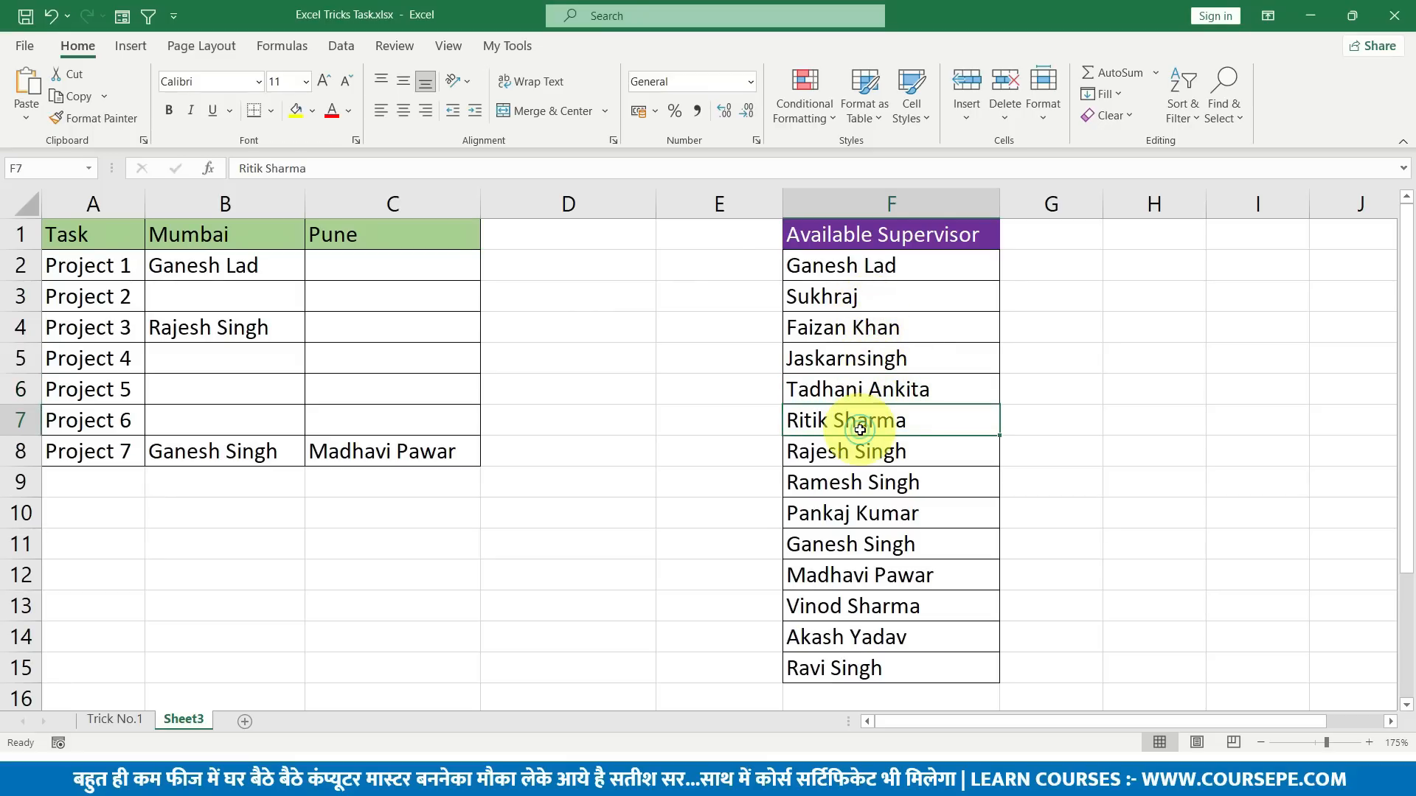
left_click(870, 452)
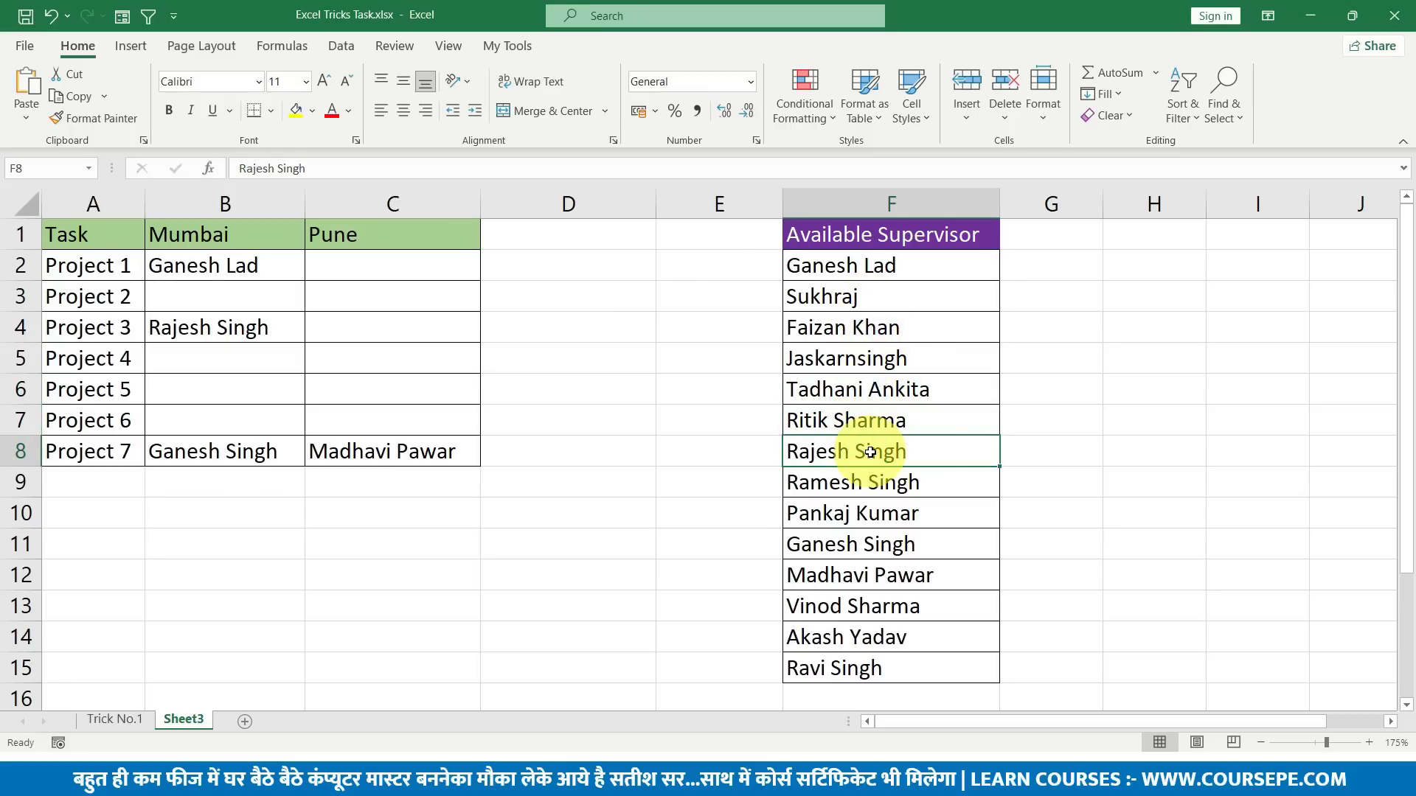
left_click(894, 481)
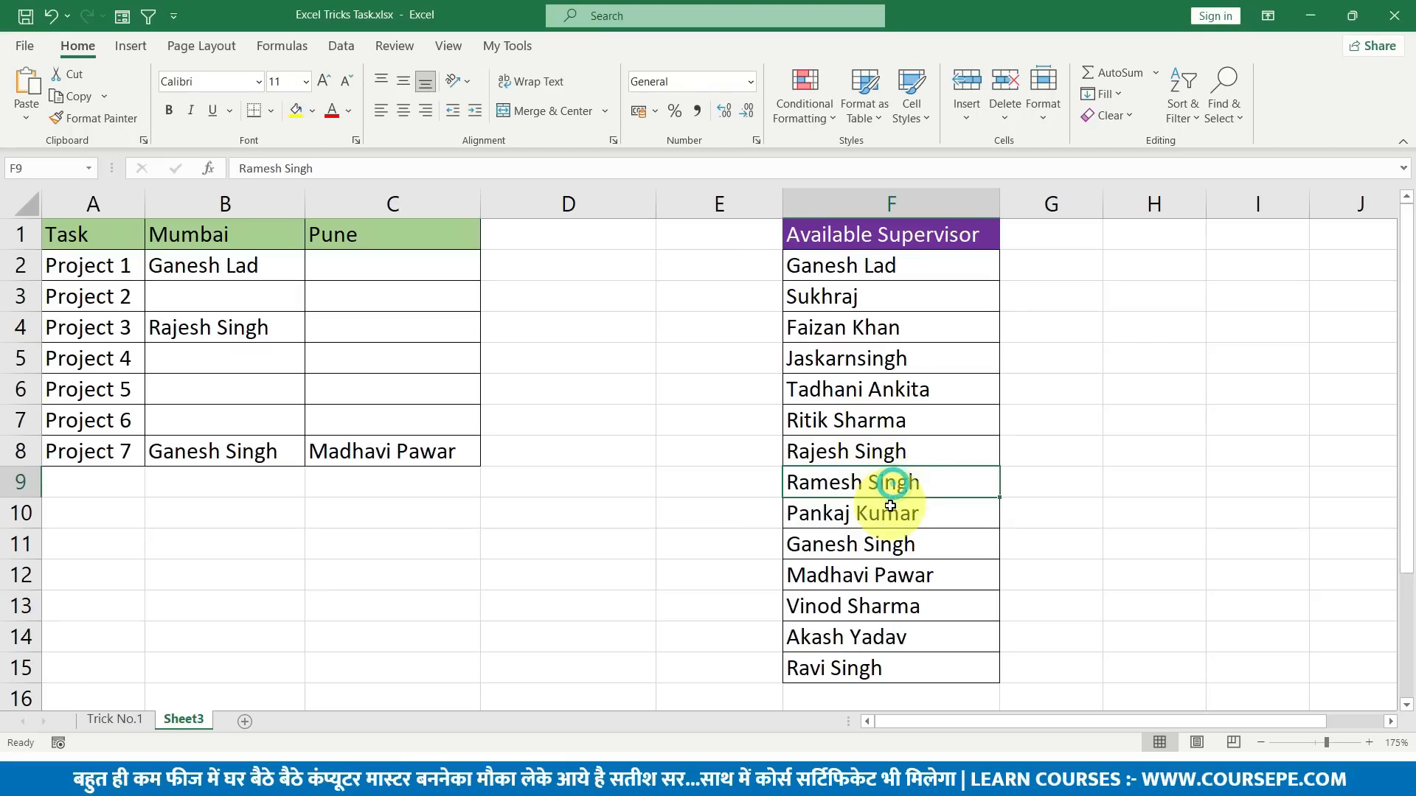
left_click(891, 511)
left_click(895, 544)
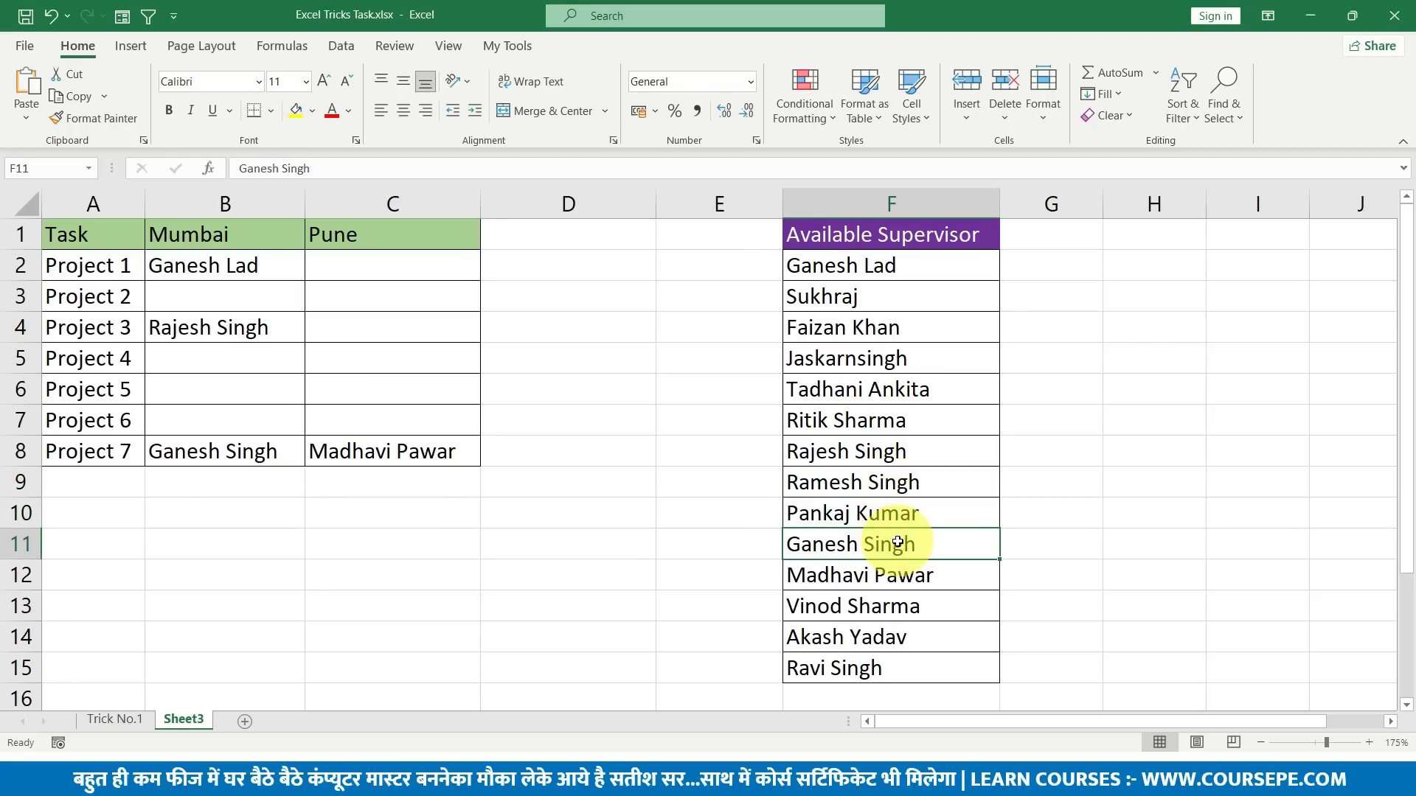
left_click(894, 452)
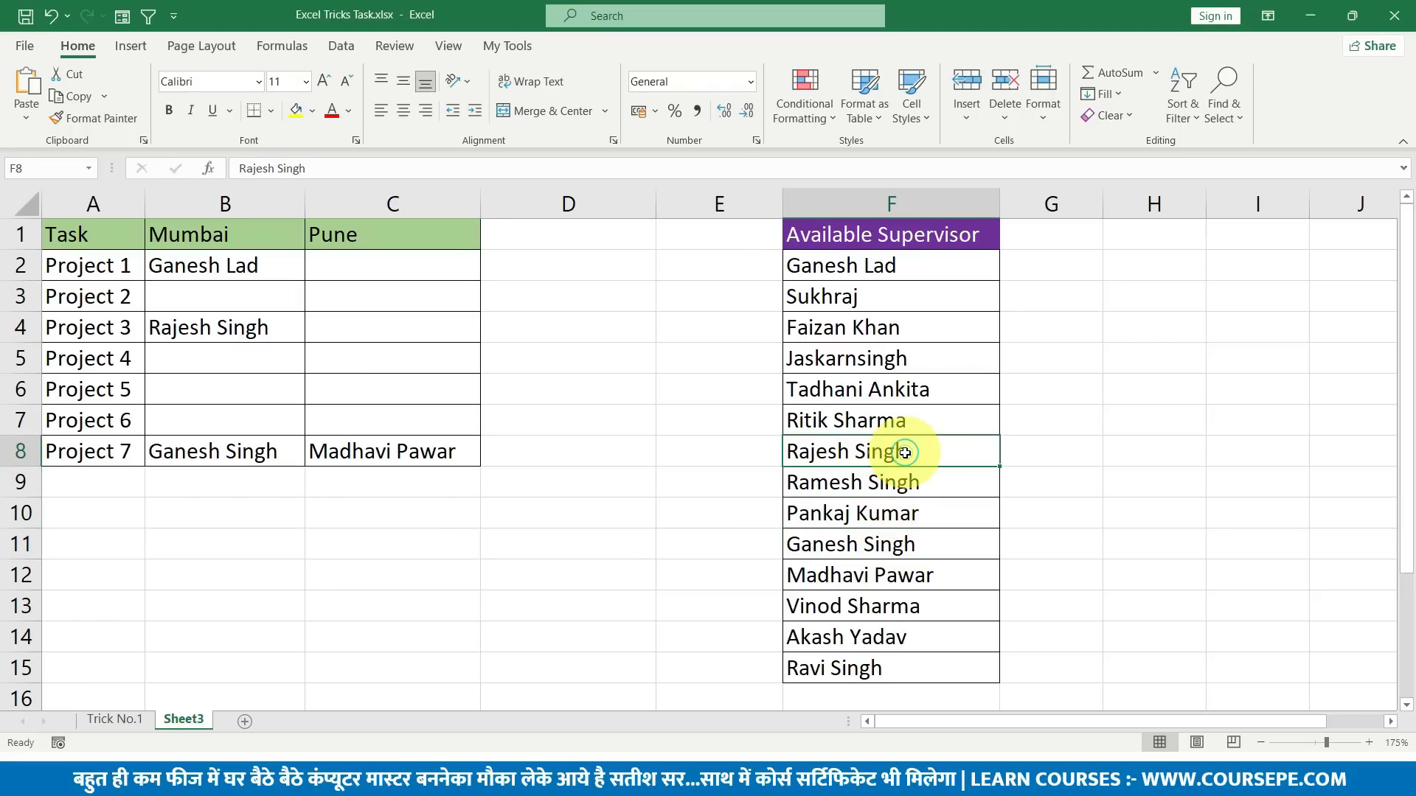
left_click(254, 326)
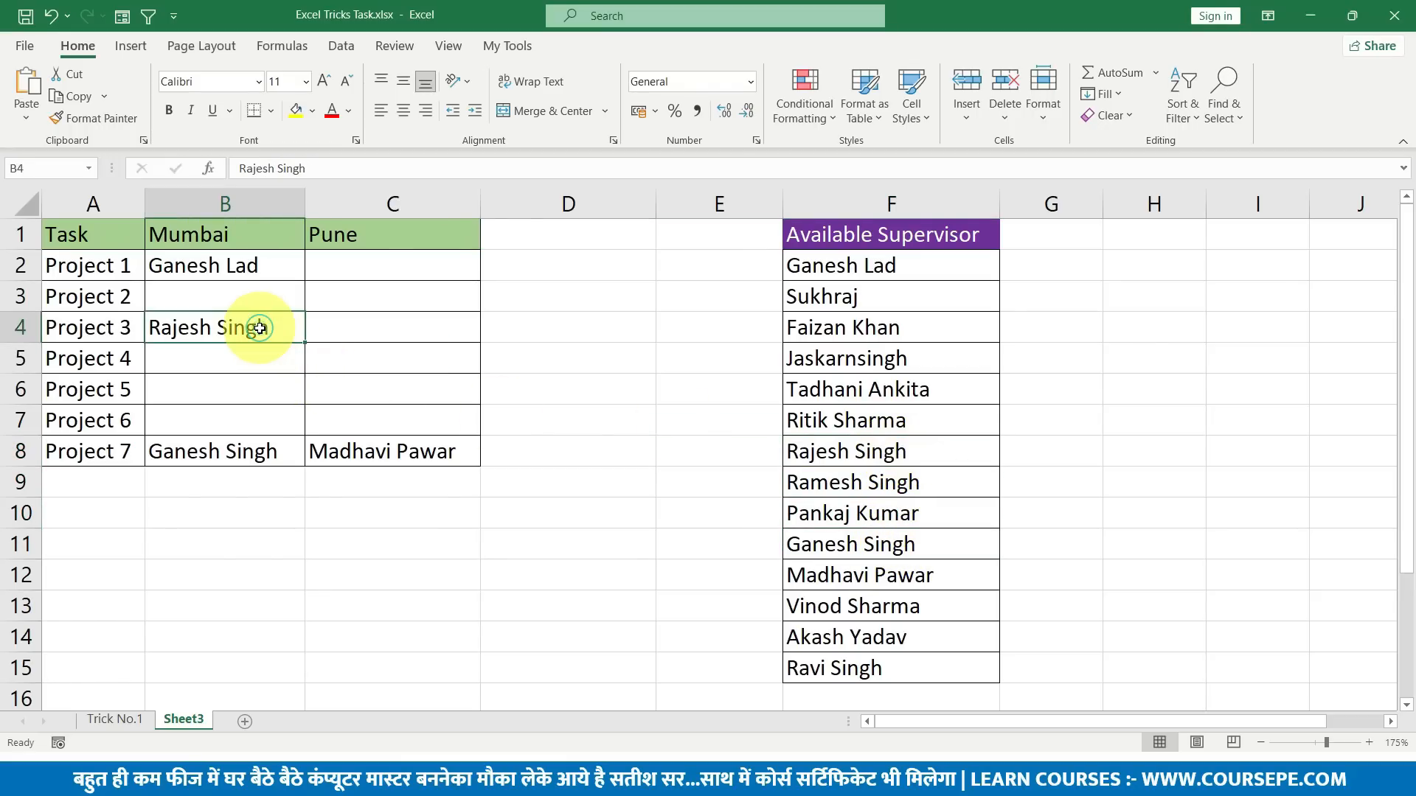
Check the names in F2:F8 again, marking out the block F3:F7 between two assigned supervisors.
left_click(835, 274)
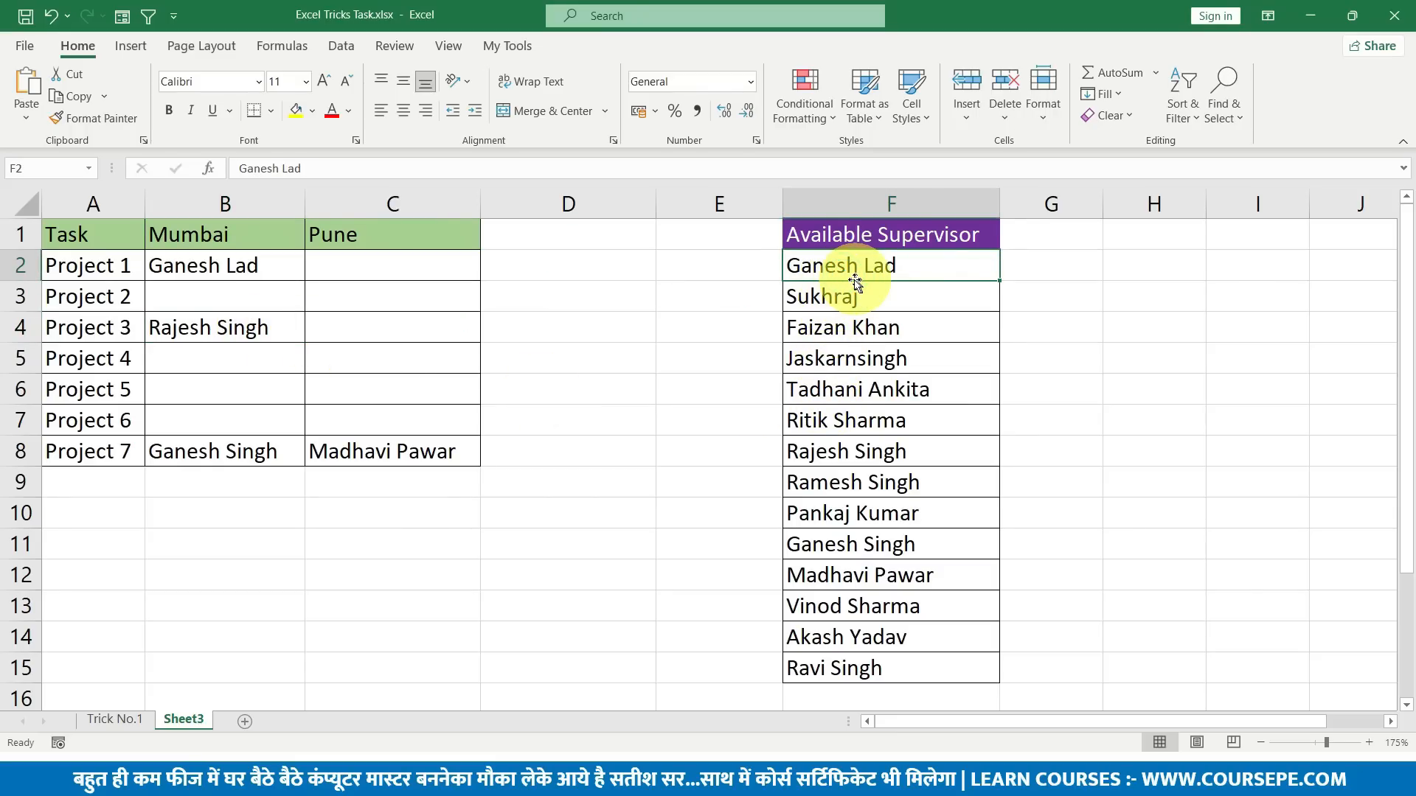
left_click(859, 301)
left_click(878, 338)
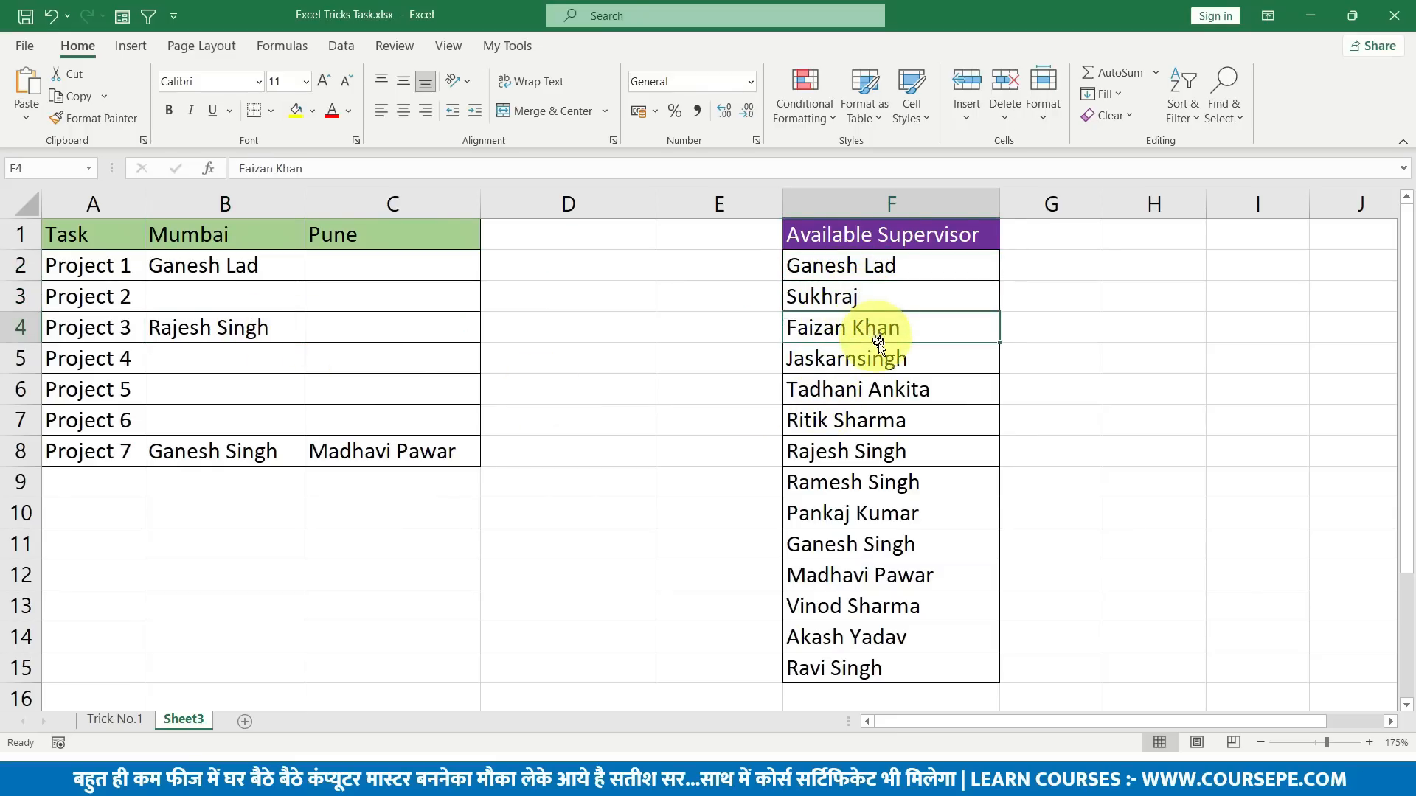
left_click(885, 360)
left_click(885, 392)
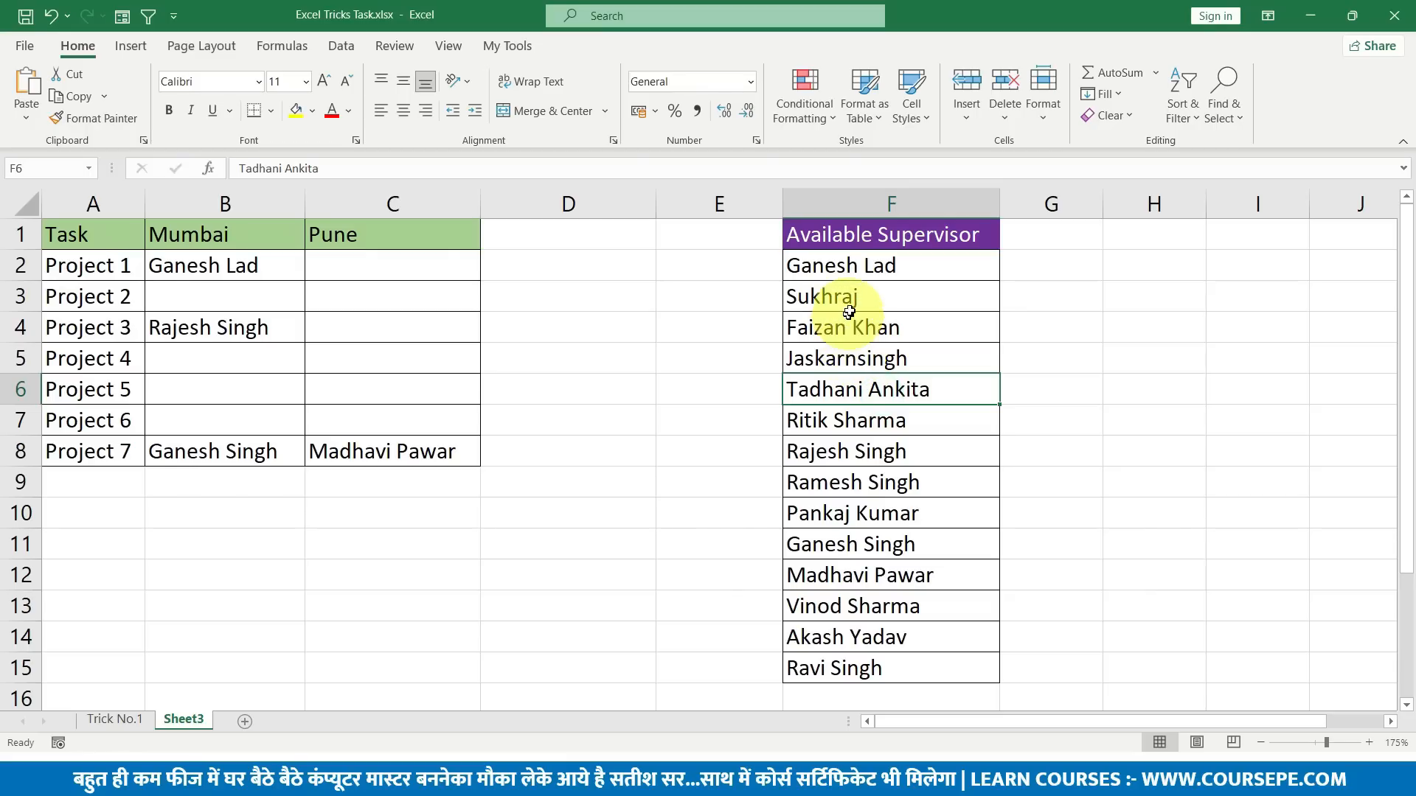
left_click_drag(849, 309, 852, 391)
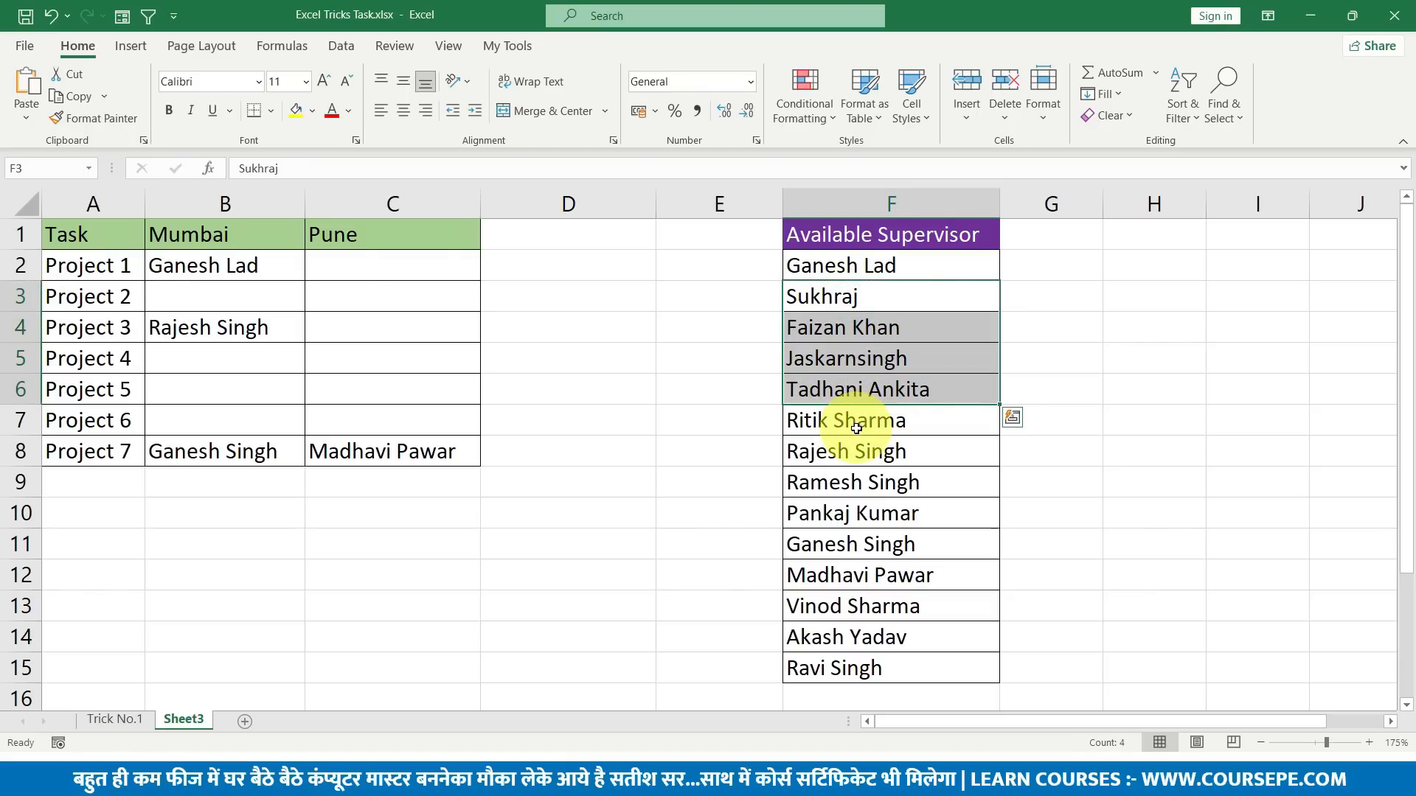
left_click(856, 426)
left_click(858, 442)
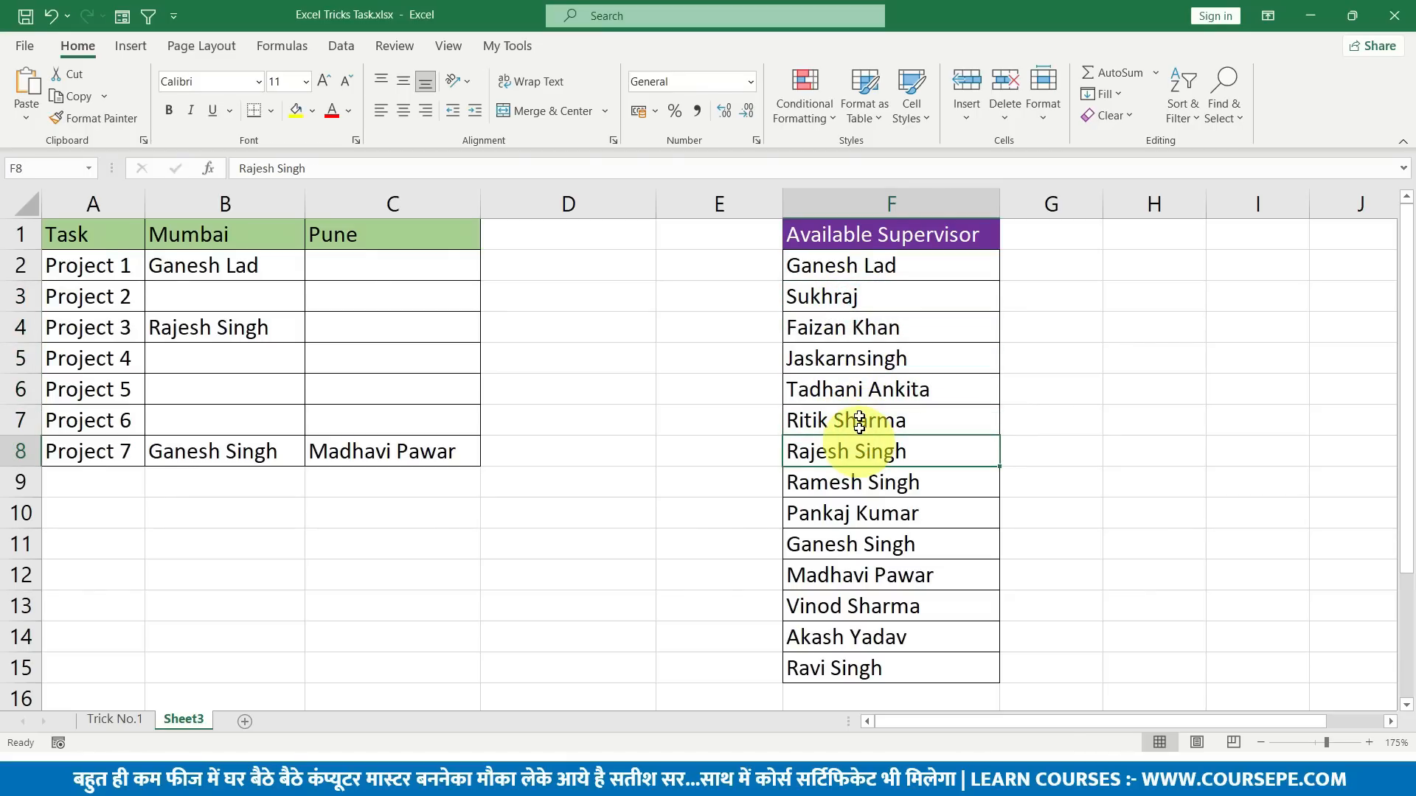
left_click_drag(831, 298, 841, 419)
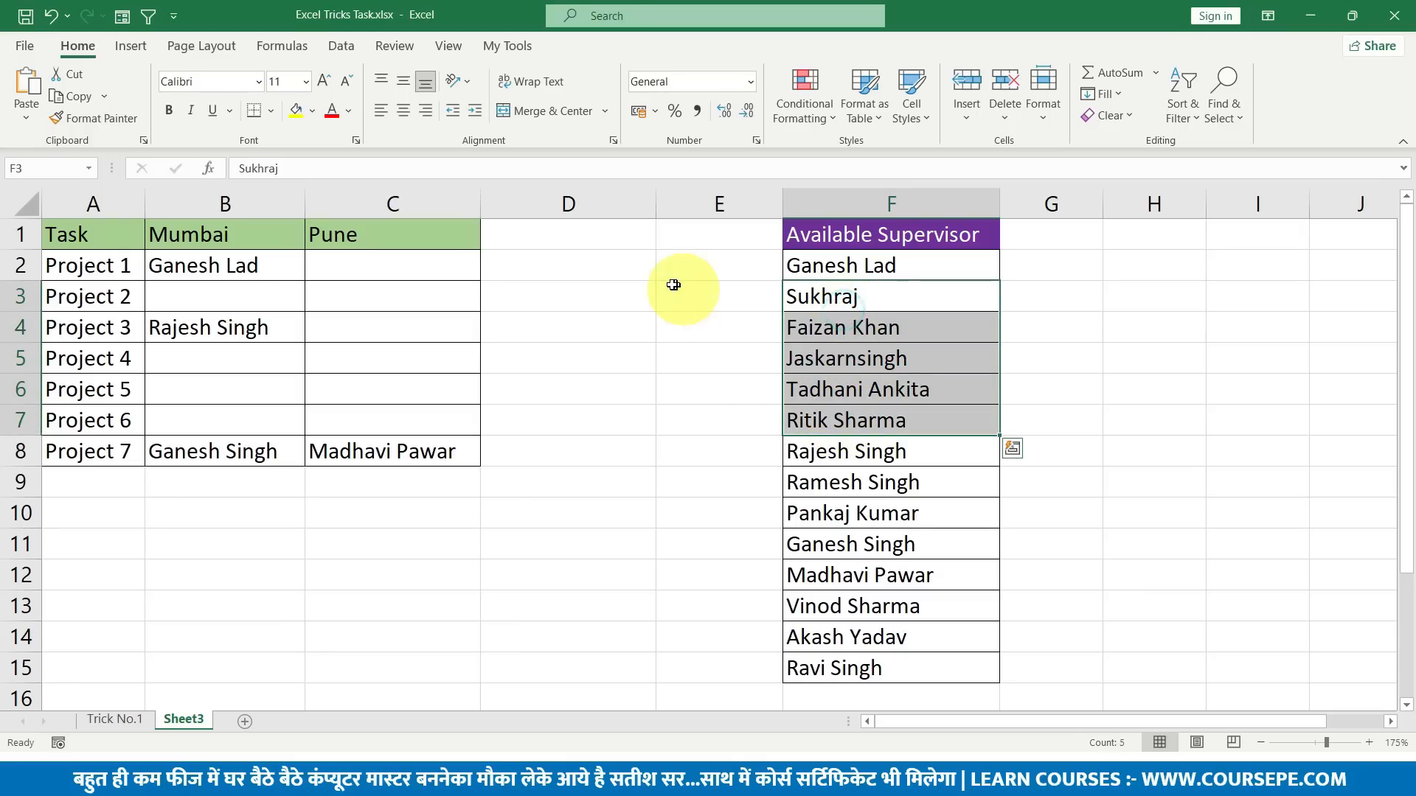
Enter =FILTER(F2:F15,COUNTIF(B2:C8,F2:F15)=0 in D2 to list only the unassigned supervisors, leaving the formula open for editing.
double_click(595, 260)
type("=fitl")
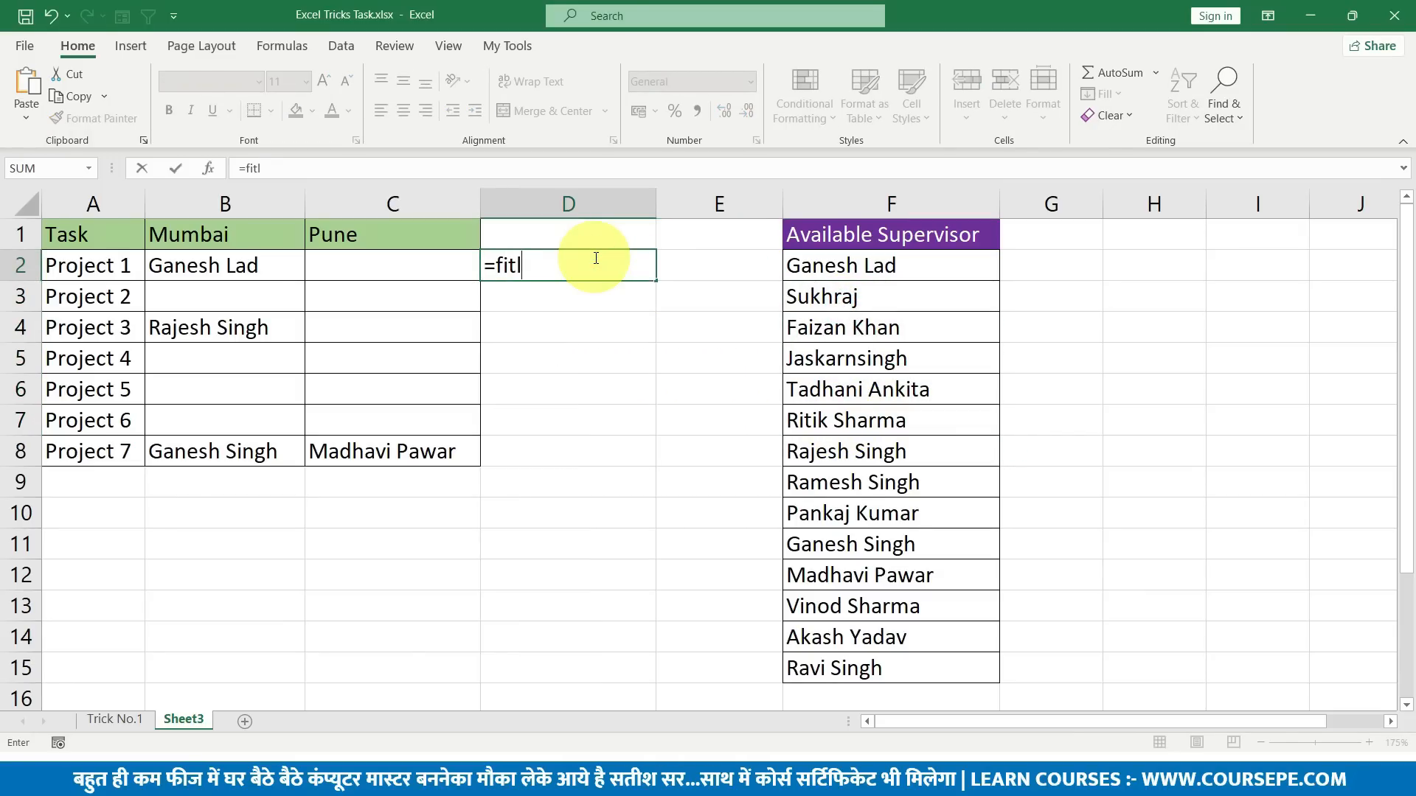
key("BackSpace")
key("BackSpace")
type("lt")
key("Tab")
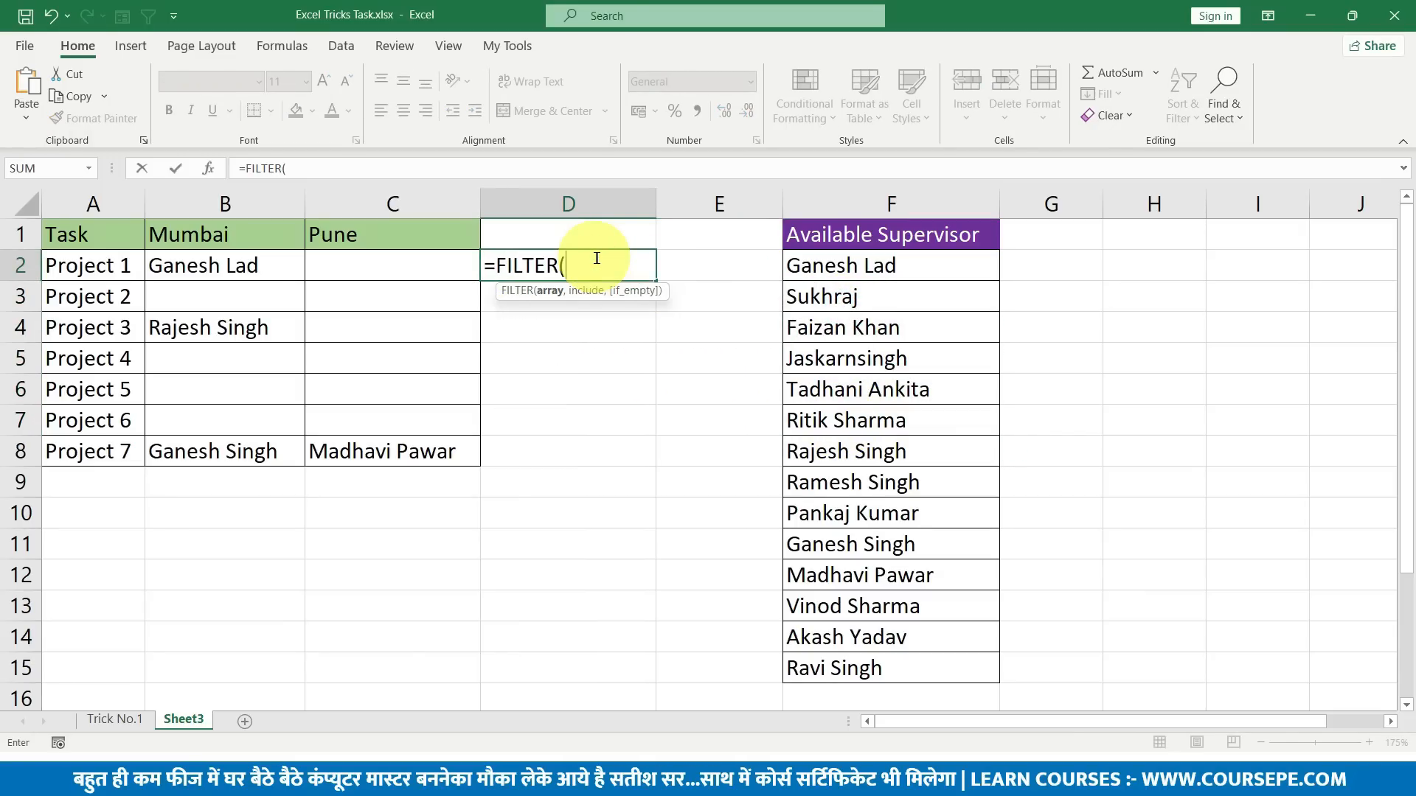
left_click_drag(901, 273, 863, 665)
type(",")
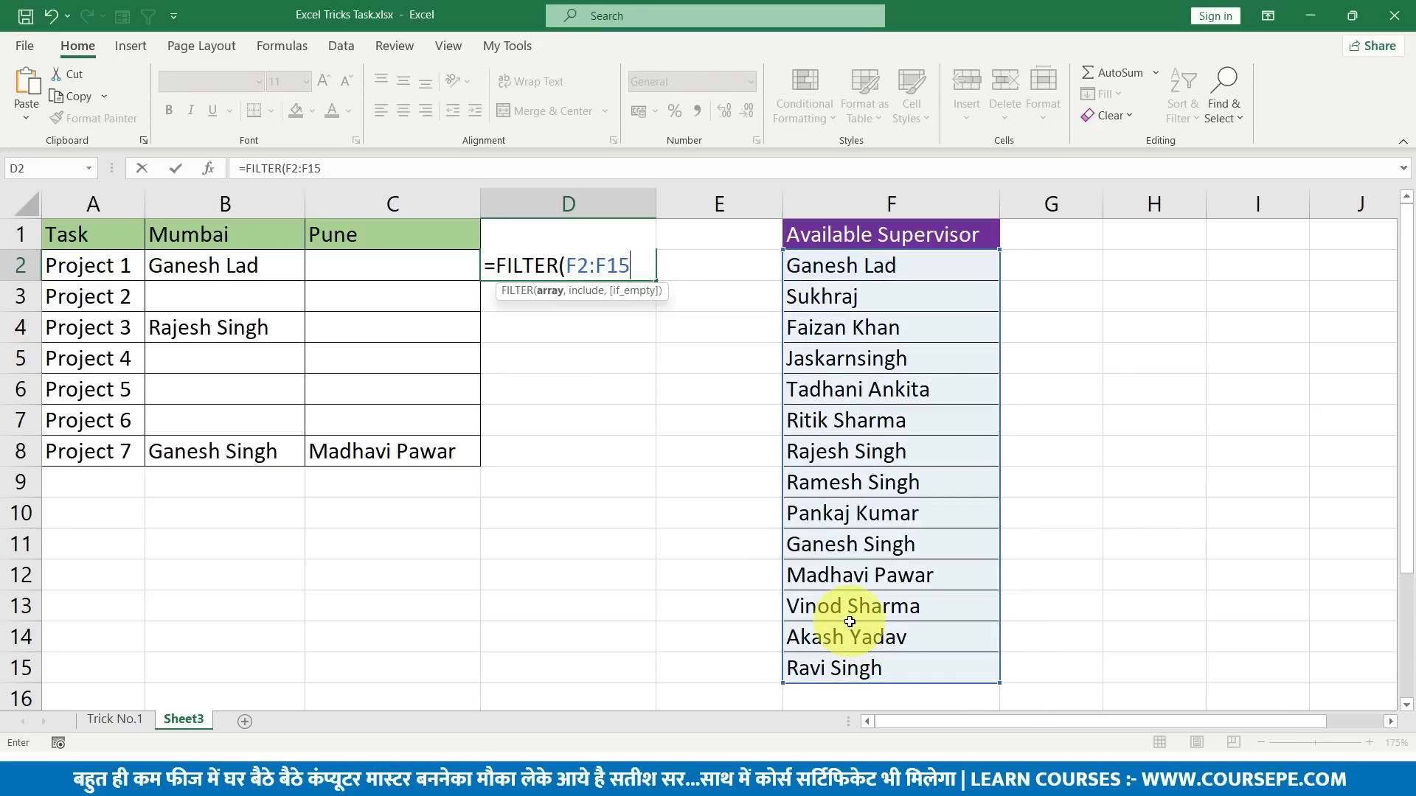
type("COUNTIF(B2:C8,F2:F15)=0")
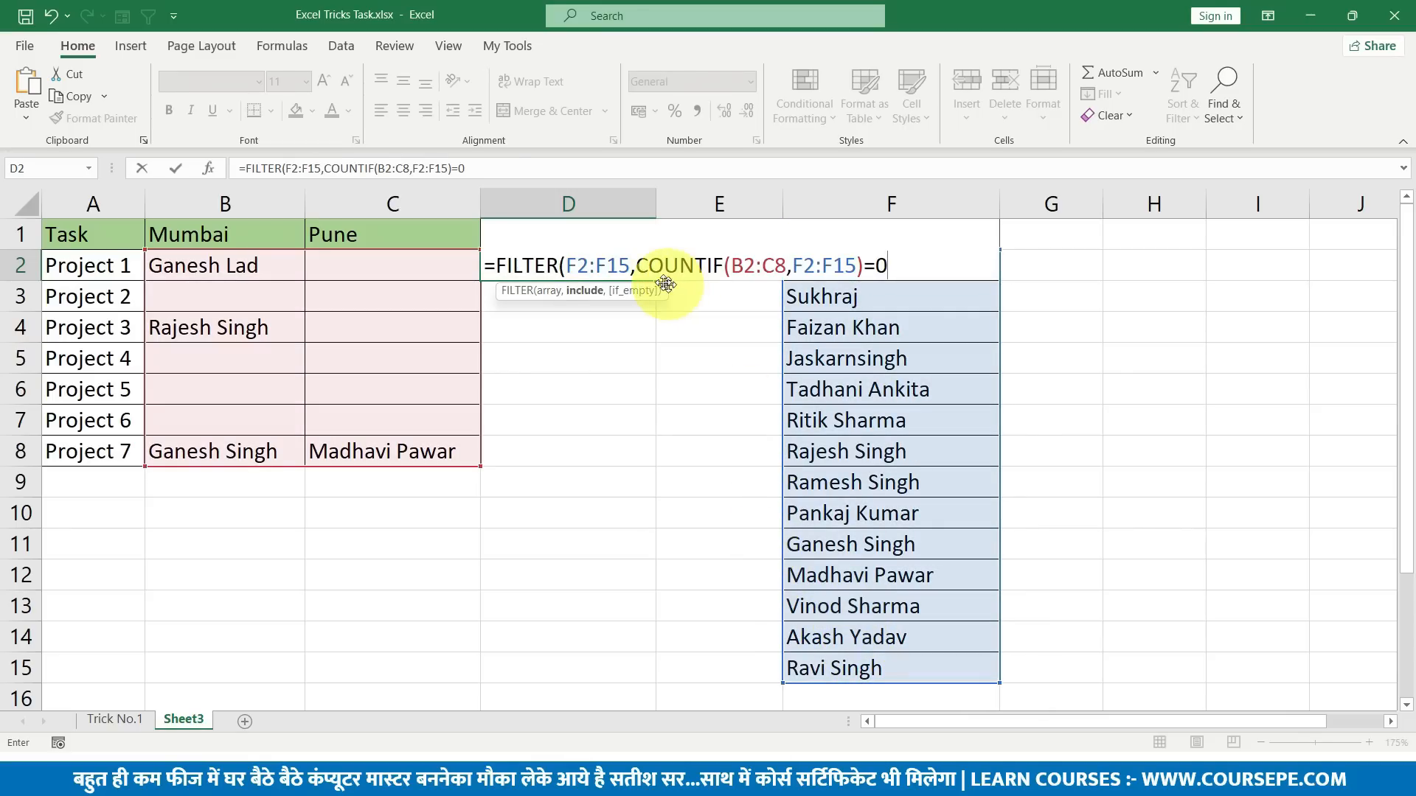
Evaluate the COUNTIF condition inside D2's FILTER formula, examine its TRUE/FALSE values against the supervisor list, and restore the condition.
left_click_drag(640, 265, 909, 237)
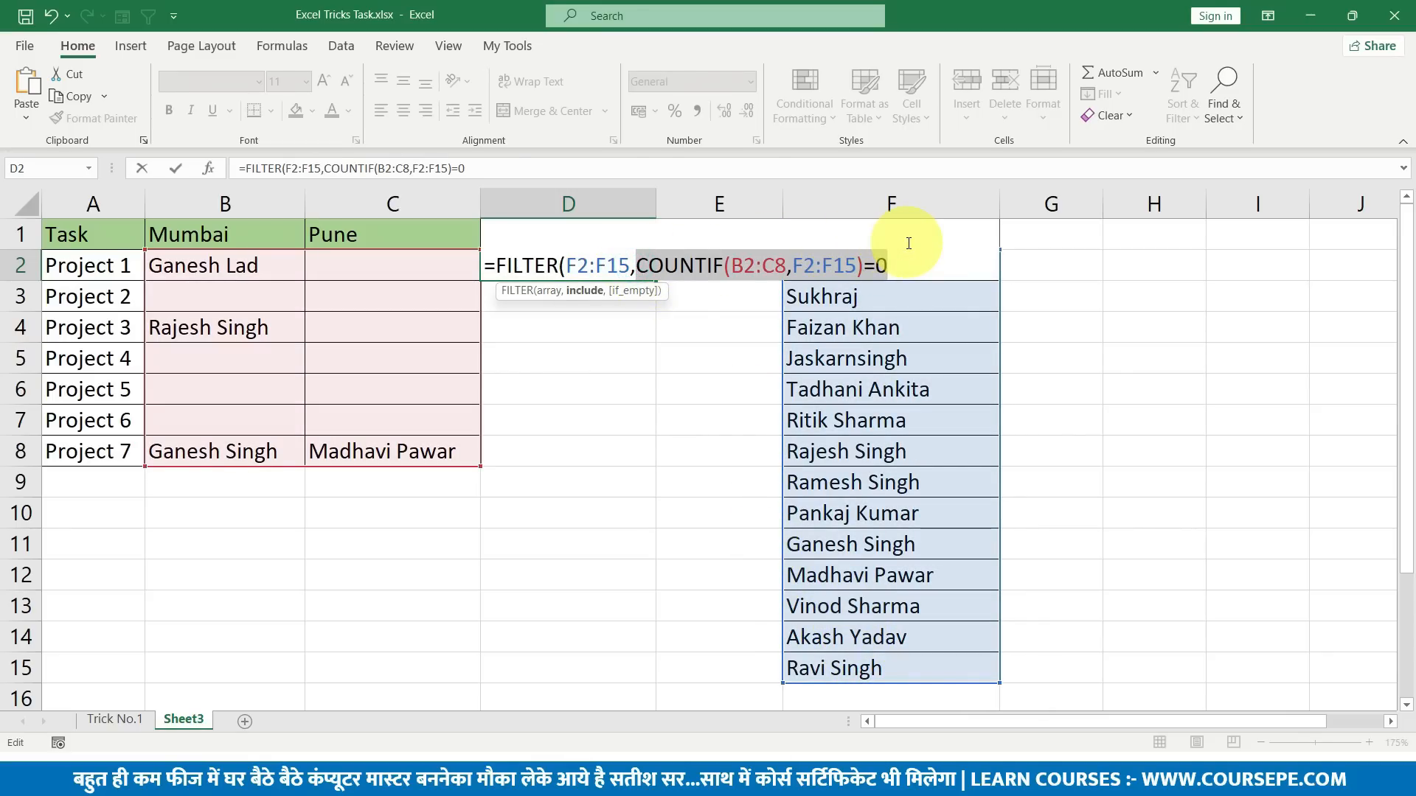
key("F9")
left_click(643, 265)
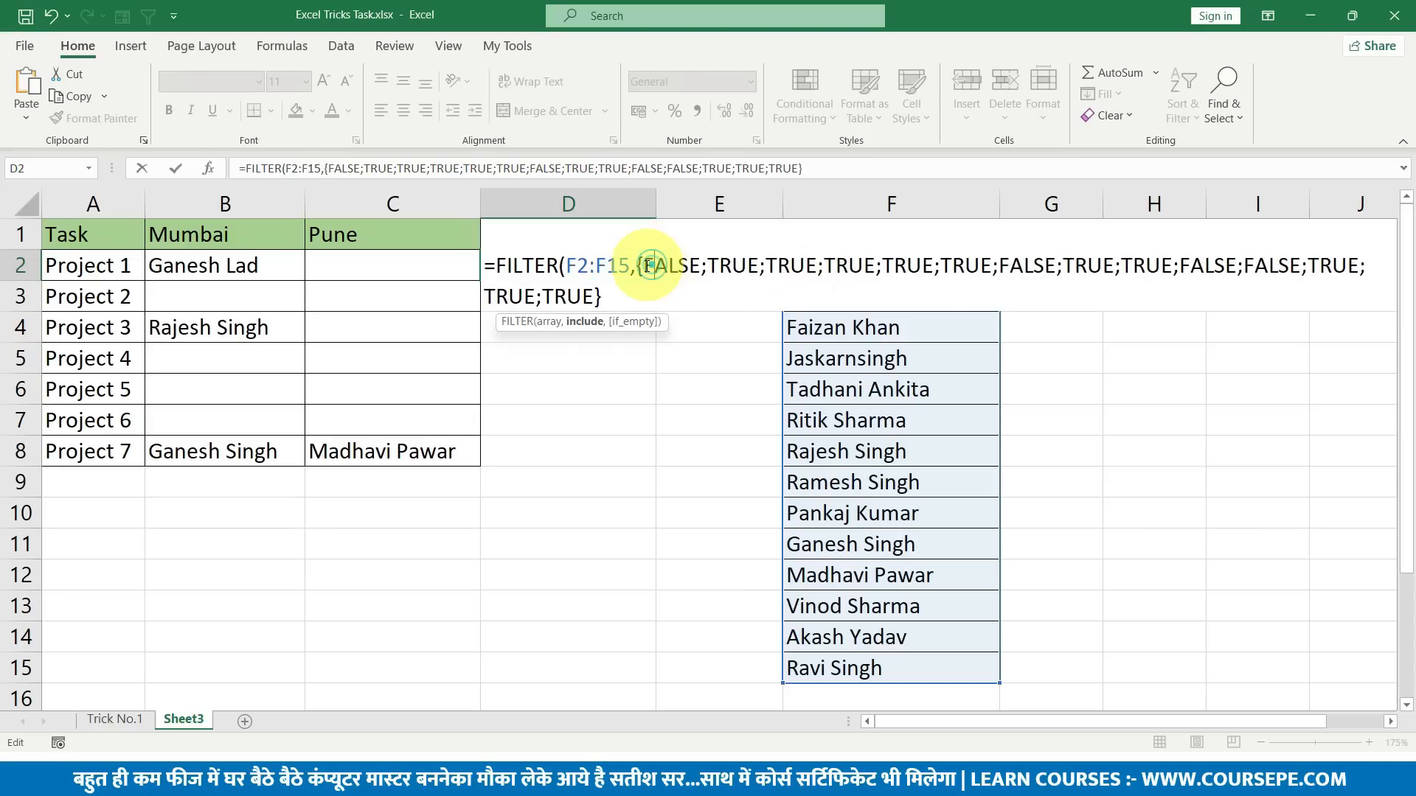
left_click_drag(643, 265, 697, 266)
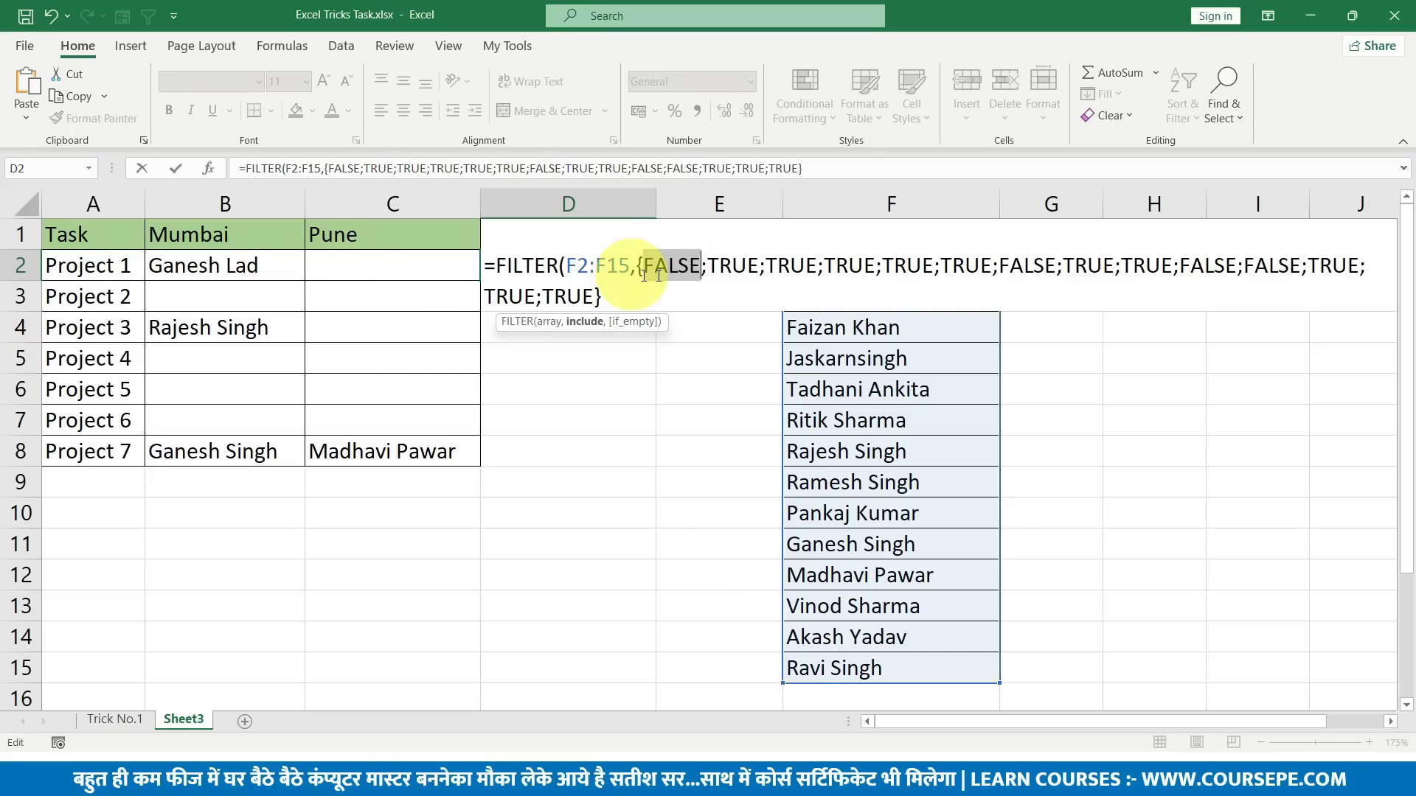
left_click(710, 266)
left_click(750, 266)
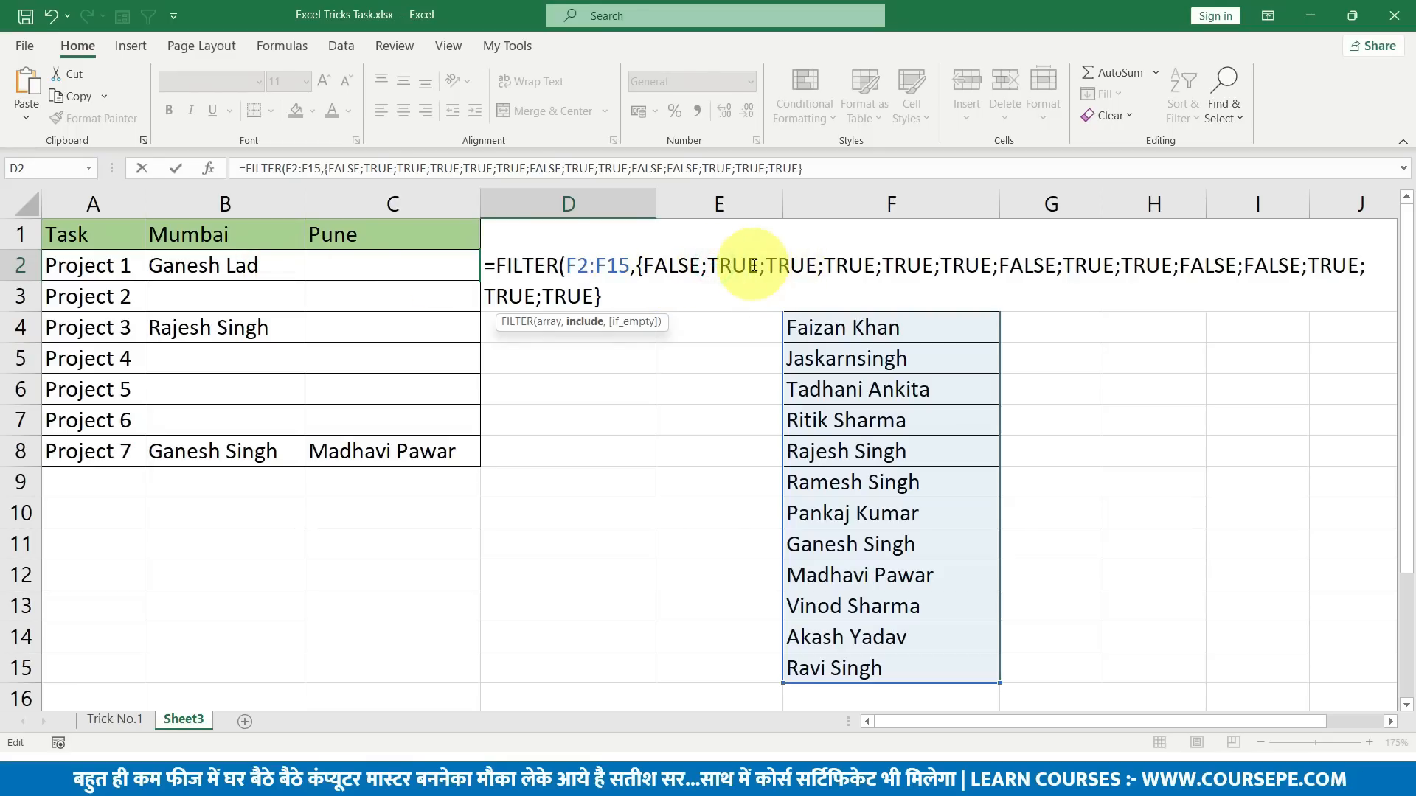
left_click(974, 265)
left_click_drag(708, 265, 979, 265)
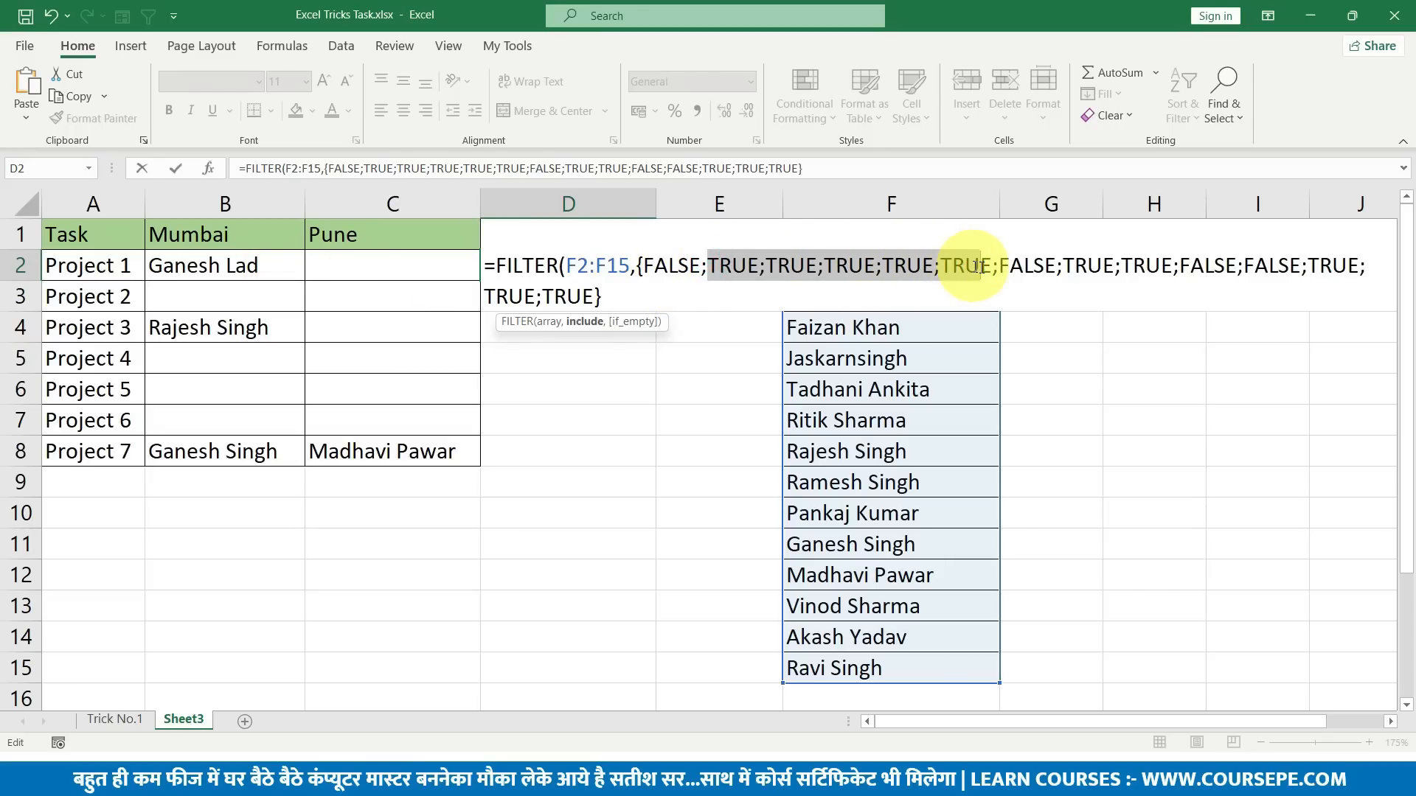
left_click(1025, 267)
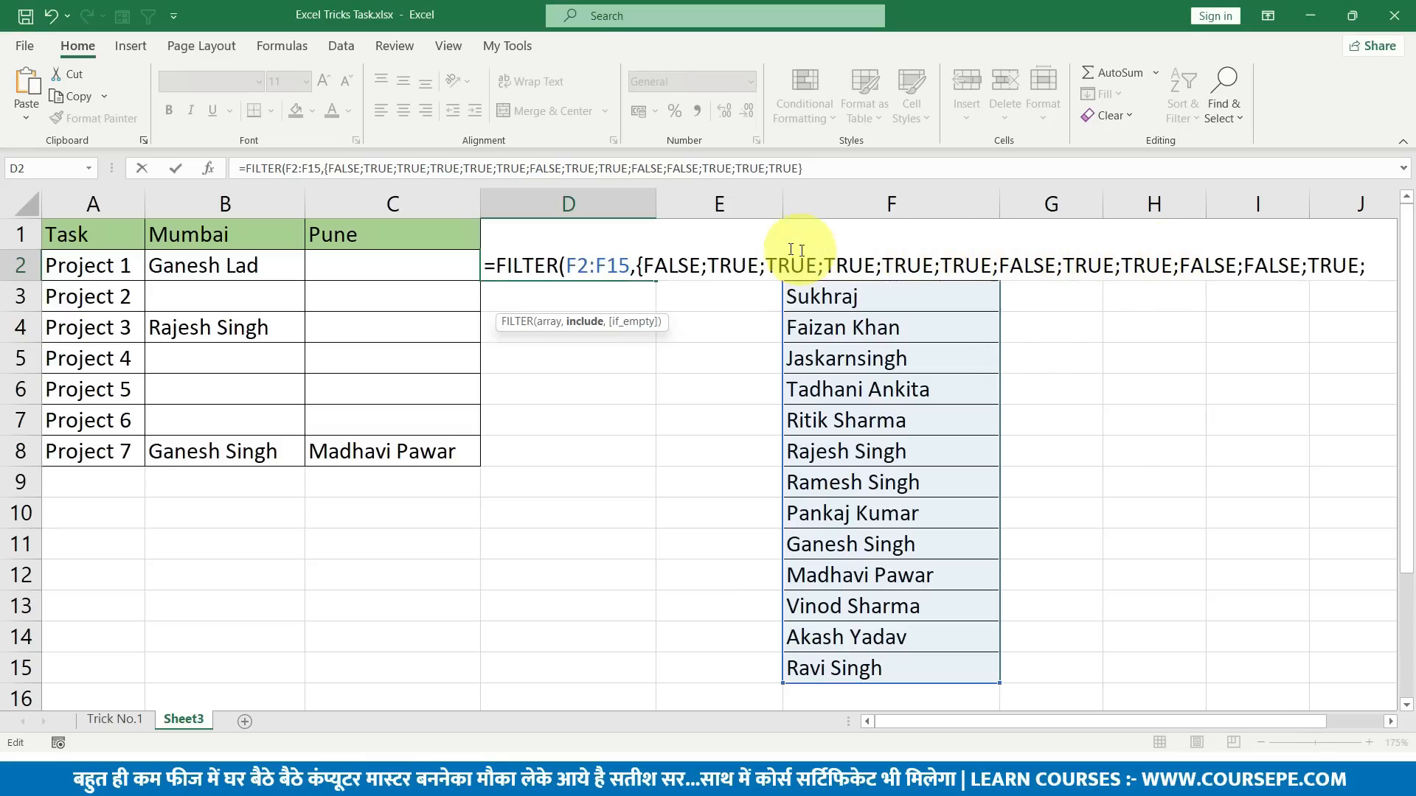
key("ctrl+z")
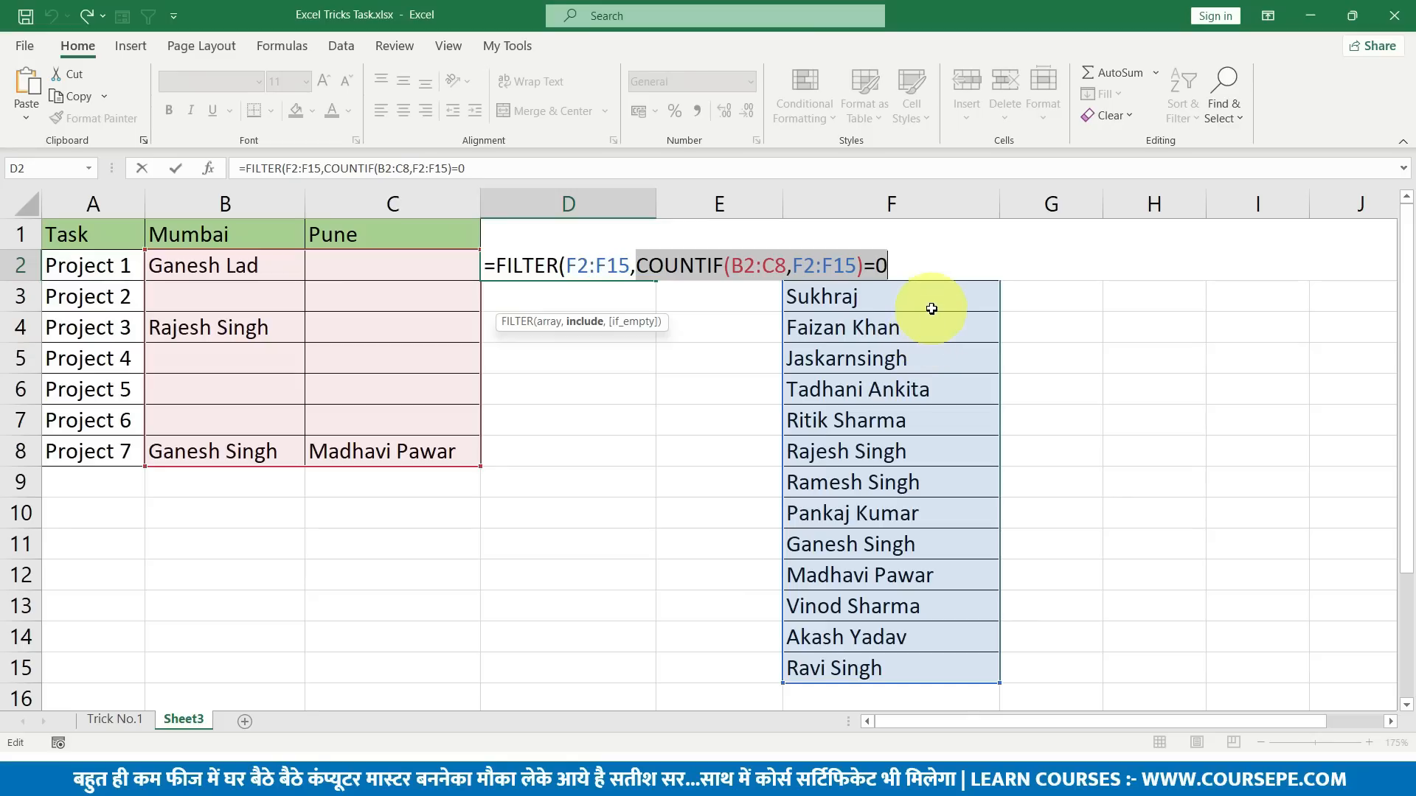
Complete and enter =FILTER(F2:F15,COUNTIF(B2:C8,F2:F15)=0) in D2.
left_click_drag(885, 264, 626, 262)
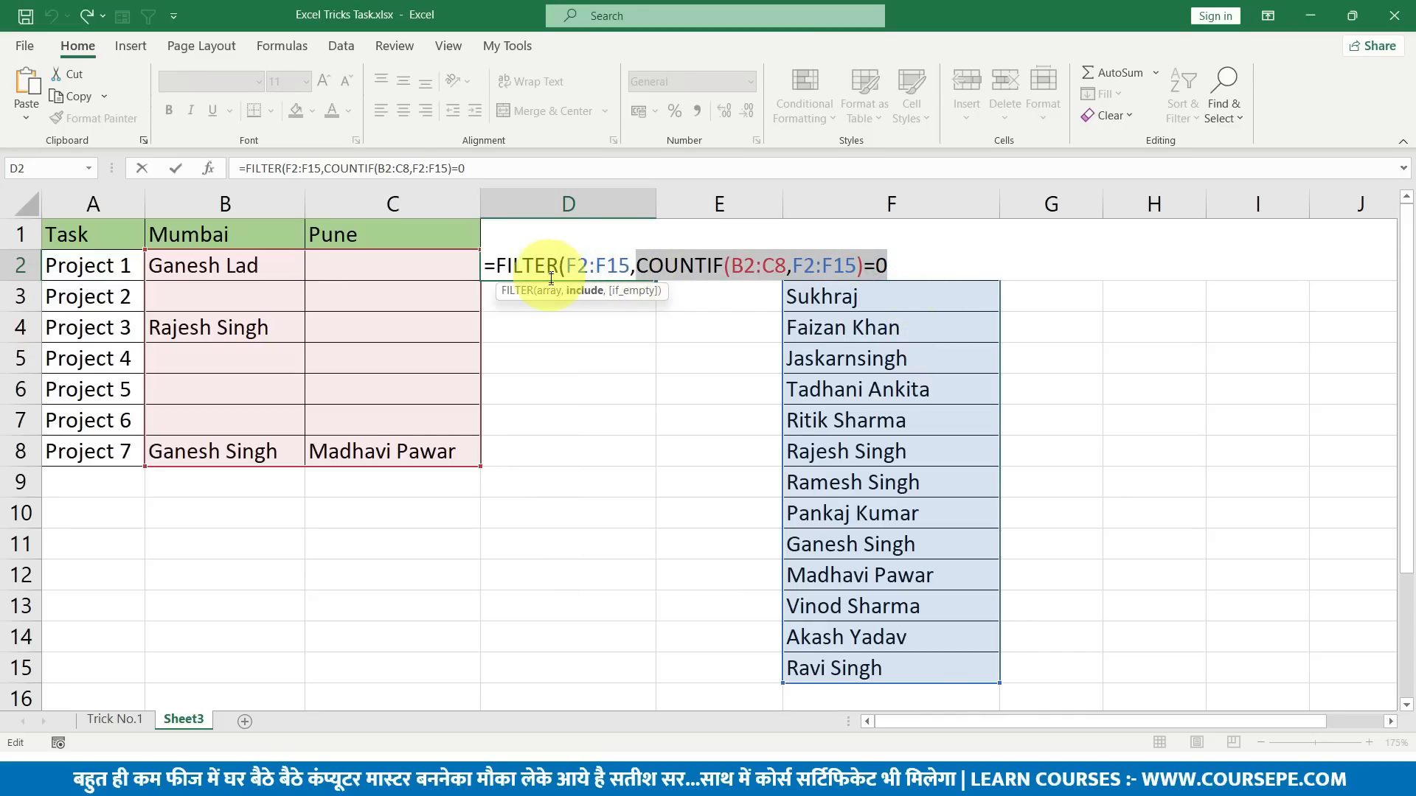
left_click(900, 264)
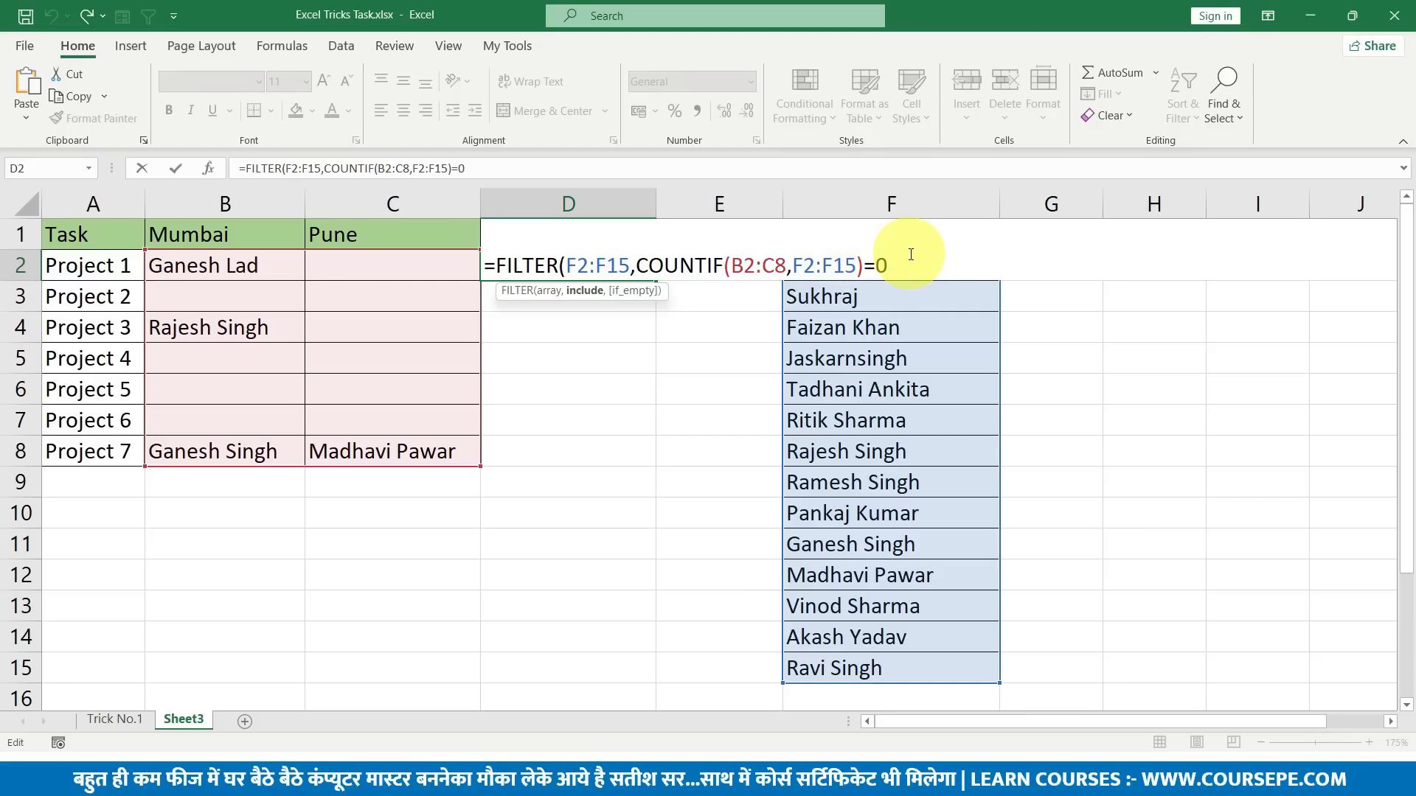
type(")")
key("Return")
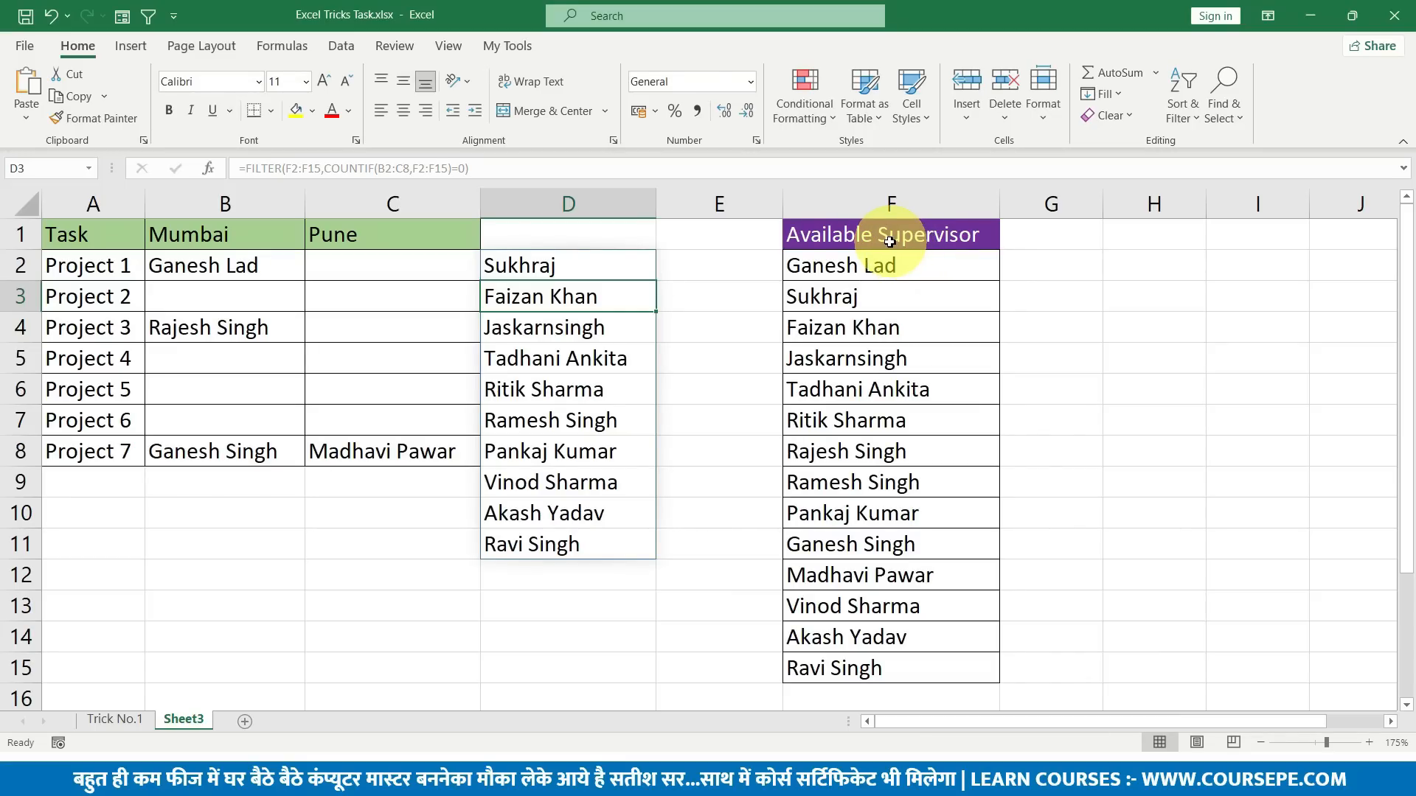
Mark out the filtered names in D2:D11, and clear all supervisor assignments in B2:C8.
mouse_move(549, 266)
left_mouse_down()
mouse_move(543, 354)
mouse_move(584, 550)
left_mouse_up()
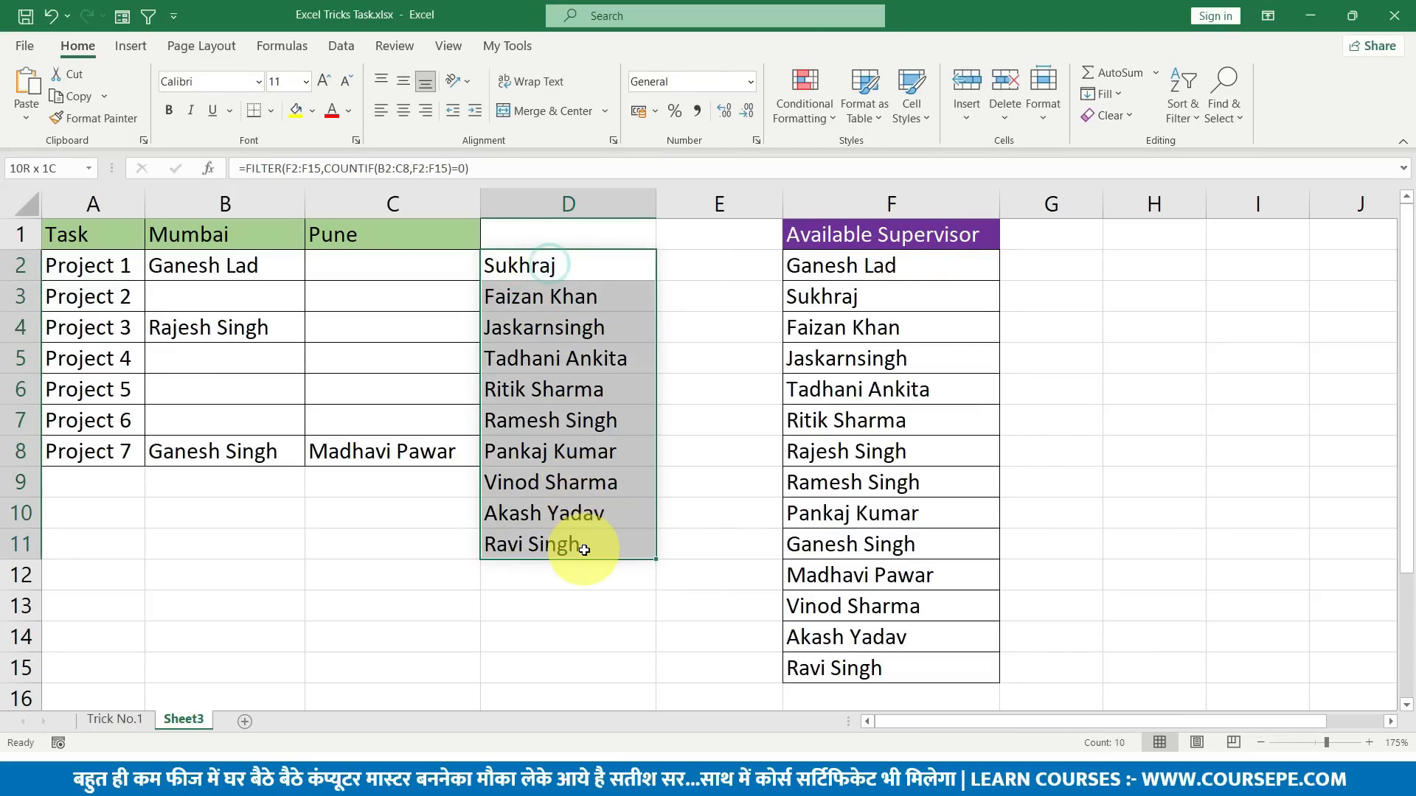
left_click_drag(221, 266, 356, 451)
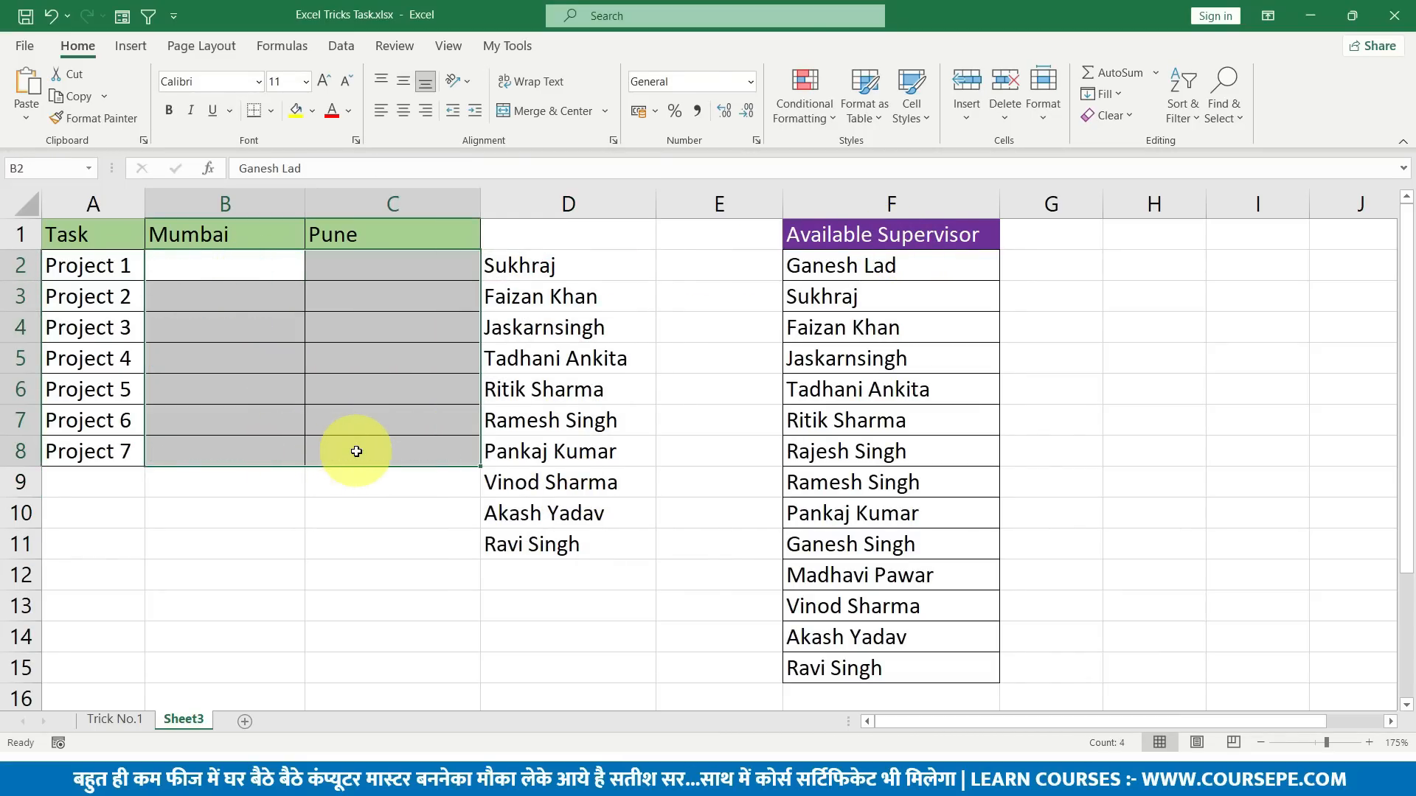
key("Delete")
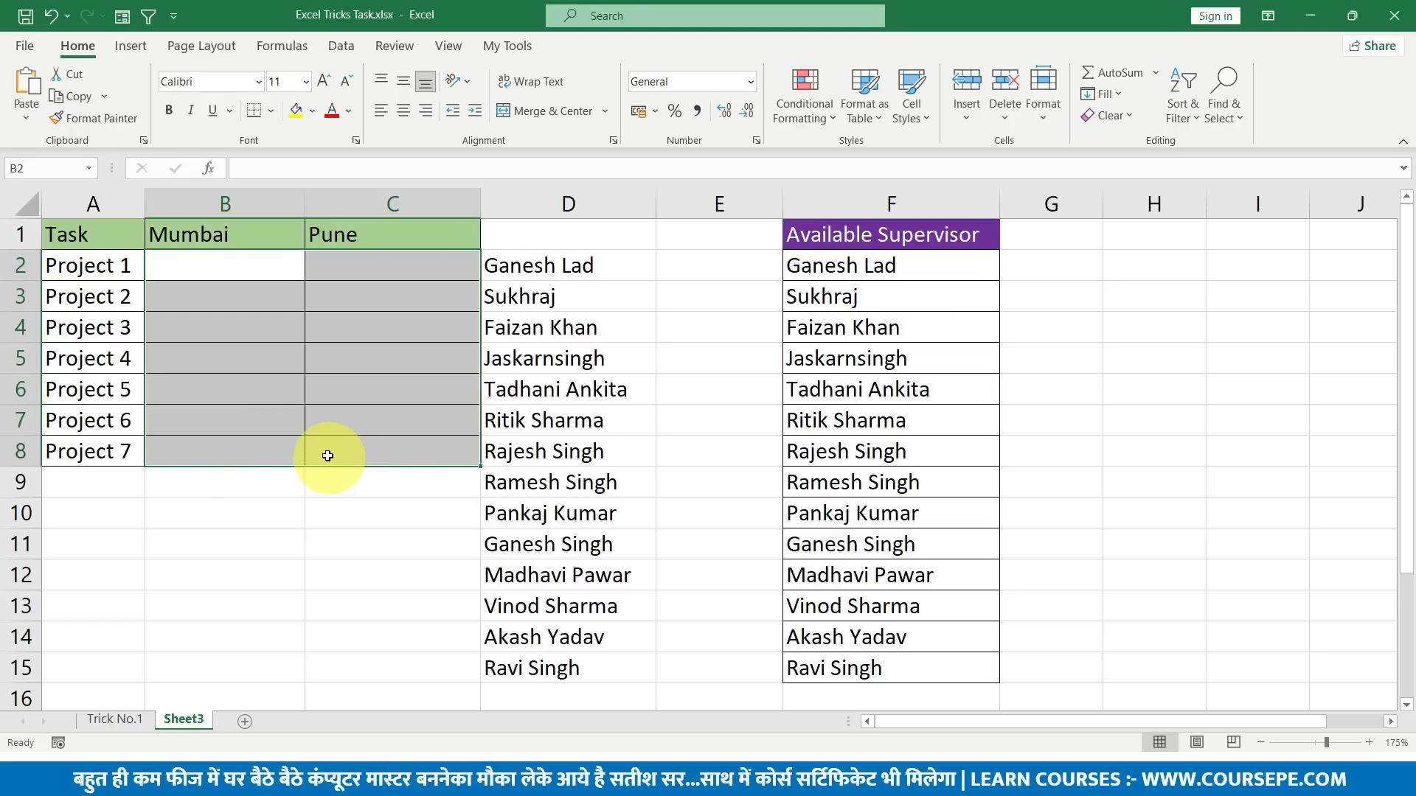
Copy the supervisor name from F10 to the Mumbai cell for Project 2 and check the filtered list in column D.
left_click(878, 510)
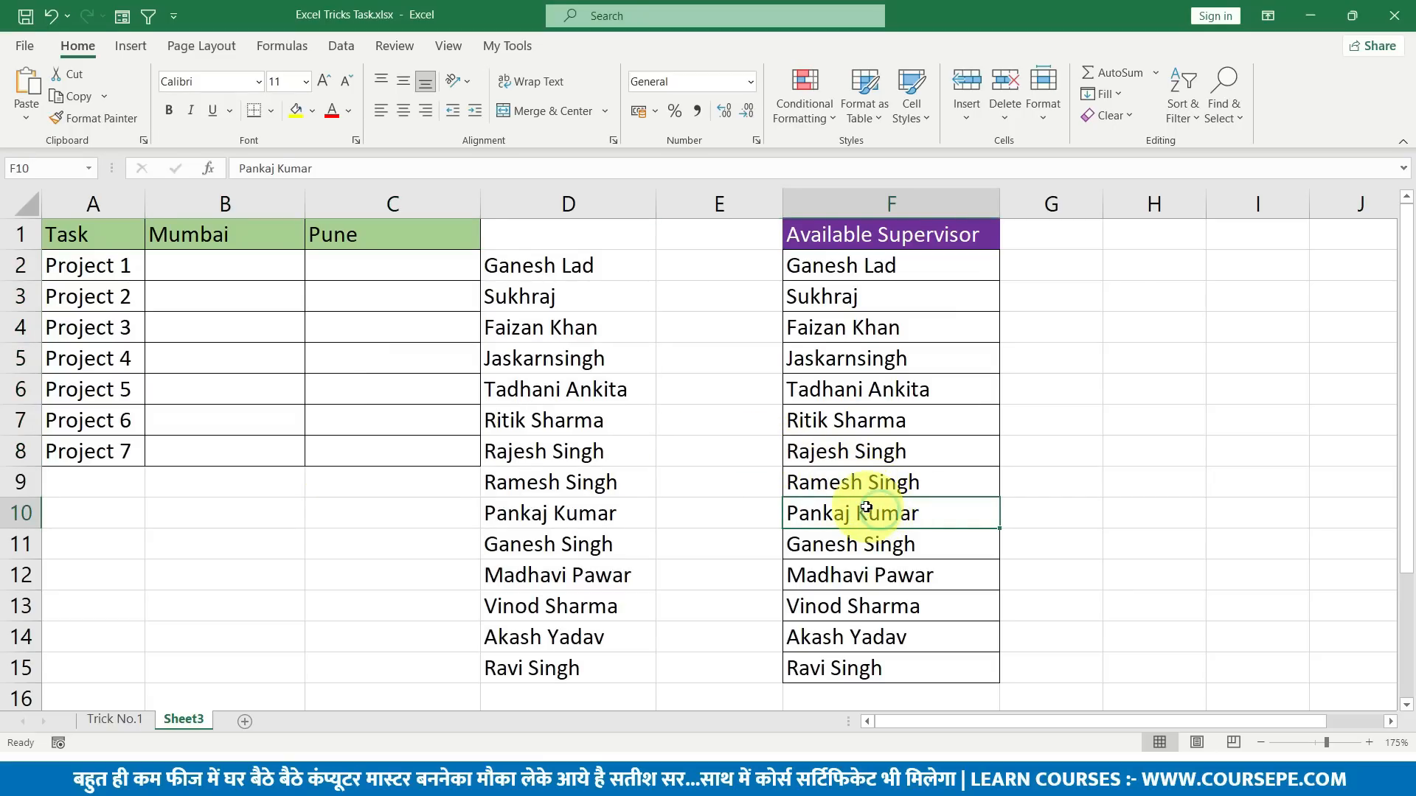
key("ctrl+c")
left_click(255, 301)
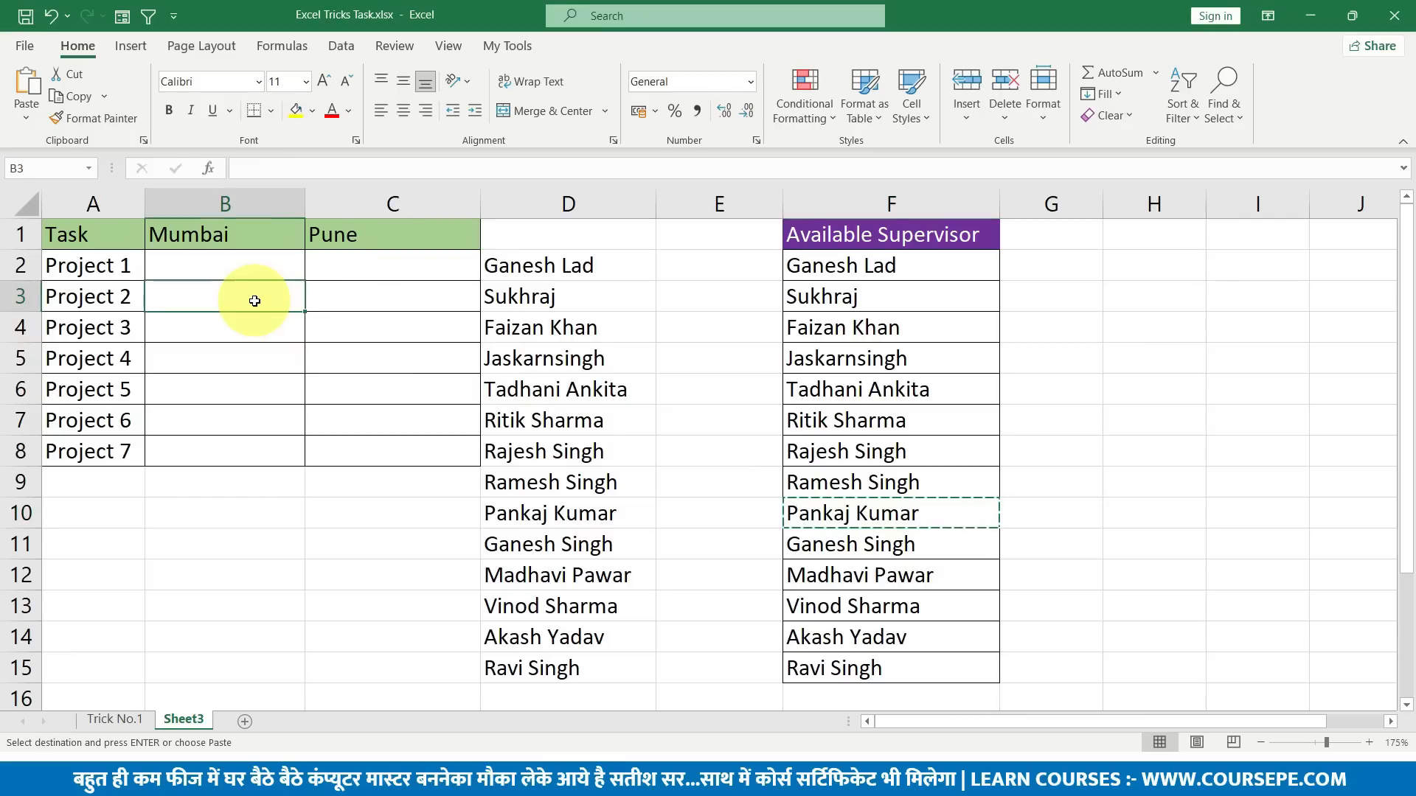
key("ctrl+v")
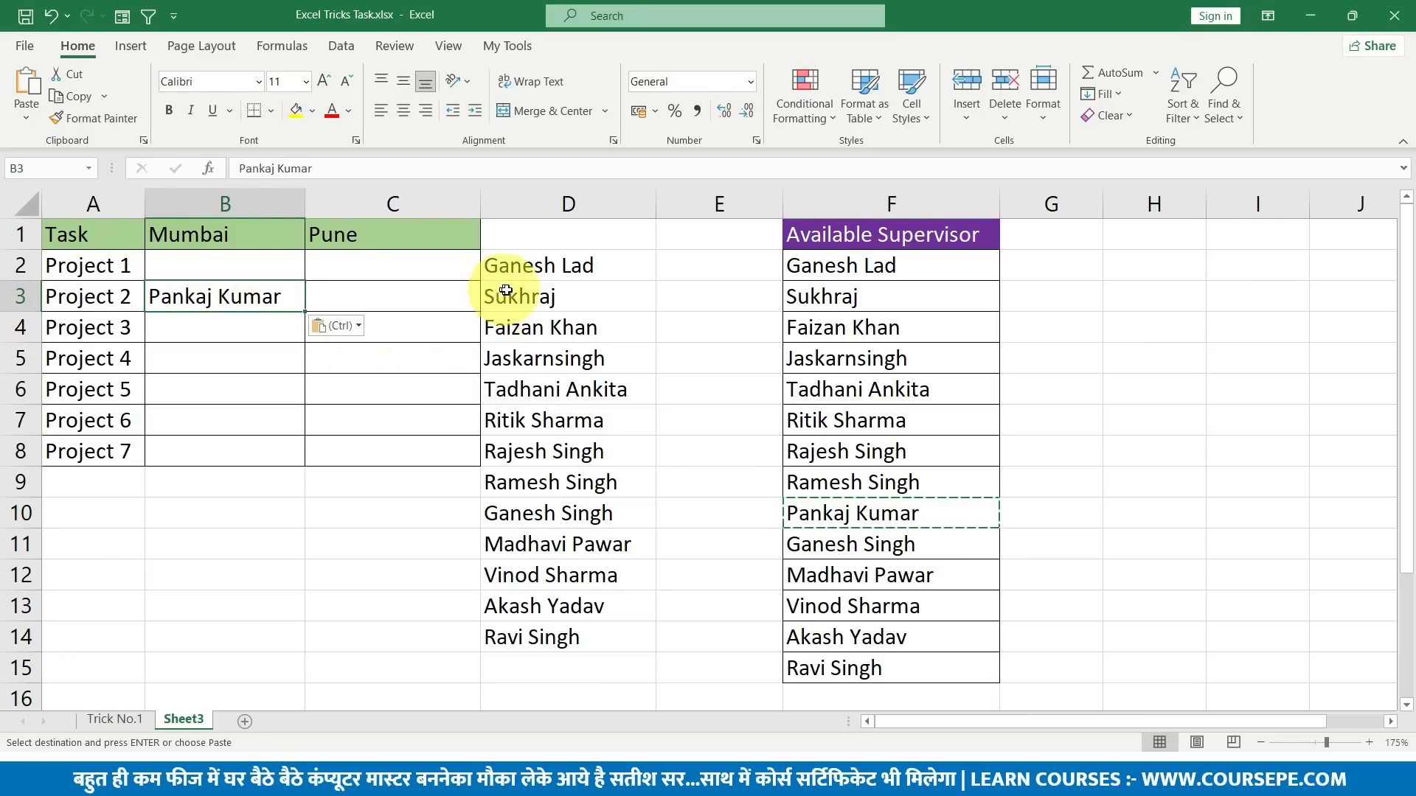
left_click_drag(523, 270, 520, 639)
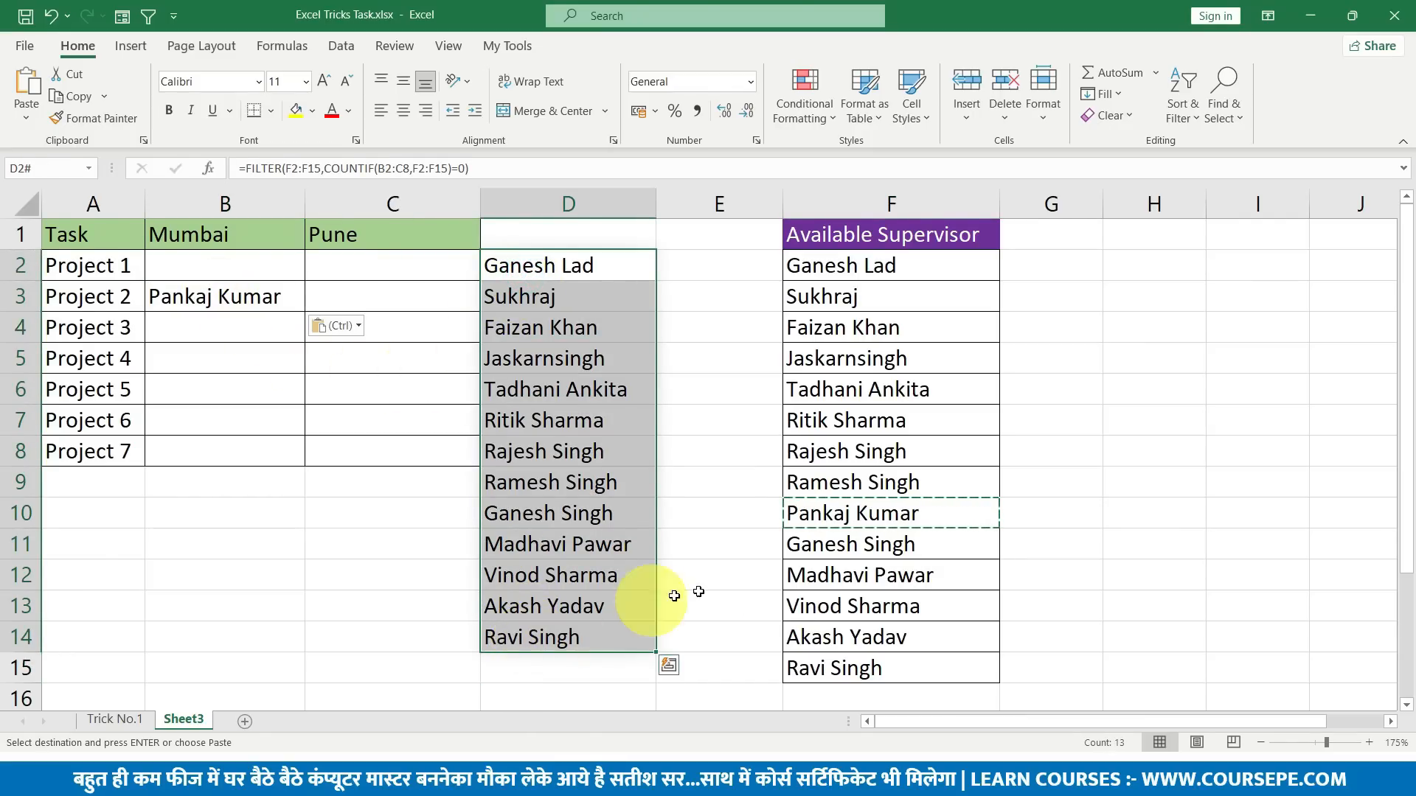
Copy the supervisor name from F12 to the Mumbai cell for Project 3 and check the updated list in column D.
left_click(838, 570)
key("ctrl+c")
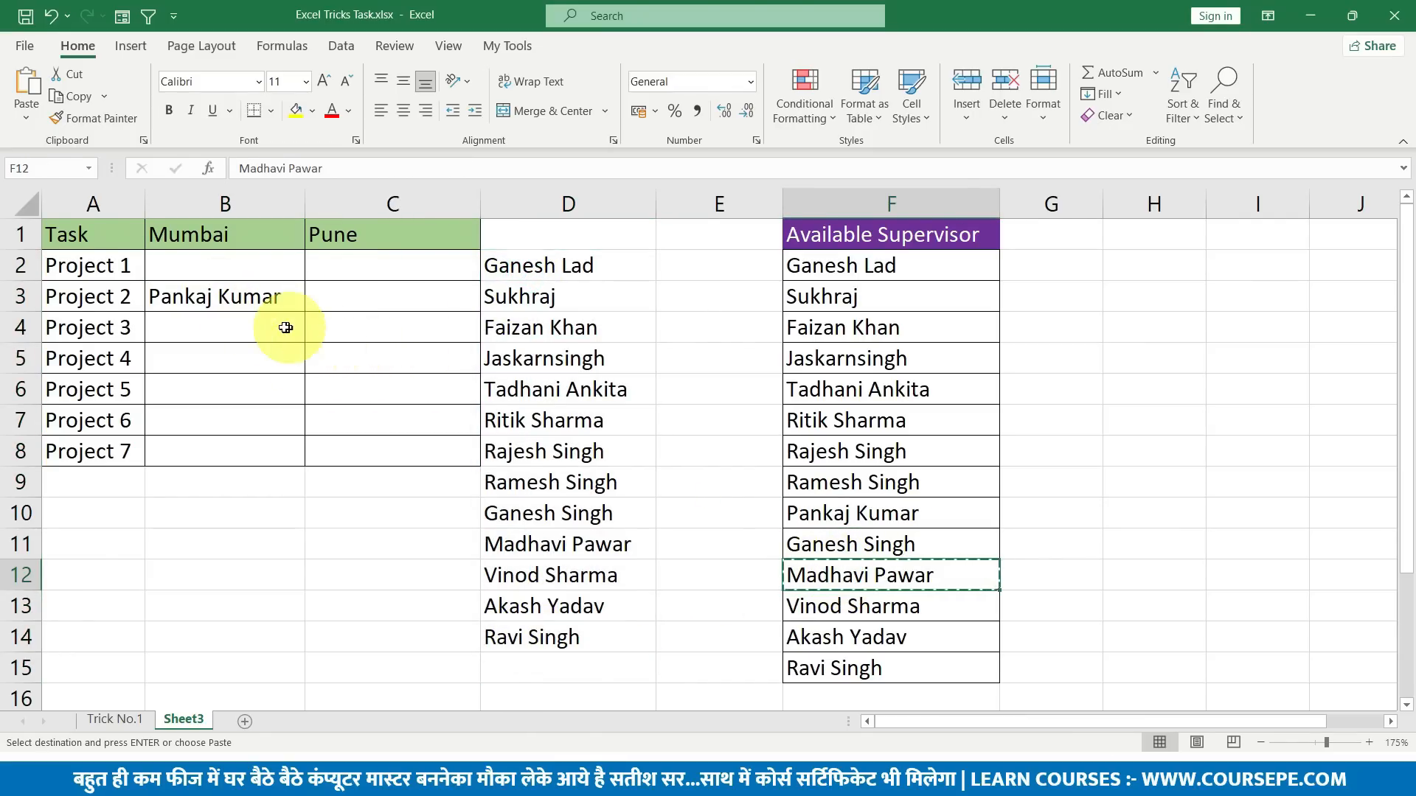
left_click(255, 327)
key("ctrl+v")
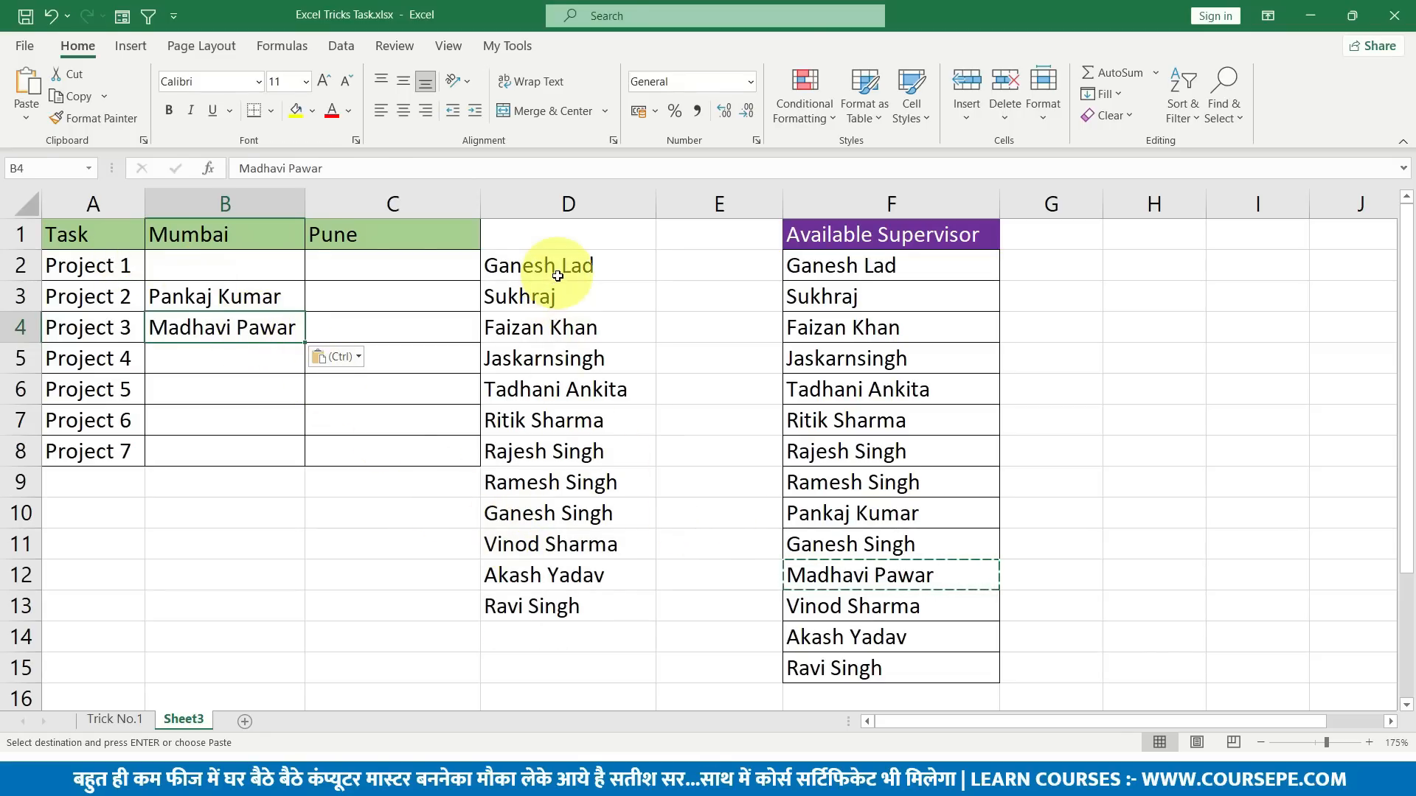
left_click_drag(538, 268, 544, 600)
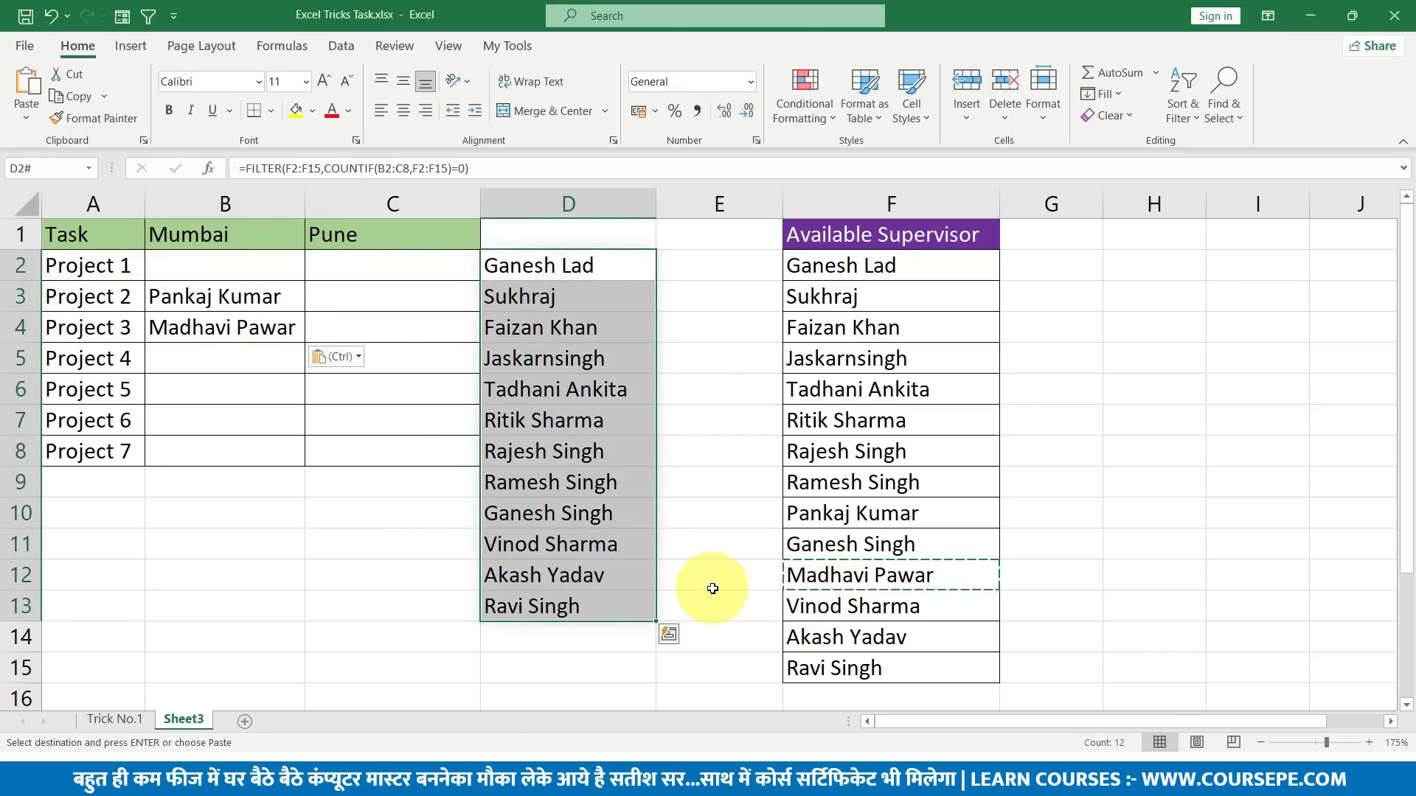
Change the COUNTIF condition in D2 to =1 to list only assigned supervisors, and compare the result with B2:C8.
left_click_drag(252, 264, 392, 435)
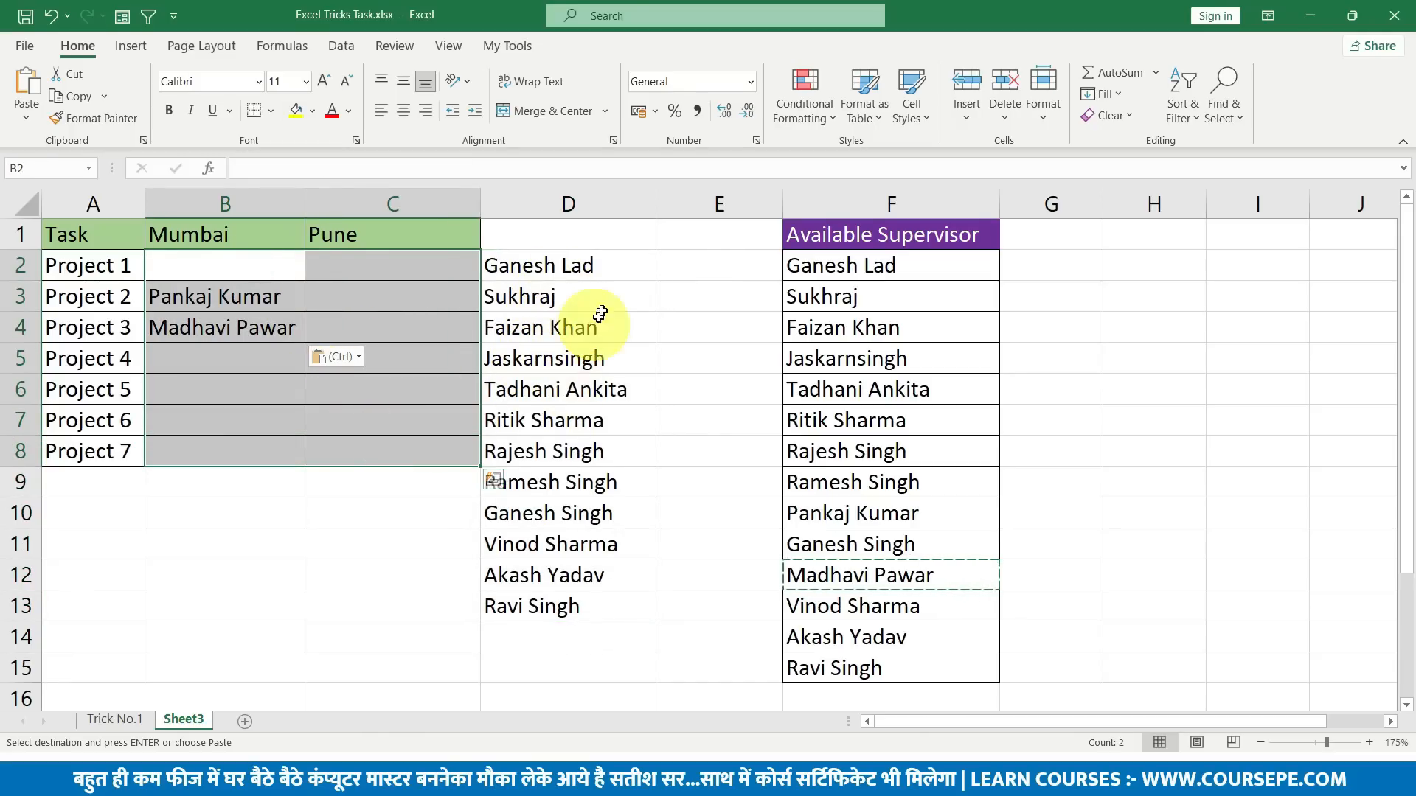
double_click(623, 264)
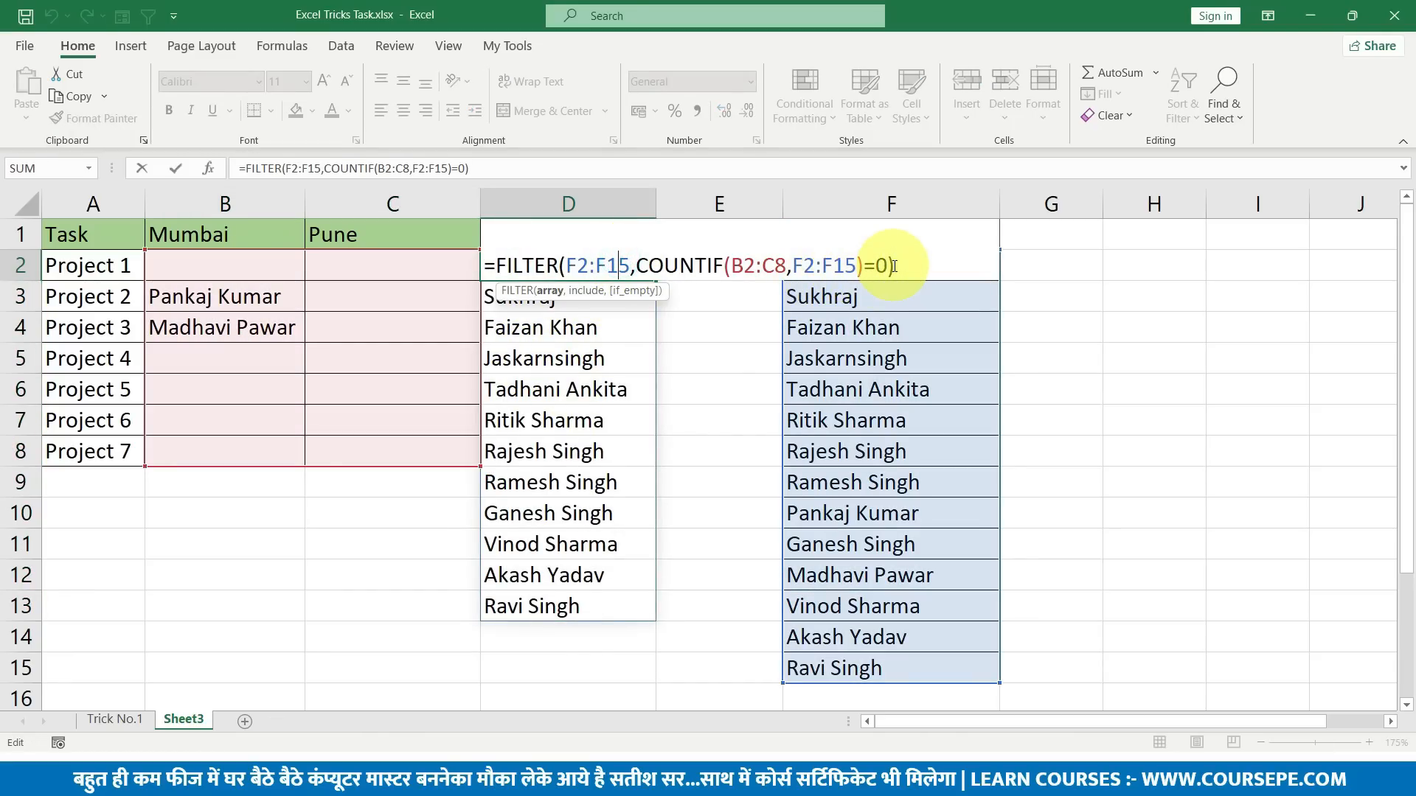
left_click(882, 264)
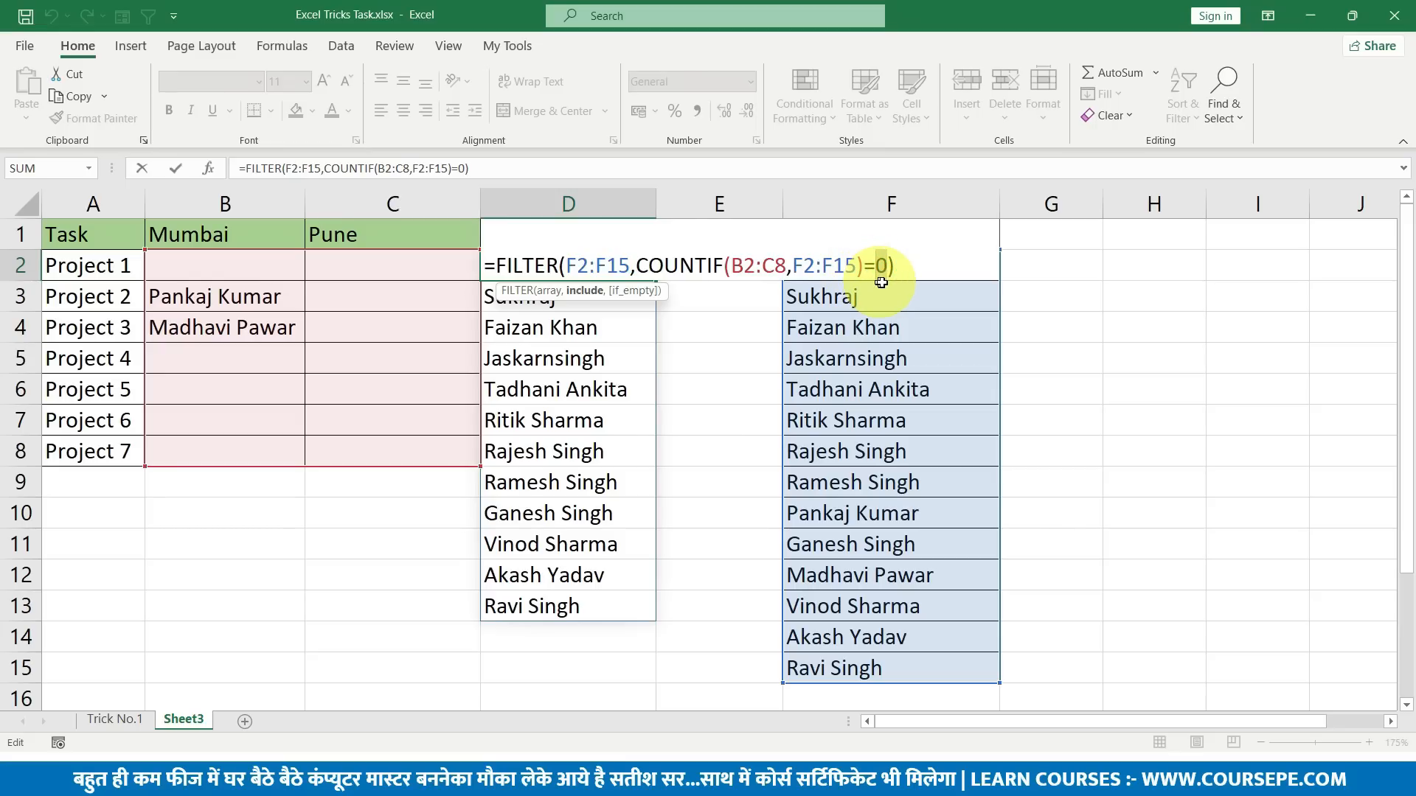
key("Return")
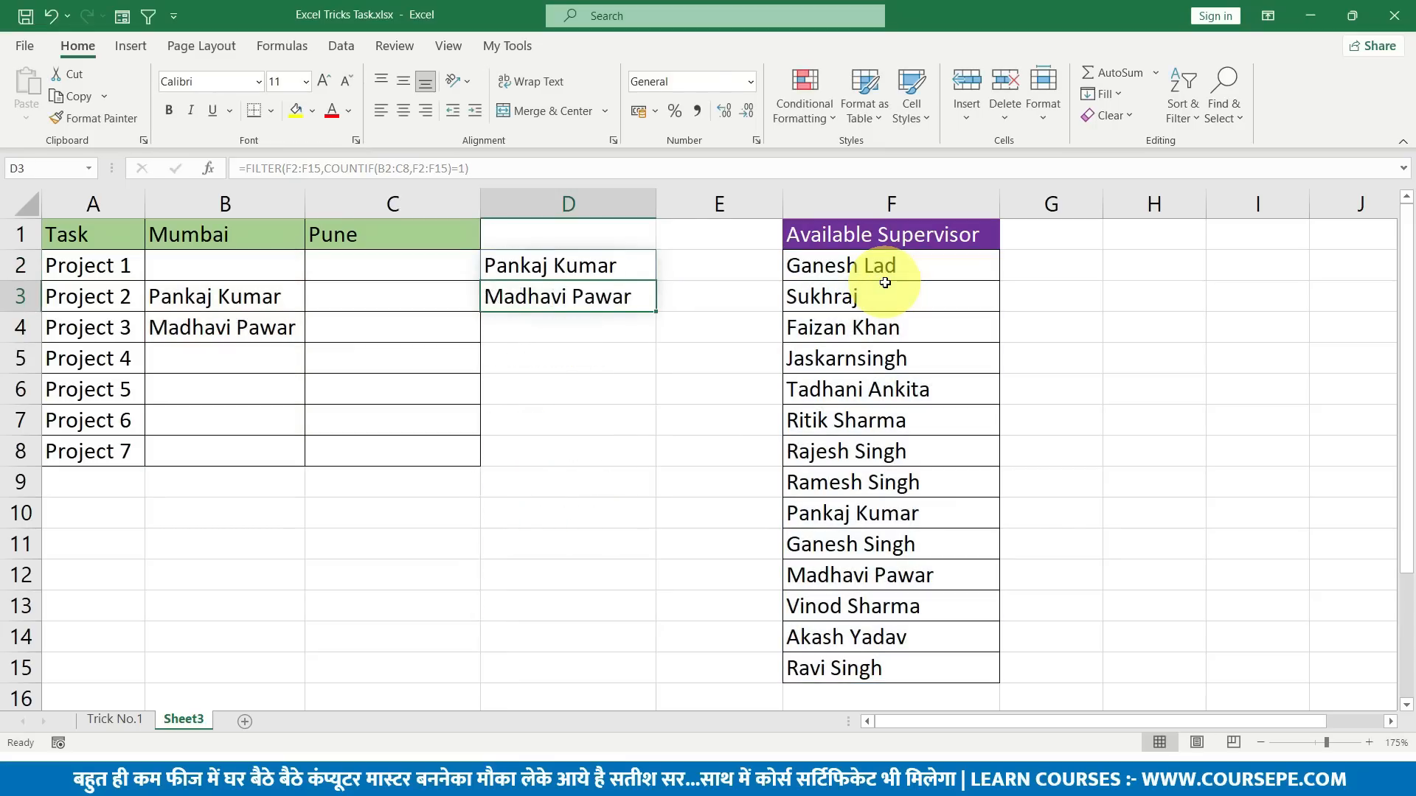
left_click_drag(176, 267, 398, 443)
left_click(586, 269)
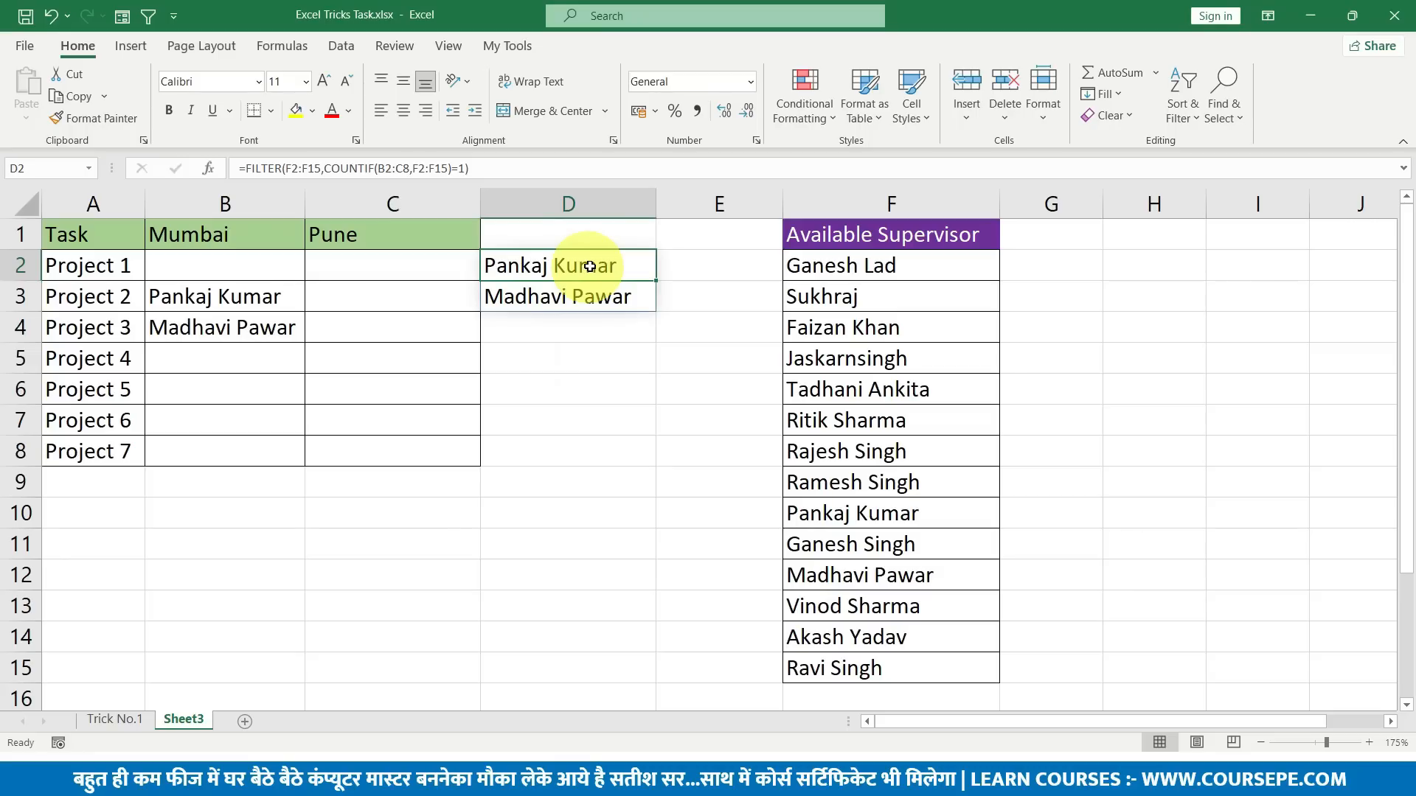
Set the COUNTIF condition in D2 back to =0 and review the condition part of the formula without editing it further.
double_click(592, 264)
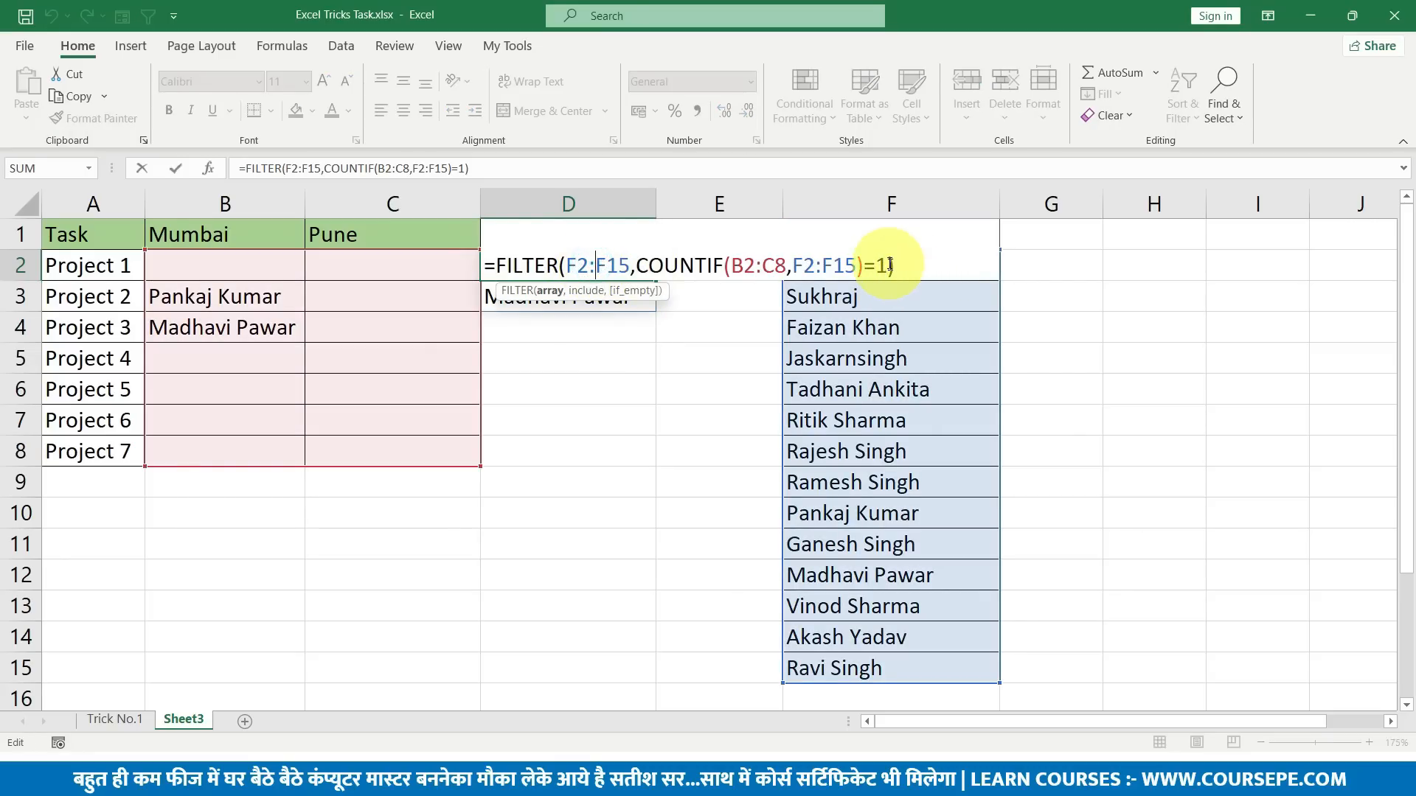
key("Return")
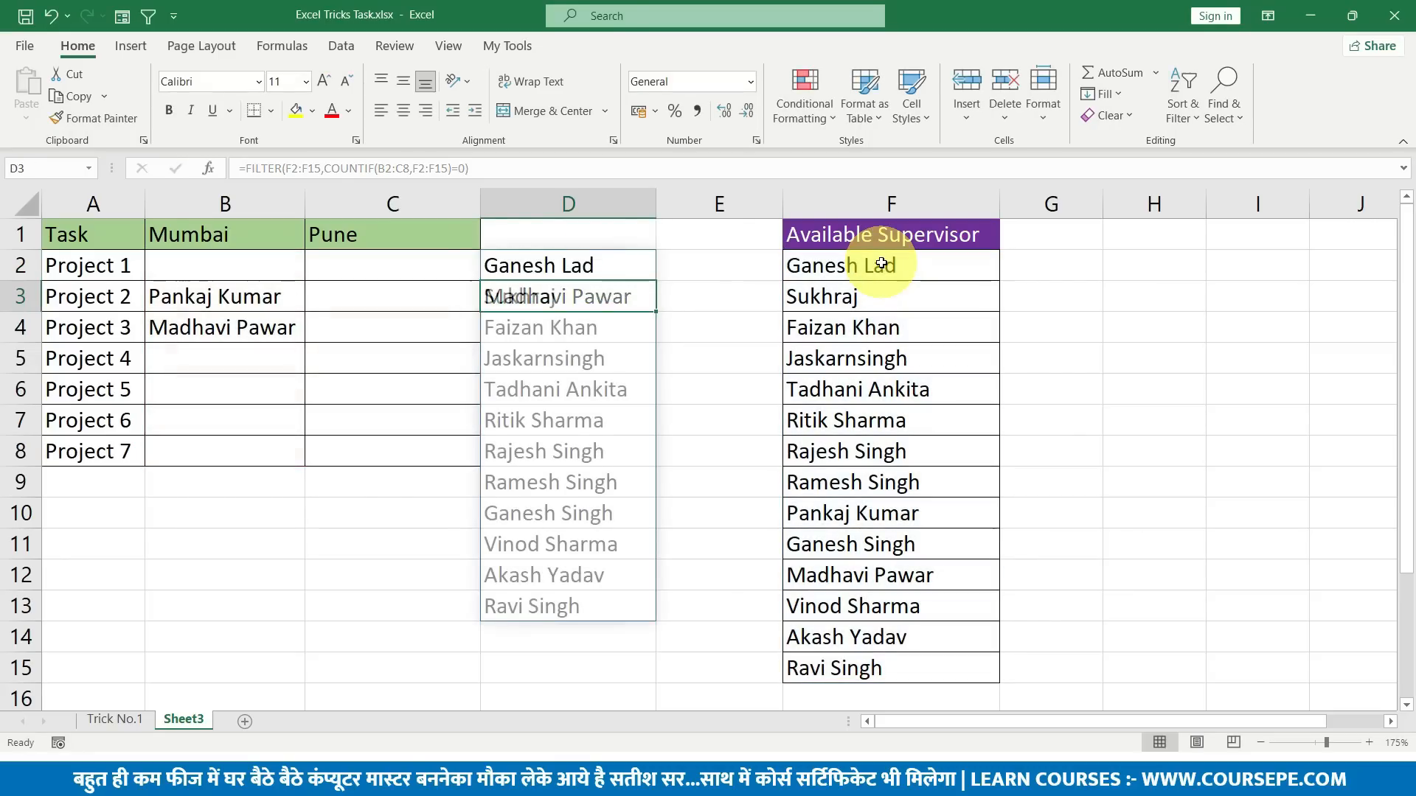
double_click(597, 265)
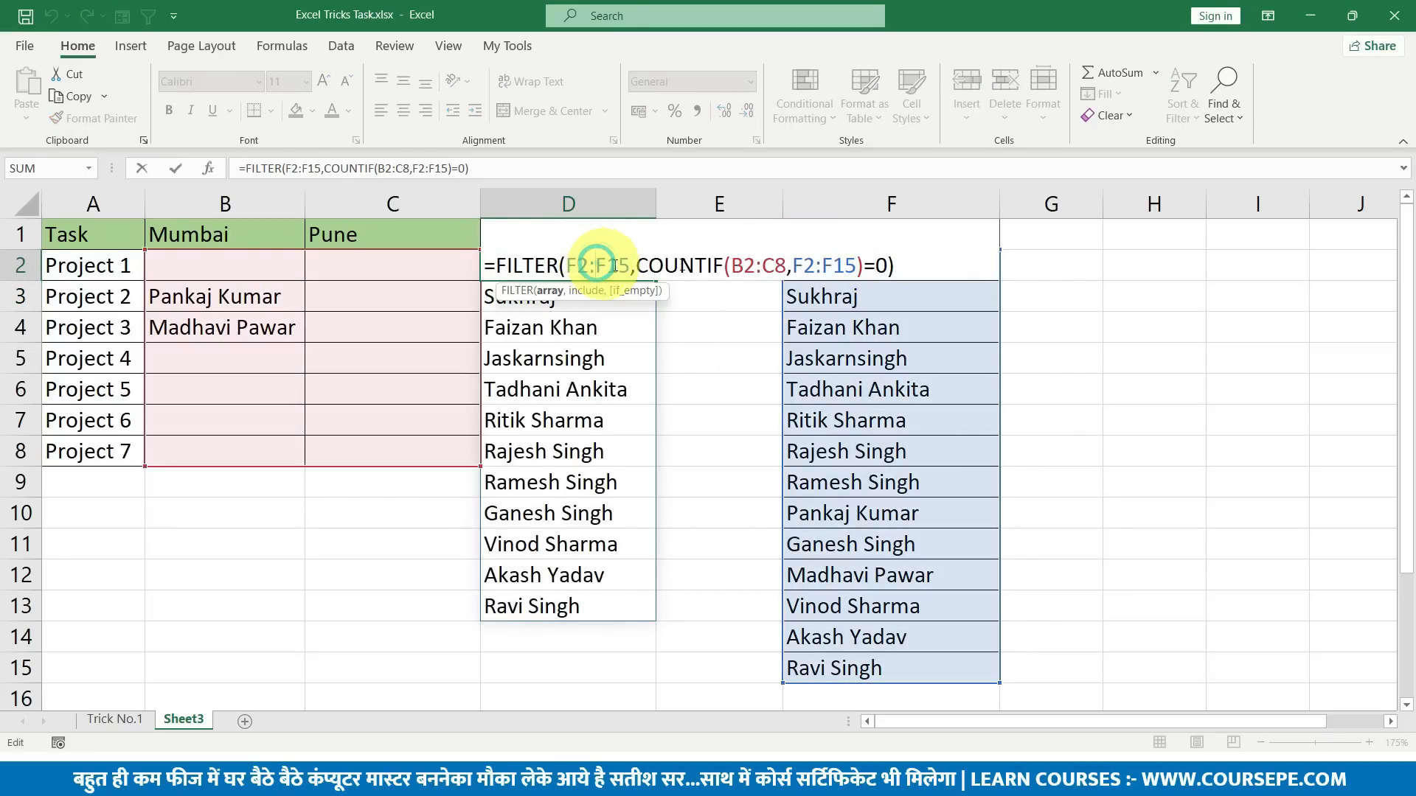
left_click_drag(694, 266, 646, 261)
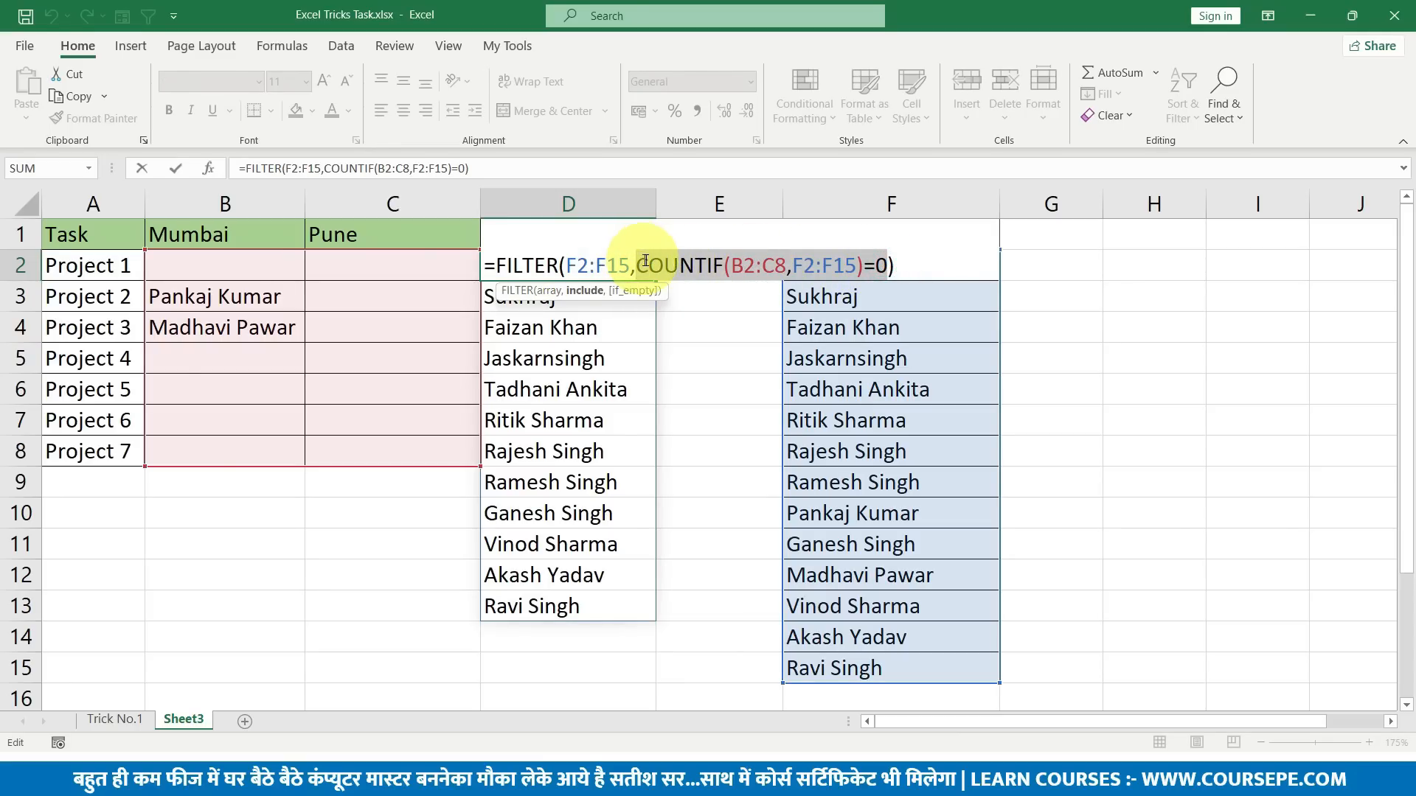
key("Escape")
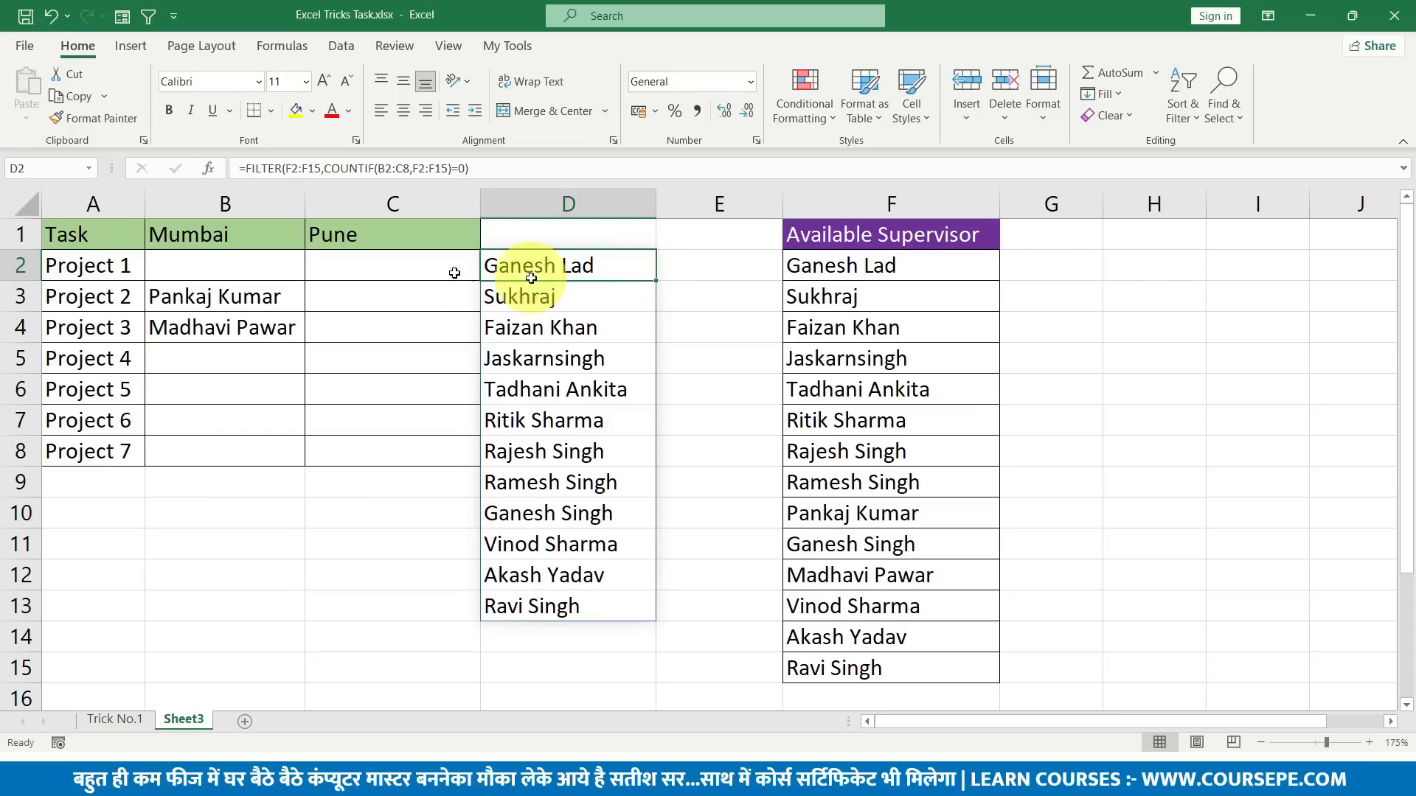
Review the assignment range B2:C8 and the list of unassigned supervisors in D2:D13.
left_click(267, 356)
left_click_drag(264, 274, 411, 458)
left_click(262, 368)
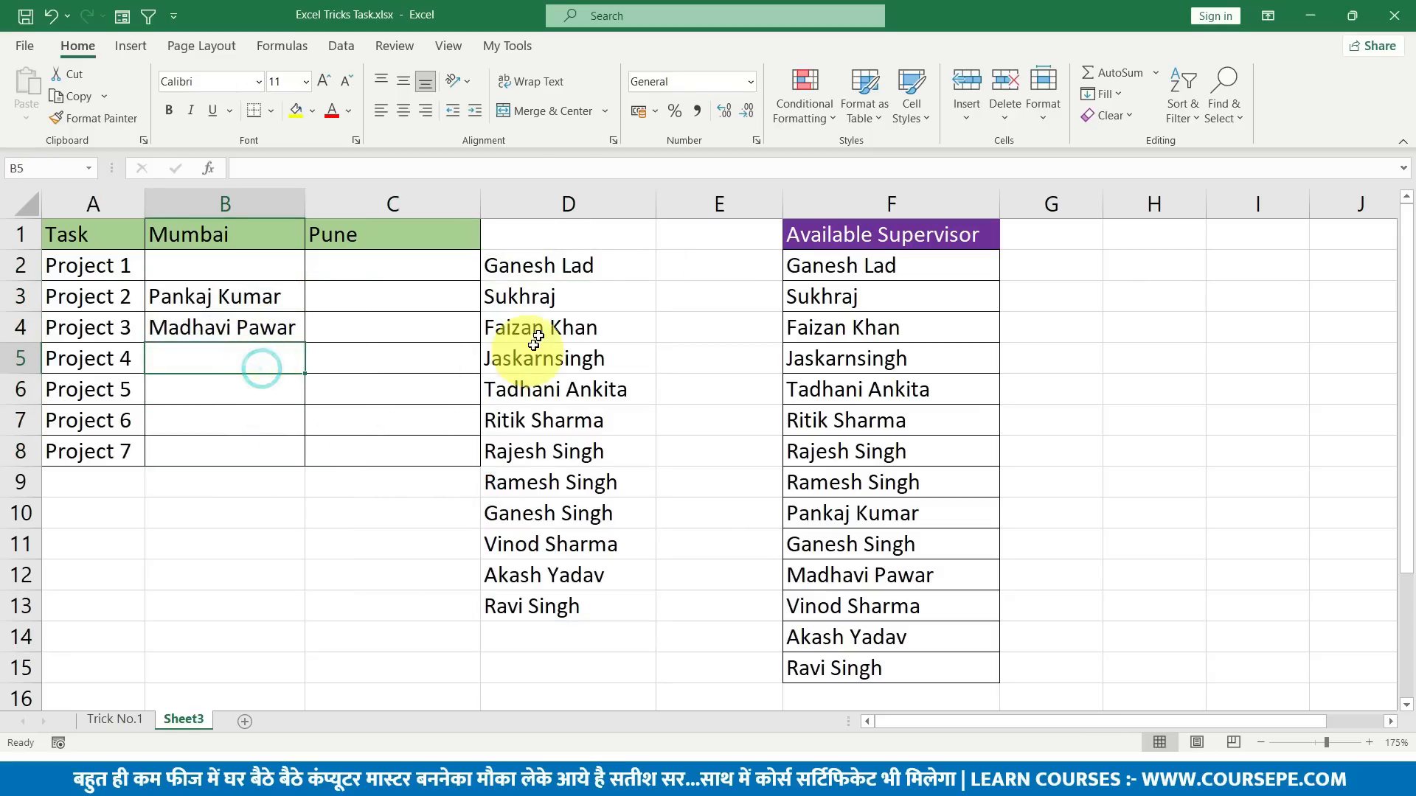
left_click_drag(582, 265, 596, 605)
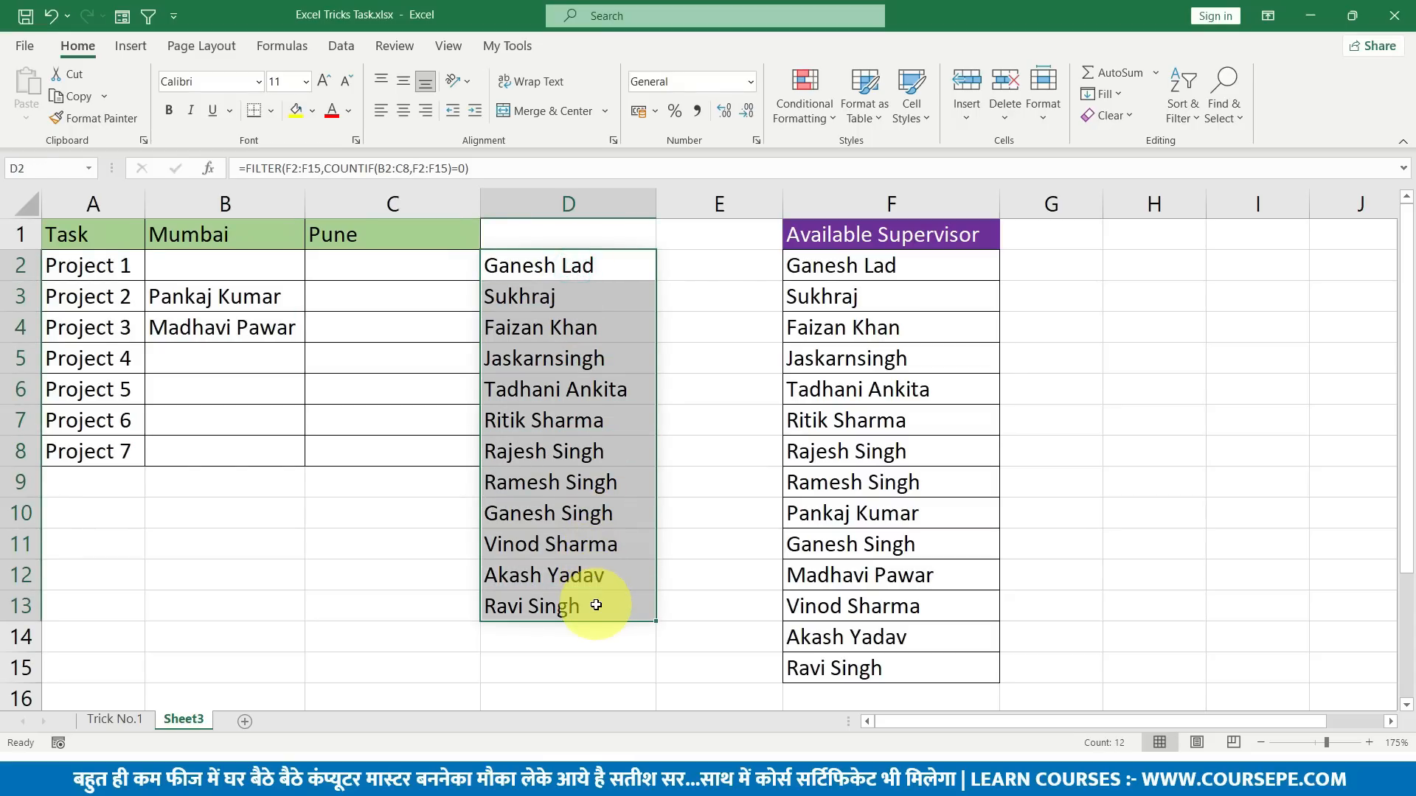
Copy the supervisor name from F12 to the Mumbai cell for Project 5 to test a repeated assignment.
left_click(785, 569)
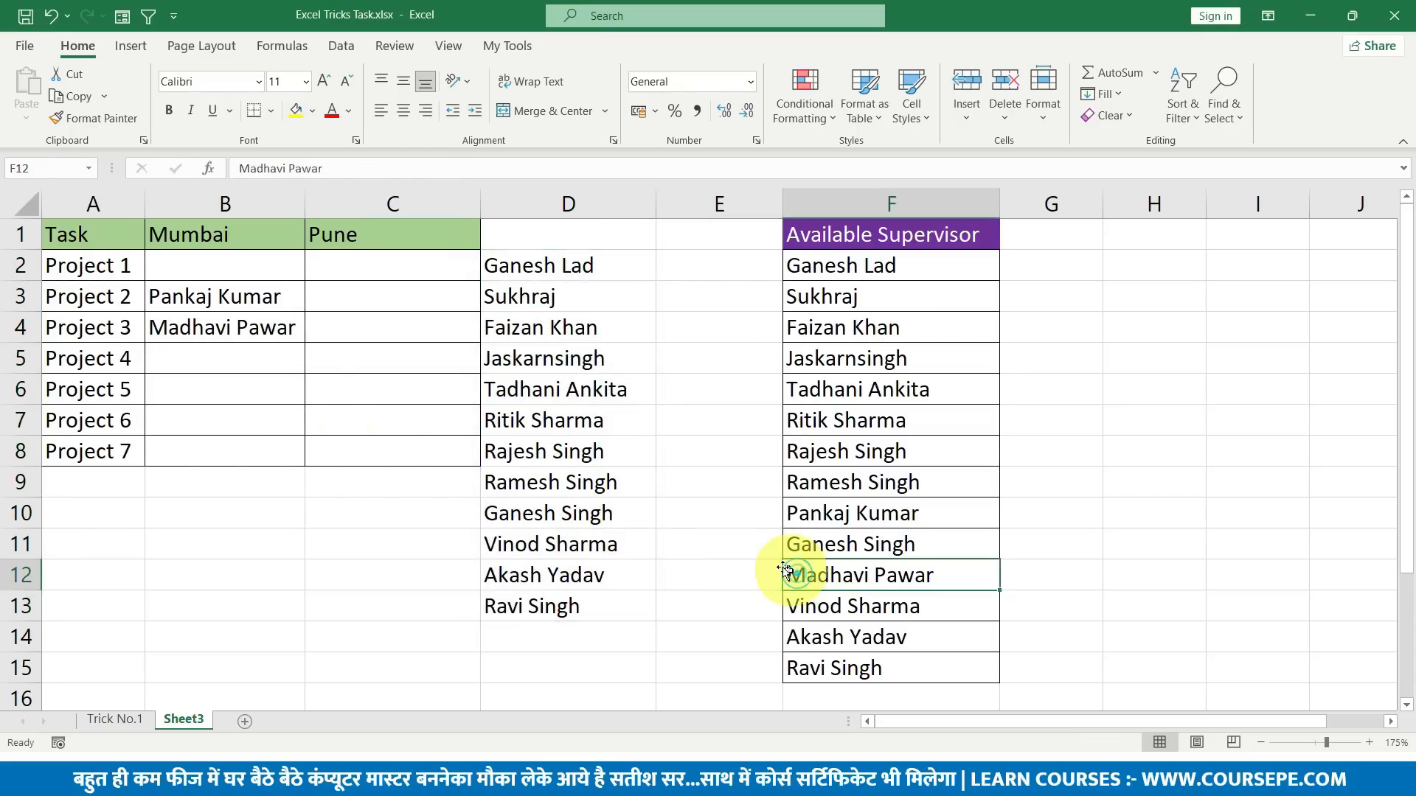
key("ctrl+c")
left_click(246, 387)
key("ctrl+v")
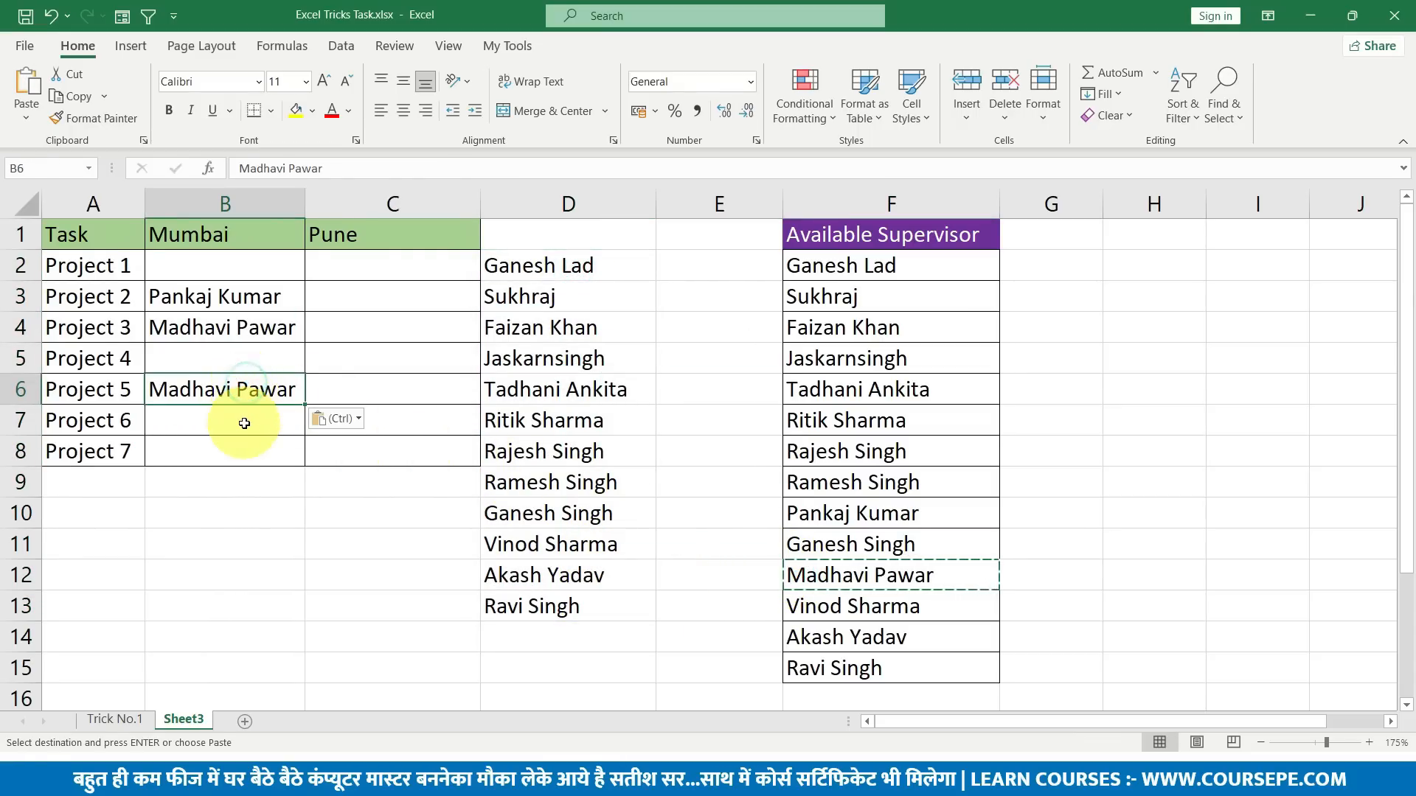
Copy the supervisor name from F13 to the Mumbai cell for Project 7.
left_click(933, 618)
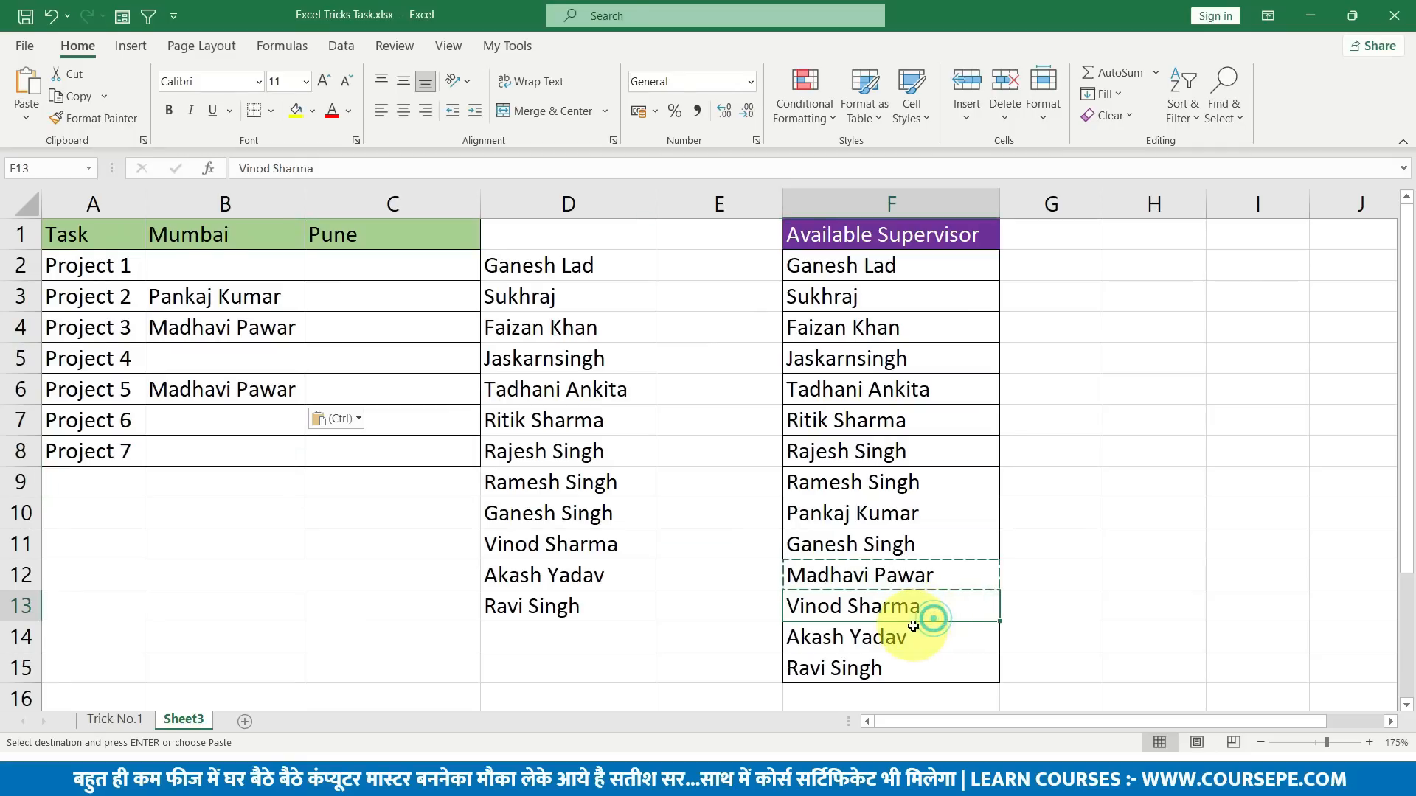
key("ctrl+c")
left_click(203, 453)
key("ctrl+v")
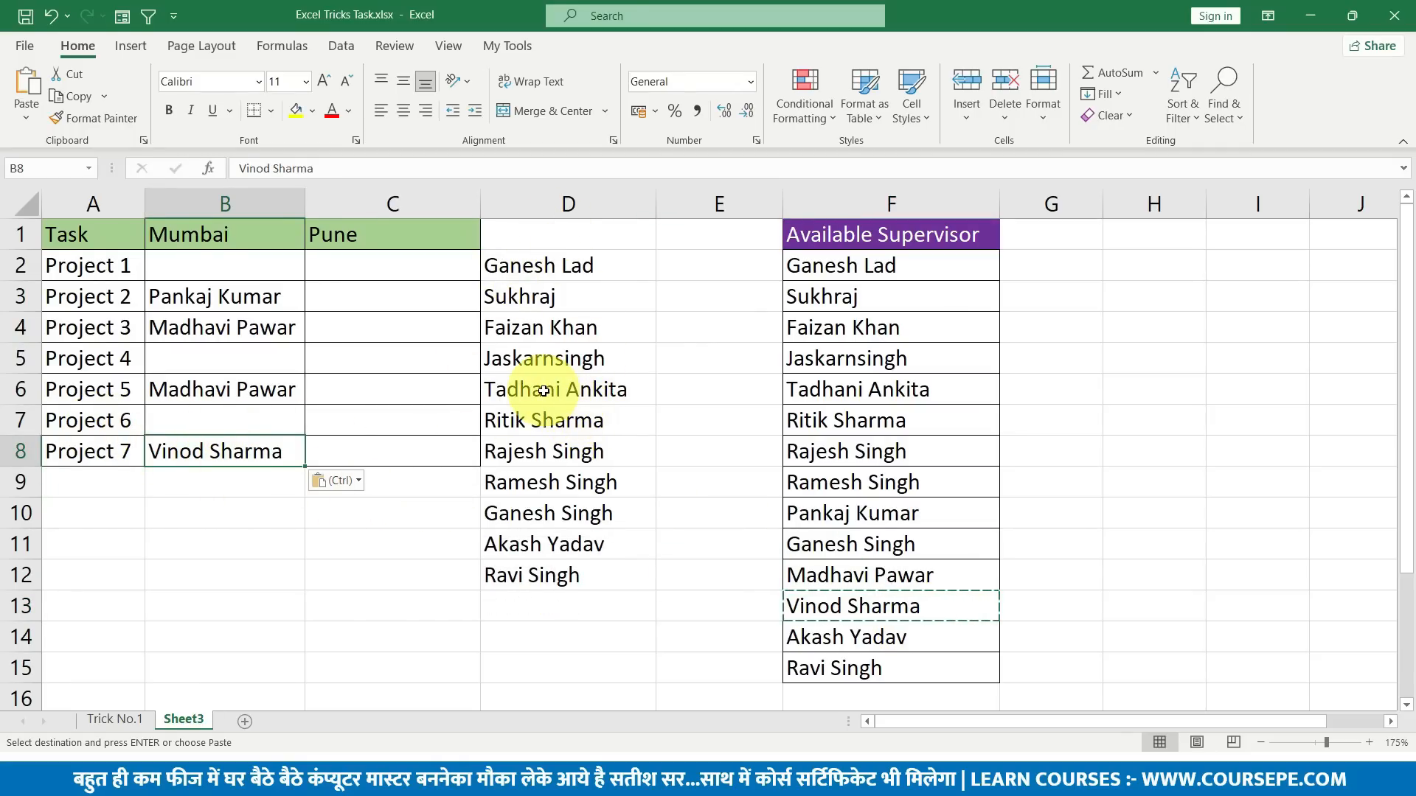
key("Escape")
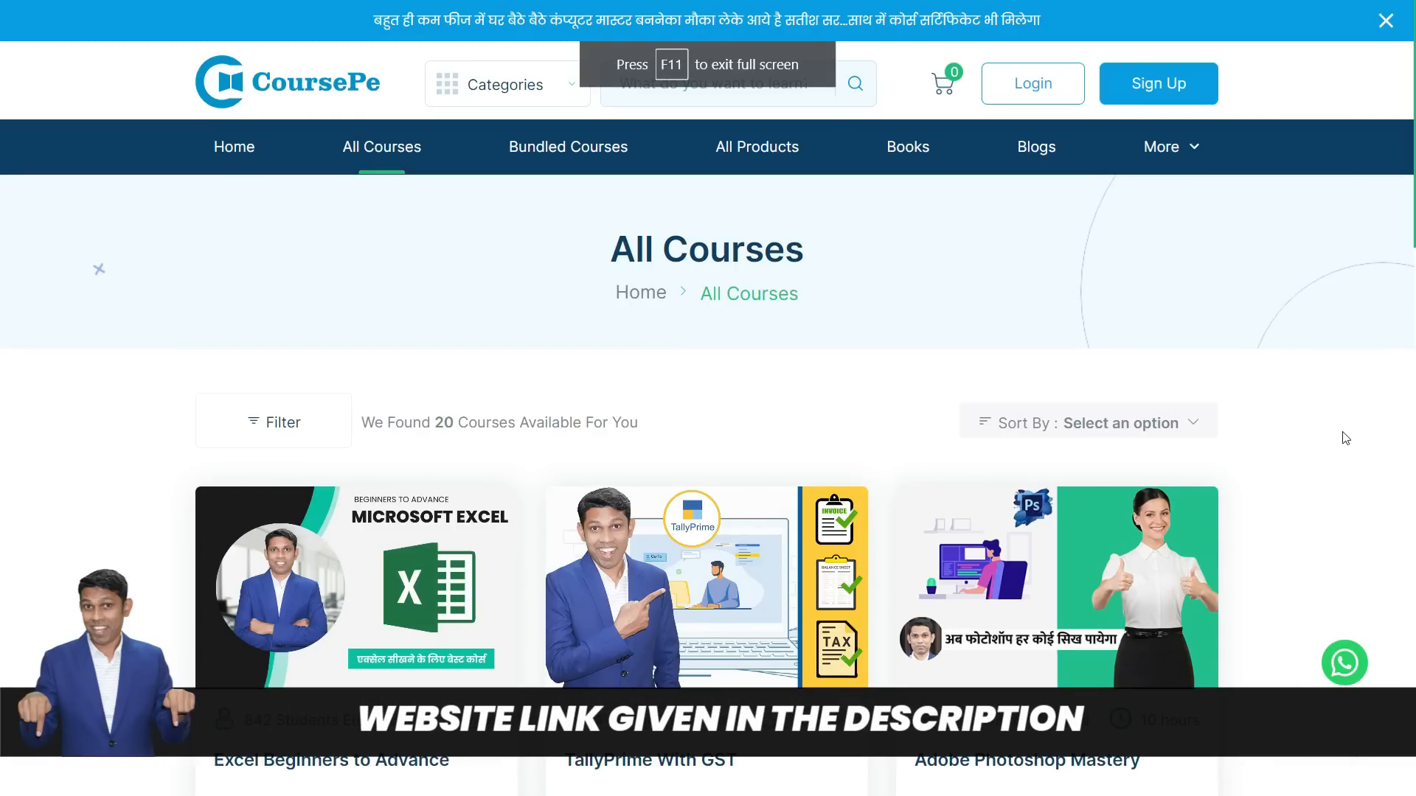
Look through the course listings on the All Courses page of the CoursePe website.
scroll(1345, 454, "down", 1)
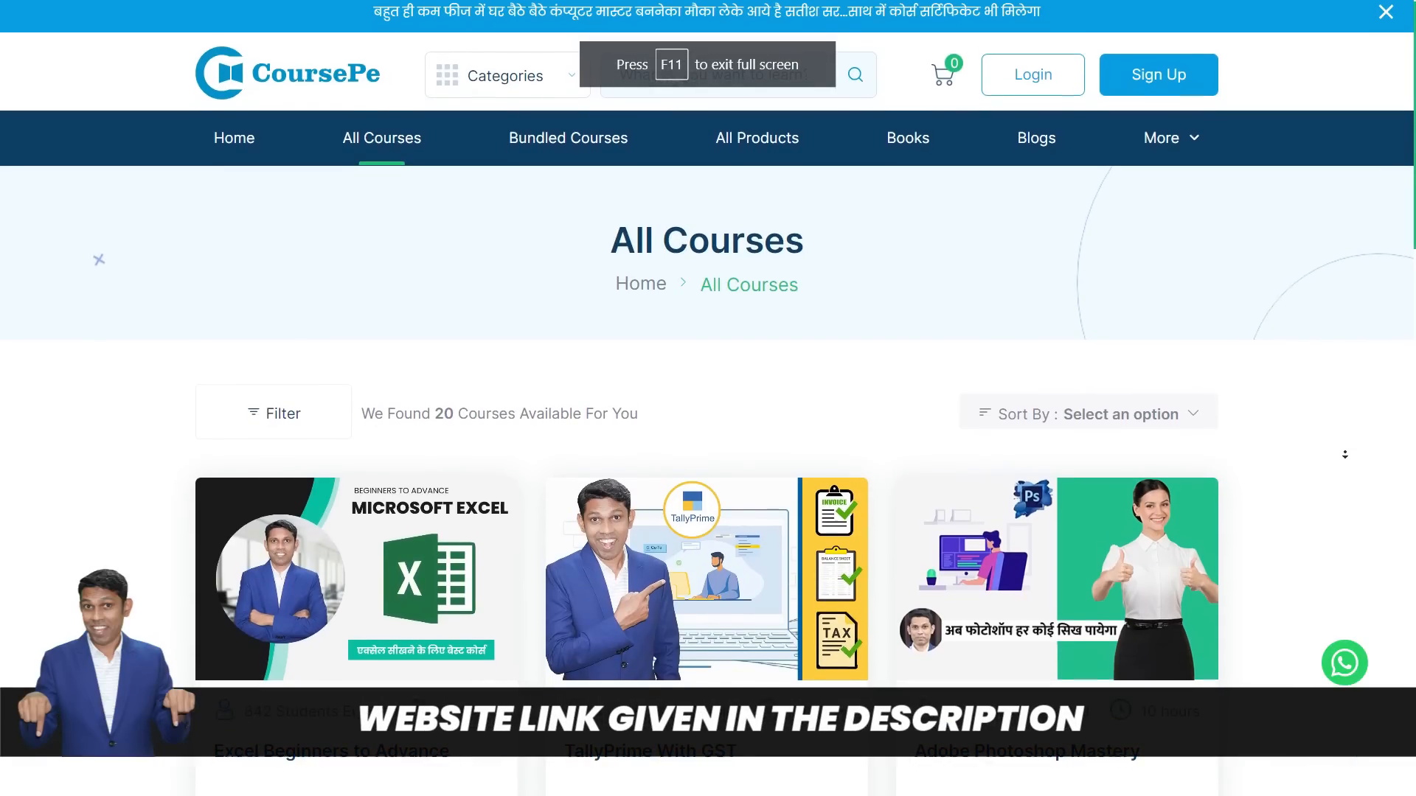
scroll(1344, 470, "down", 3)
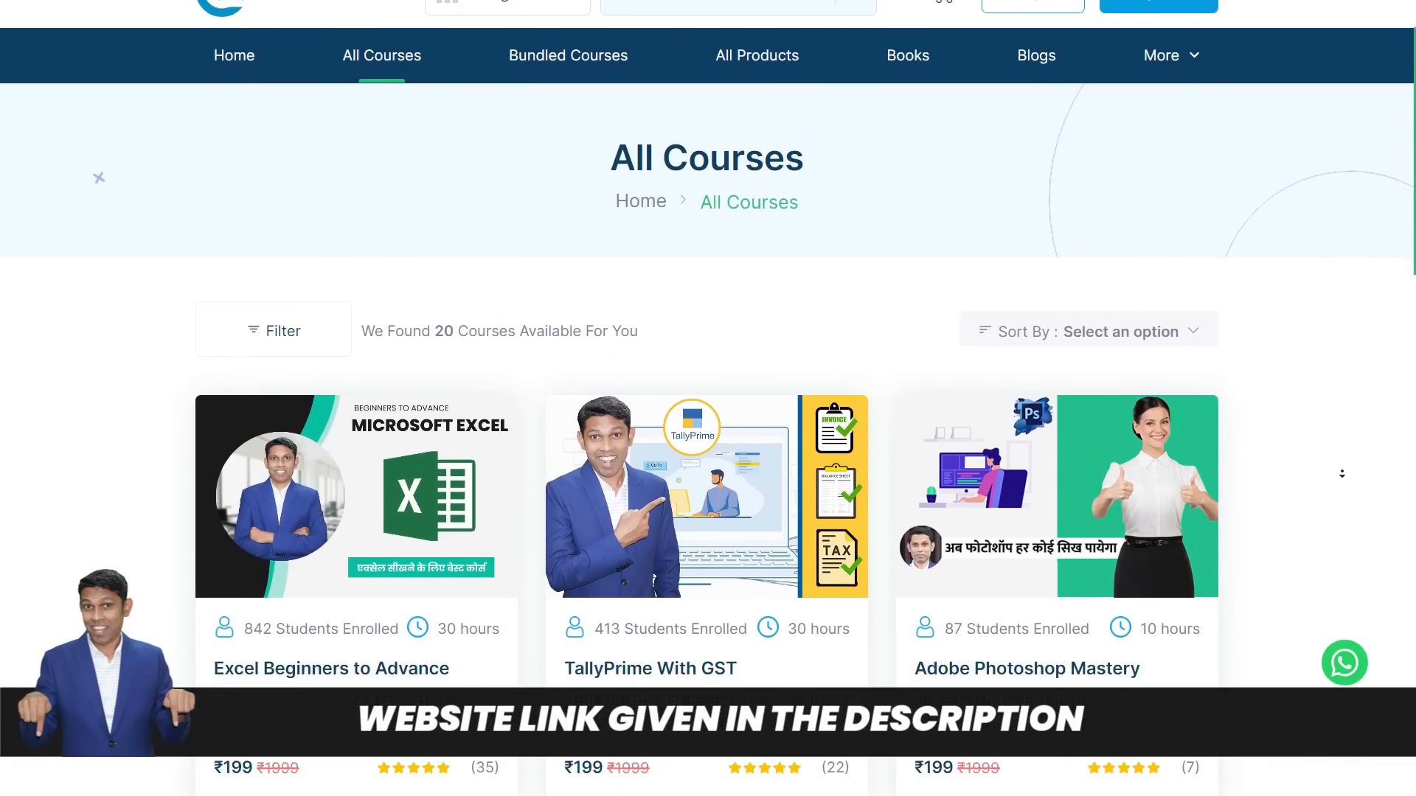
scroll(1341, 474, "down", 3)
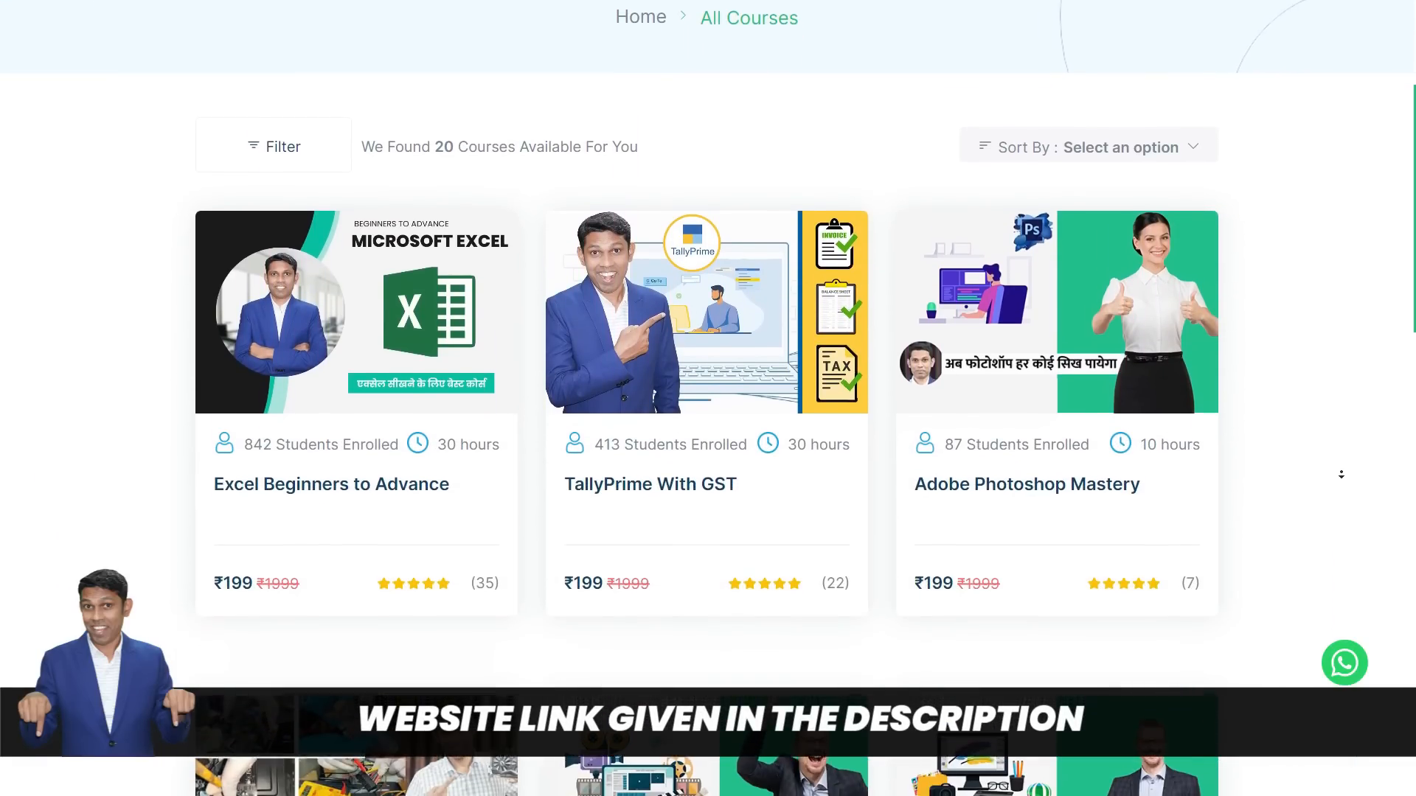
scroll(1341, 474, "down", 3)
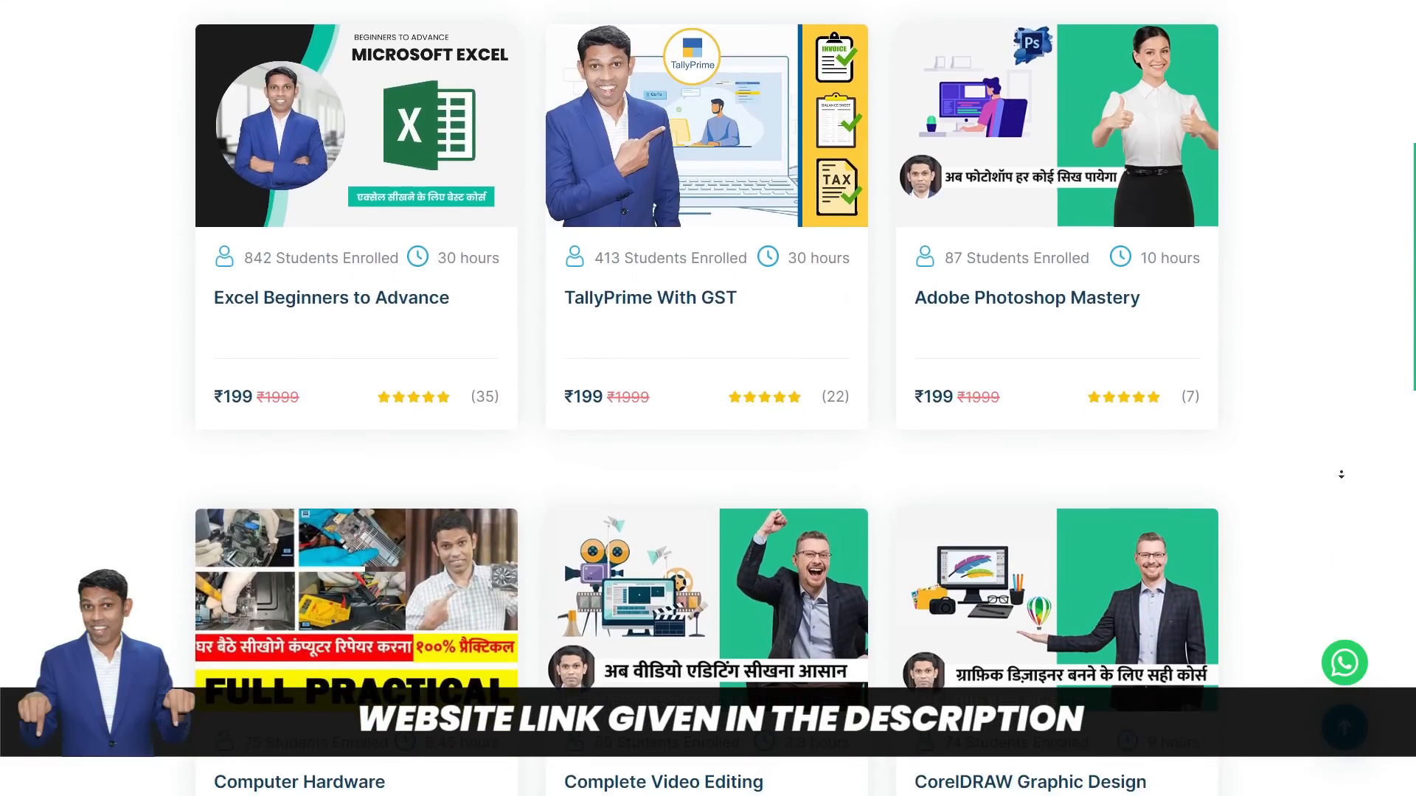
scroll(1341, 474, "down", 3)
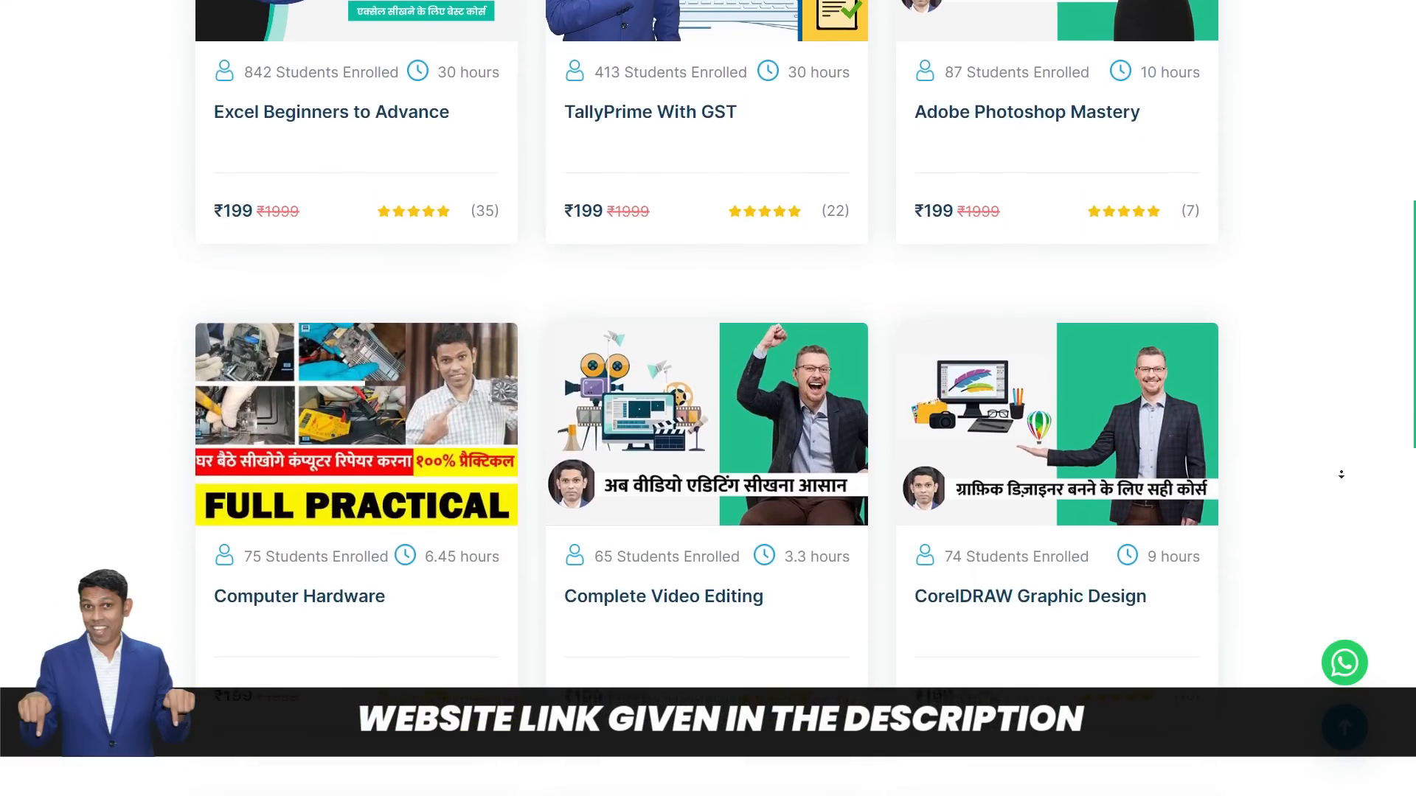
scroll(1342, 474, "down", 3)
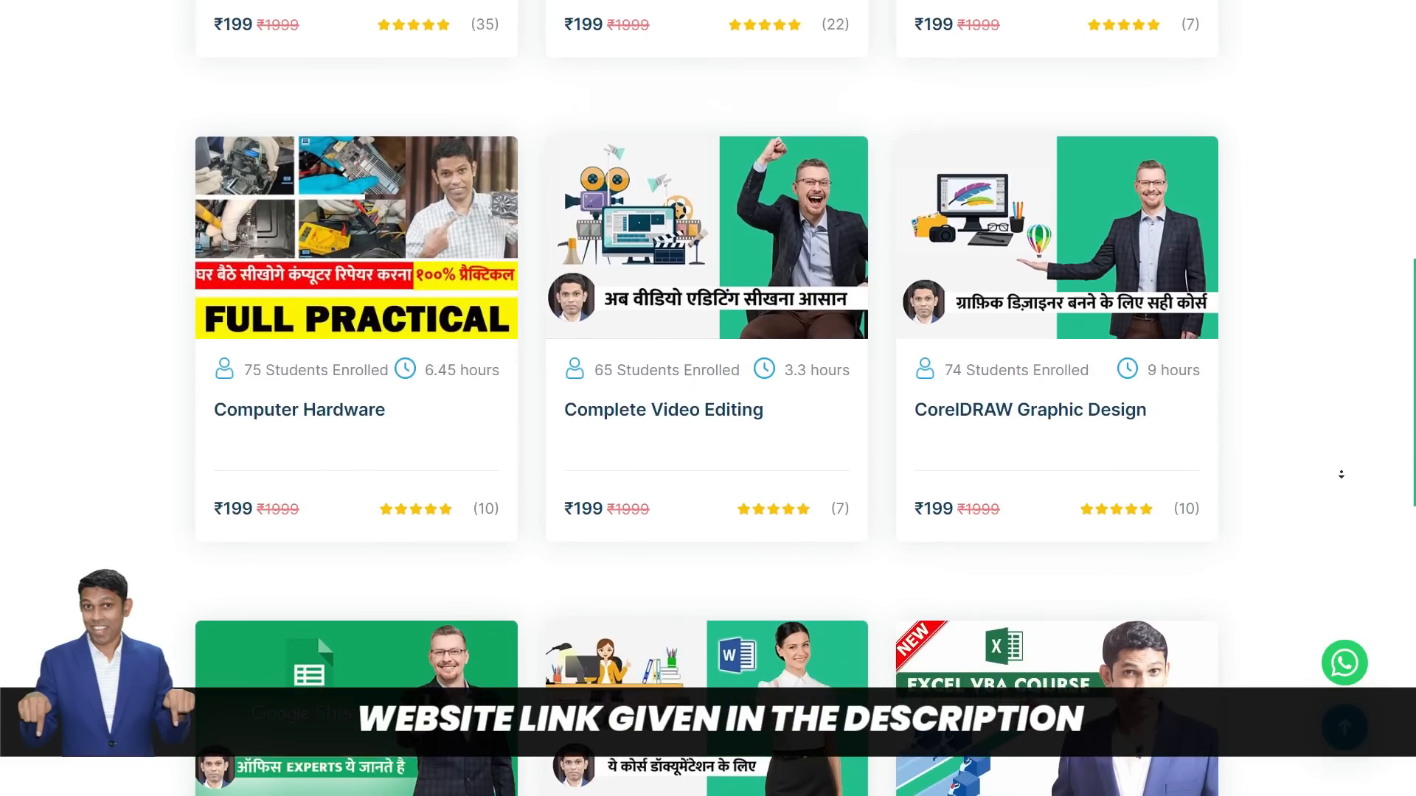
scroll(1341, 475, "down", 3)
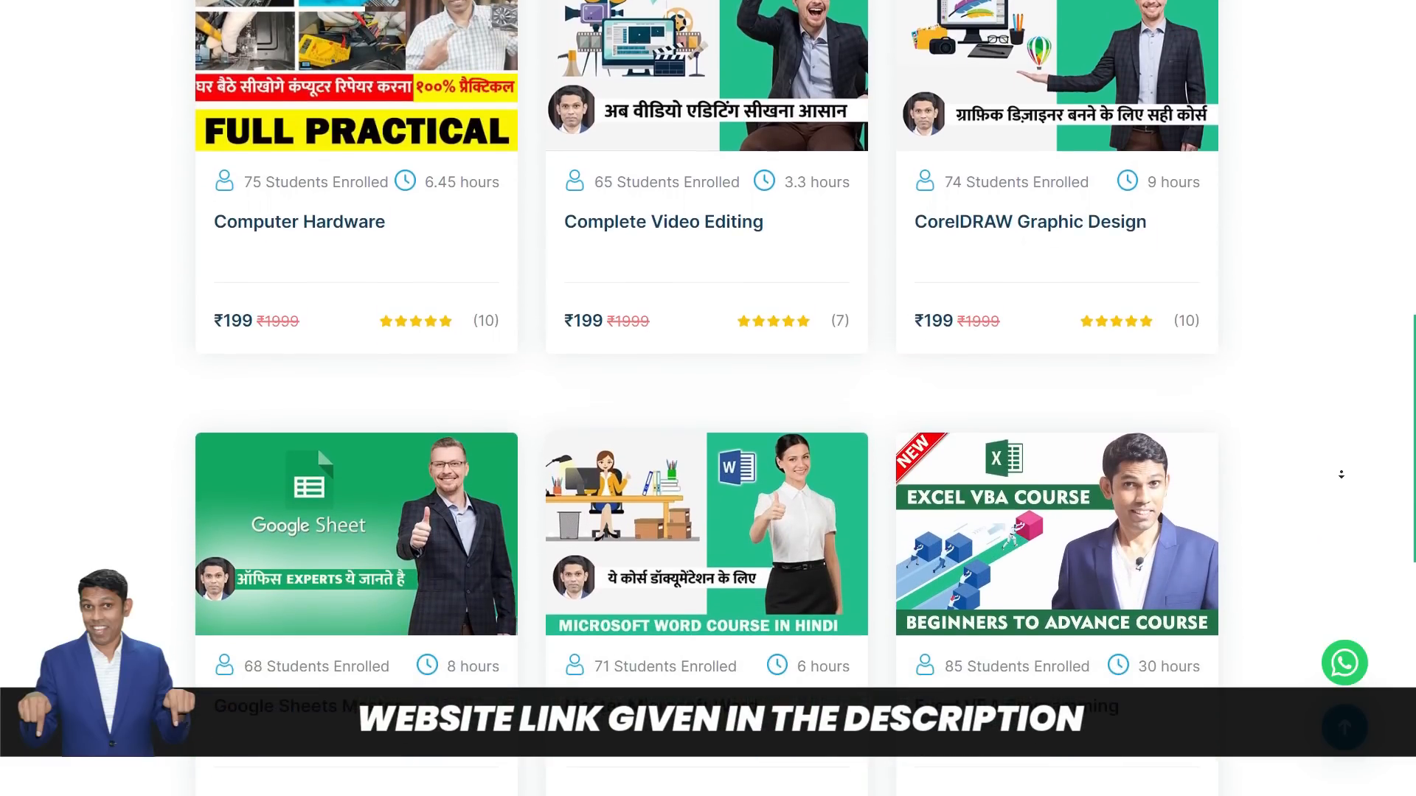
scroll(1341, 474, "down", 3)
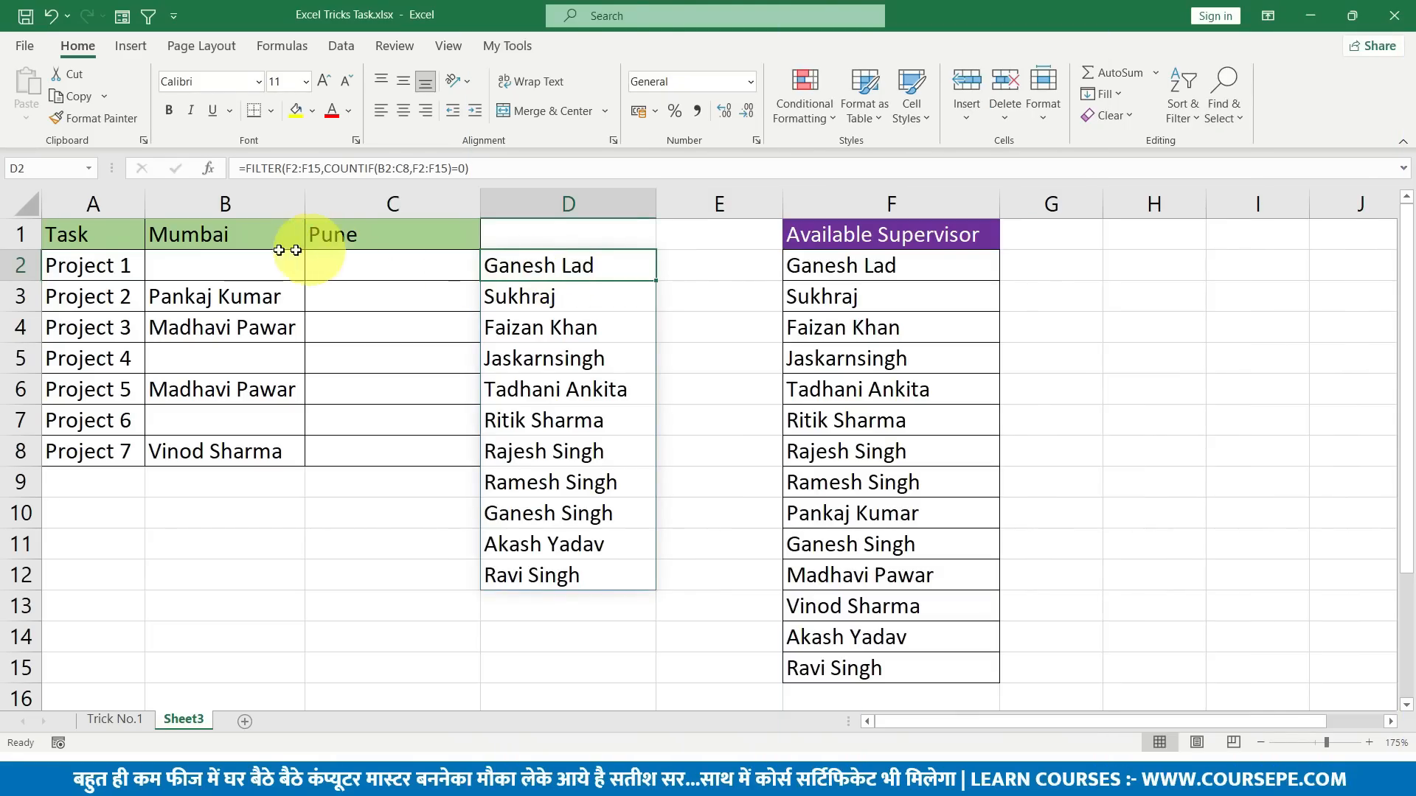
Select the Mumbai and Pune assignment cells B2:C8 on Sheet3 of the Excel workbook.
left_click_drag(228, 263, 438, 466)
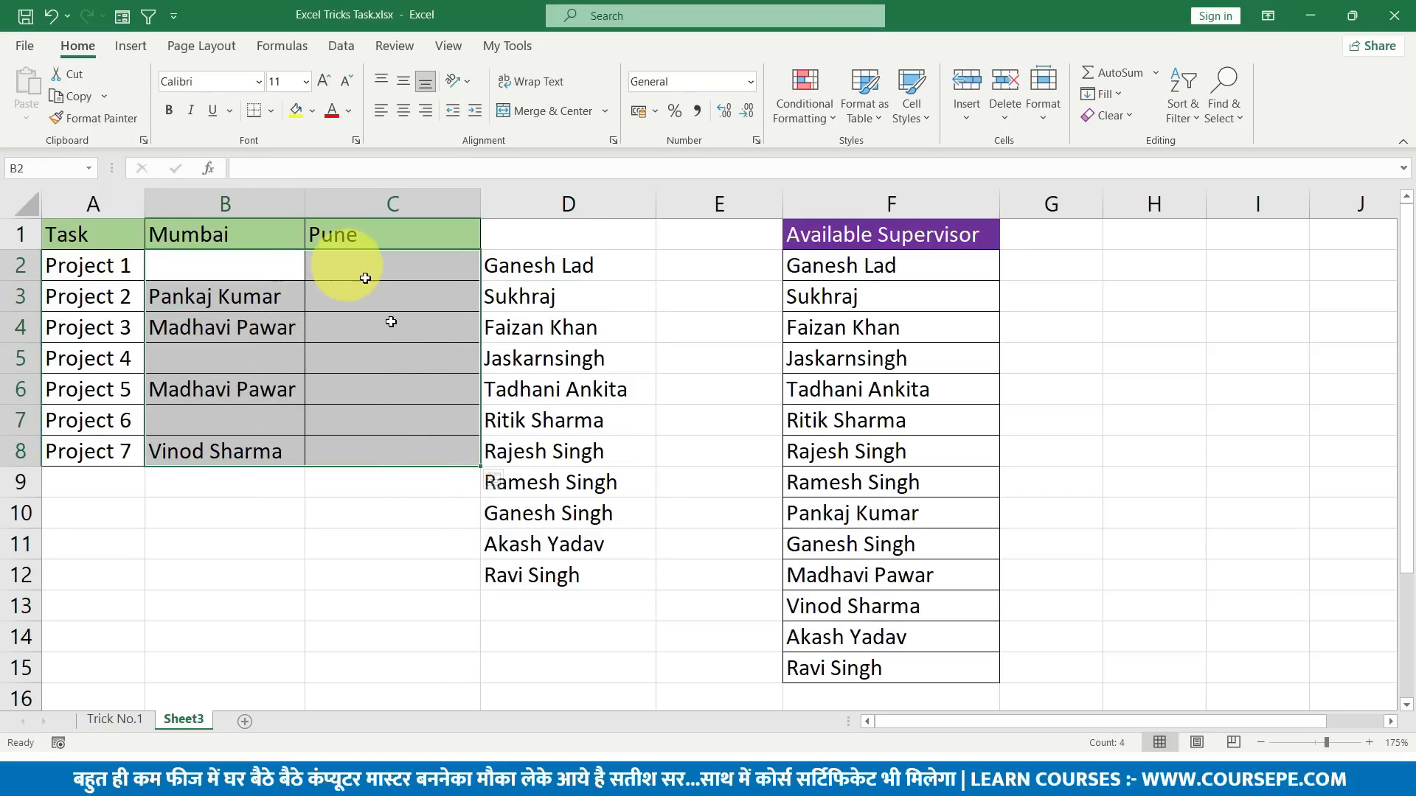
left_click(341, 47)
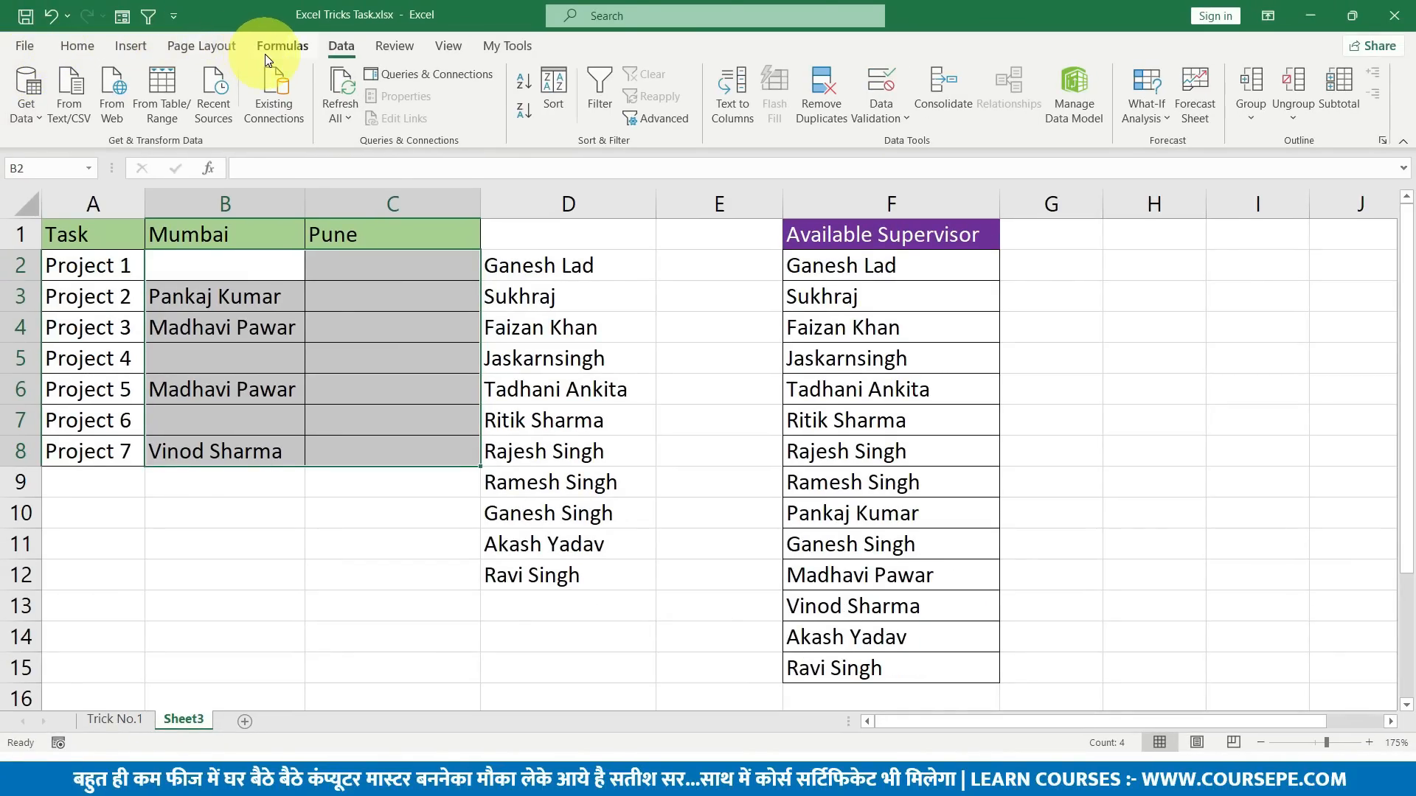
scroll(266, 59, "up", 4)
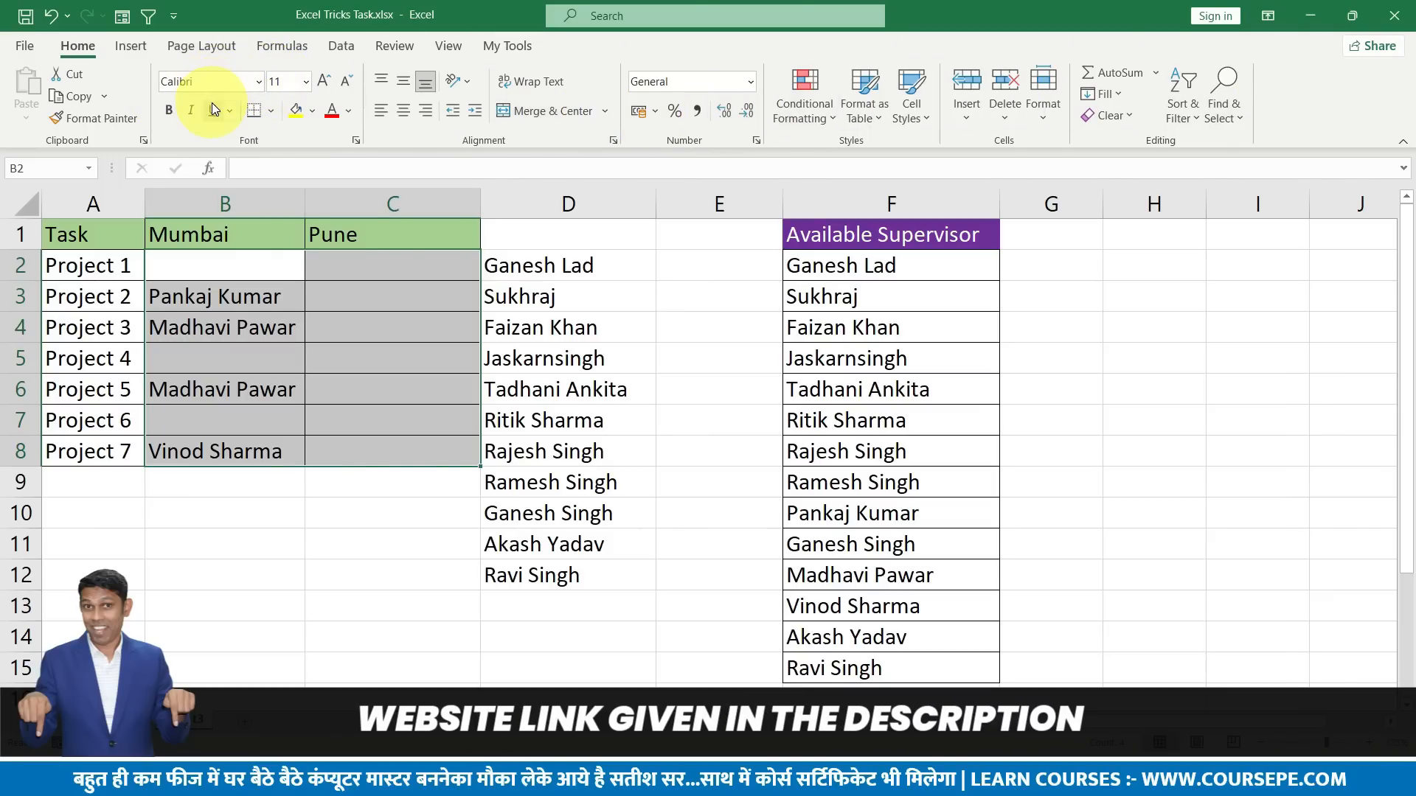
left_click(347, 48)
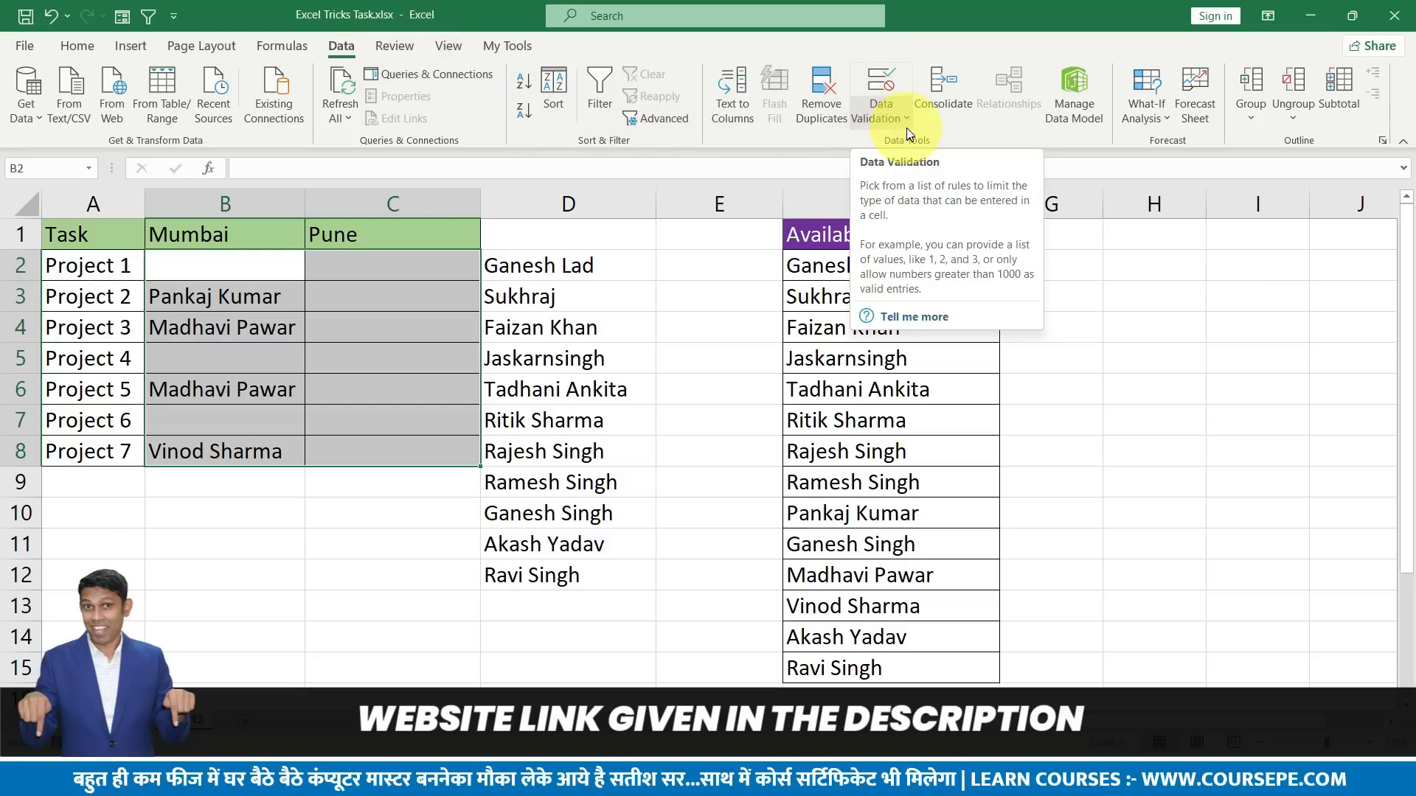
left_click(1145, 121)
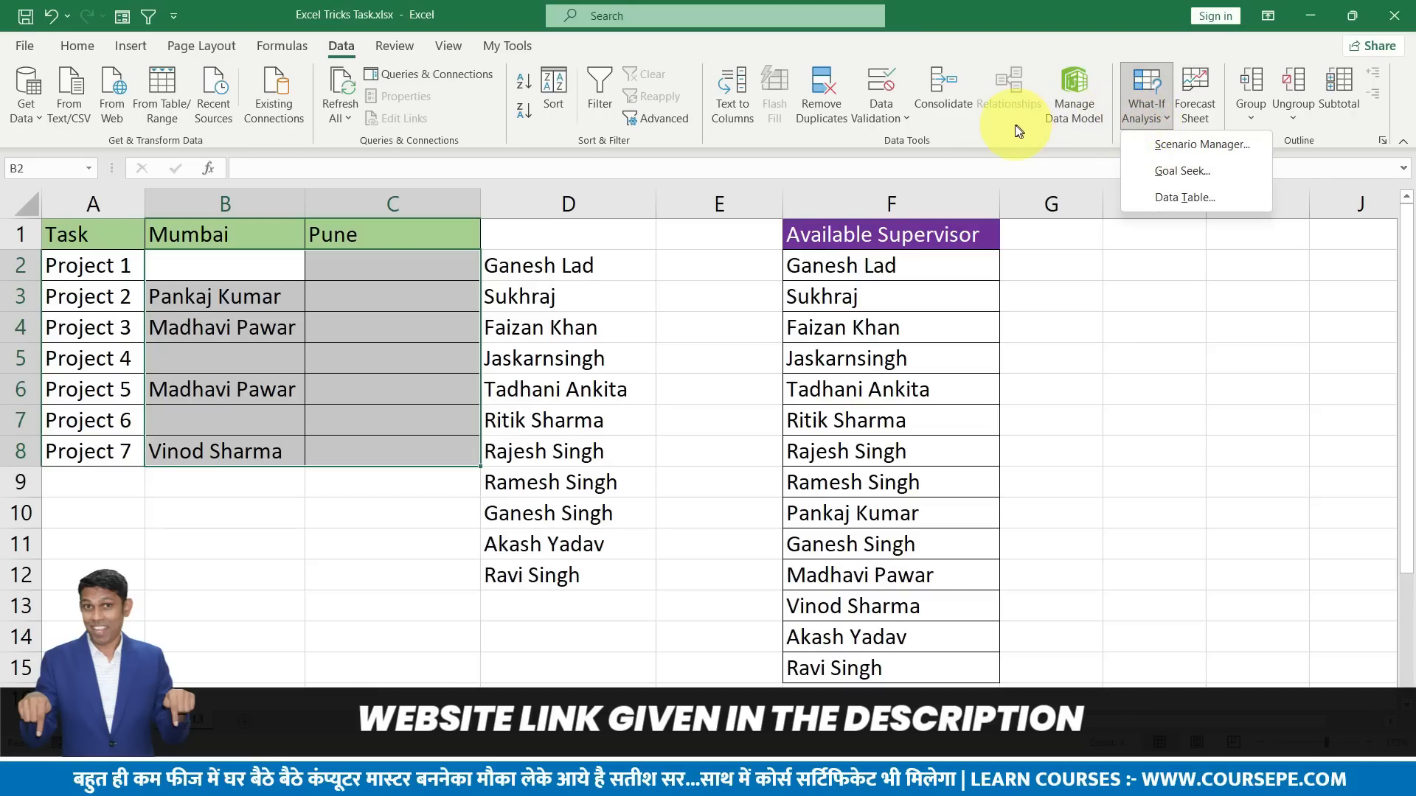
left_click(994, 46)
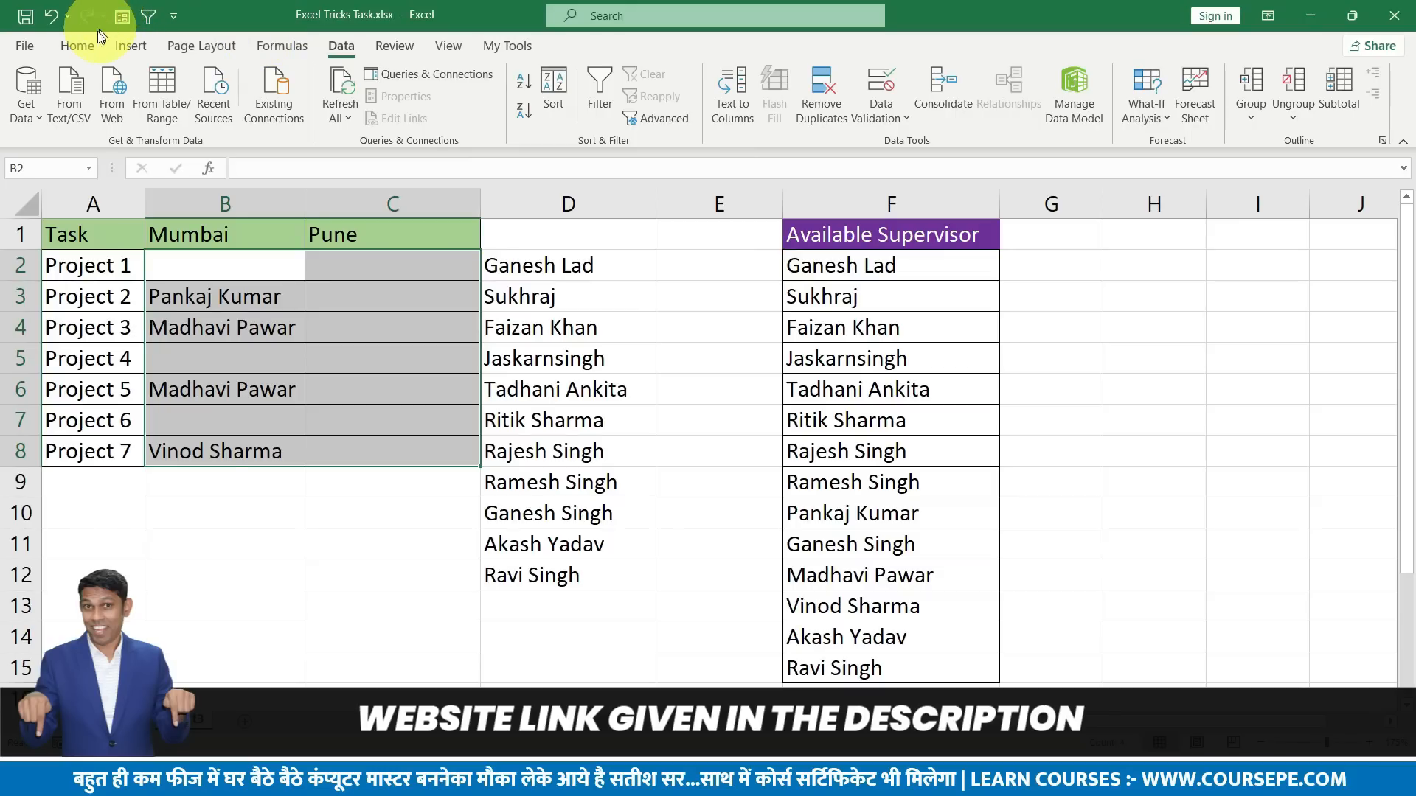
left_click(78, 46)
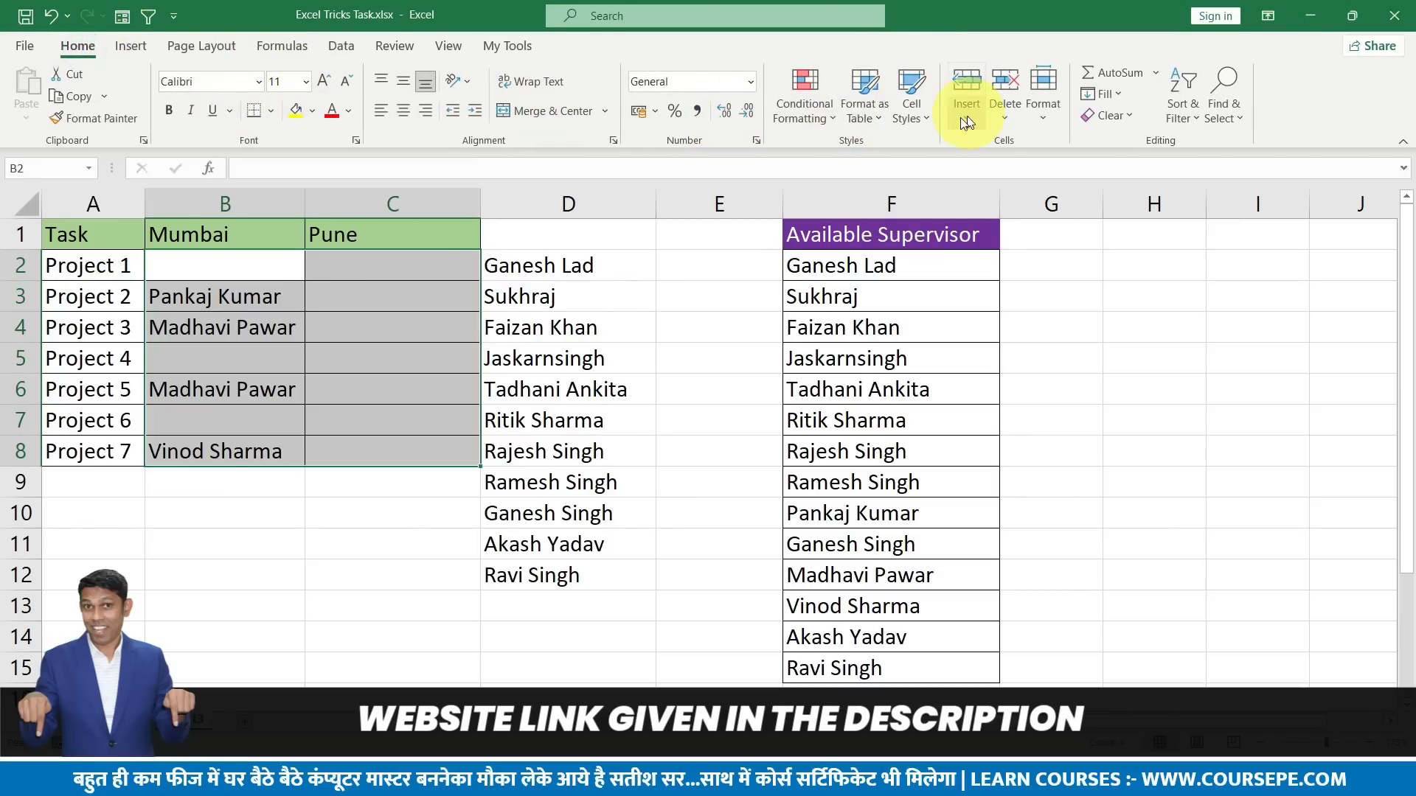
left_click(803, 118)
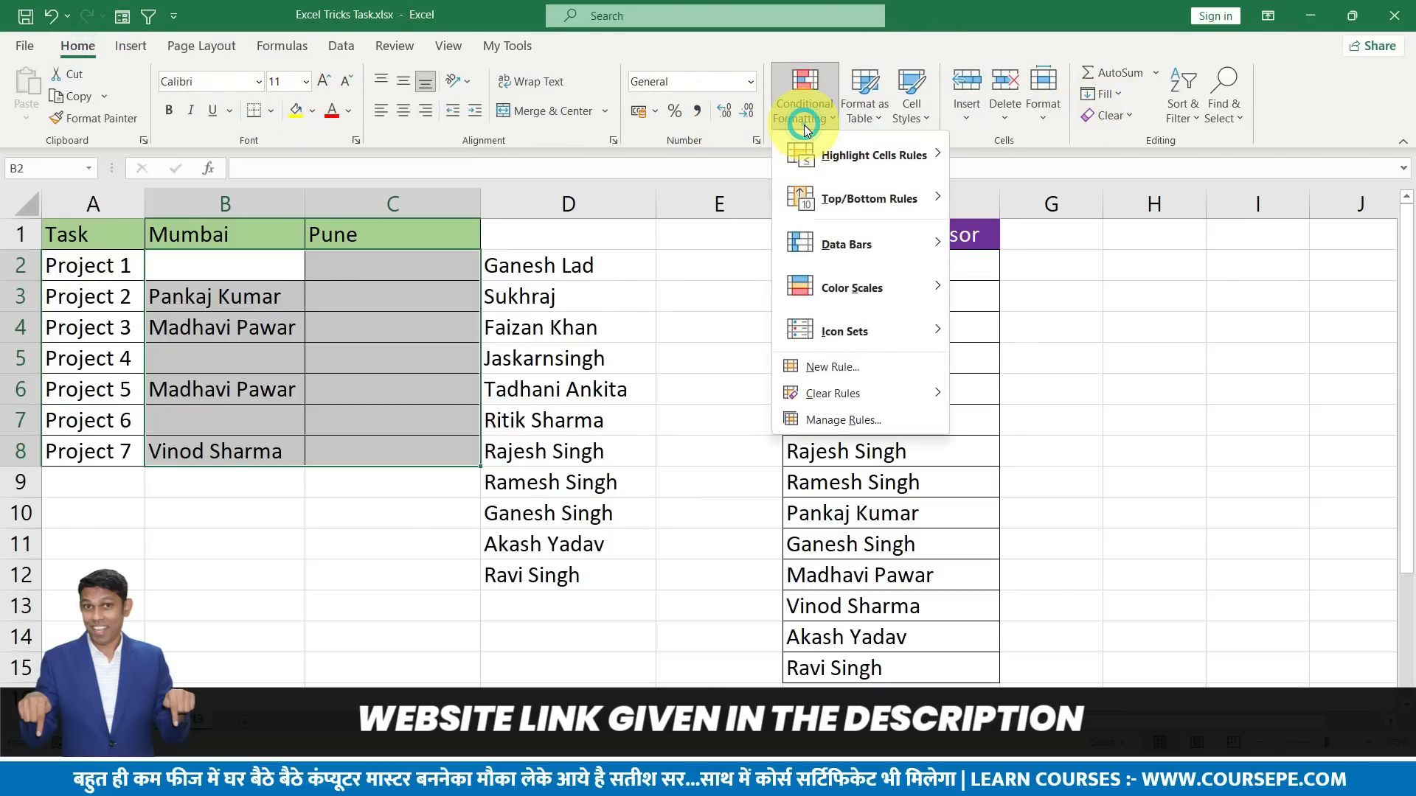
left_click(805, 117)
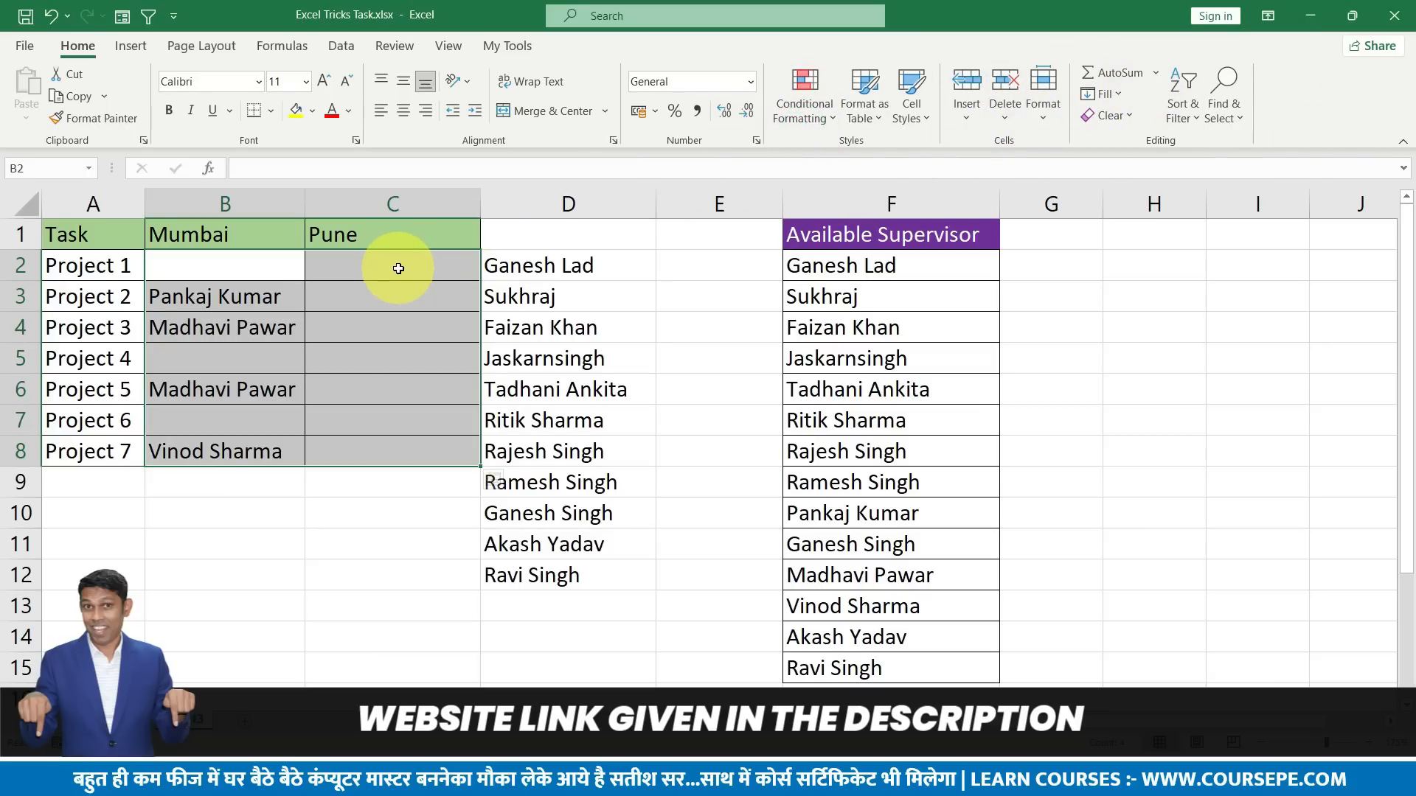
Open Data Validation for B2:C8, allow a List, and move the dialog clear of the supervisor columns.
left_click(339, 45)
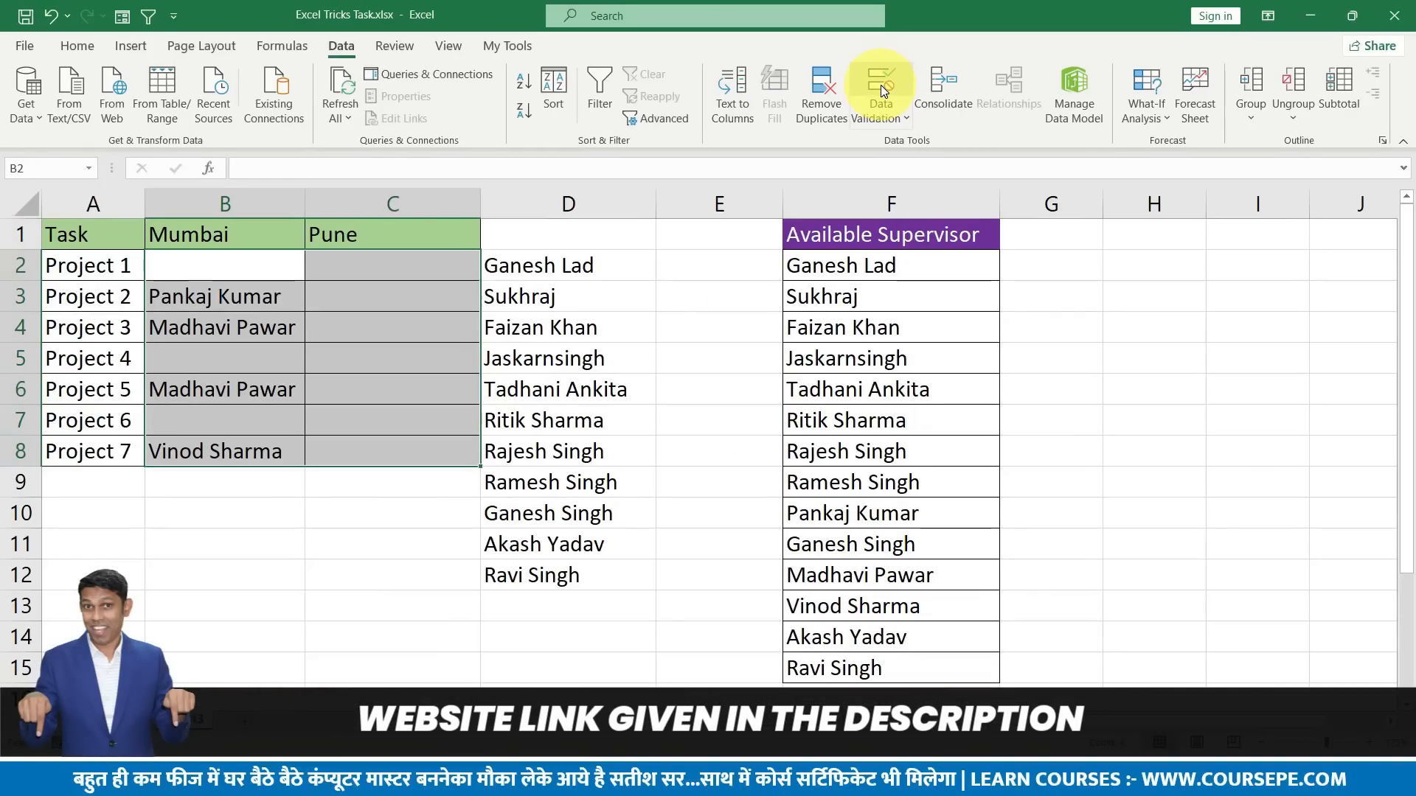
left_click(880, 85)
left_click(457, 260)
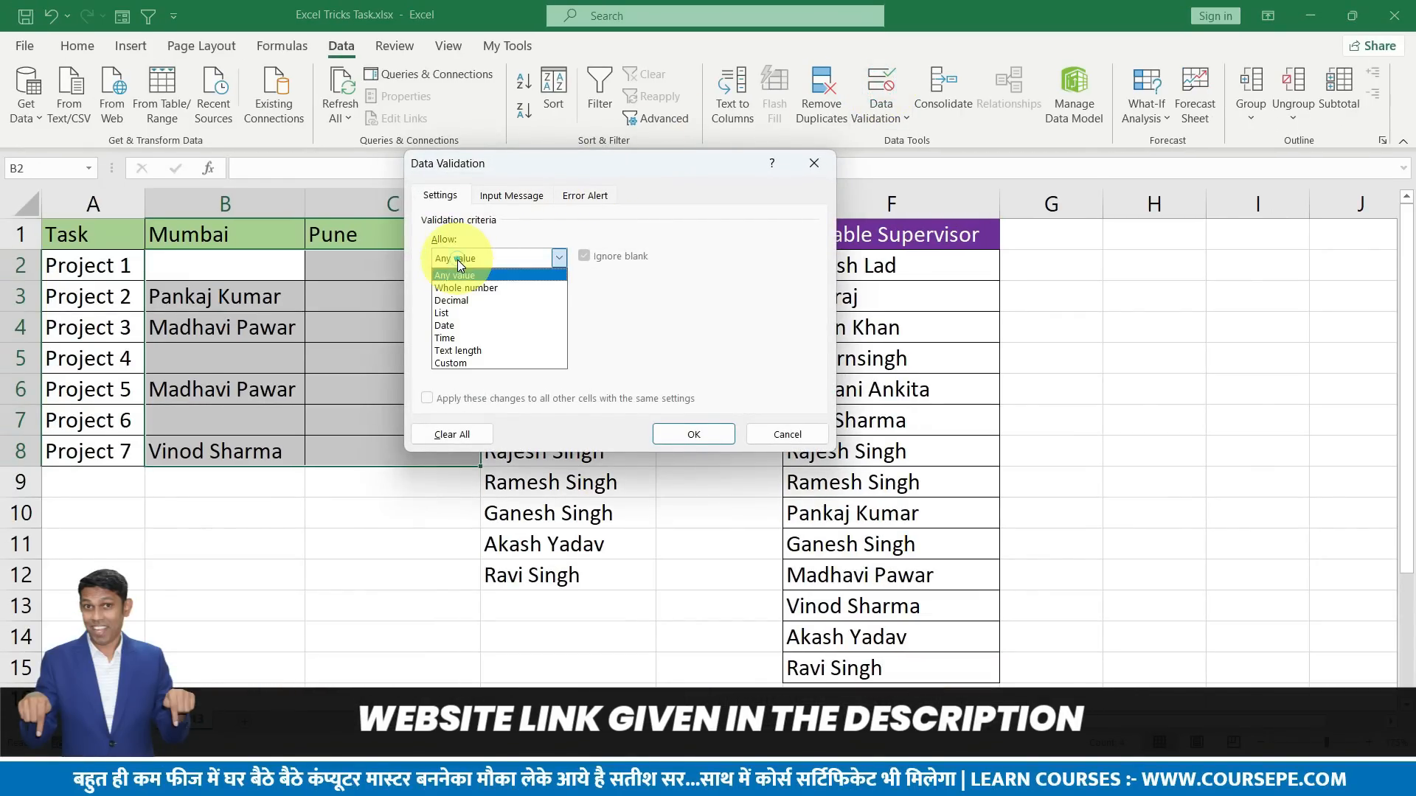
left_click(454, 313)
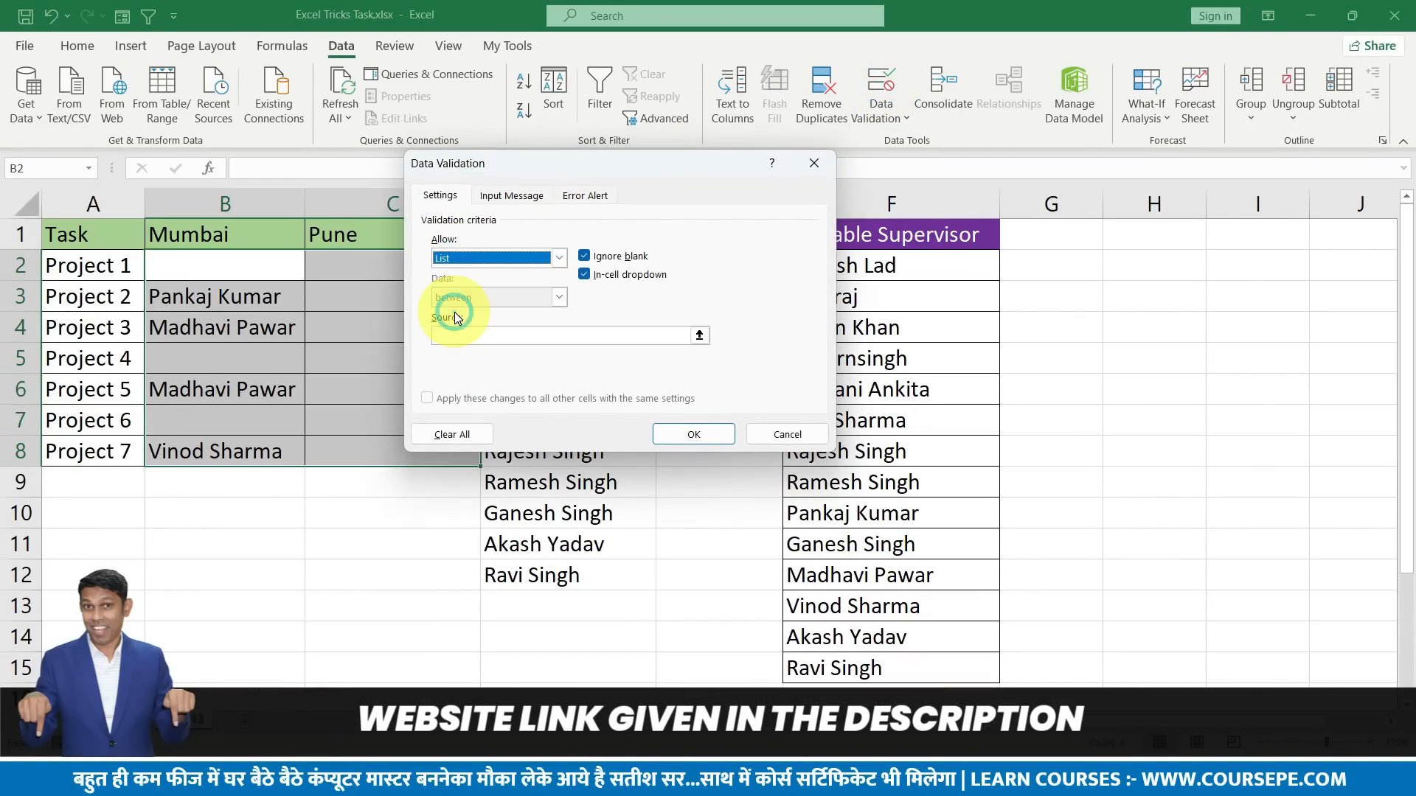
left_click_drag(550, 163, 1165, 248)
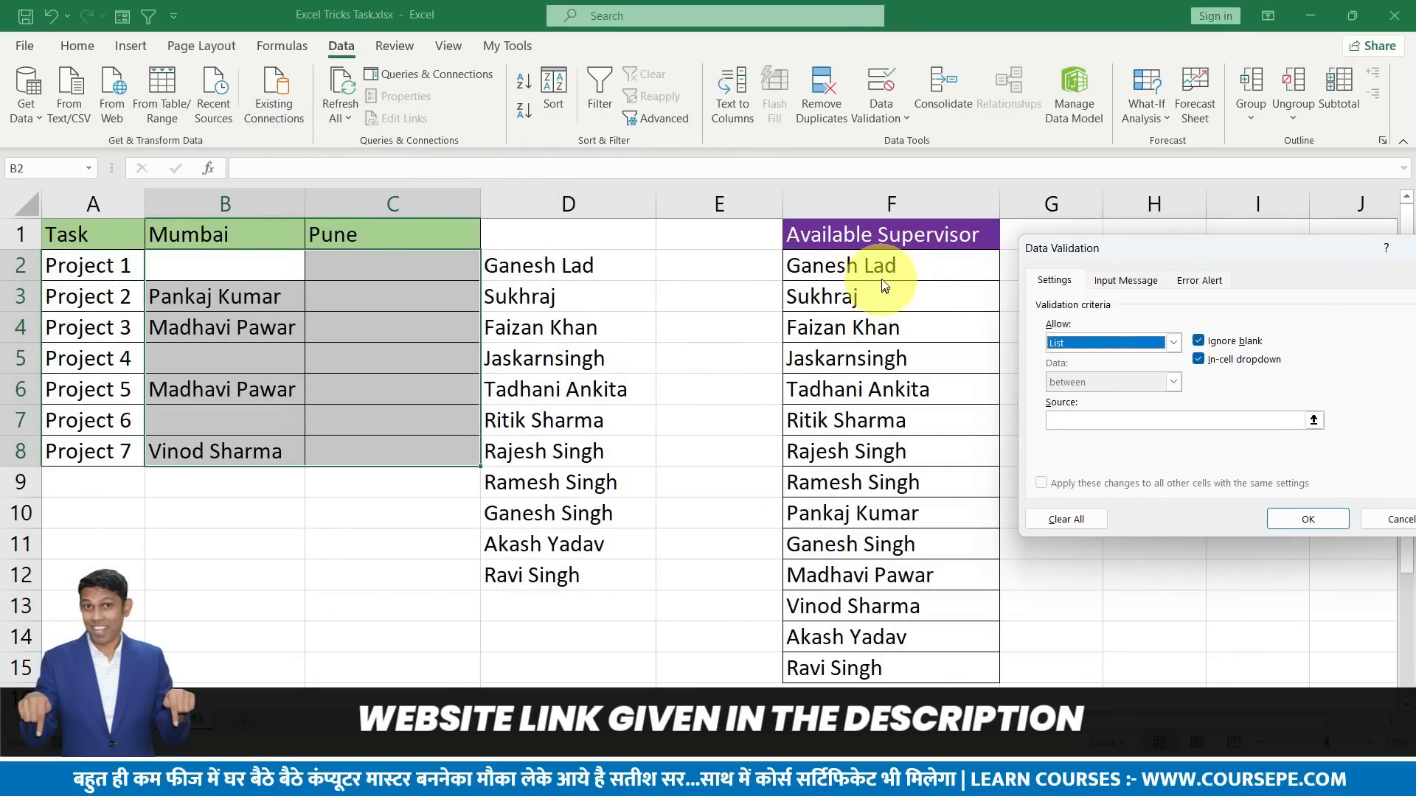
Set the validation list source to the spilled range =$D$2# and apply it to B2:C8.
left_click(1089, 420)
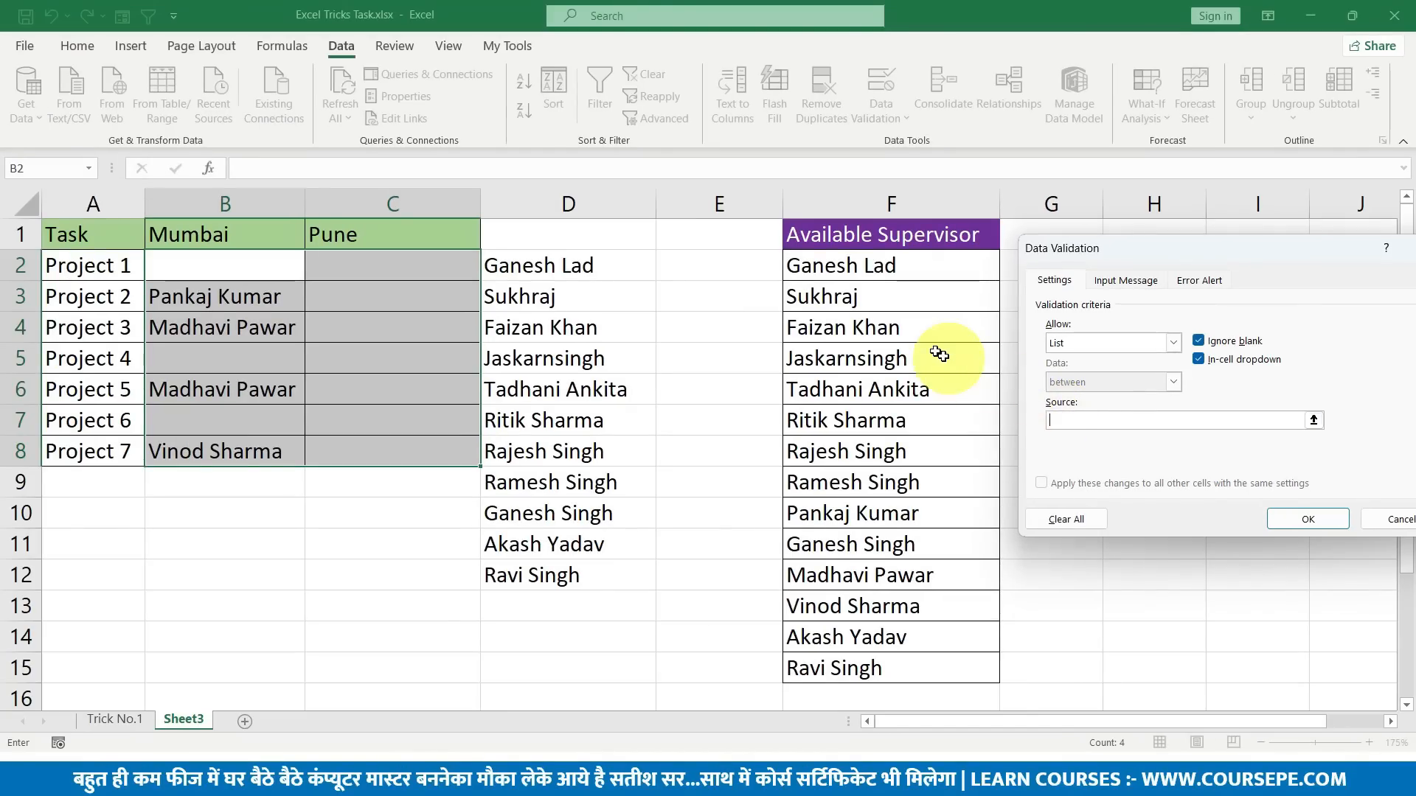
left_click(536, 273)
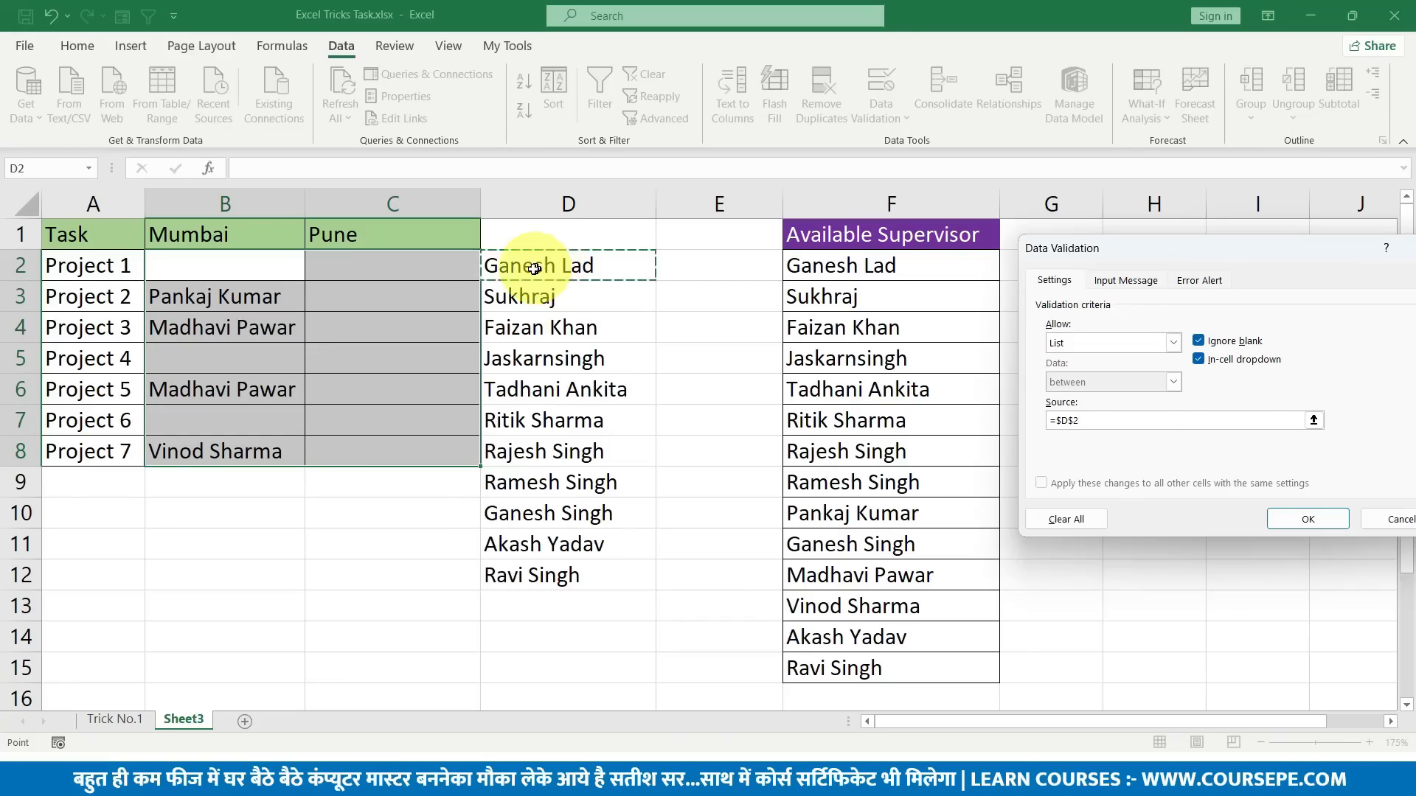
left_click(1100, 421)
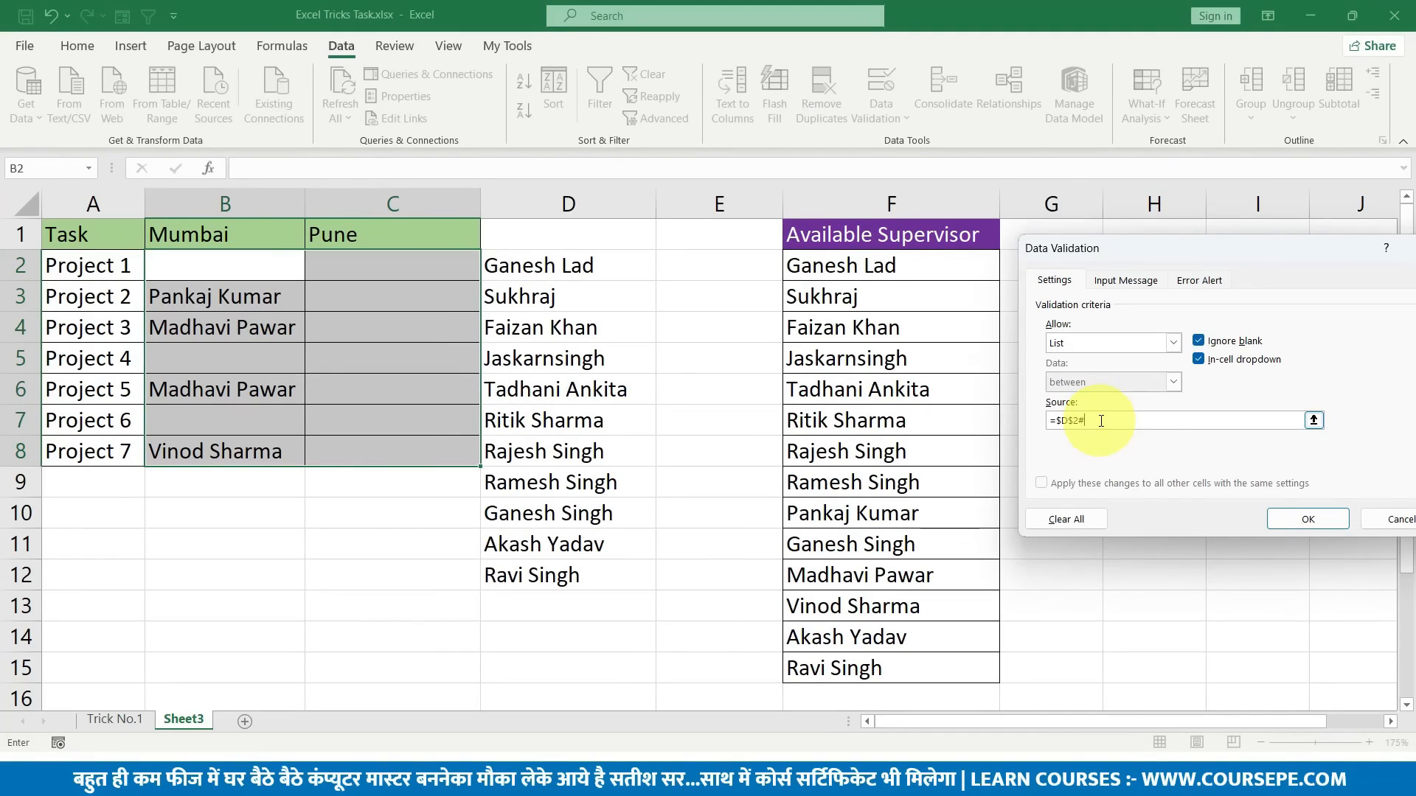
left_click(1294, 519)
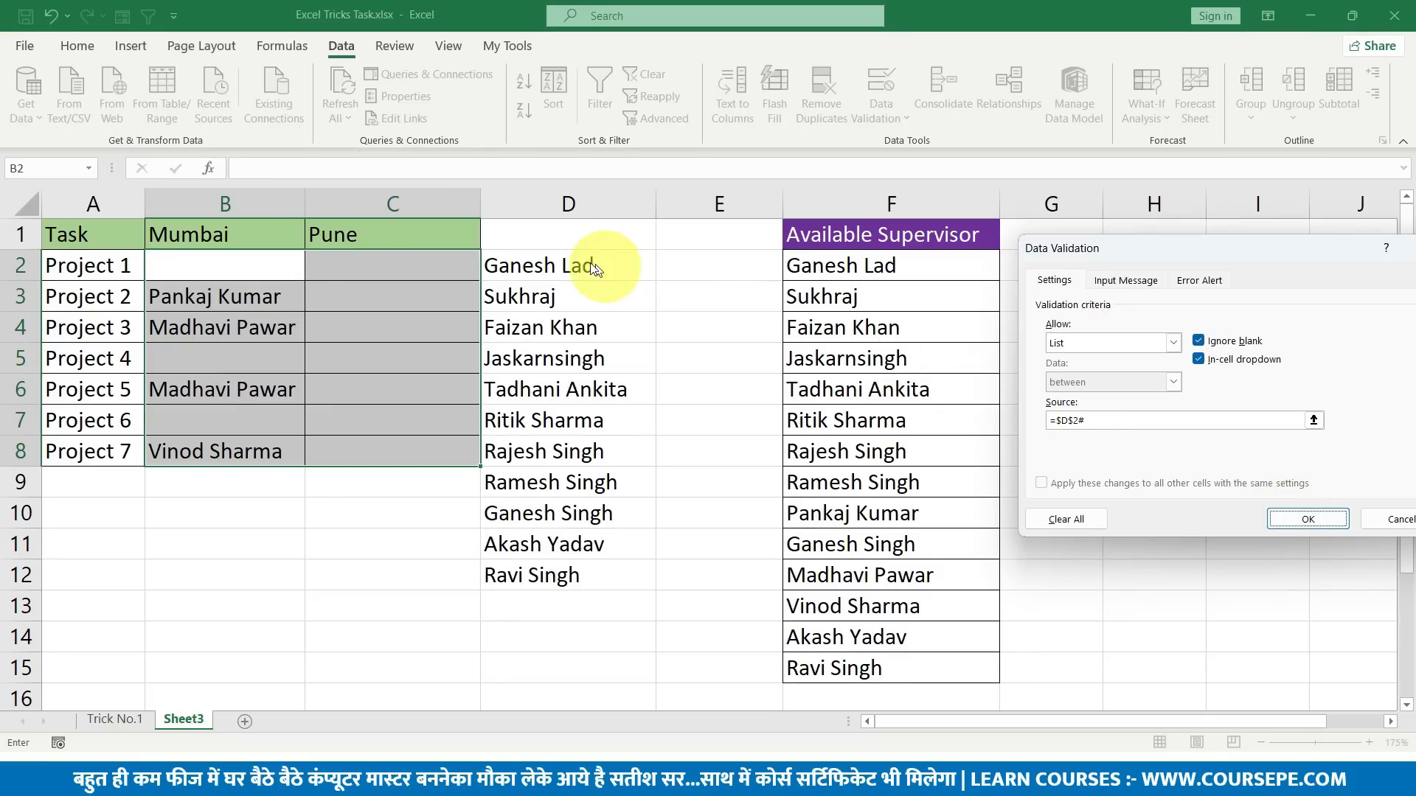
left_click(1305, 519)
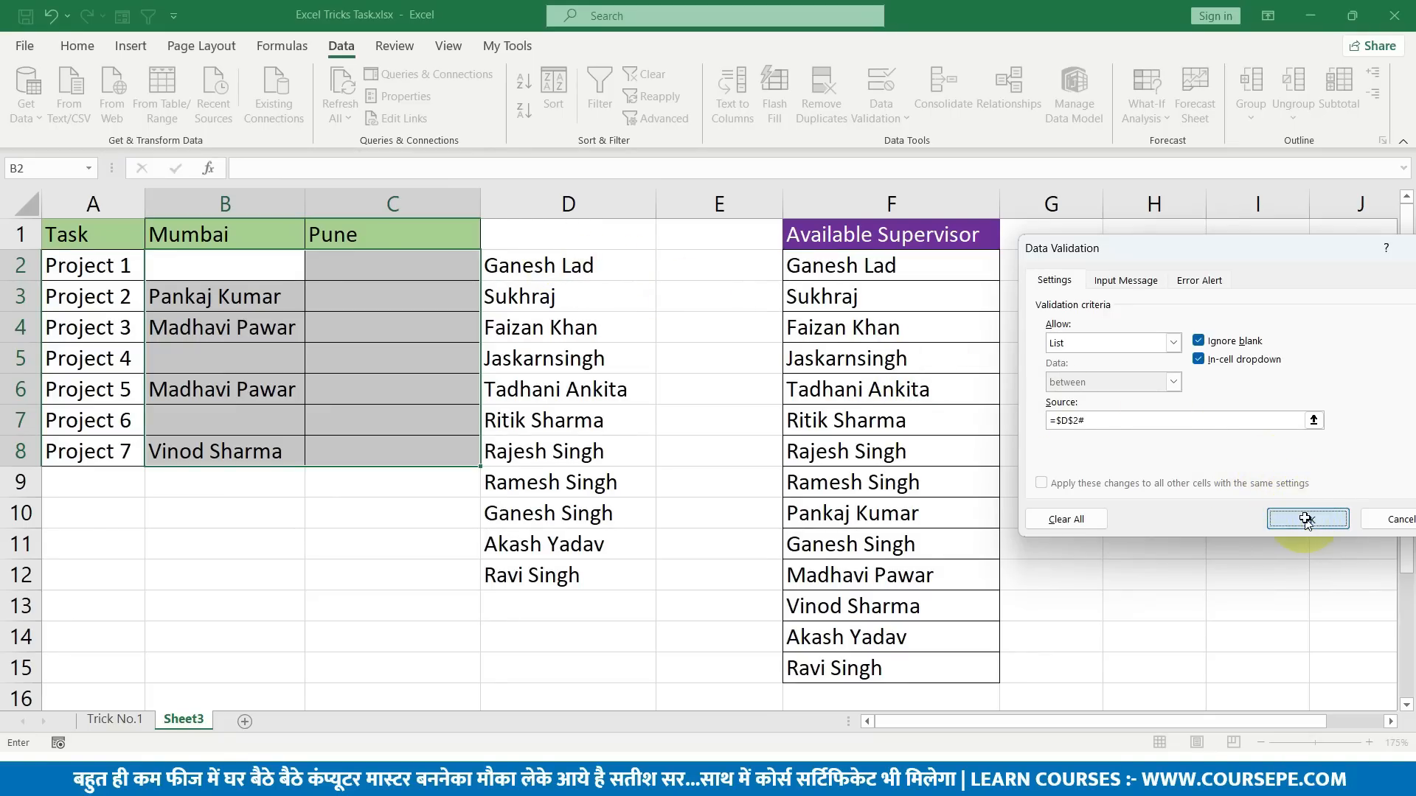
Examine the supervisor drop-down list in the Mumbai cell for Project 1 without choosing a name.
left_click(285, 271)
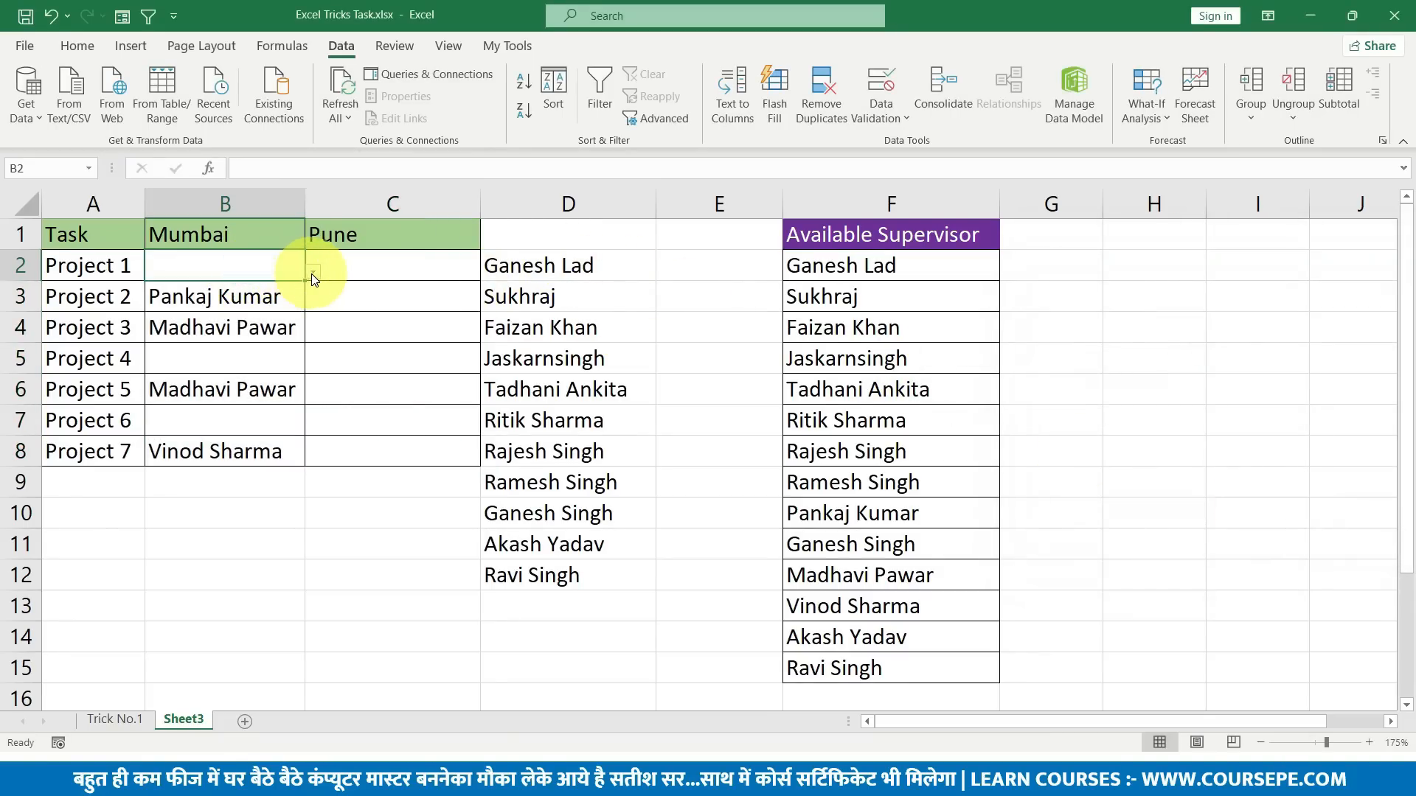
left_click(311, 273)
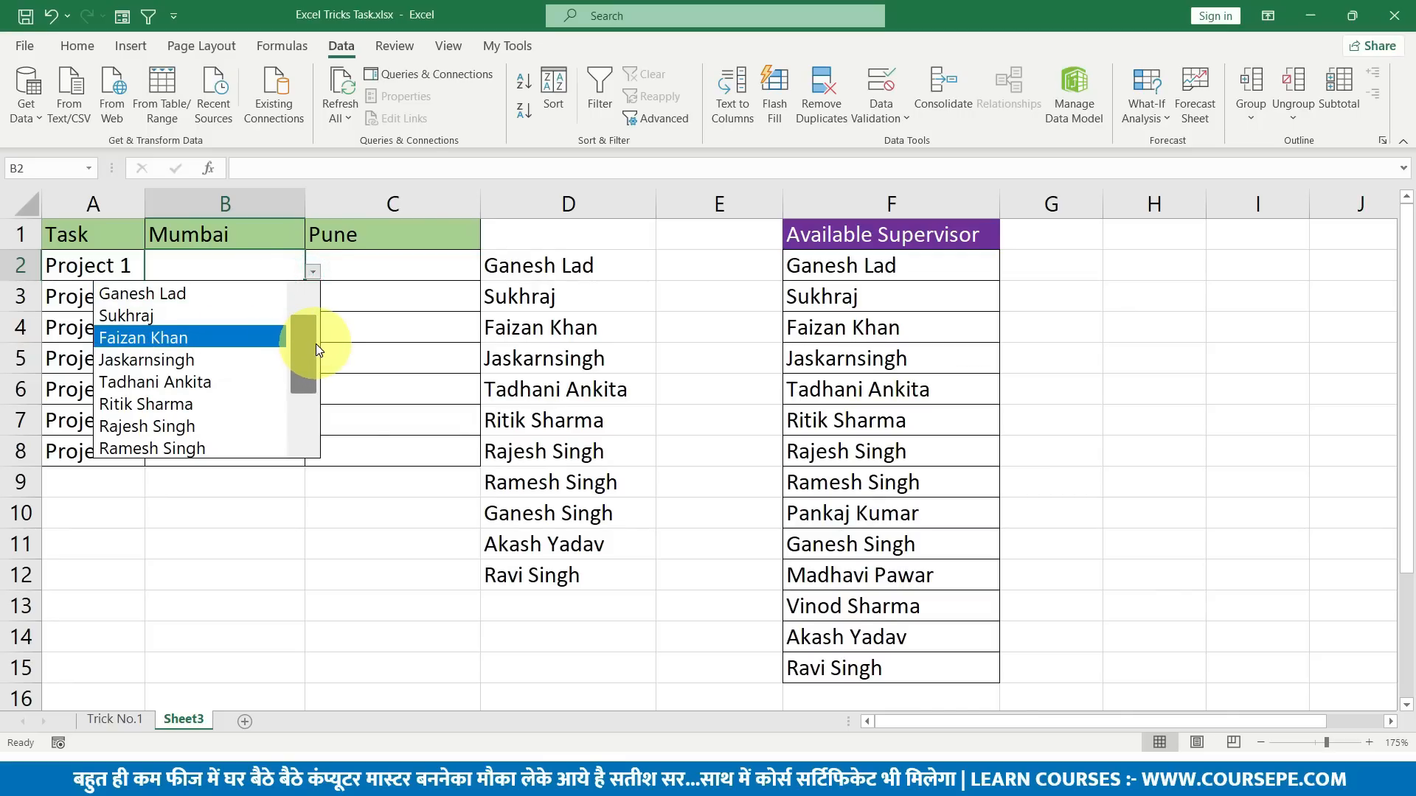
left_click_drag(309, 328, 300, 299)
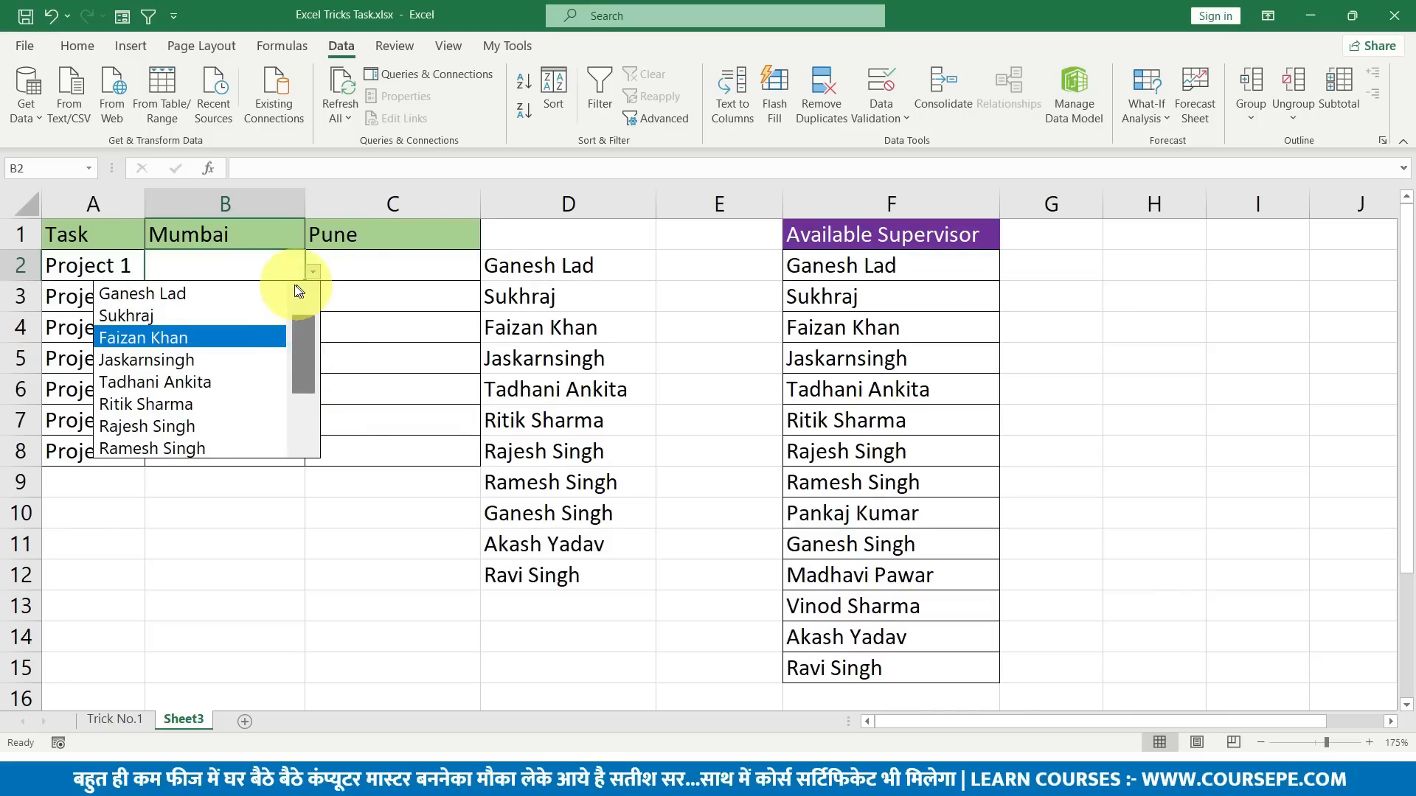
left_click(373, 278)
Assign the first supervisor in the drop-down list to the Pune cell for Project 2.
left_click(380, 295)
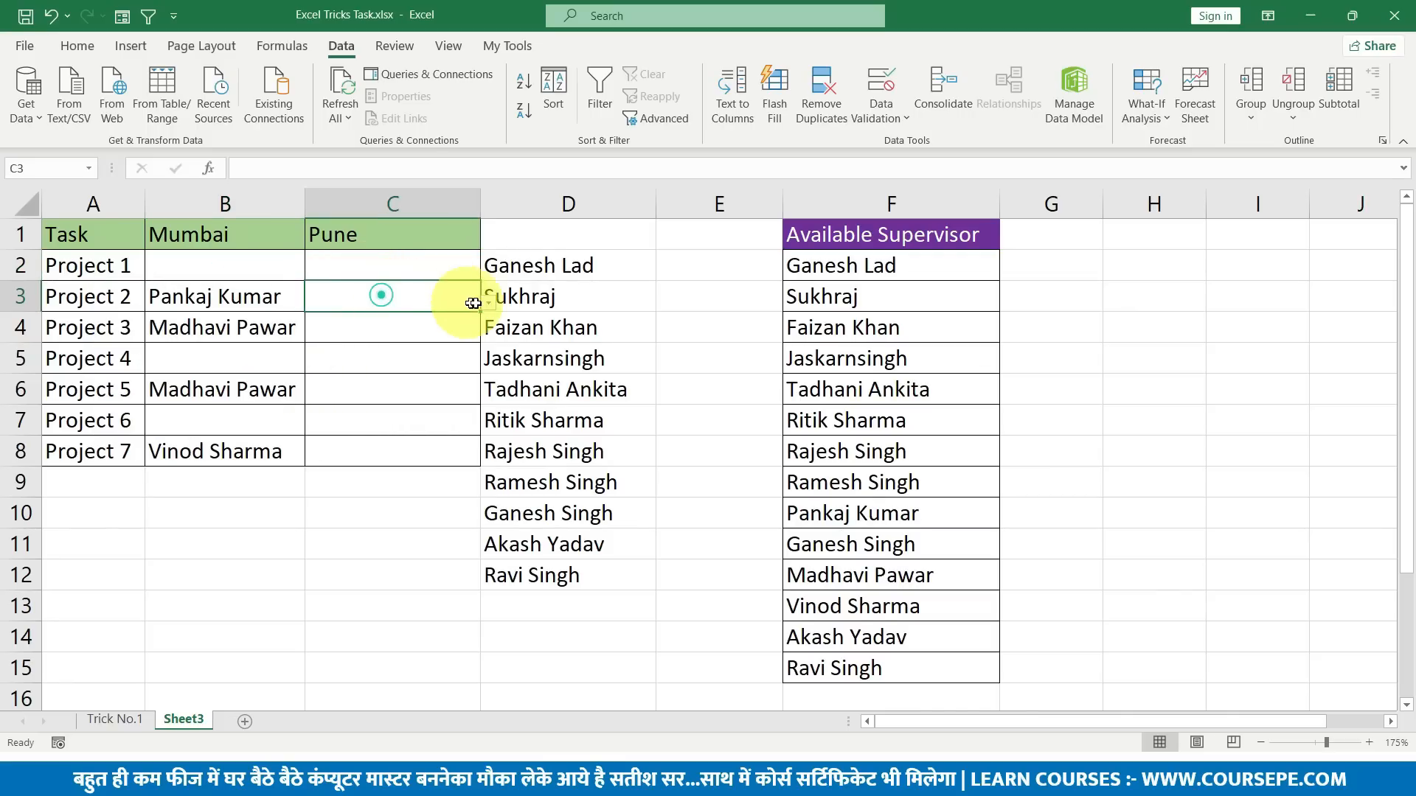
left_click(486, 303)
left_click(336, 325)
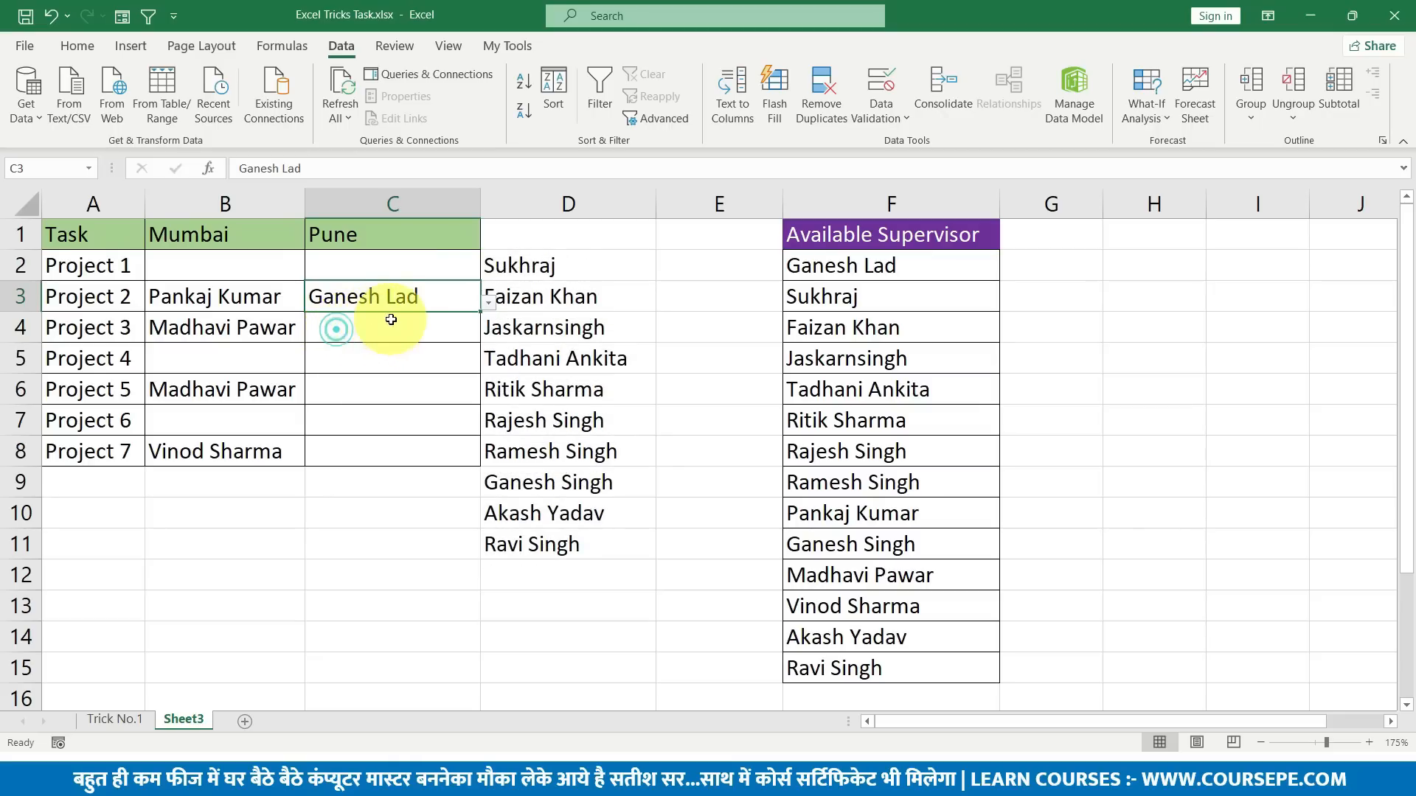
Use the drop-down lists to assign the fifth listed supervisor to Project 3 and the third to Project 5 in the Pune column.
left_click(454, 326)
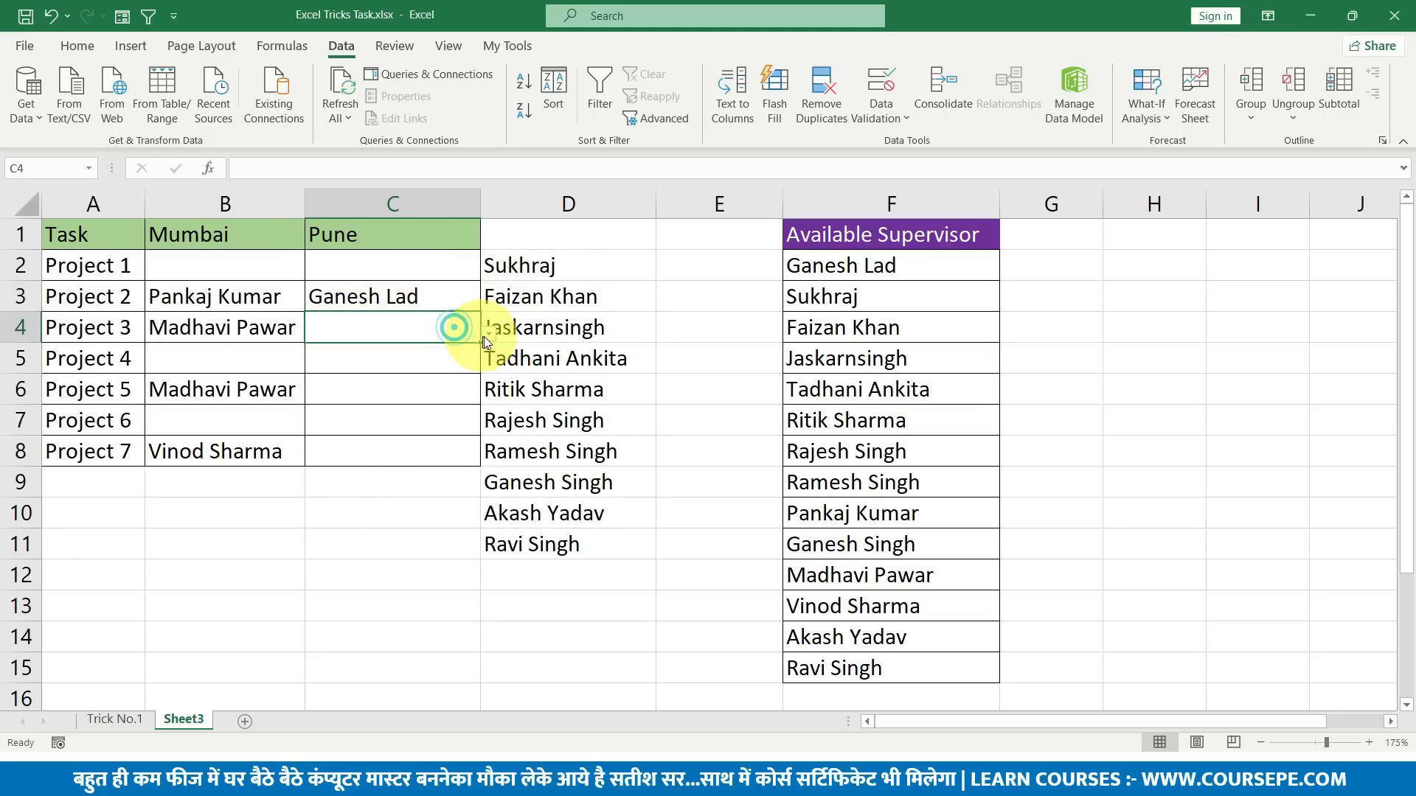
left_click(485, 336)
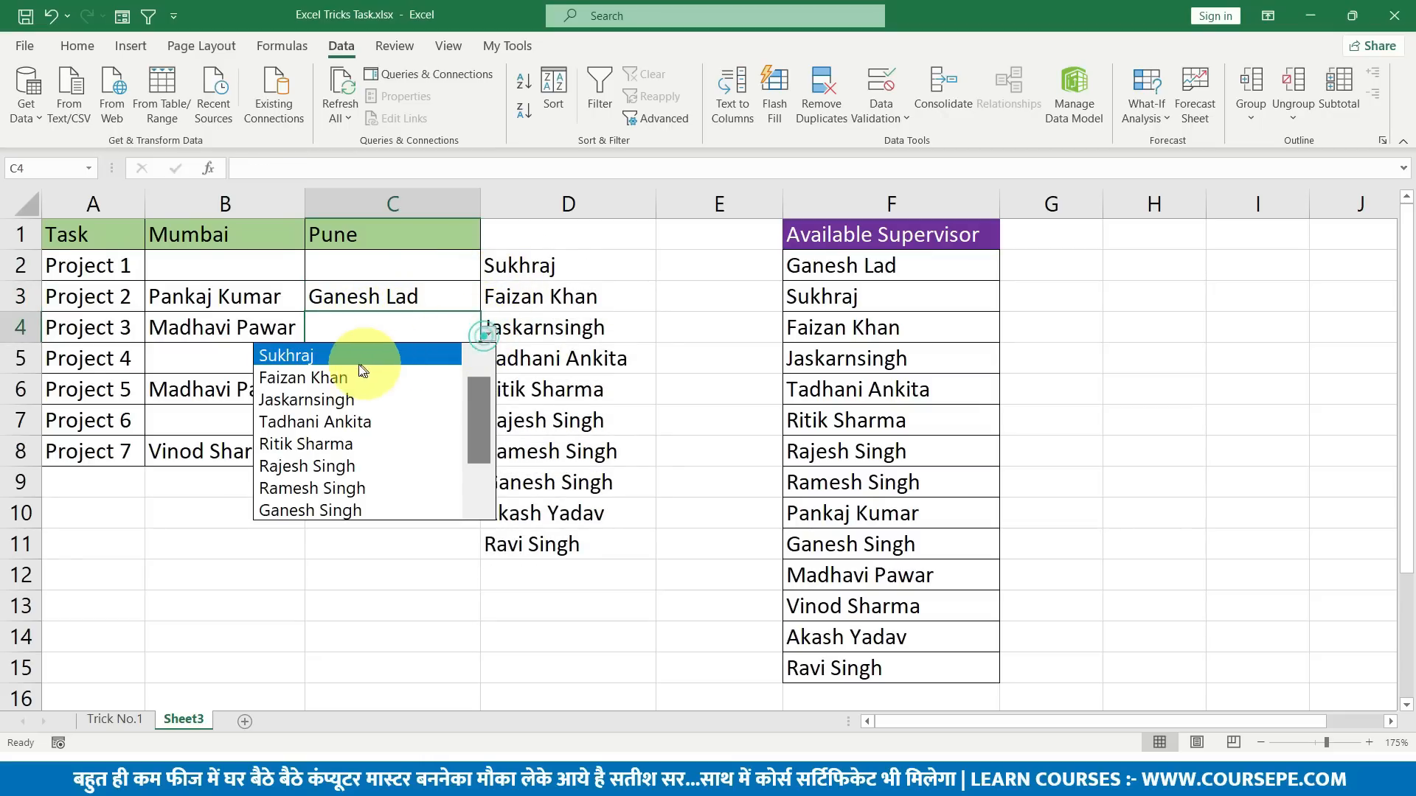
left_click(347, 447)
left_click(408, 384)
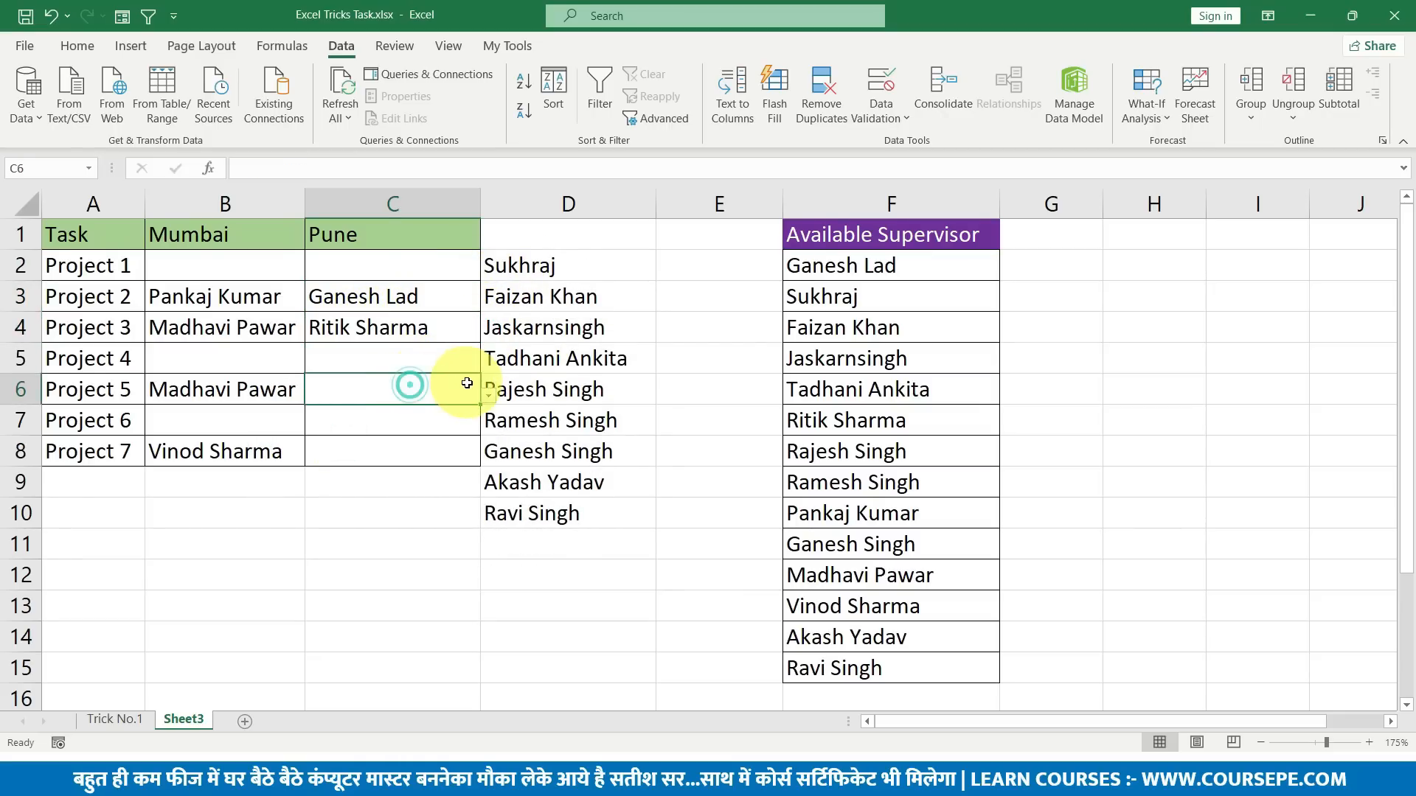
left_click(489, 396)
left_click(367, 450)
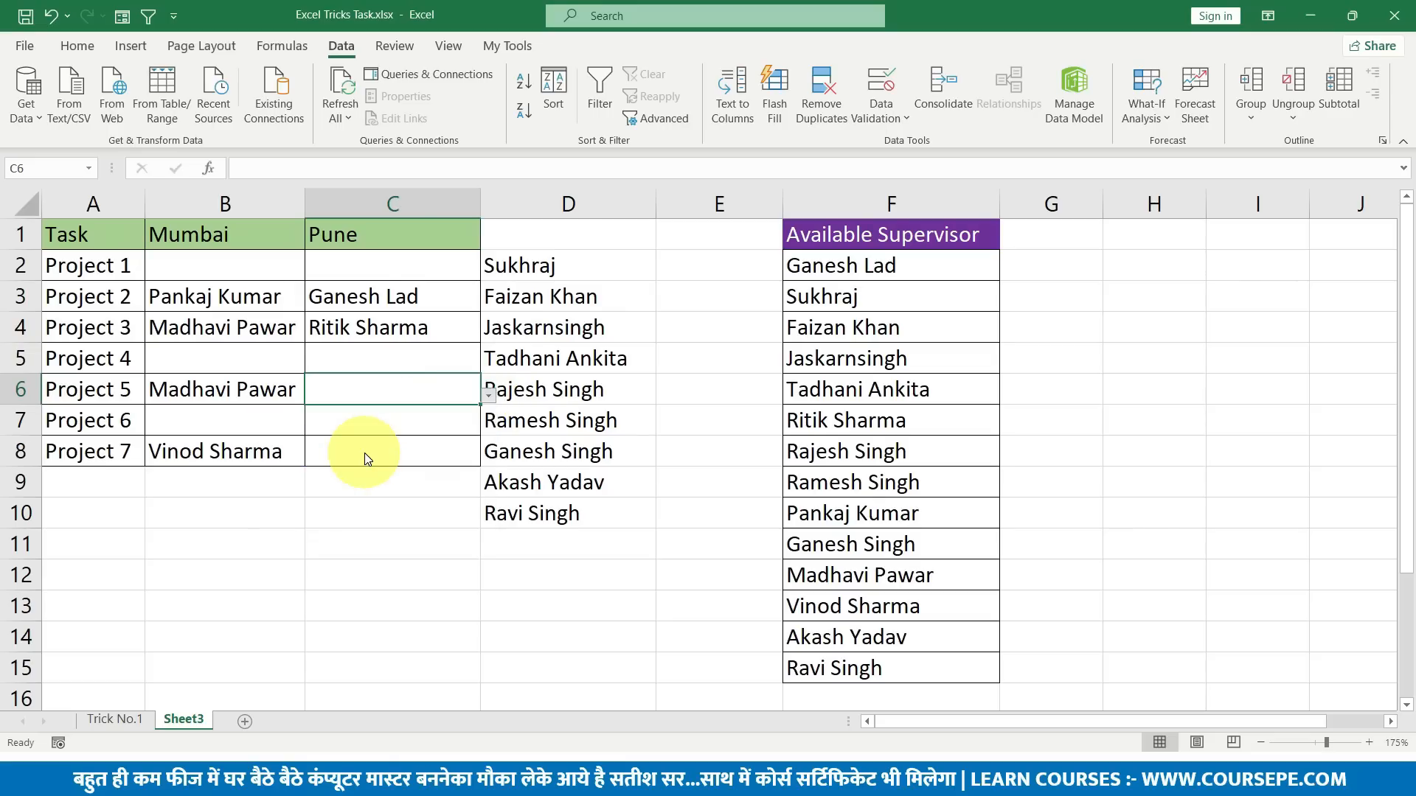
Assign the second supervisor in the drop-down list to the Mumbai cells for Project 1 and Project 4.
left_click(248, 275)
left_click(313, 275)
left_click(253, 312)
left_click(254, 352)
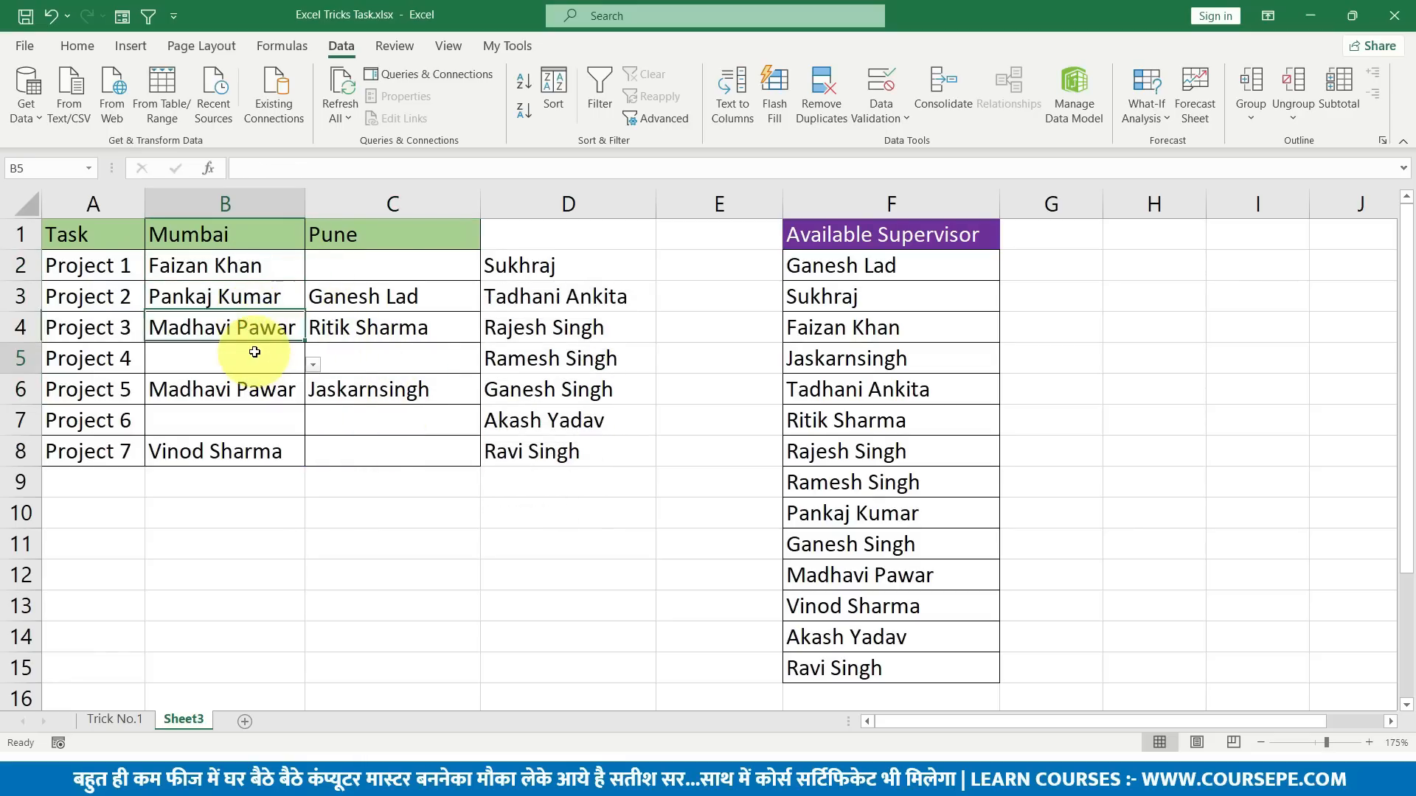
left_click(313, 364)
left_click(252, 405)
Assign Project 6 the third listed supervisor in its Mumbai cell and the second listed supervisor in its Pune cell.
left_click(254, 407)
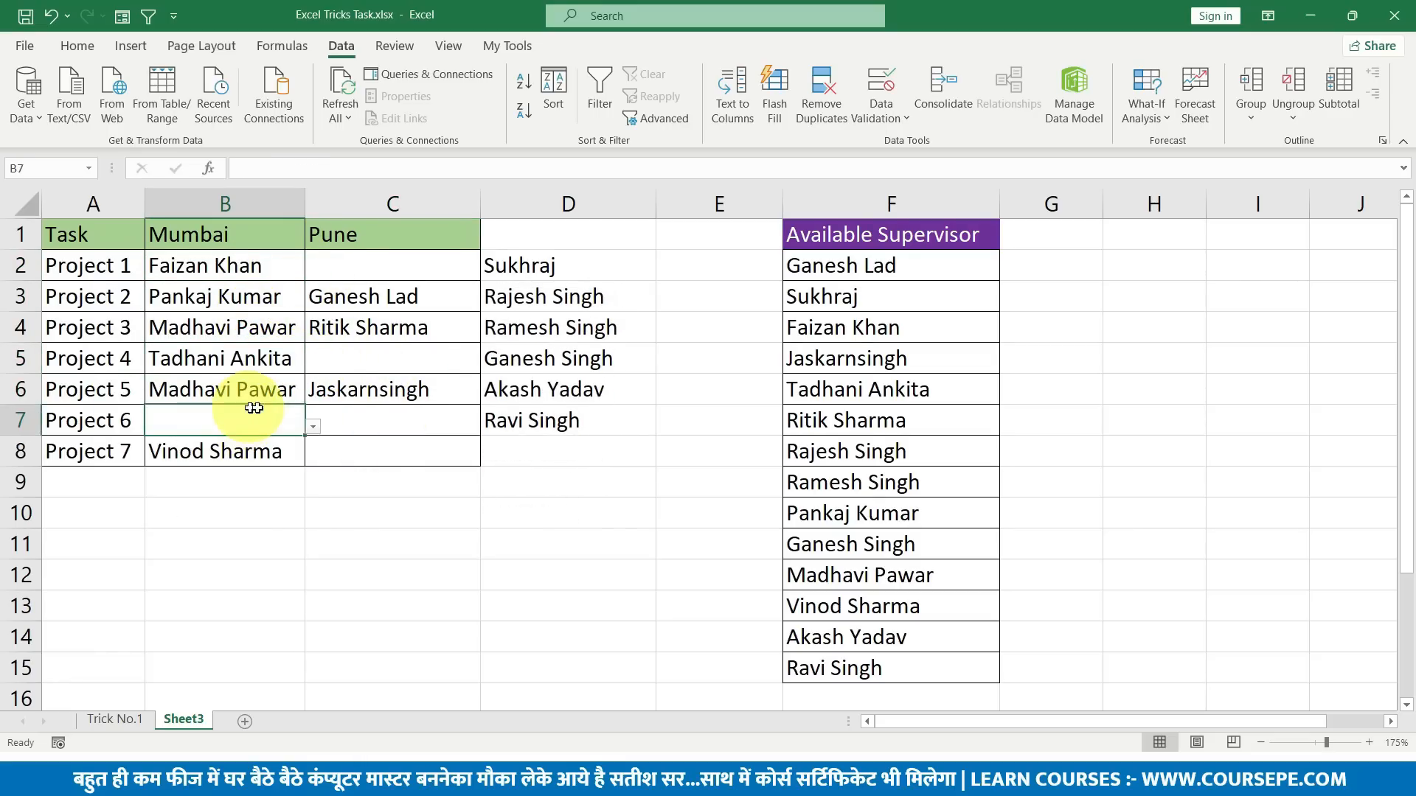
left_click(313, 426)
left_click(243, 490)
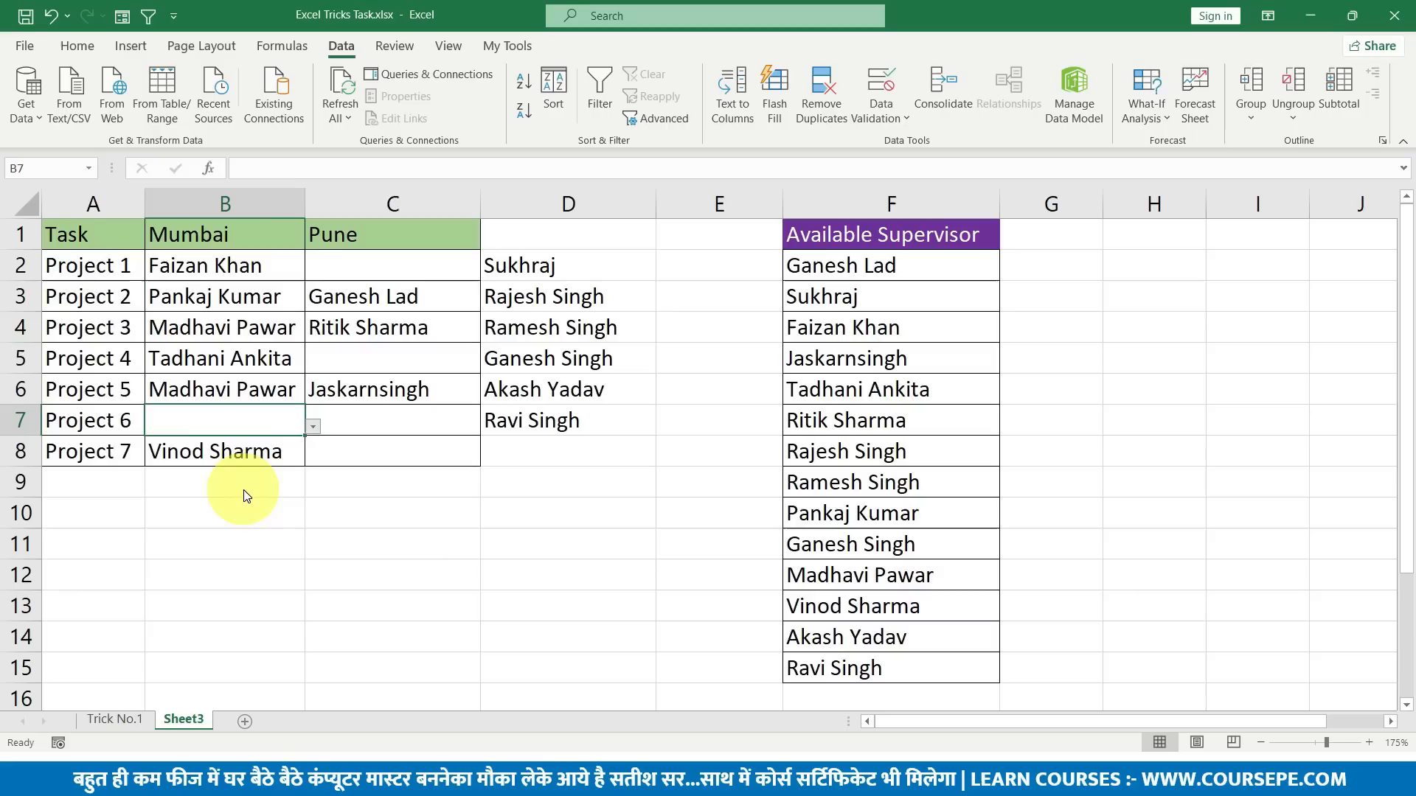
left_click(375, 425)
left_click(488, 428)
left_click(404, 464)
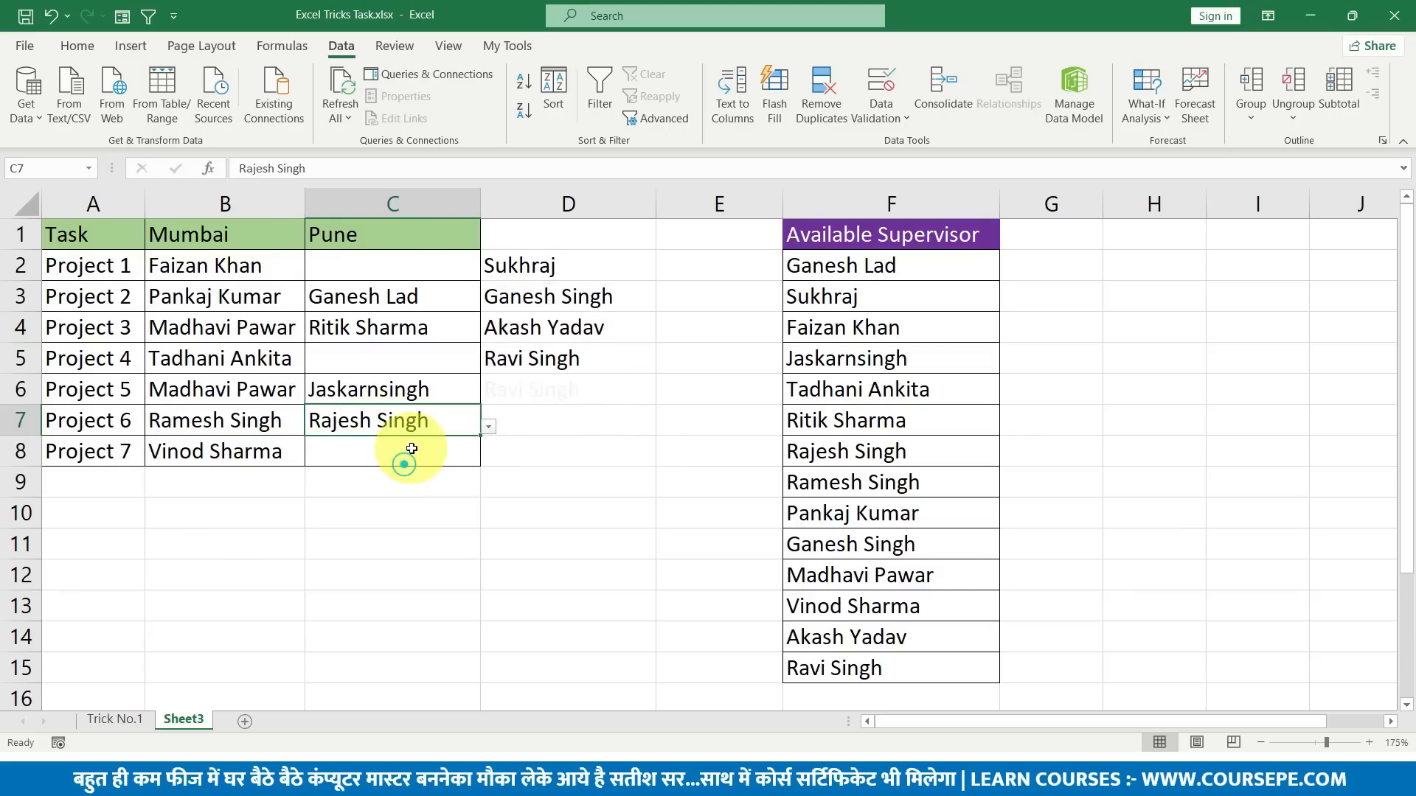
Assign the third listed supervisor to the Pune cell for Project 4 and the second listed one to the Pune cell for Project 1.
left_click(413, 363)
left_click(488, 366)
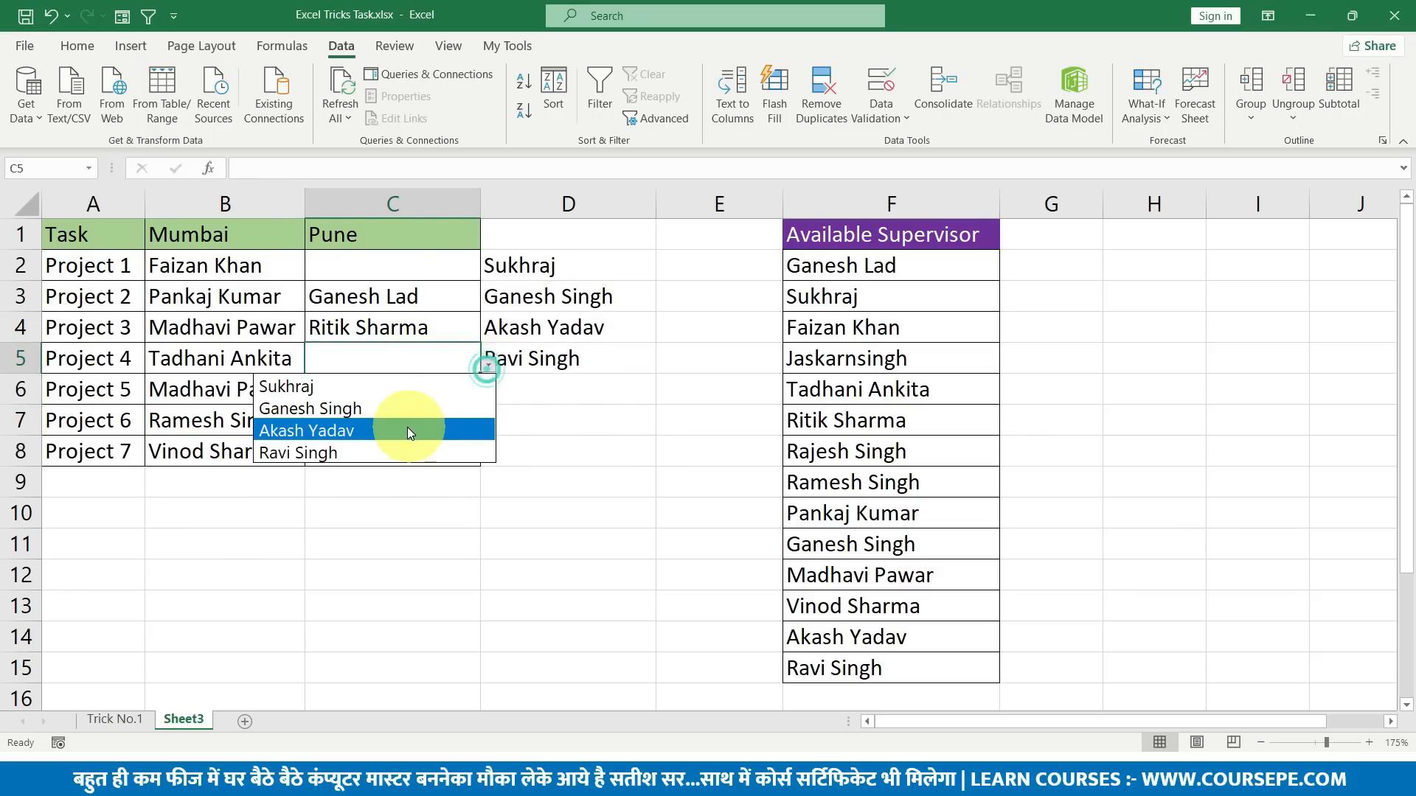
left_click(407, 427)
left_click(451, 265)
left_click(487, 270)
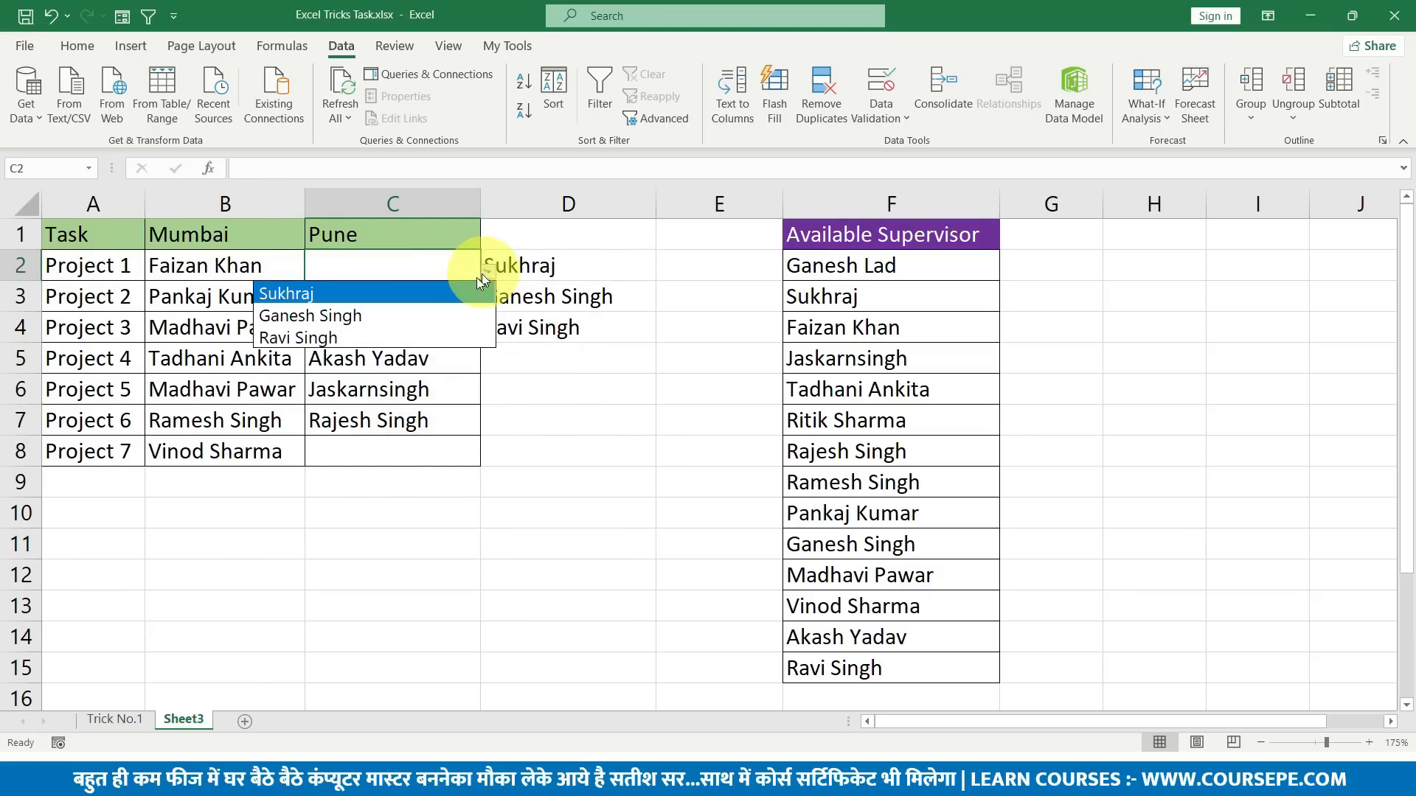
left_click(421, 314)
Assign the first listed supervisor to Project 7 in Pune, and replace Project 3's duplicate Mumbai supervisor with the last available name.
left_click(385, 443)
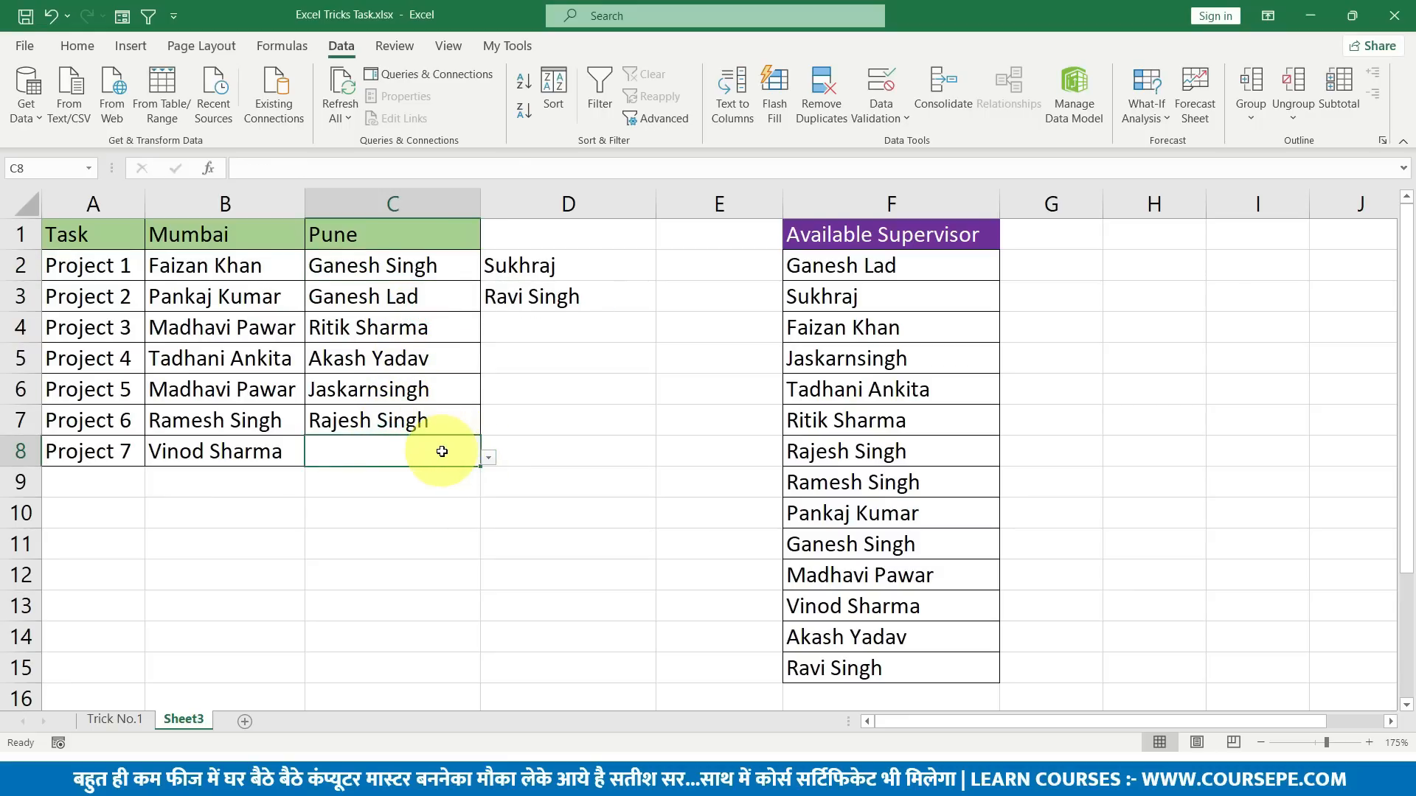
left_click(487, 457)
left_click(395, 477)
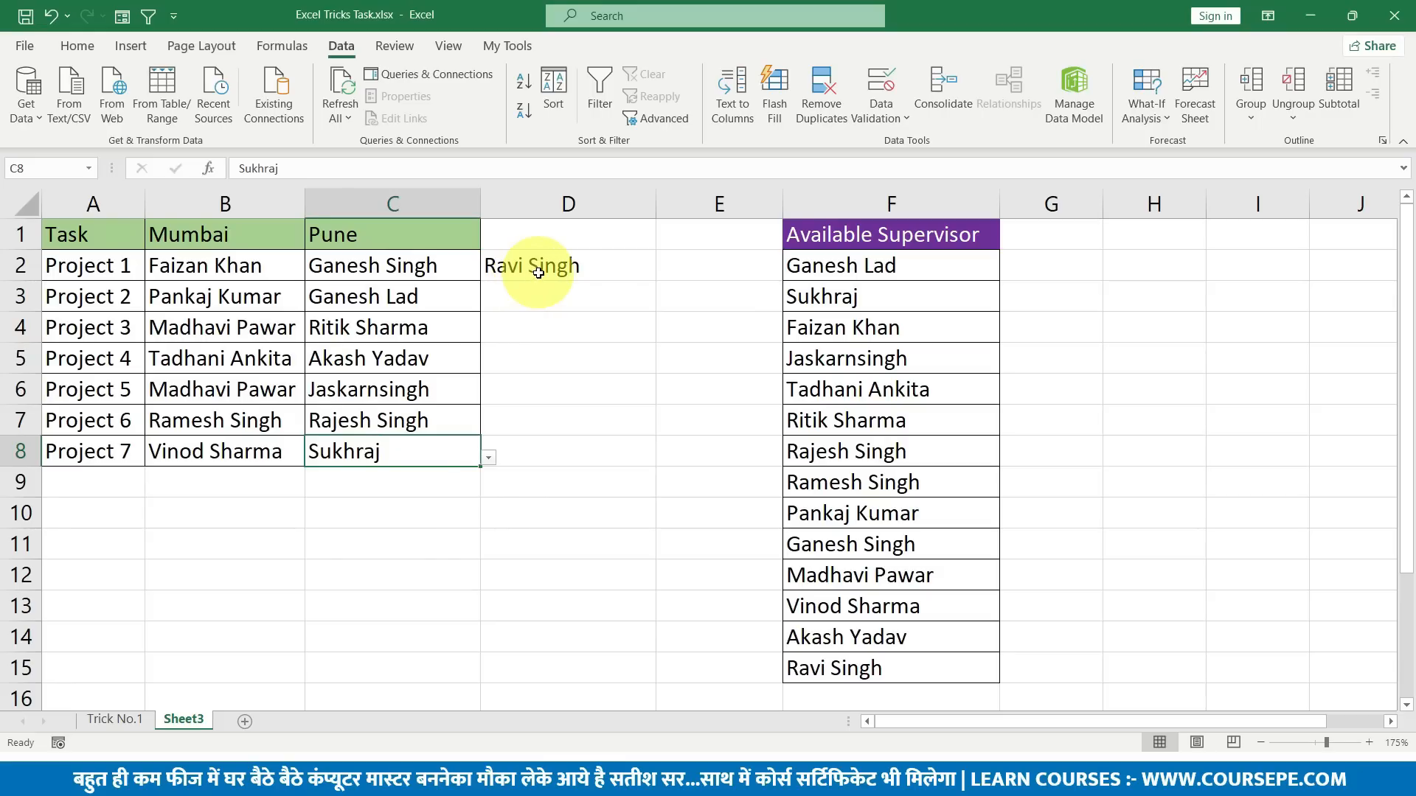
left_click(268, 327)
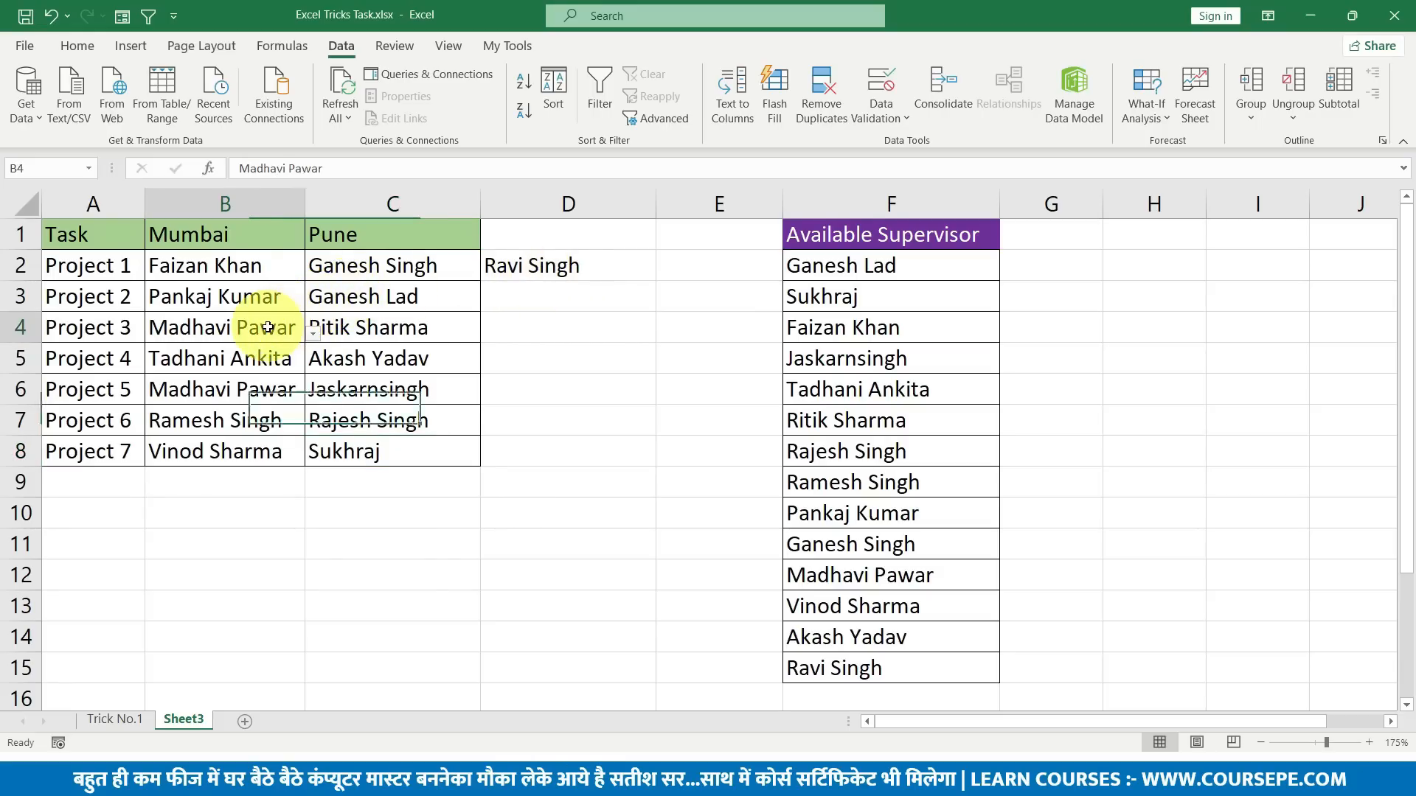
left_click(313, 334)
left_click(246, 355)
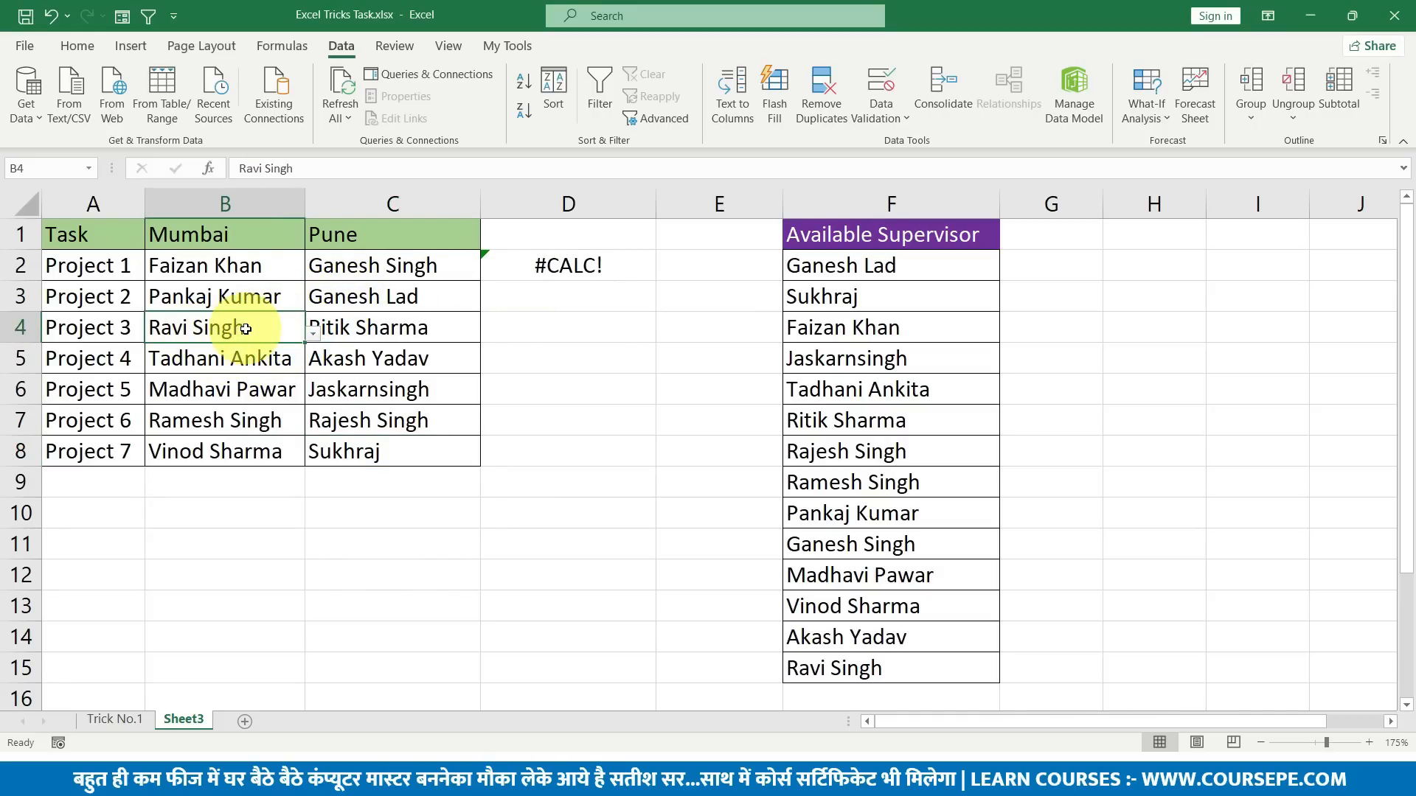
Open the formula in D2 for editing and insert the IFERROR function in front of FILTER.
left_click(572, 266)
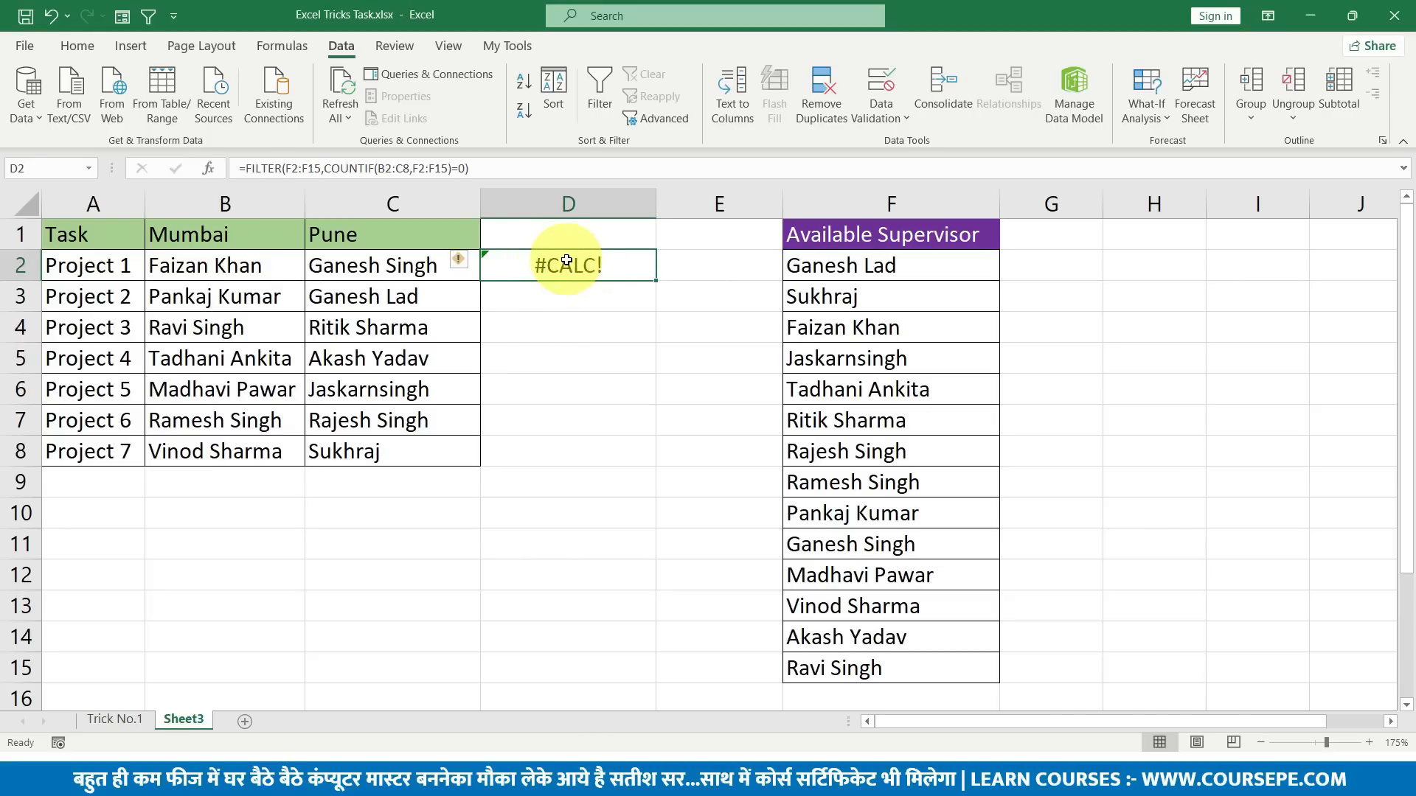
double_click(566, 259)
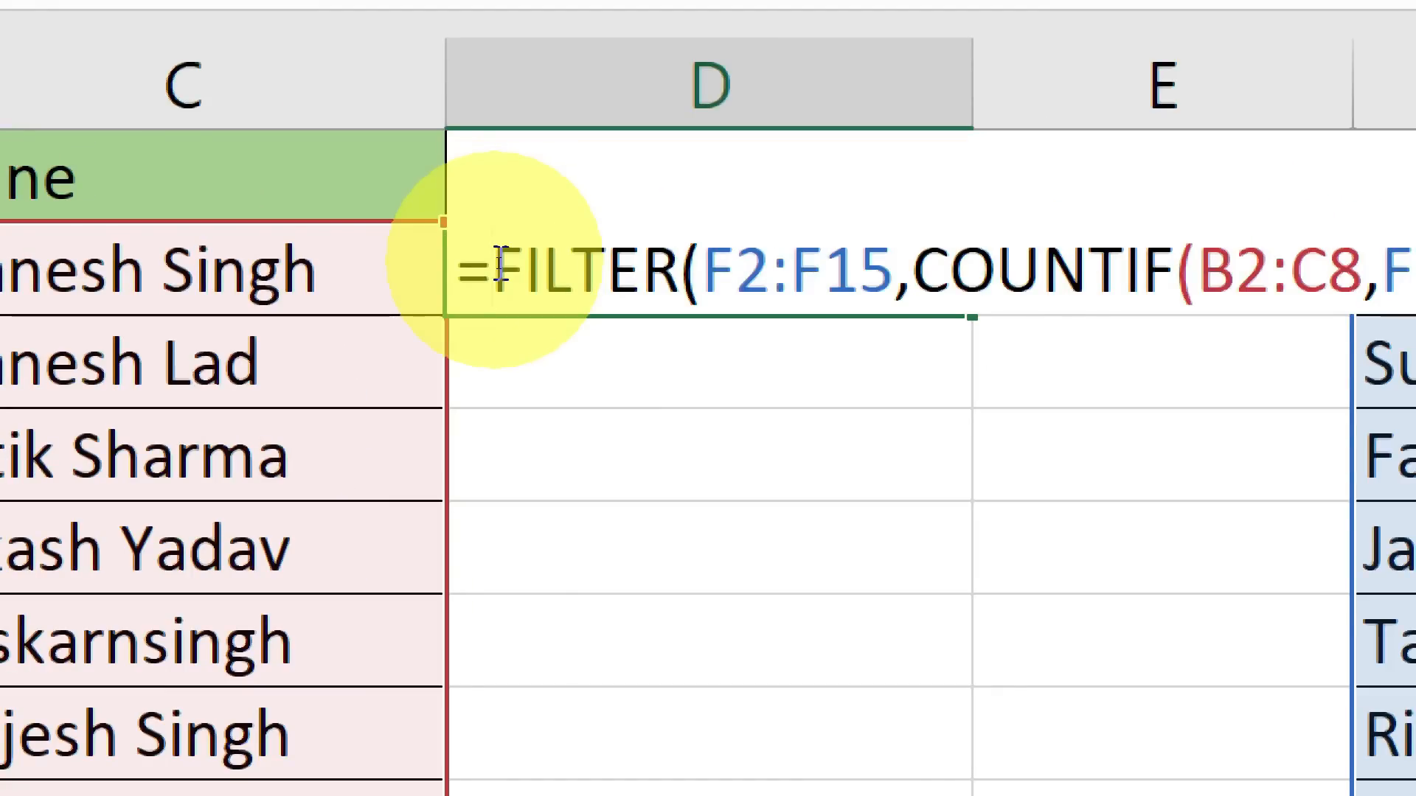
left_click(501, 267)
type("ife")
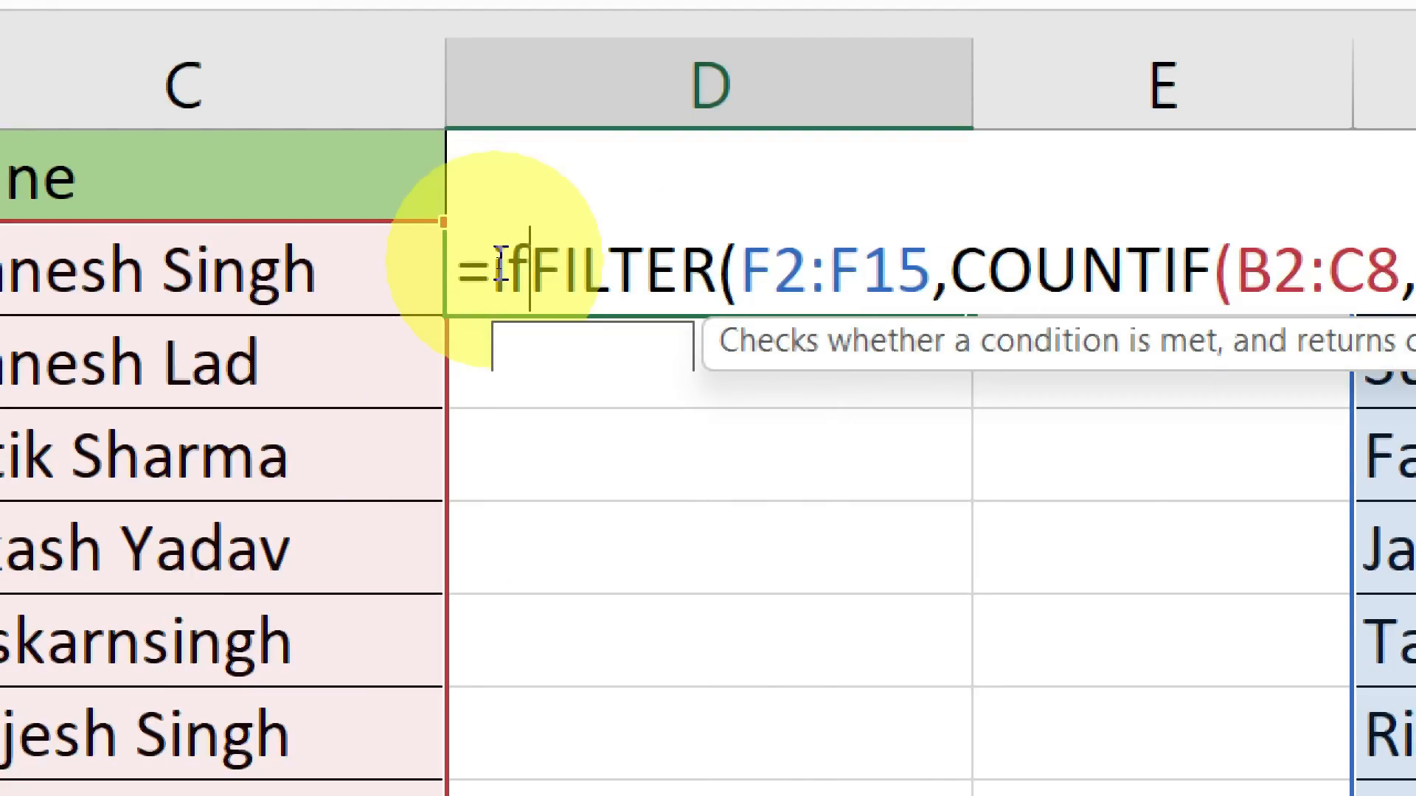
key("Tab")
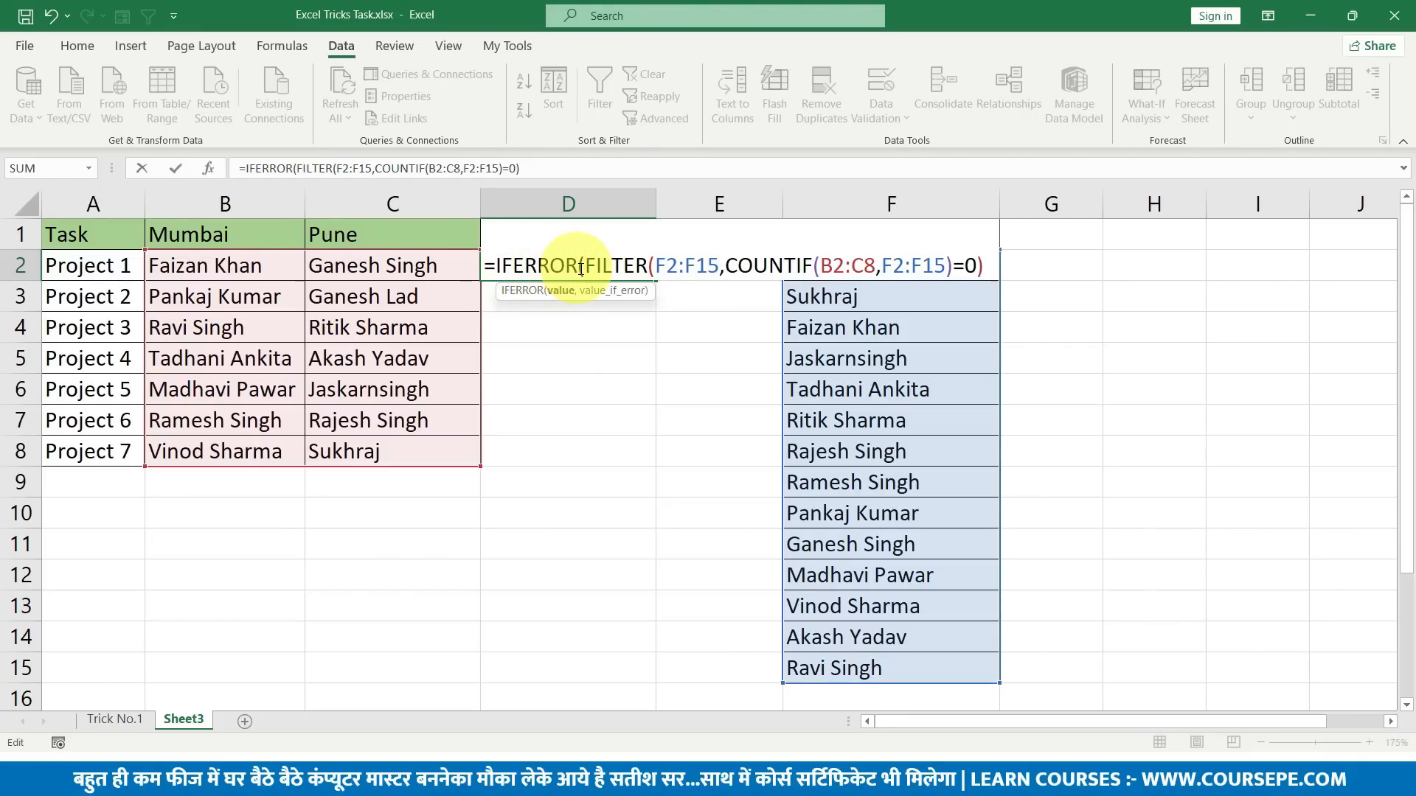
Remove the IFERROR function from the D2 formula and insert it again in front of FILTER.
left_click_drag(580, 267, 488, 260)
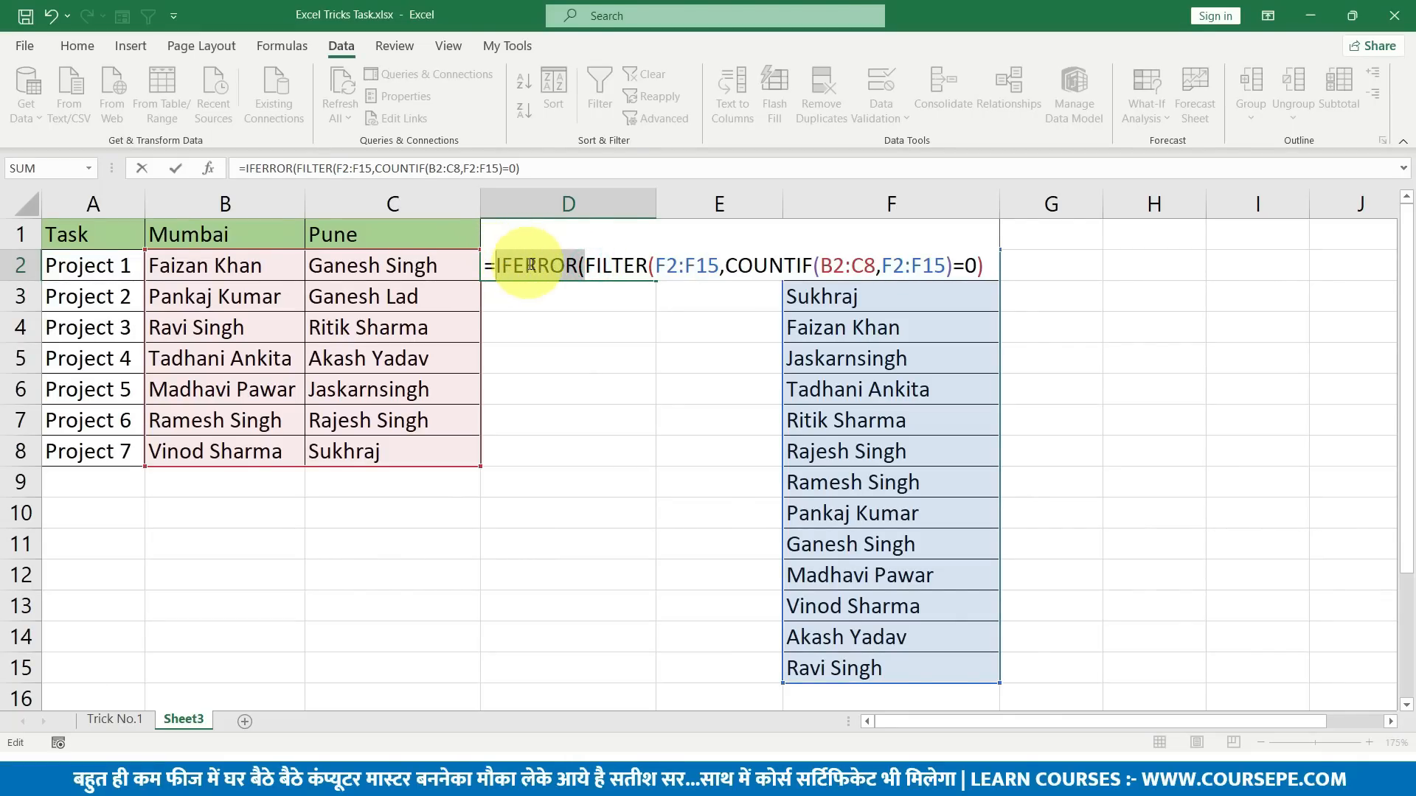
key("BackSpace")
type("if")
key("Down")
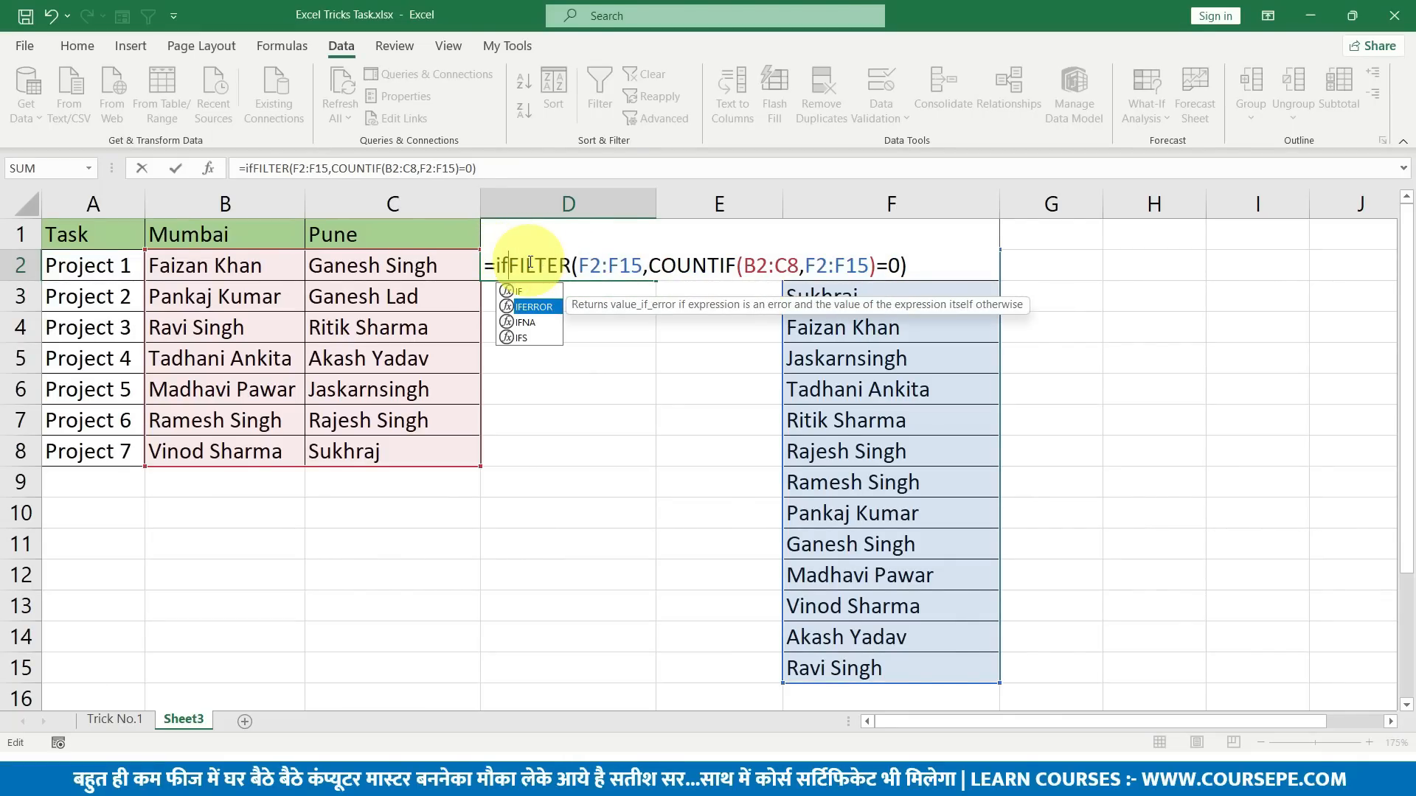
key("Escape")
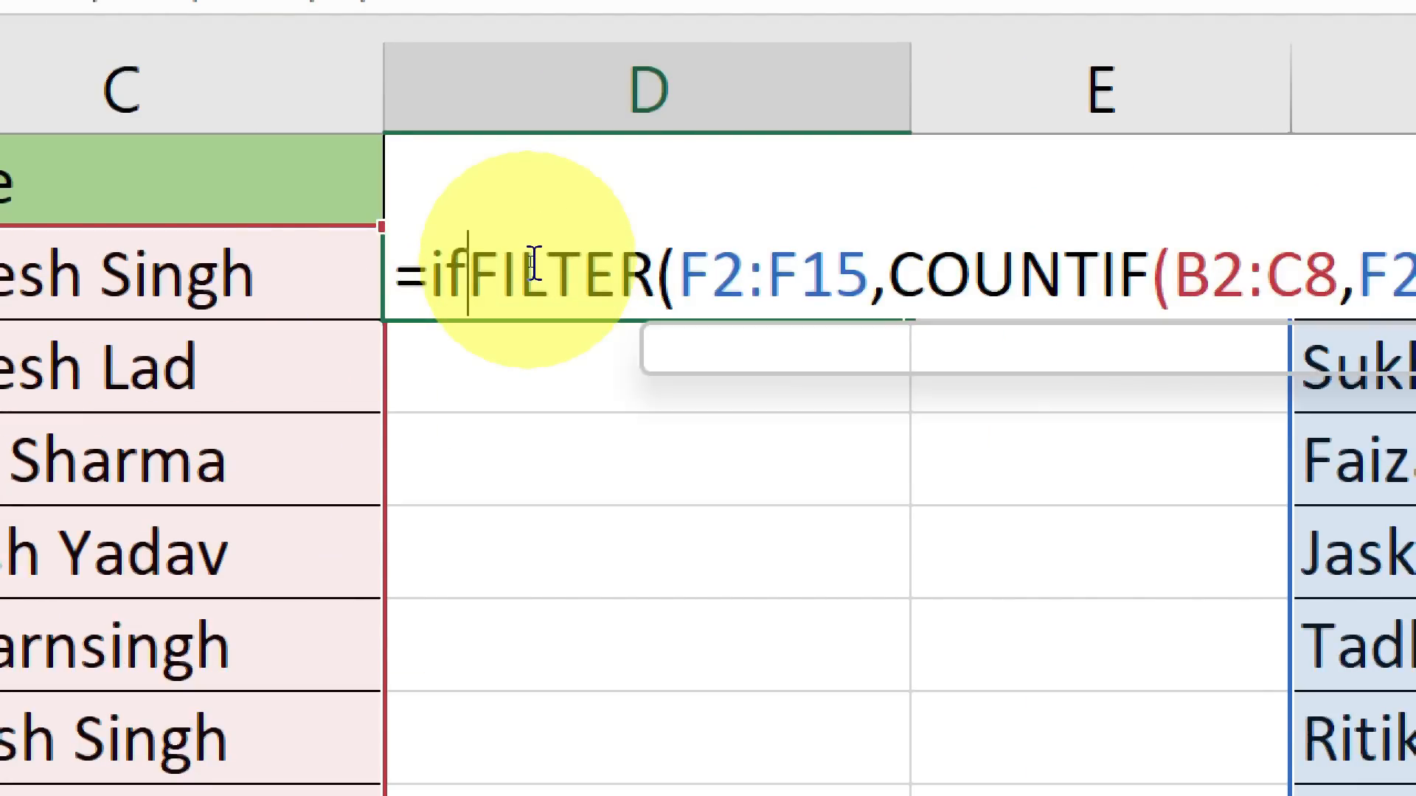
type("e")
key("Tab")
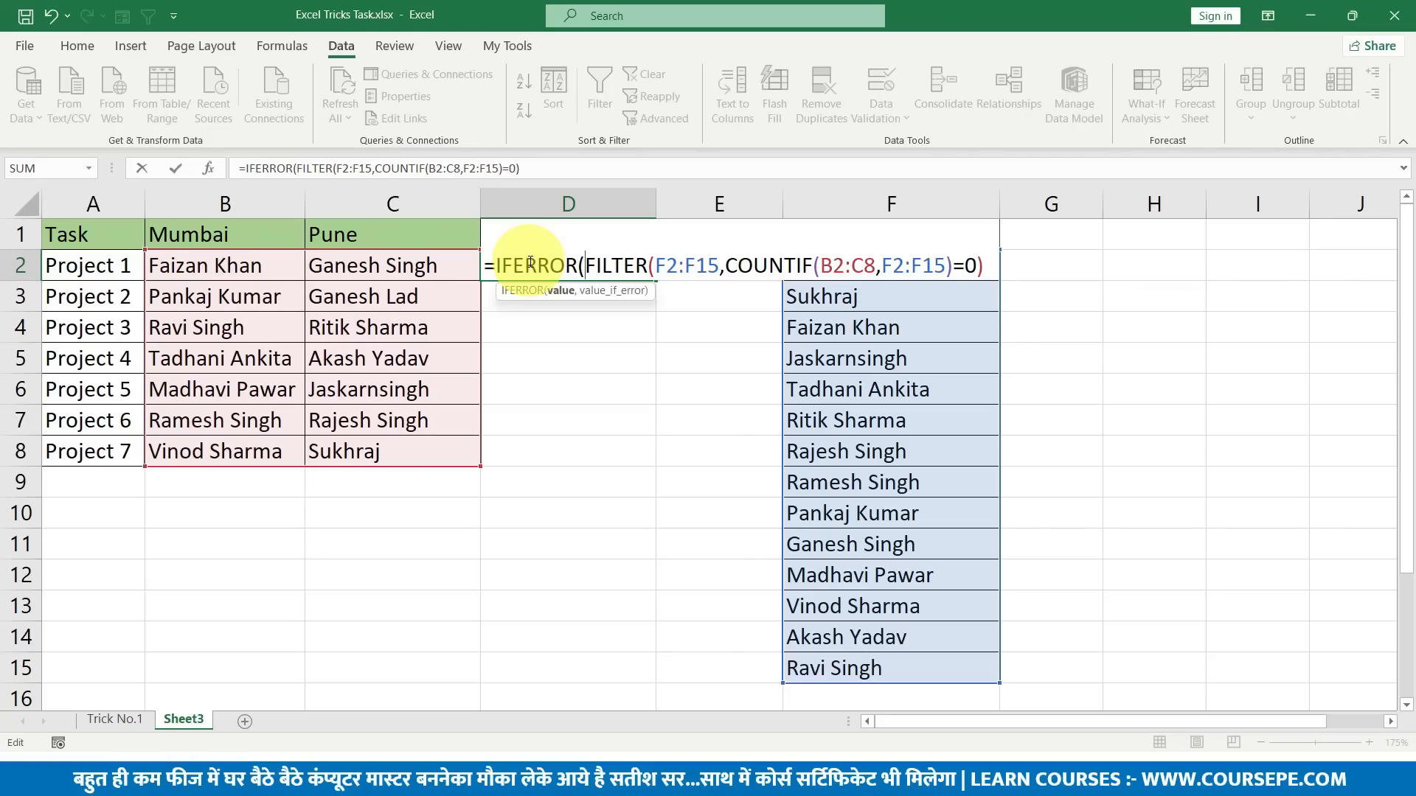
Complete the D2 formula as =IFERROR(FILTER(F2:F15,COUNTIF(B2:C8,F2:F15)=0),"") and enter it.
key("End")
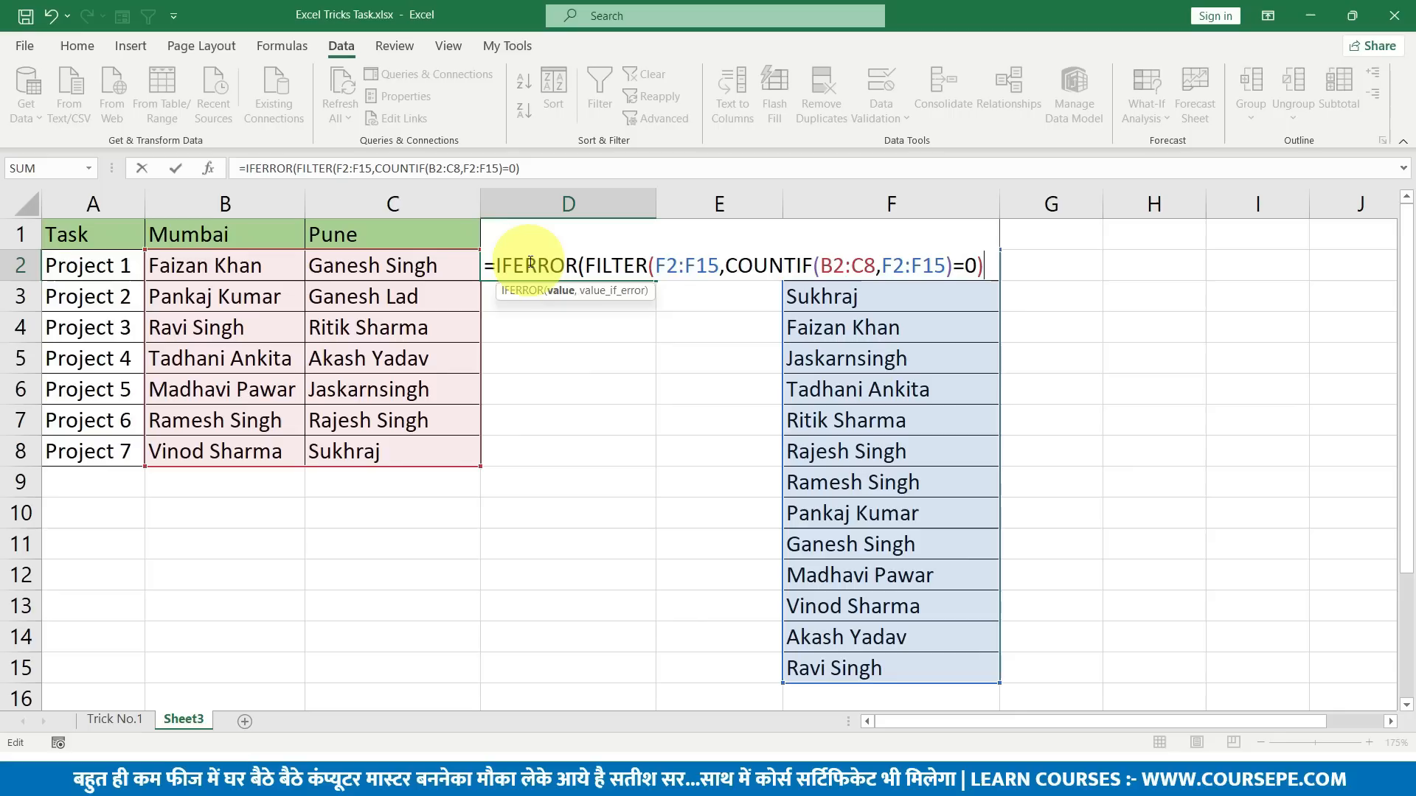
type(")")
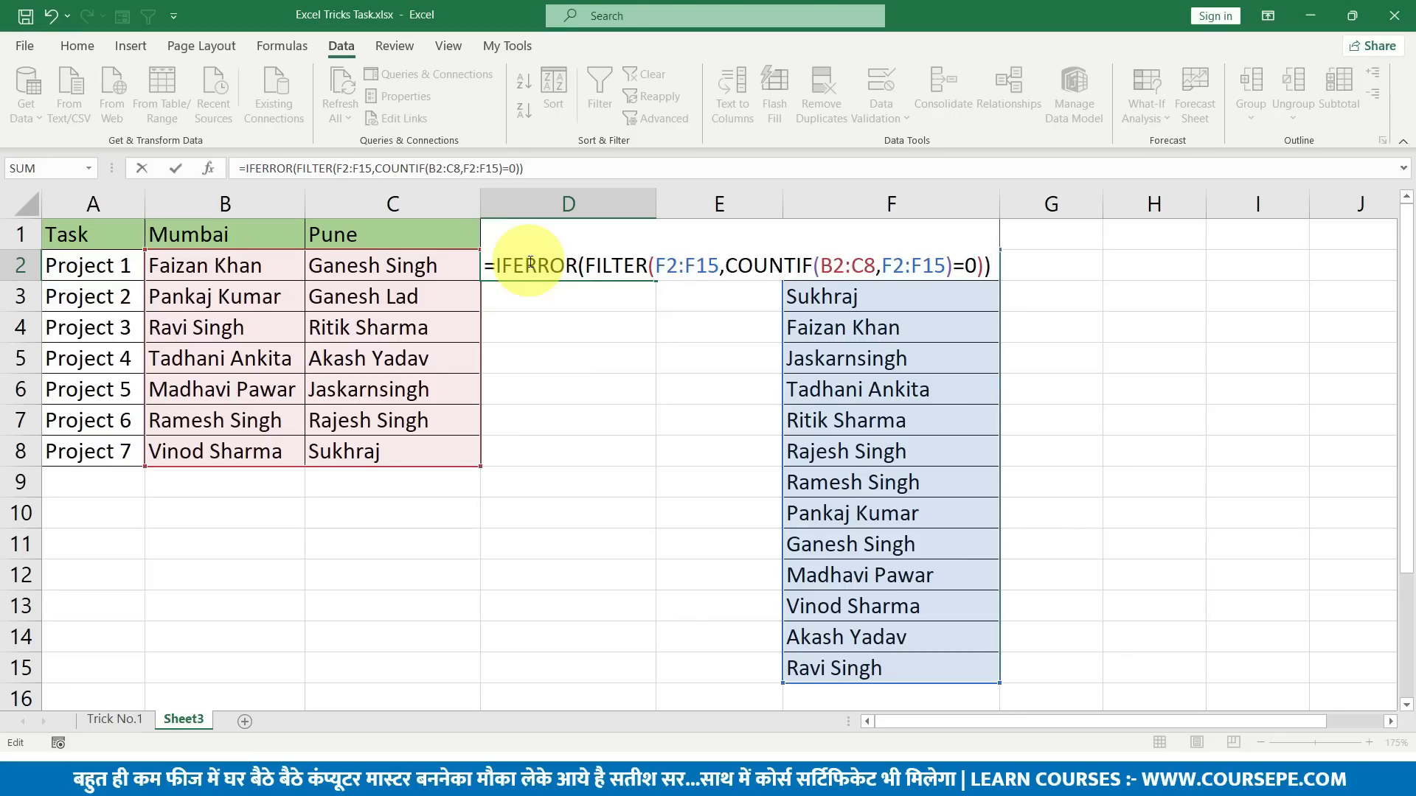
key("Left")
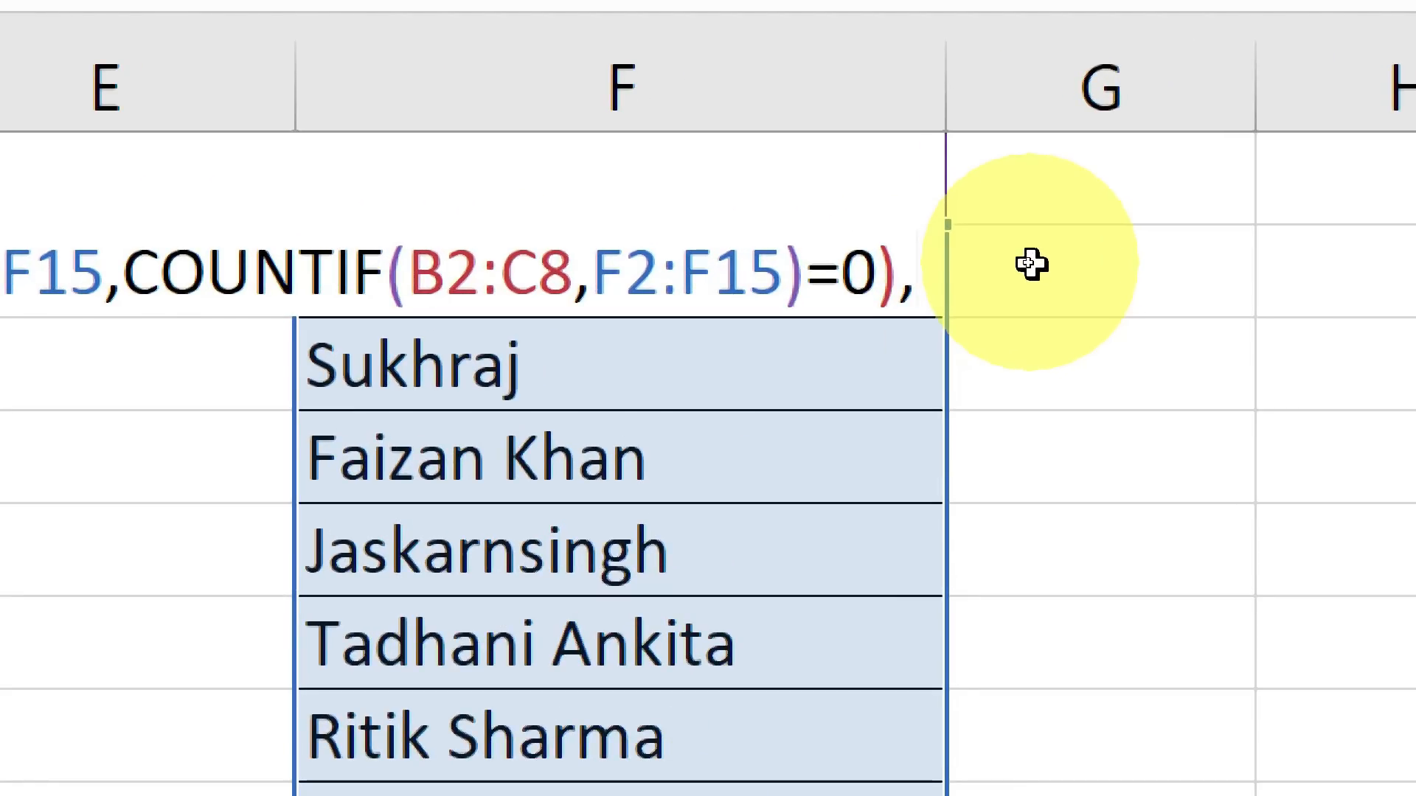
type("\"\"")
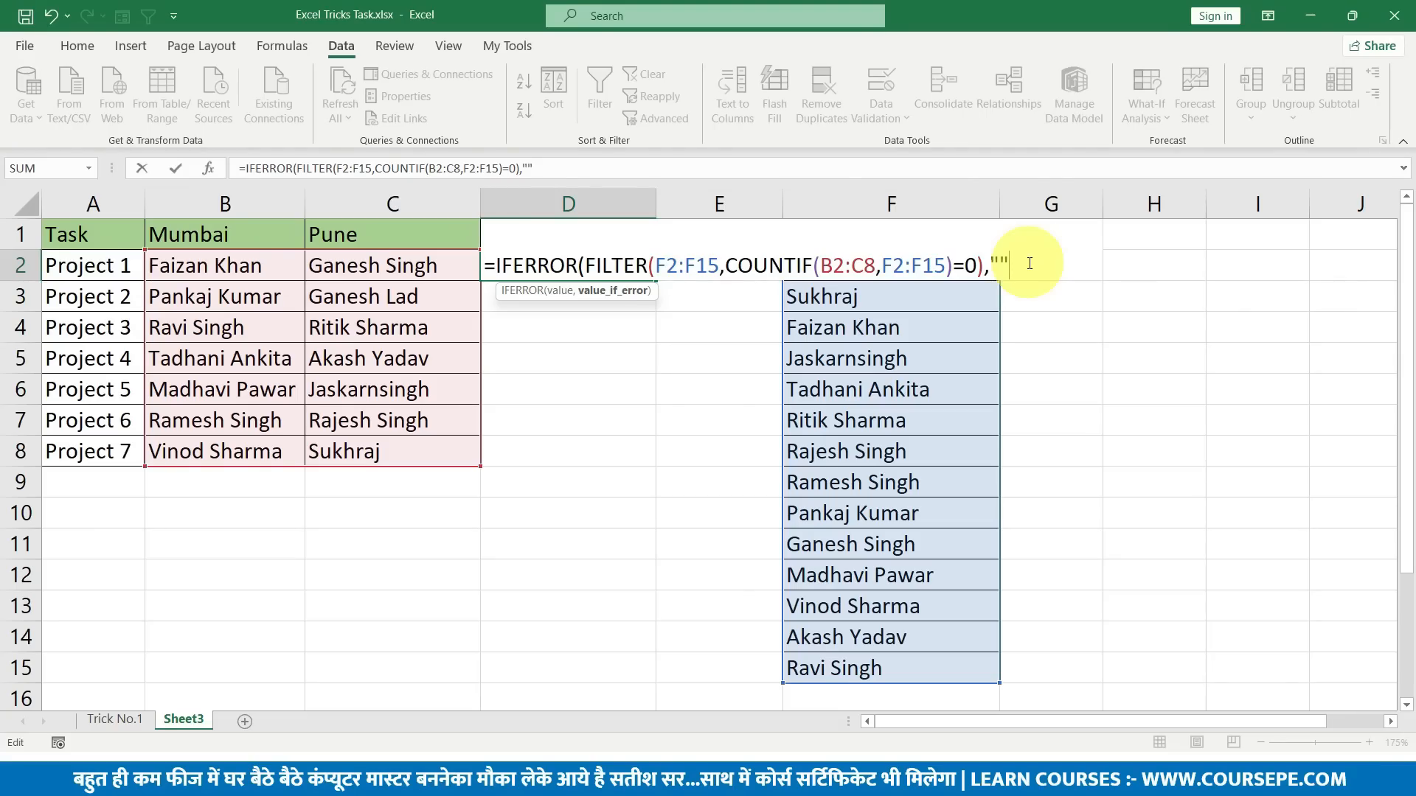
type(")")
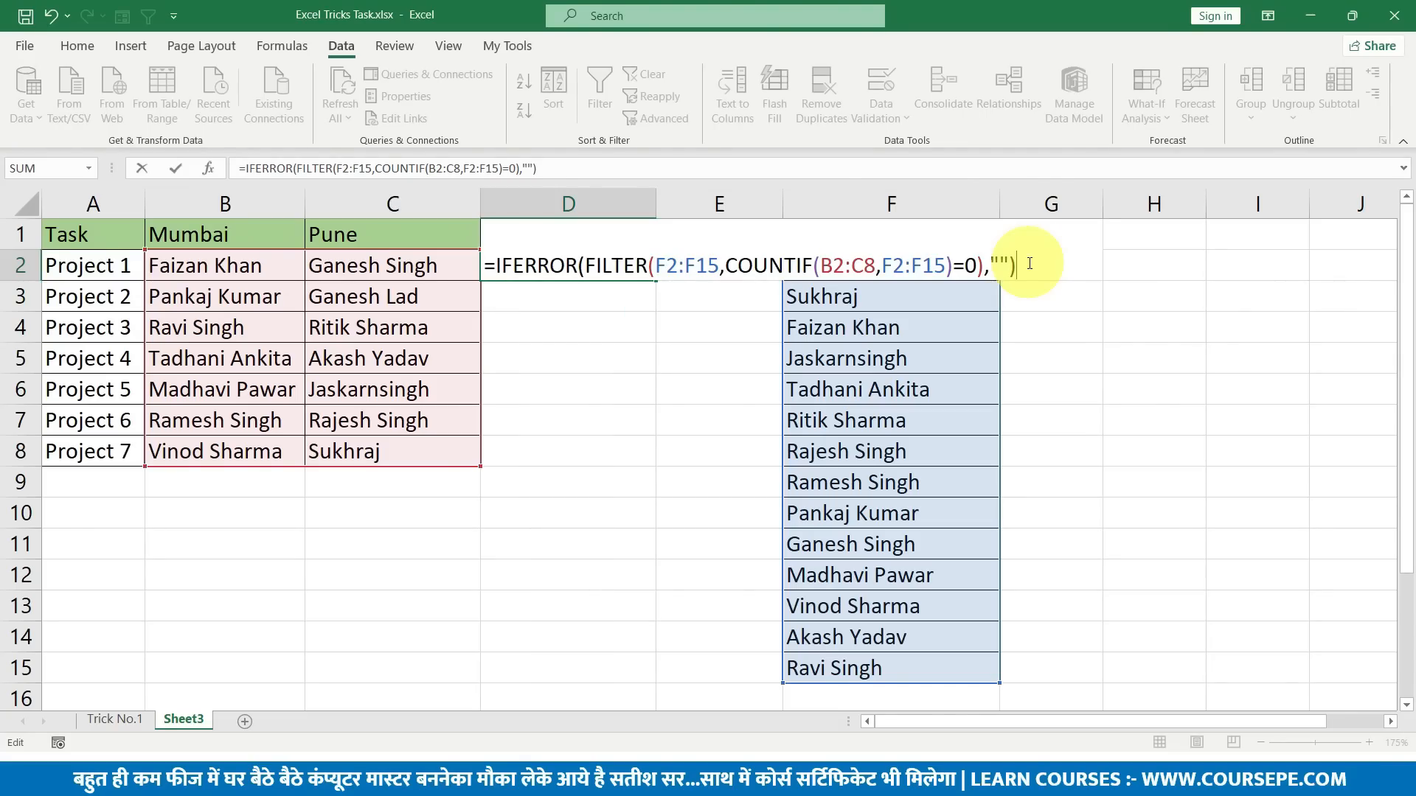
key("Return")
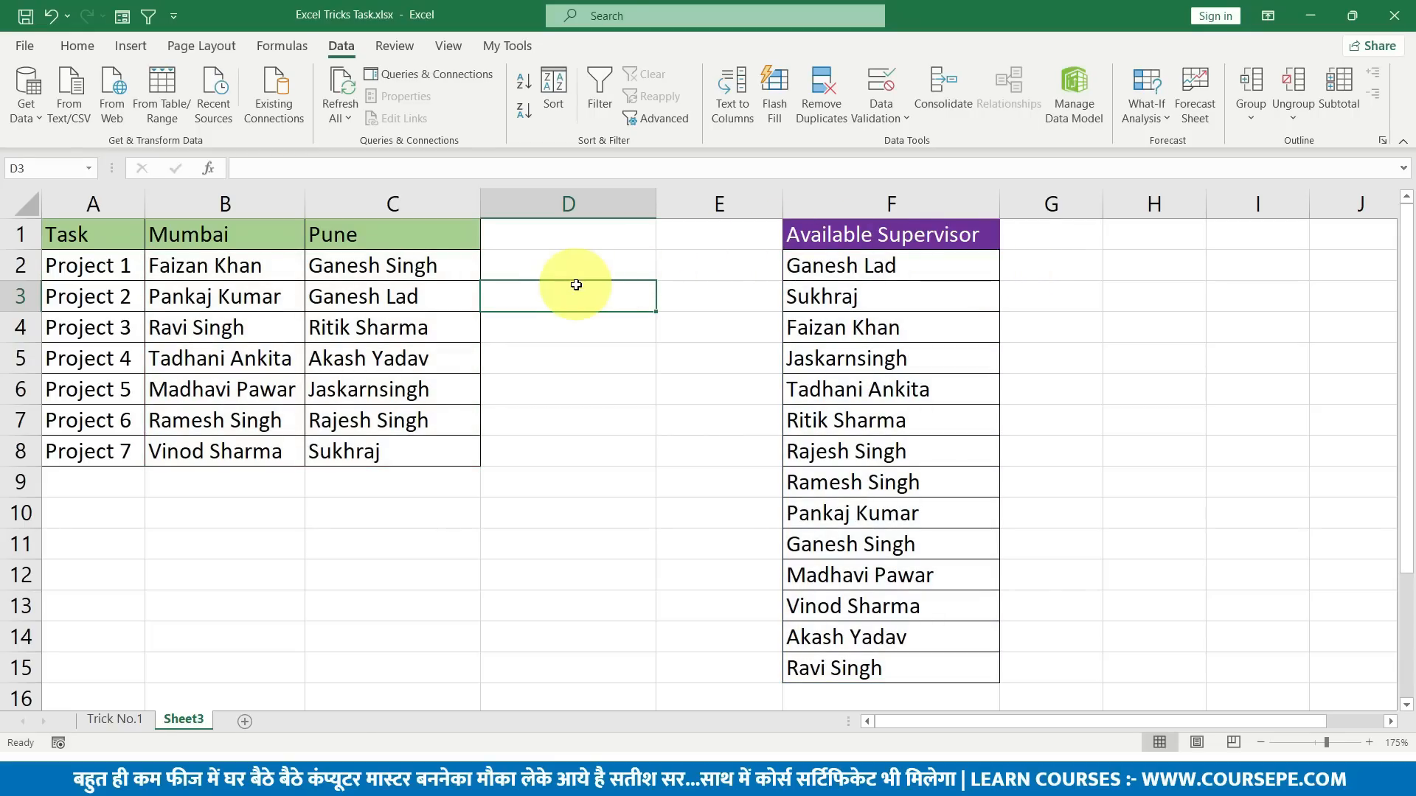
Clear the Pune supervisors for Projects 2 to 5 in C3:C6 to test the updated D2 formula.
left_click(550, 267)
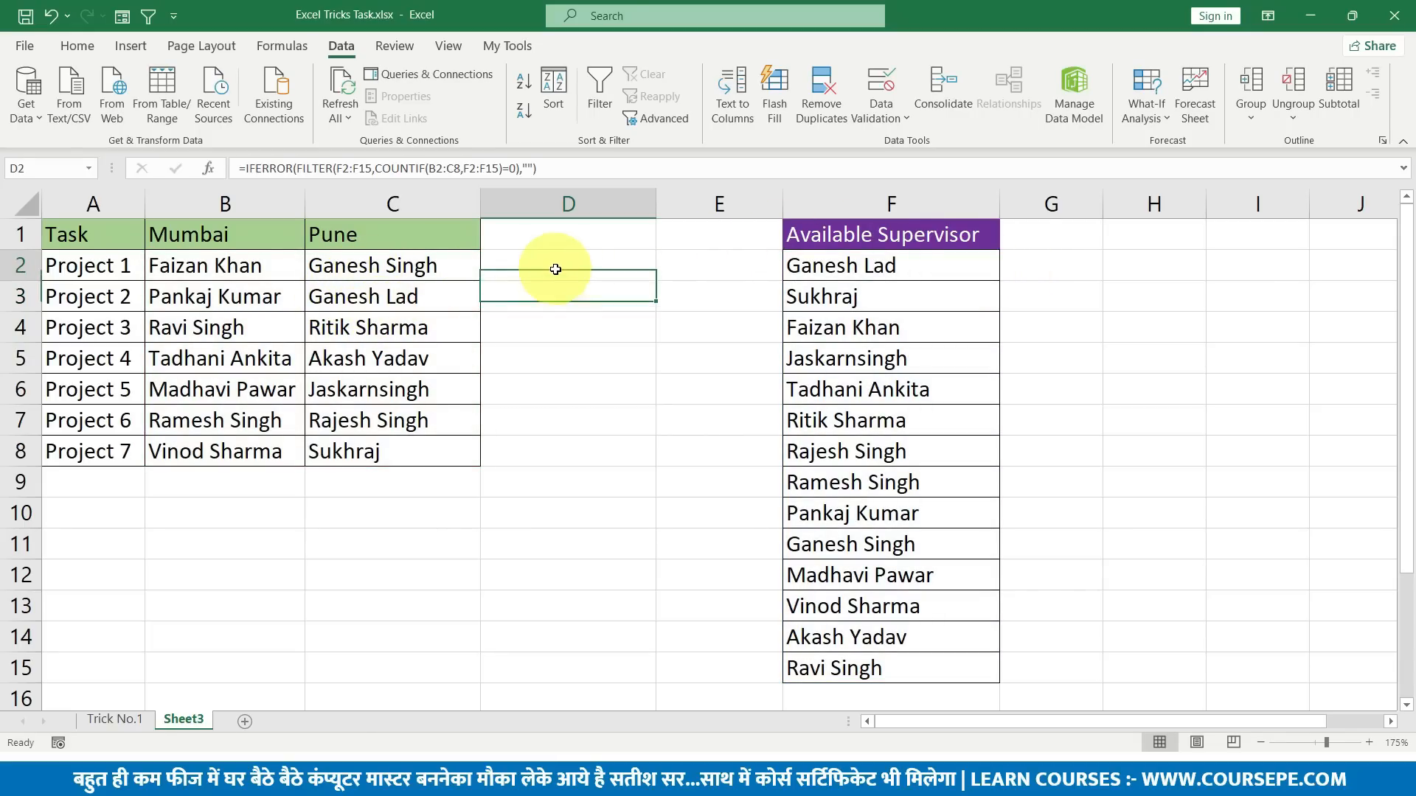
left_click_drag(407, 296, 370, 397)
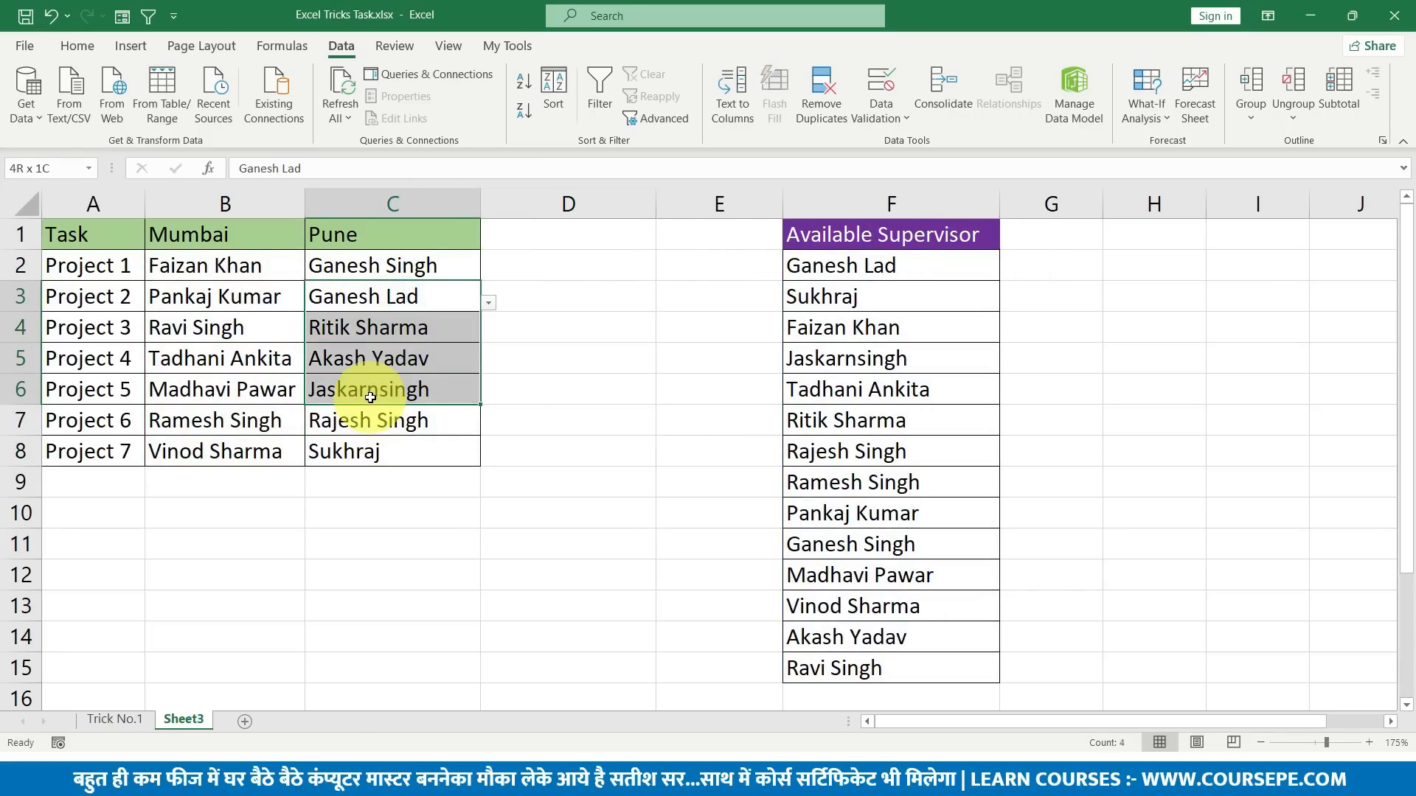
key("Delete")
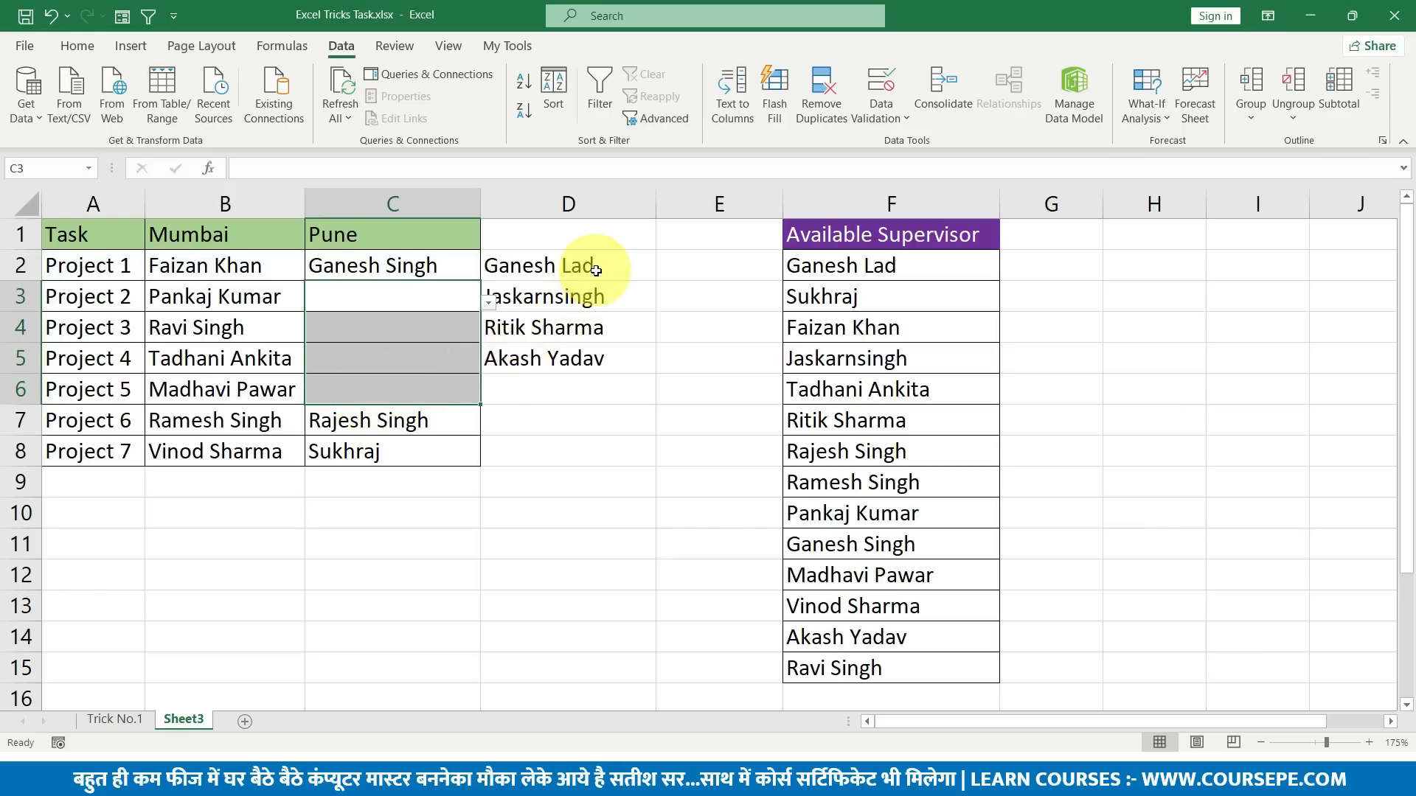
Review the list in D2:D5, its IFERROR formula, the assignments in B2:C8 and the available supervisors in F2:F15.
left_click_drag(585, 268, 594, 354)
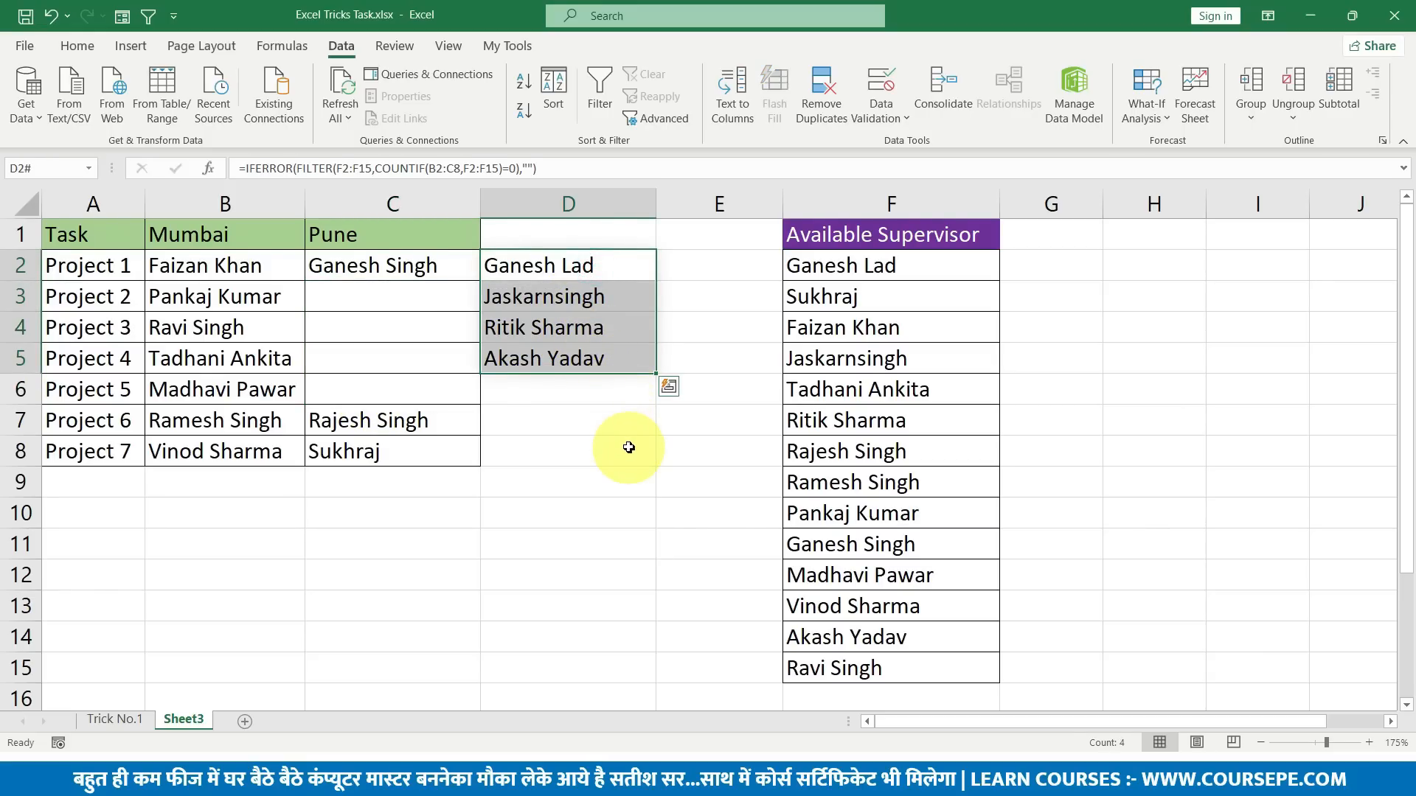
double_click(626, 275)
key("Escape")
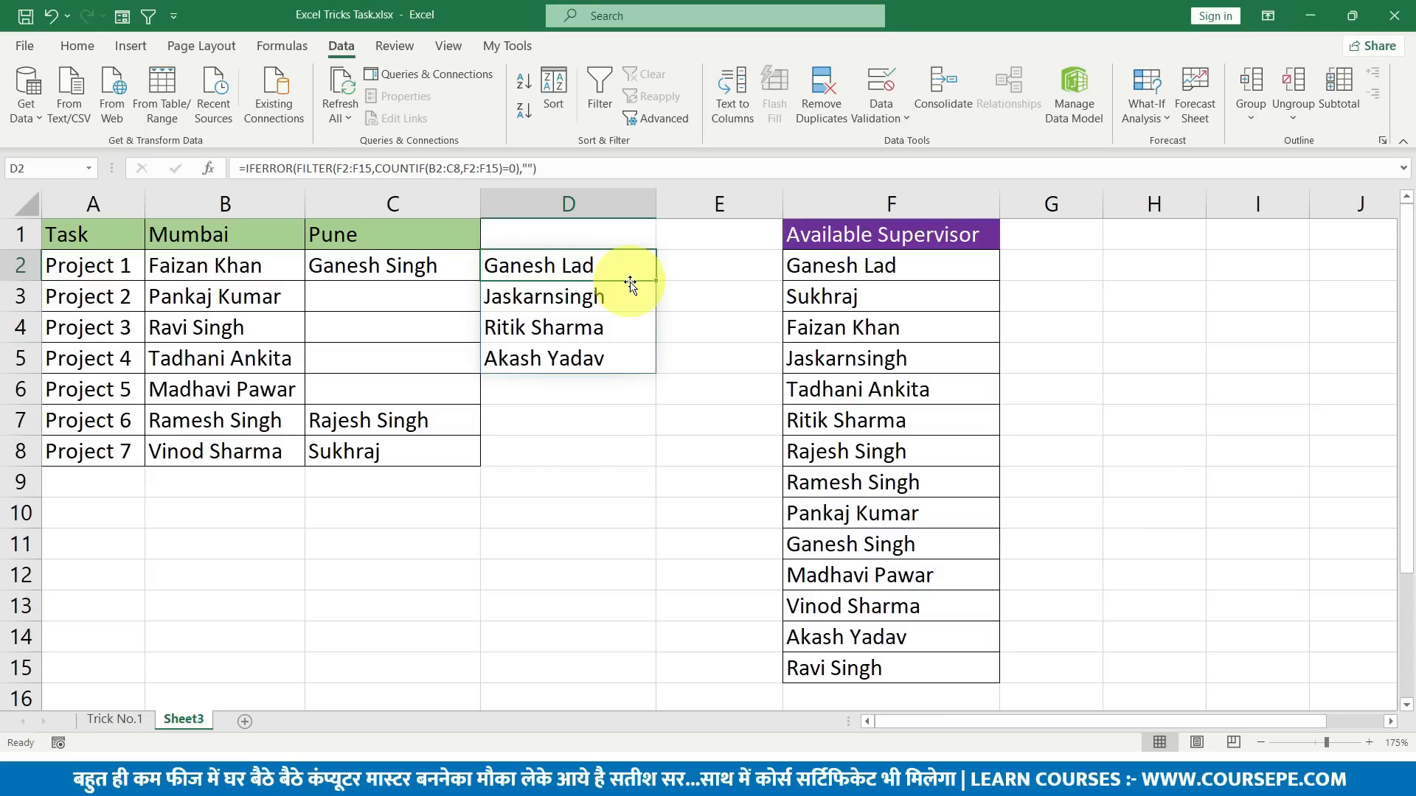
double_click(626, 269)
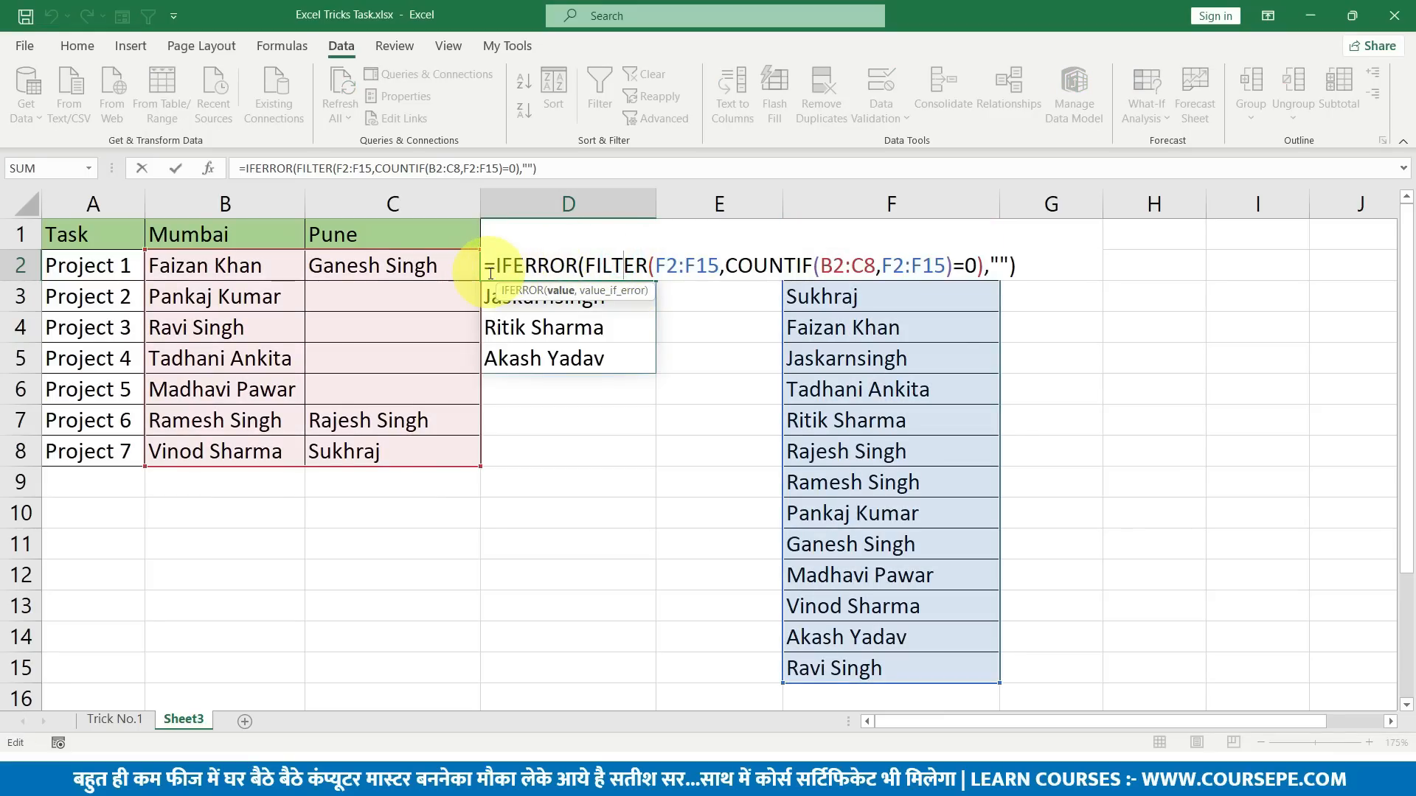
left_click_drag(488, 270, 1079, 261)
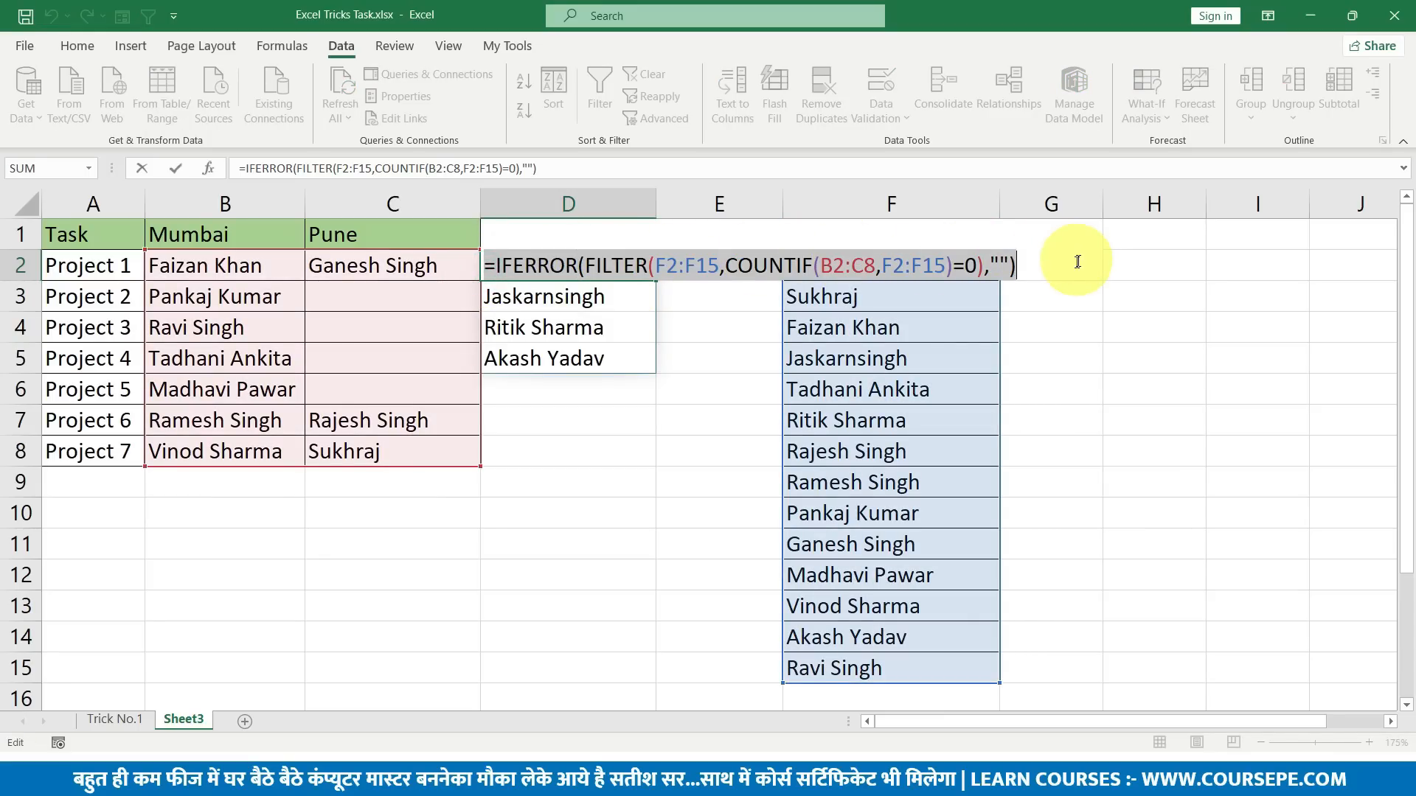
key("Escape")
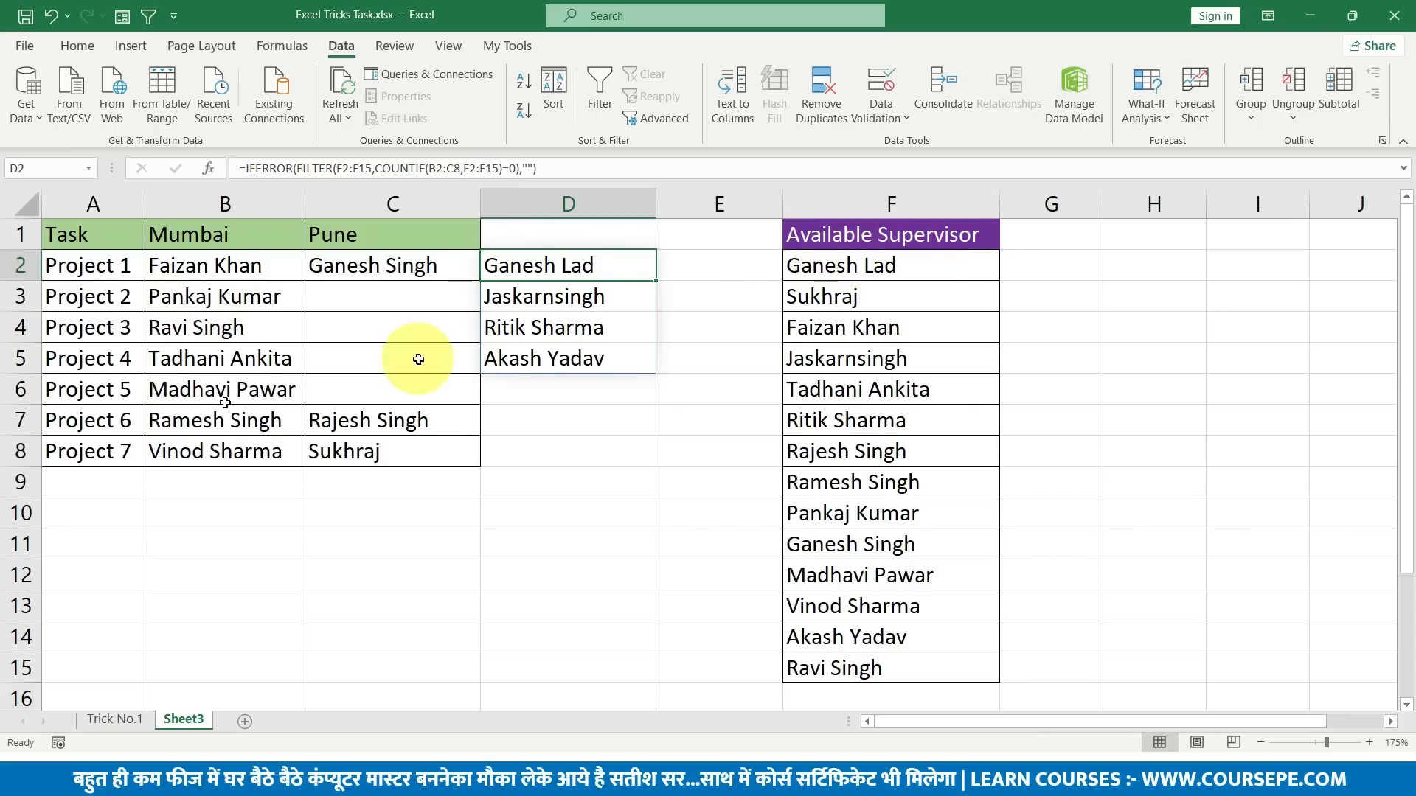
mouse_move(233, 269)
left_mouse_down()
mouse_move(307, 382)
mouse_move(396, 443)
left_mouse_up()
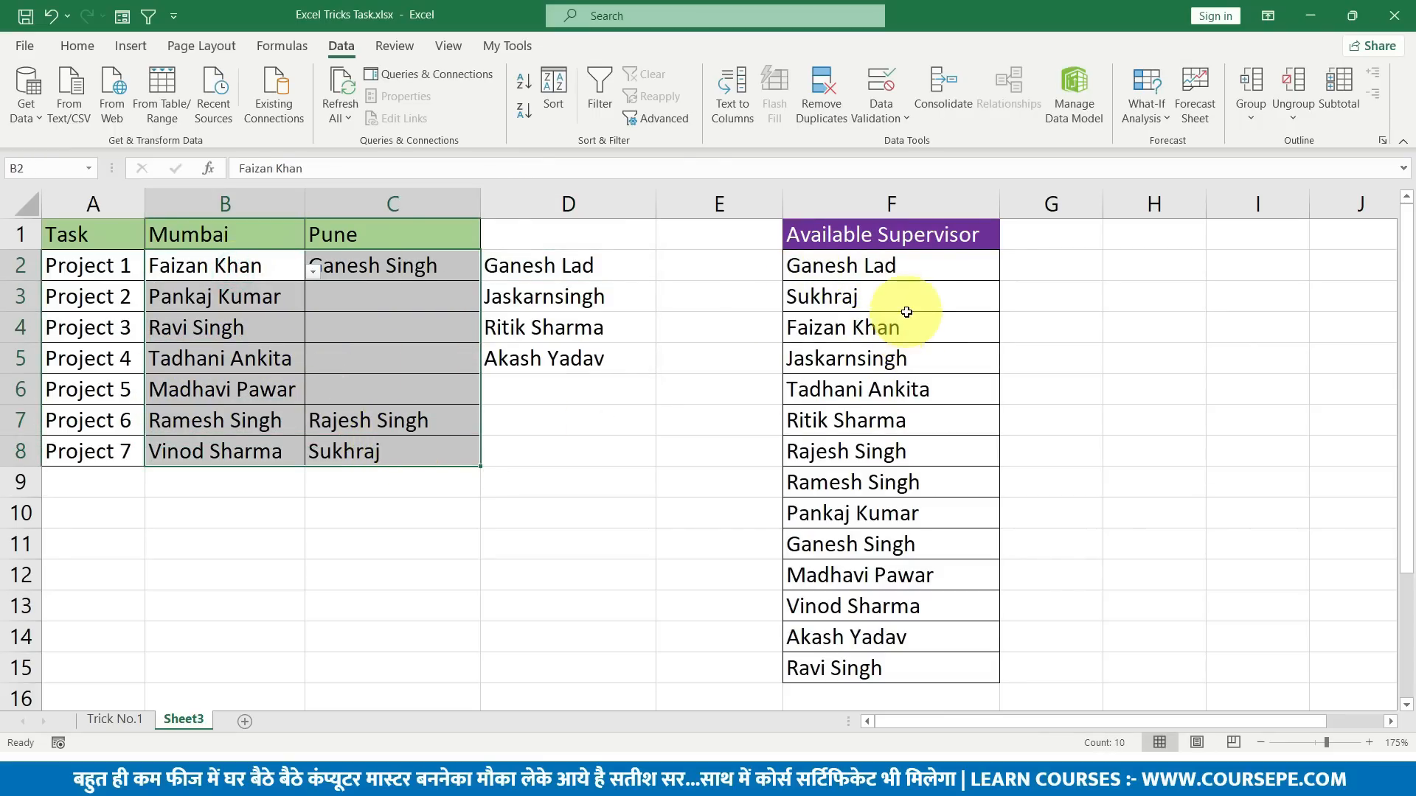
left_click_drag(907, 263, 885, 649)
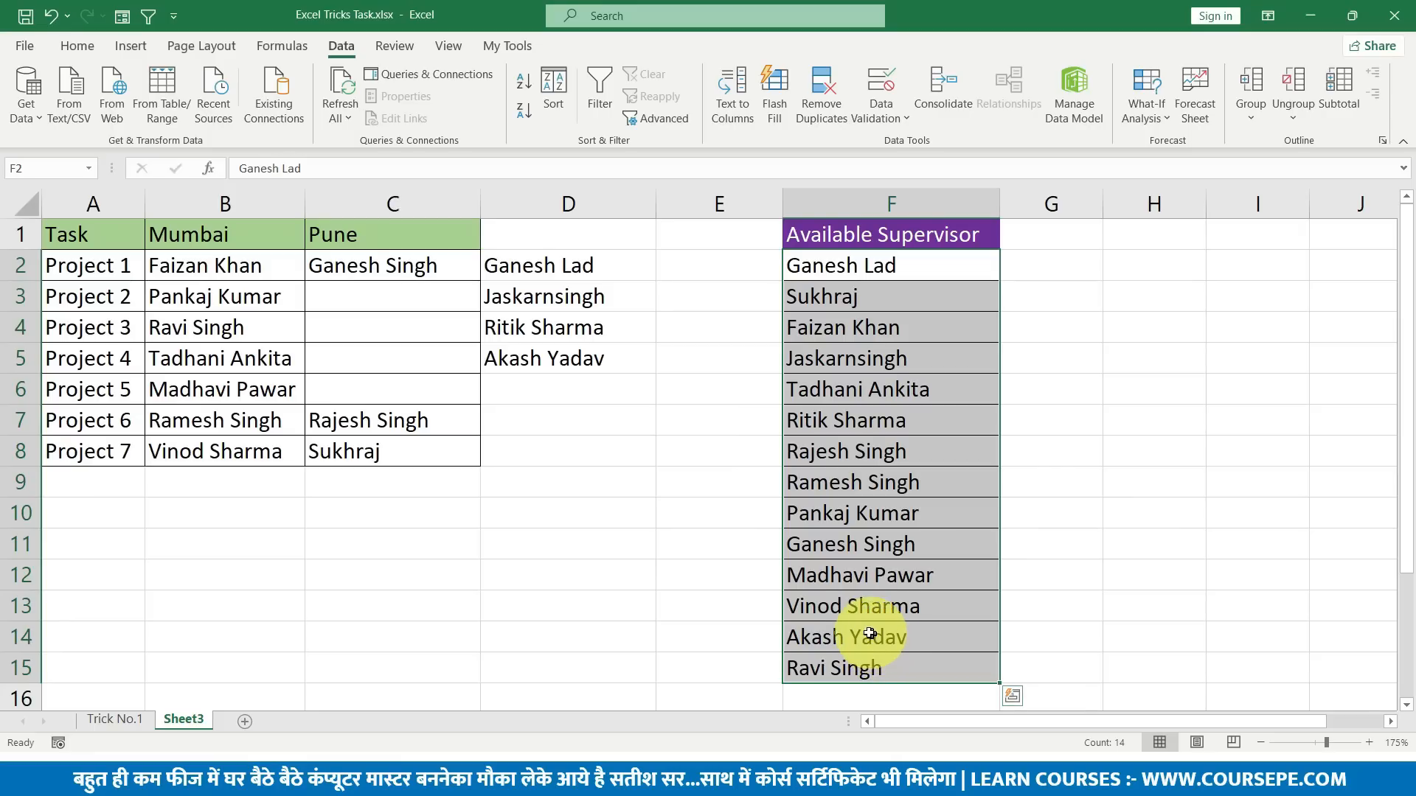
Copy the condition COUNTIF(B2:C8,F2:F15)=0 from the D2 formula and leave the formula unchanged.
double_click(580, 267)
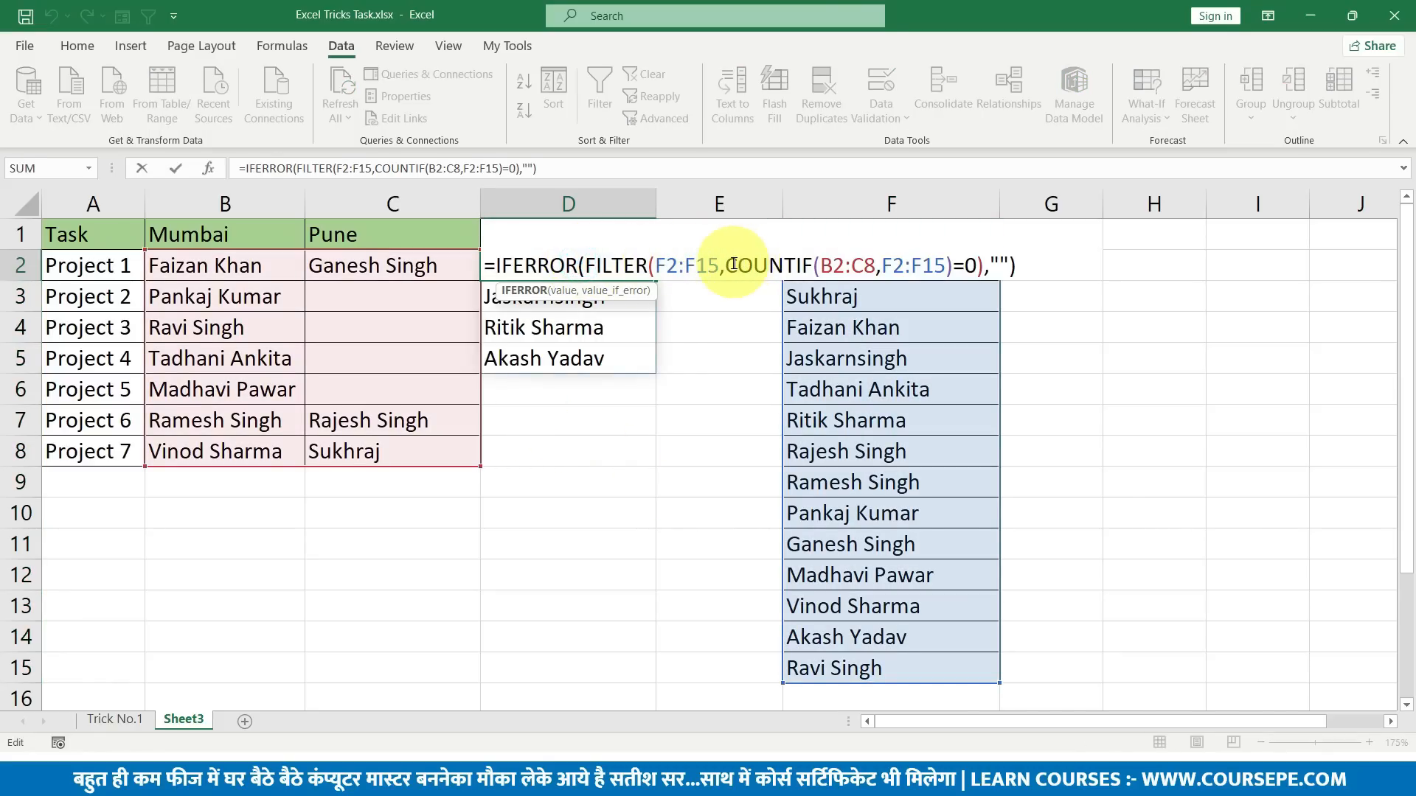
left_click_drag(728, 265, 978, 264)
key("ctrl+c")
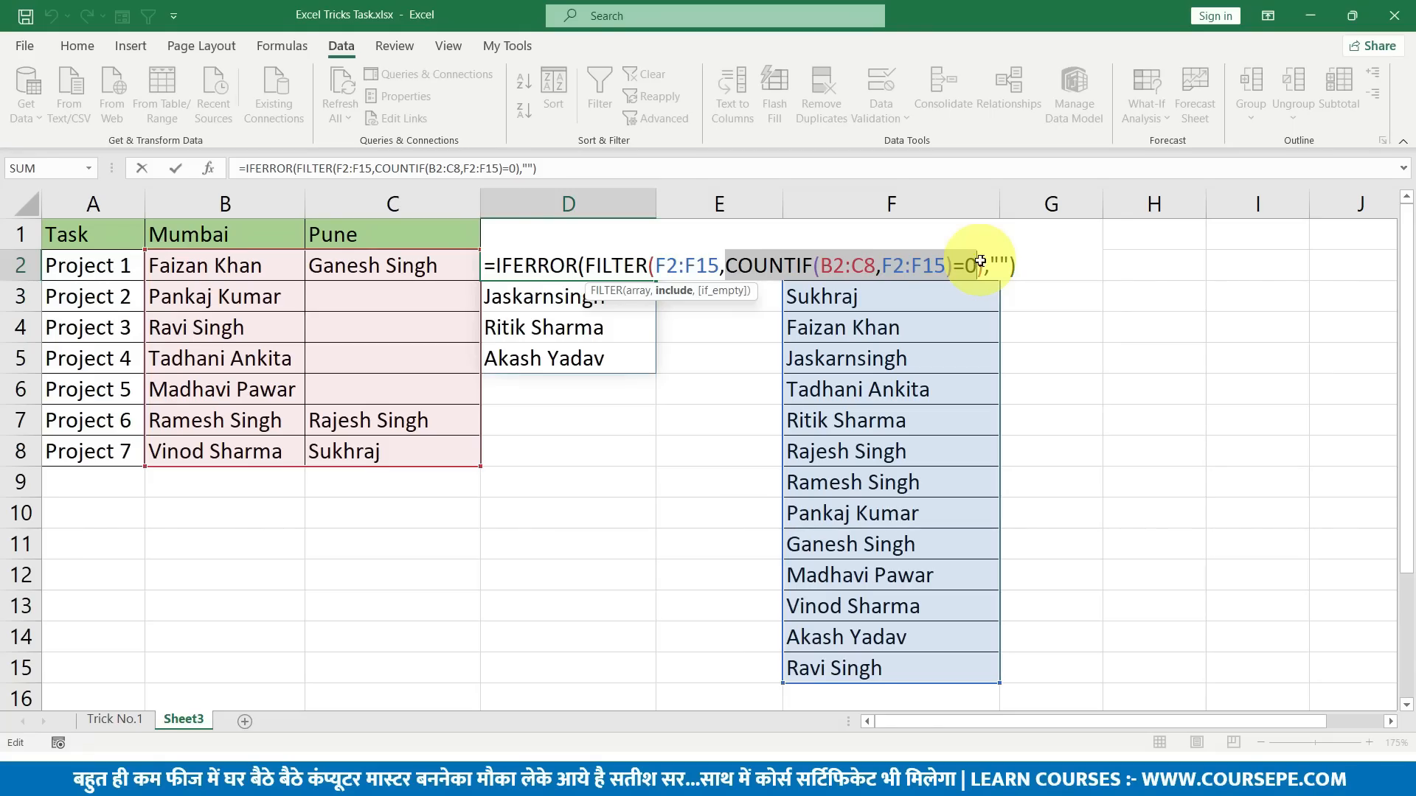
key("Return")
Start a new conditional formatting rule for F2:F15 that uses a formula to determine which cells to format.
left_click_drag(955, 265, 943, 657)
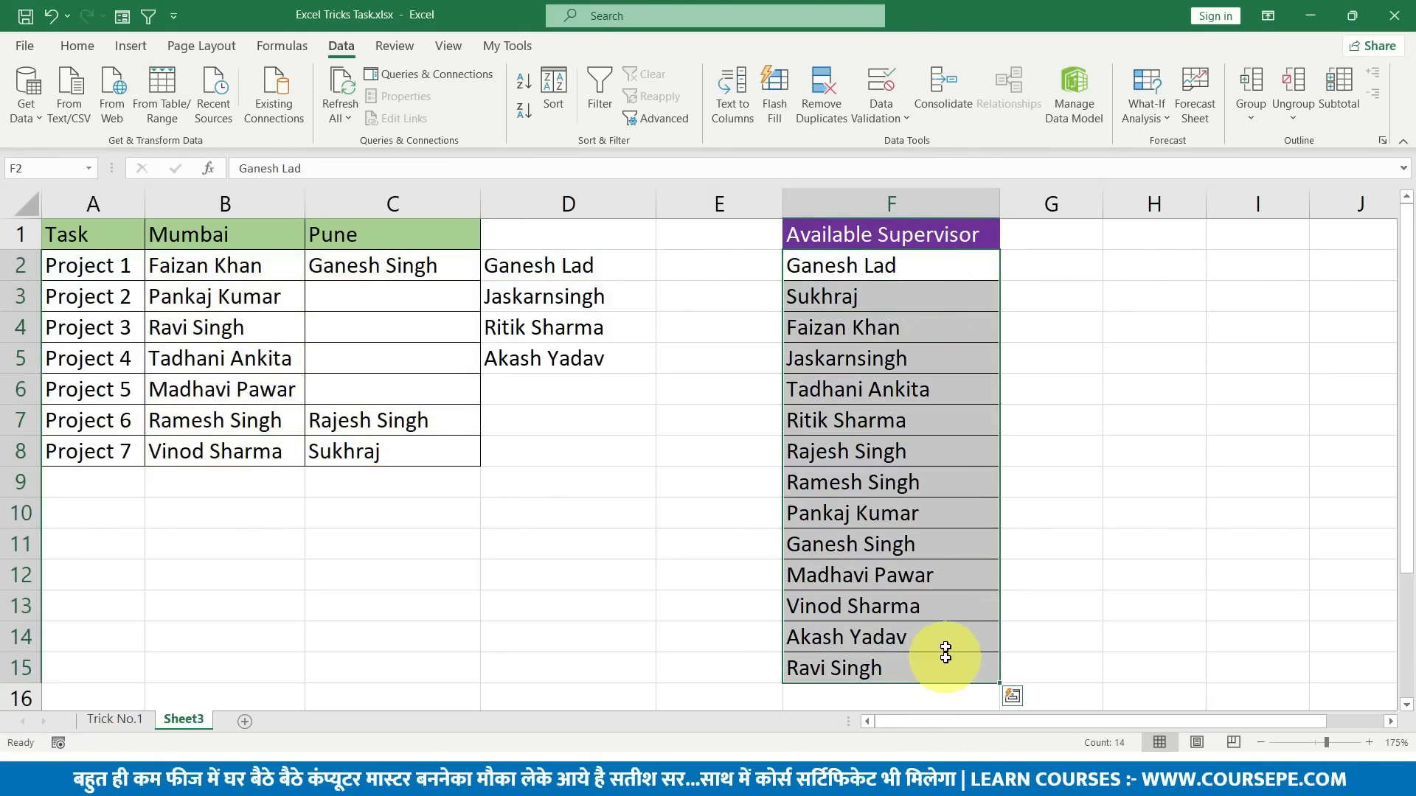
left_click(66, 53)
left_click(817, 118)
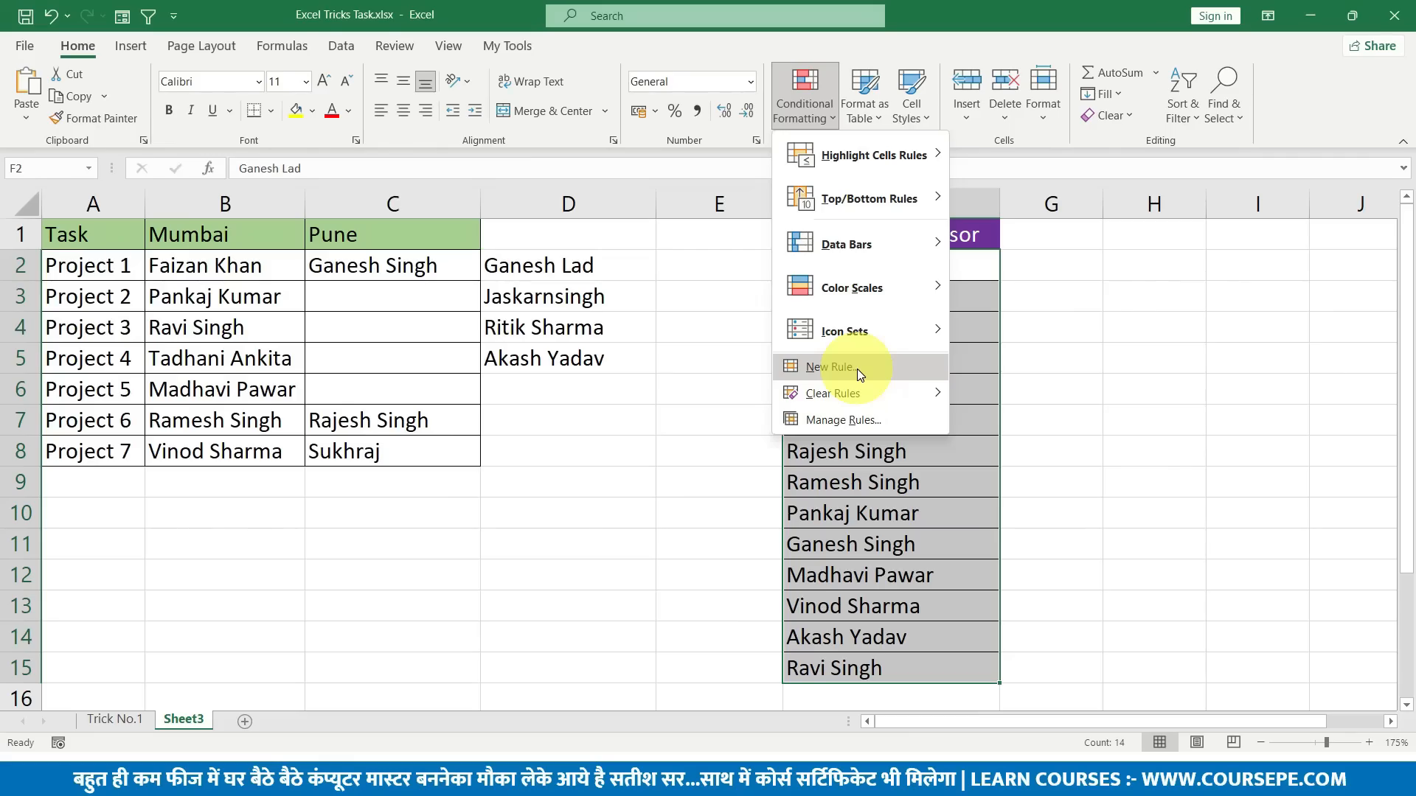
left_click(857, 369)
left_click_drag(1103, 247, 803, 202)
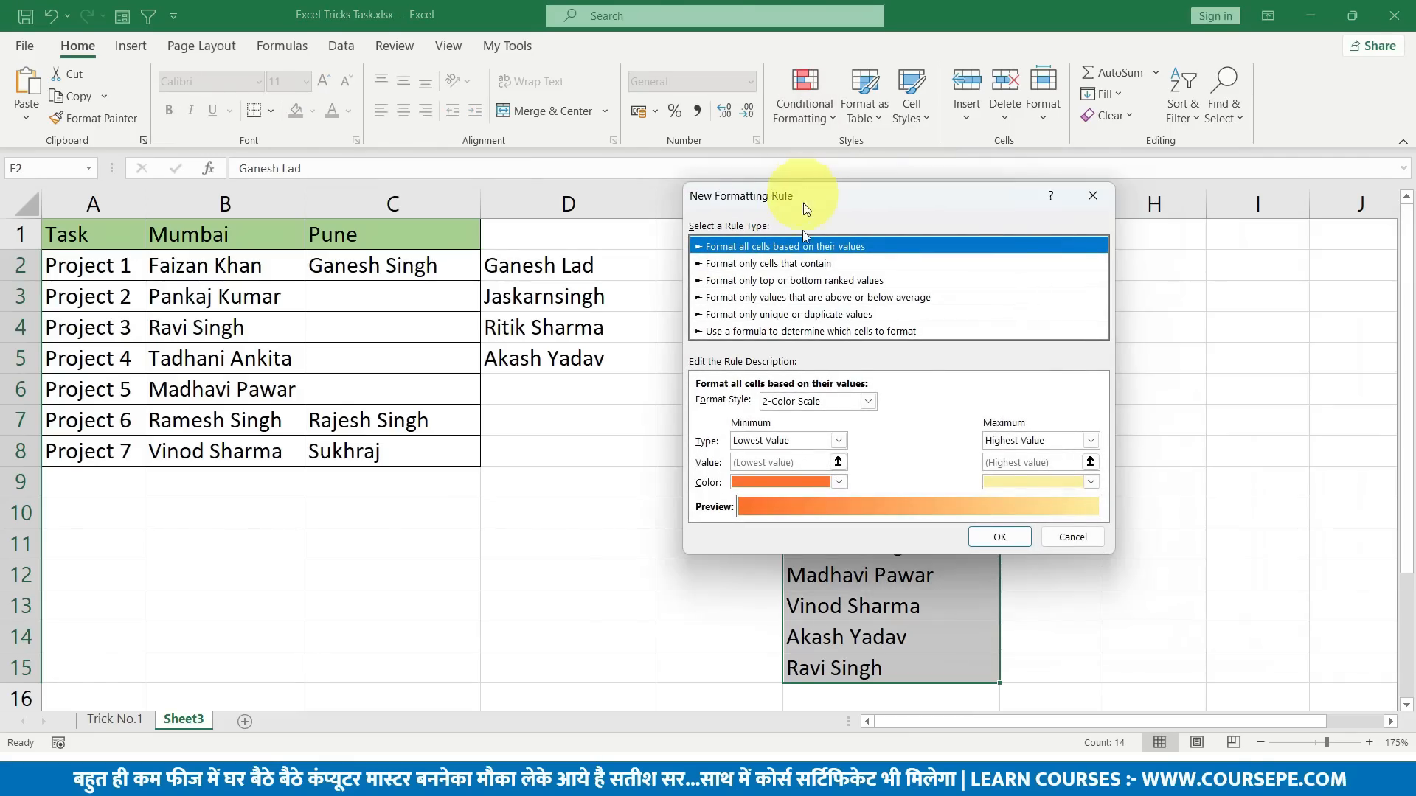
left_click(781, 331)
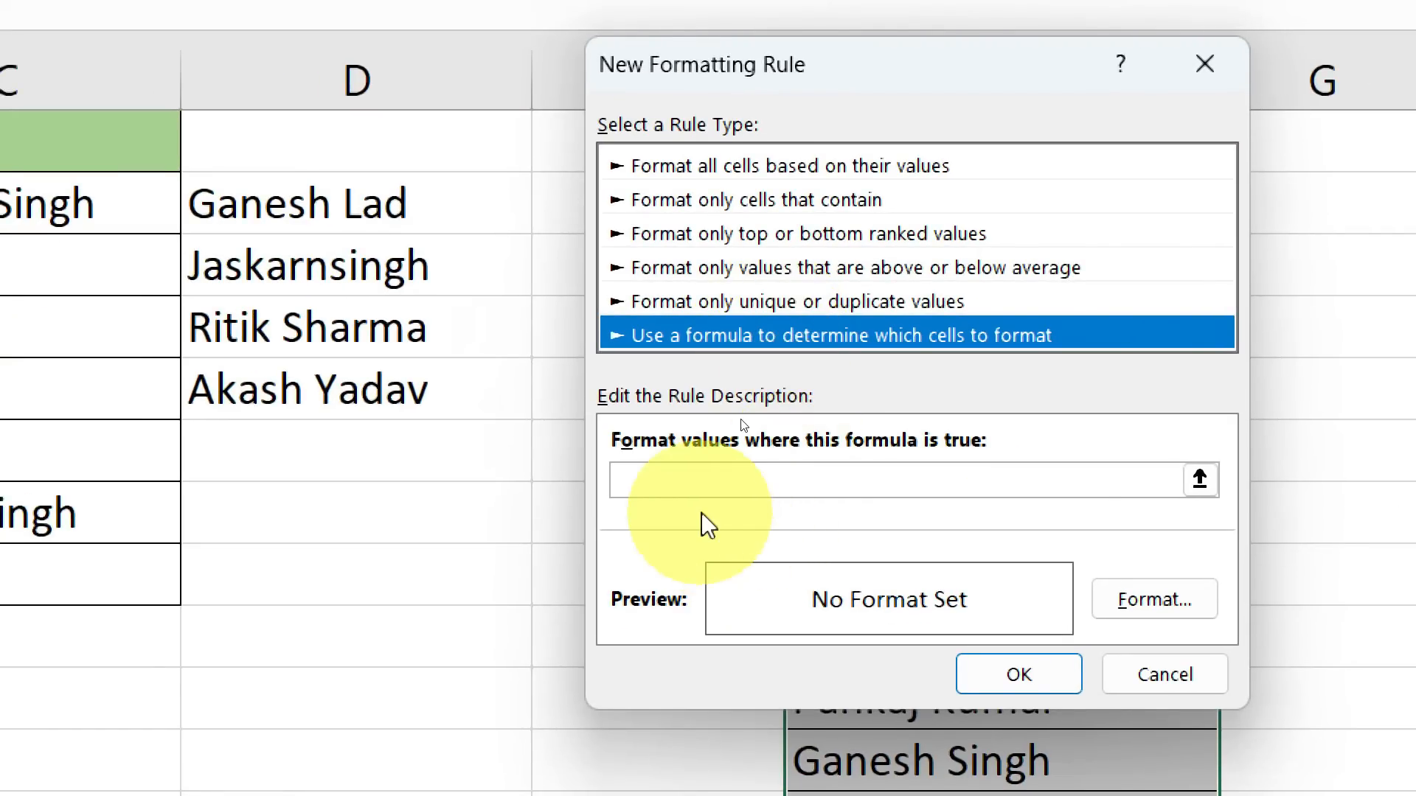
Paste the copied condition into the rule and build it into =IF(COUNTIF(B2:C8,F2:F15)=1,TRUE,FALSE).
left_click(693, 484)
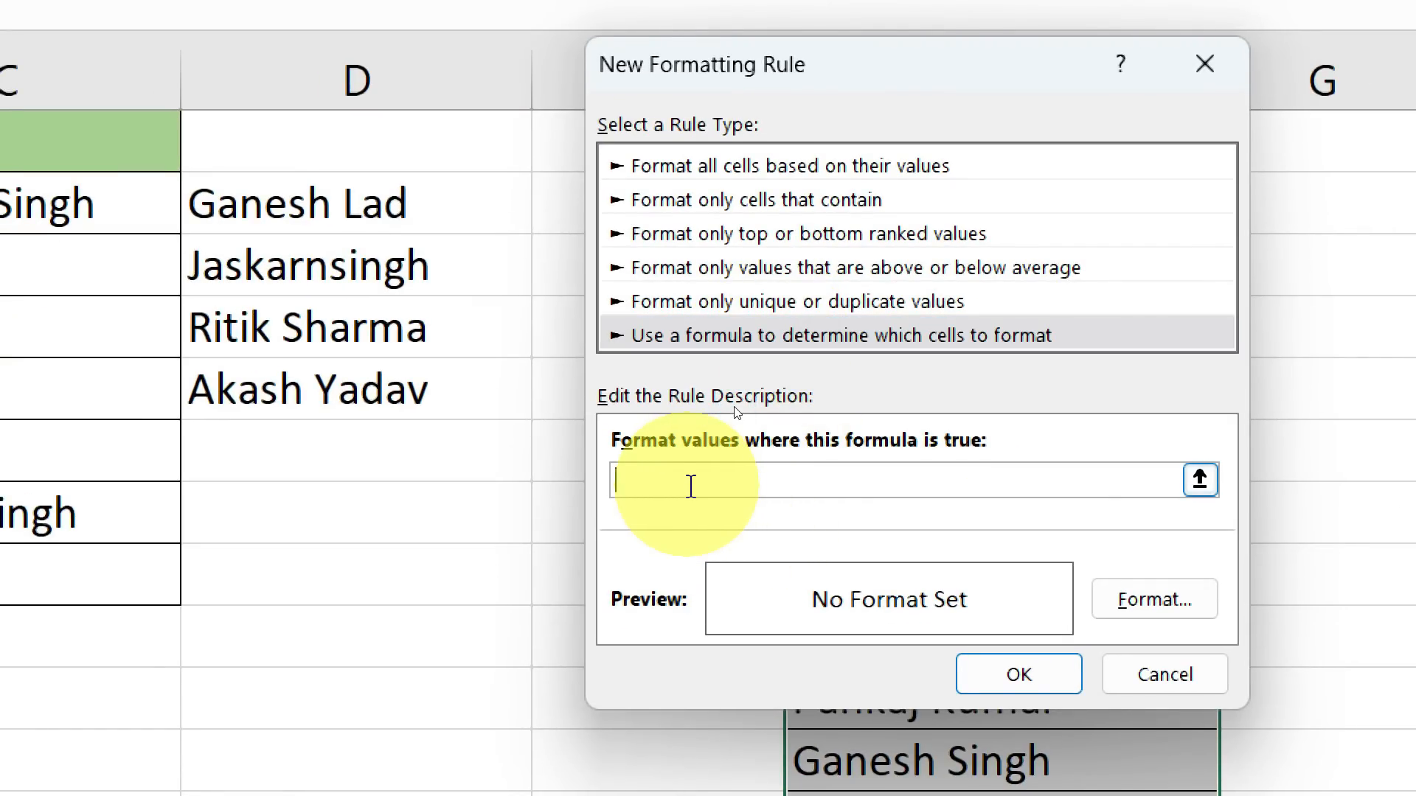
key("ctrl+v")
left_click(622, 483)
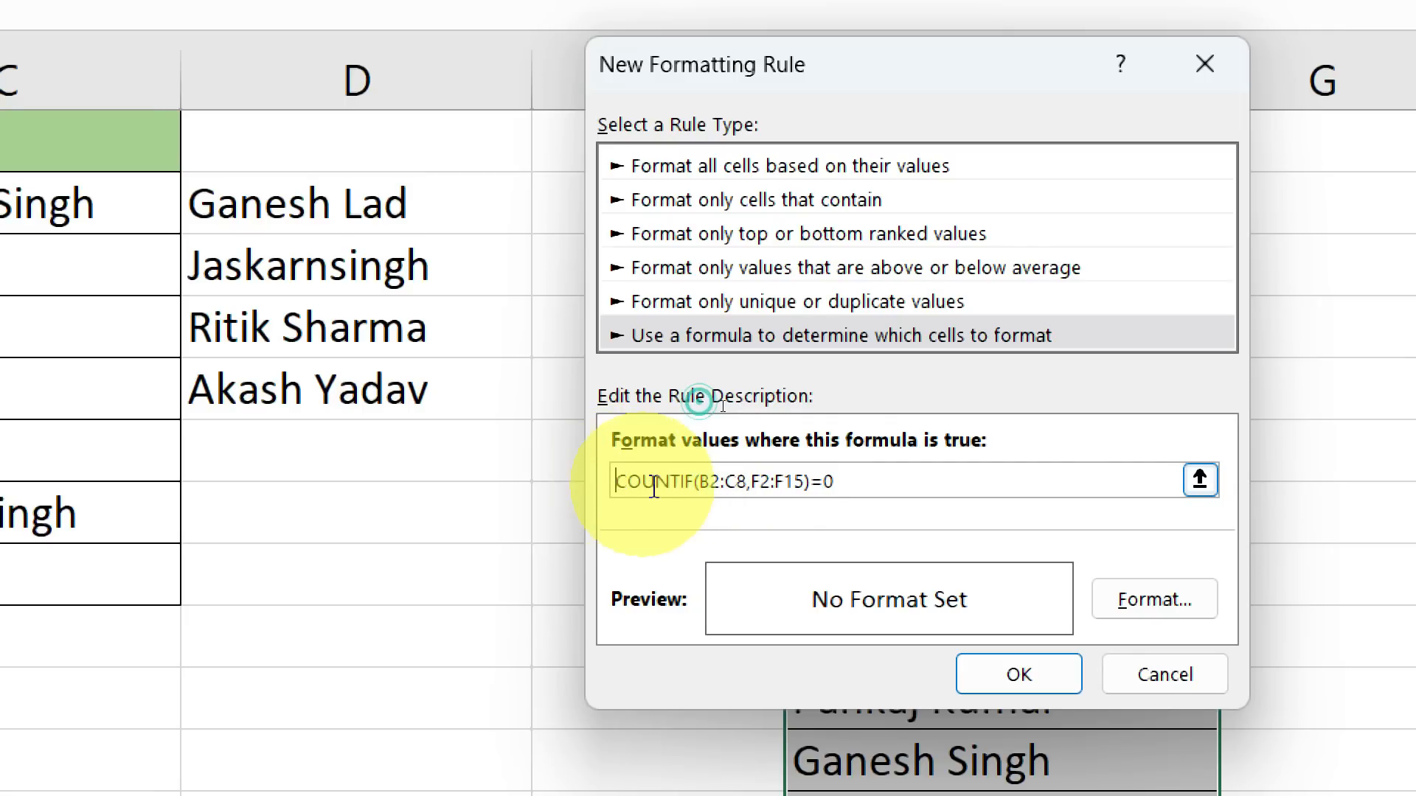
type("=")
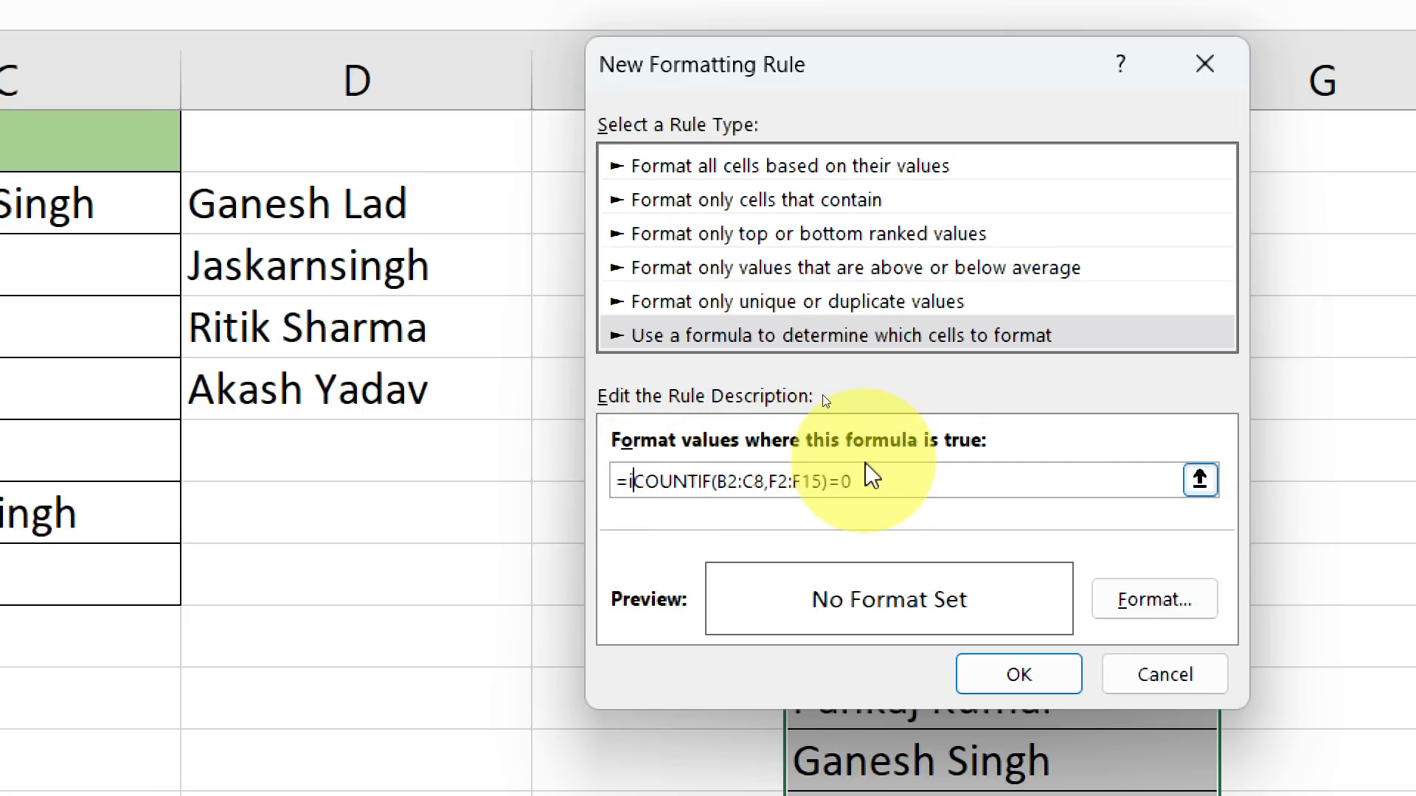
type("IF(")
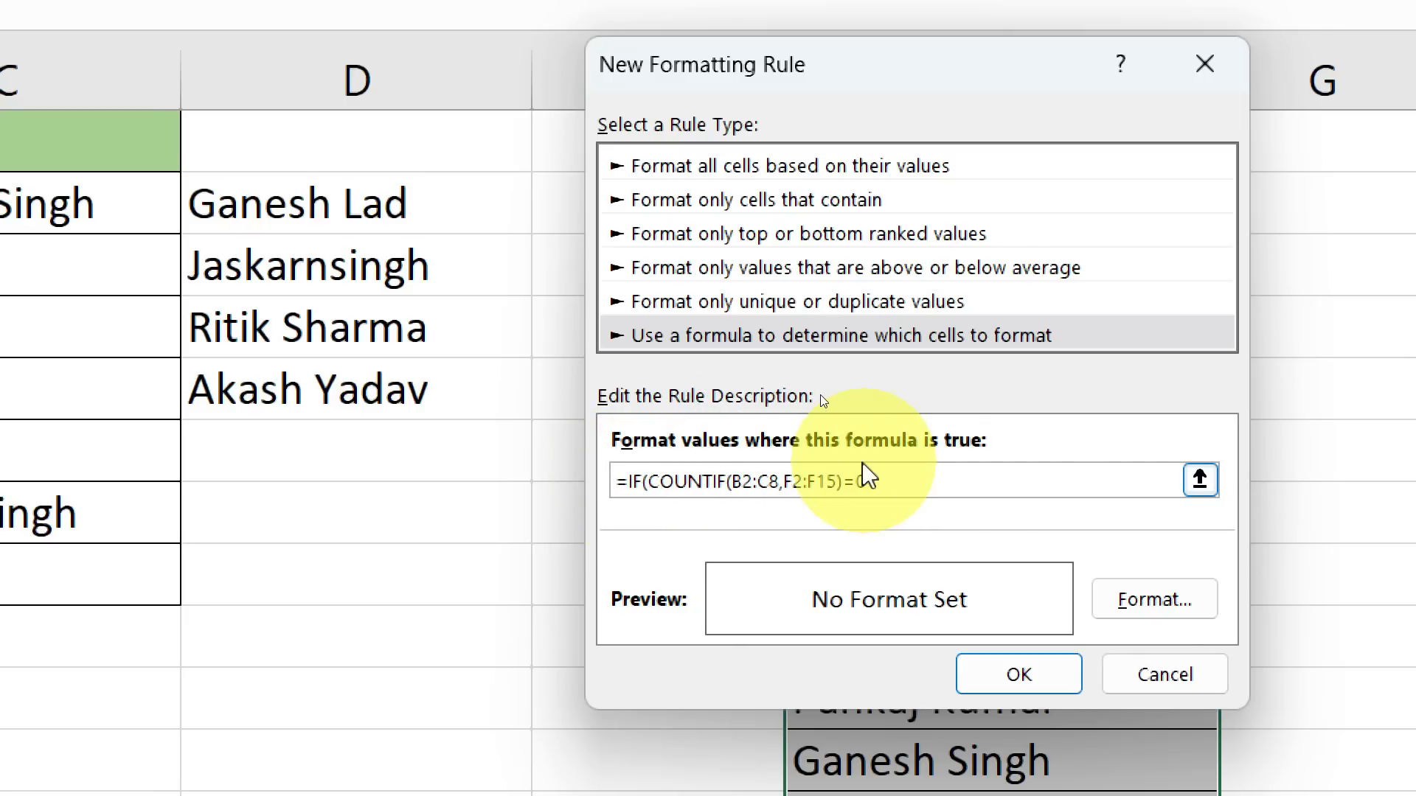
left_click_drag(658, 480, 872, 483)
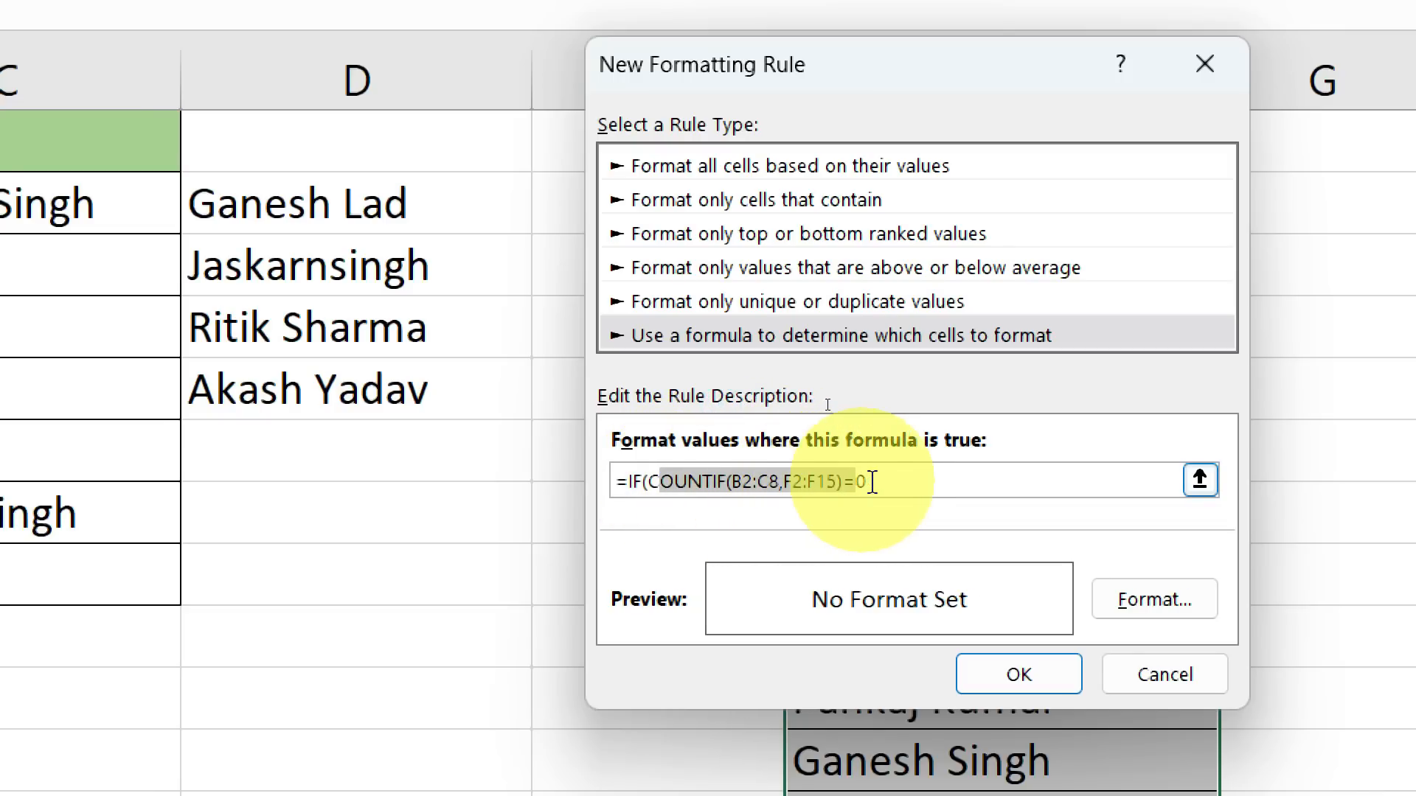
left_click(899, 483)
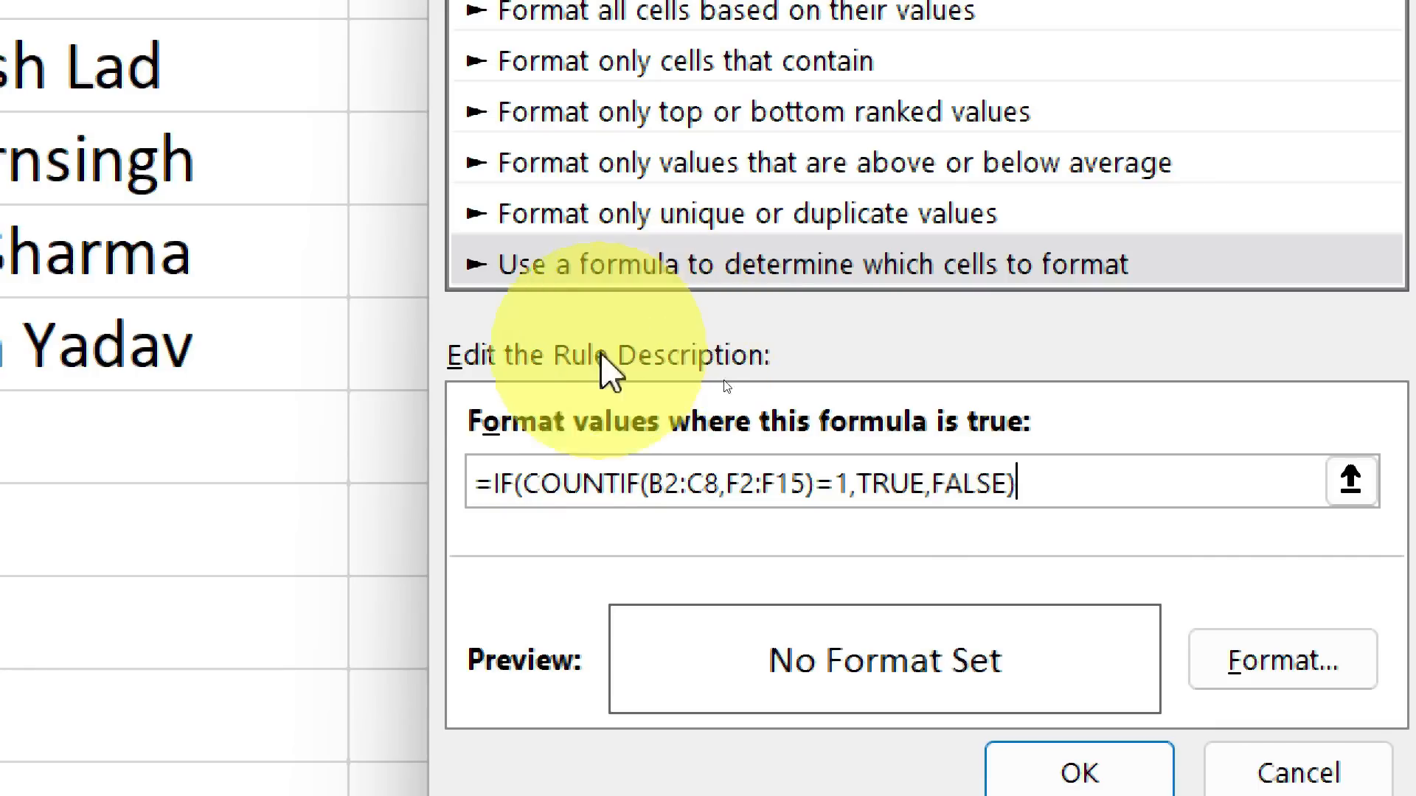
left_click_drag(523, 489, 809, 496)
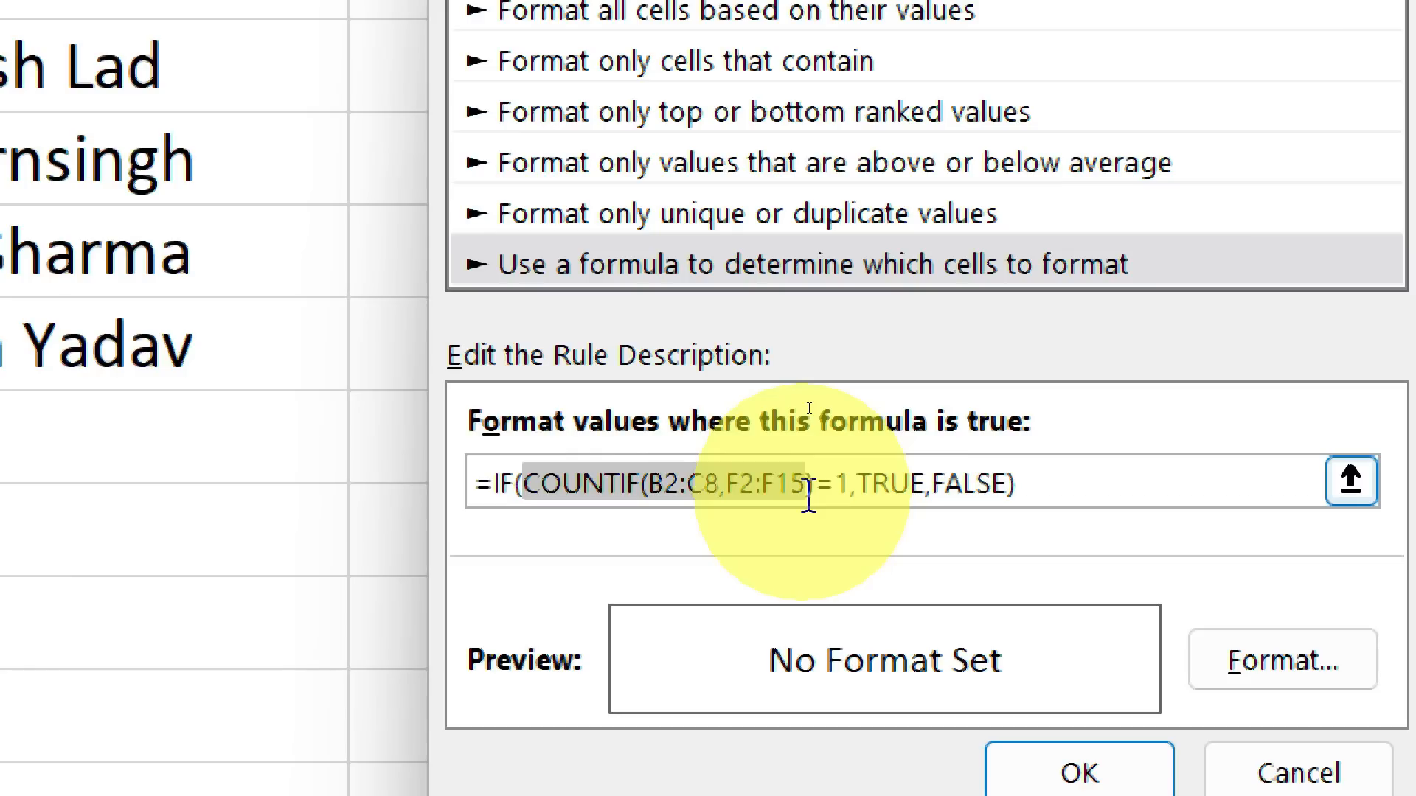
left_click(885, 490)
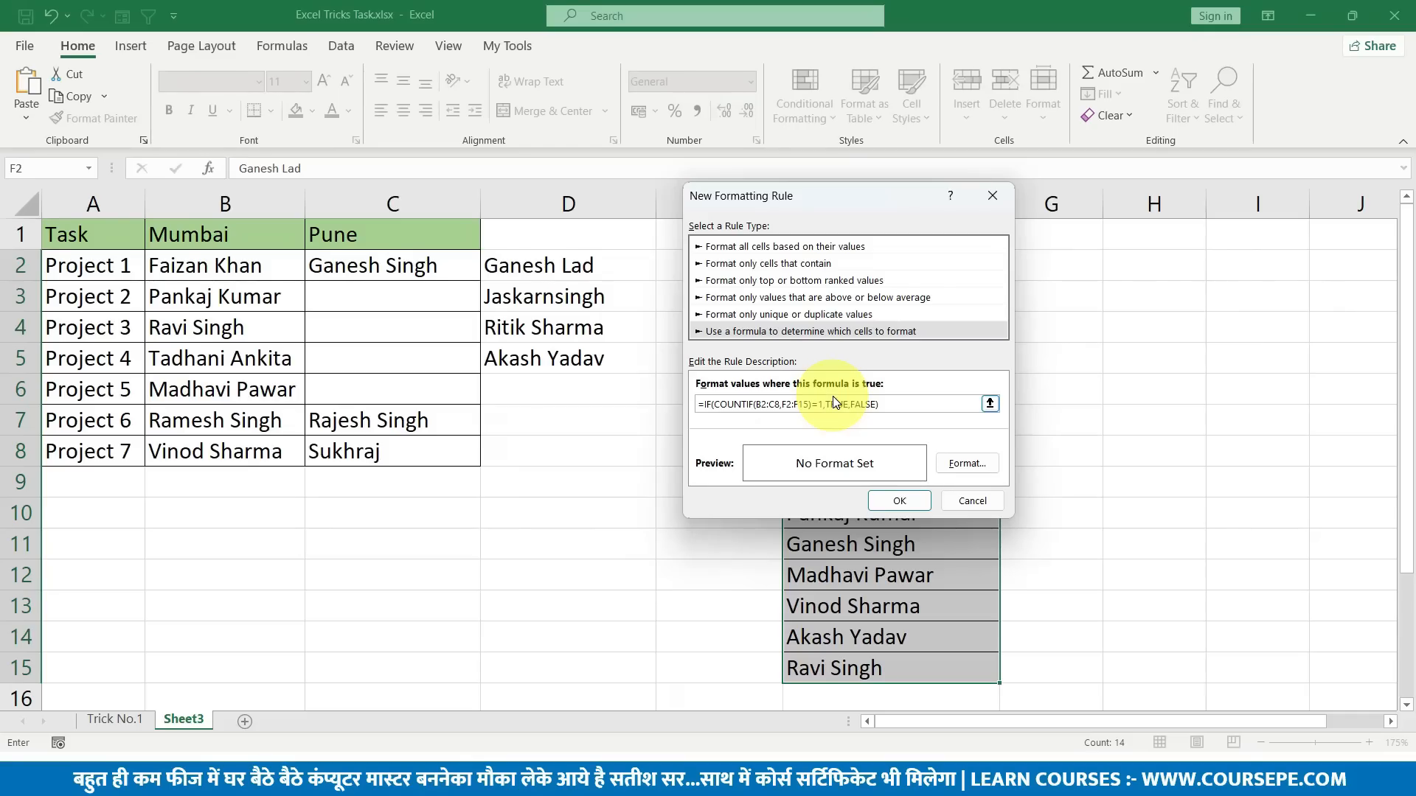
Set the rule's format to strikethrough with a red font colour and apply the rule to F2:F15.
left_click(955, 461)
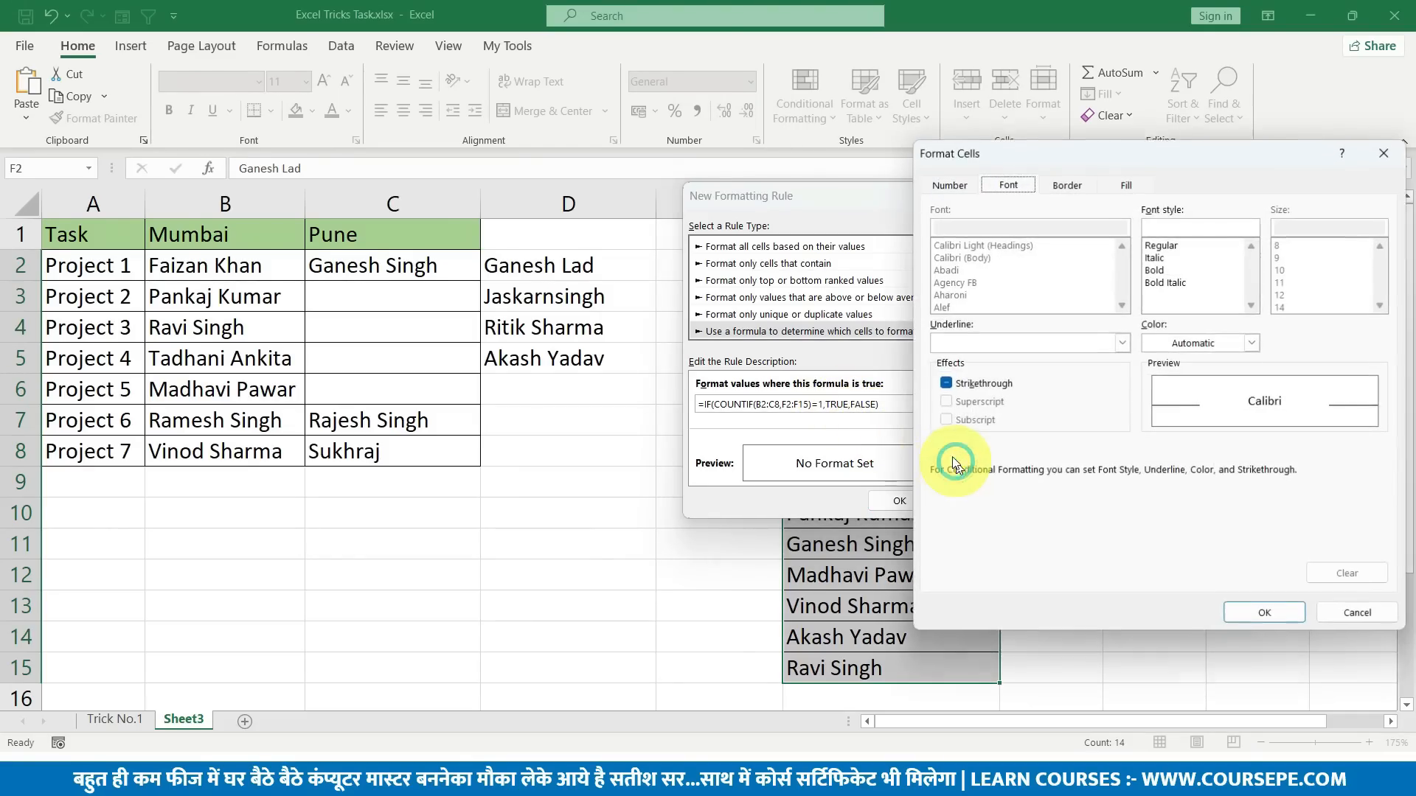
left_click(1011, 186)
left_click(946, 379)
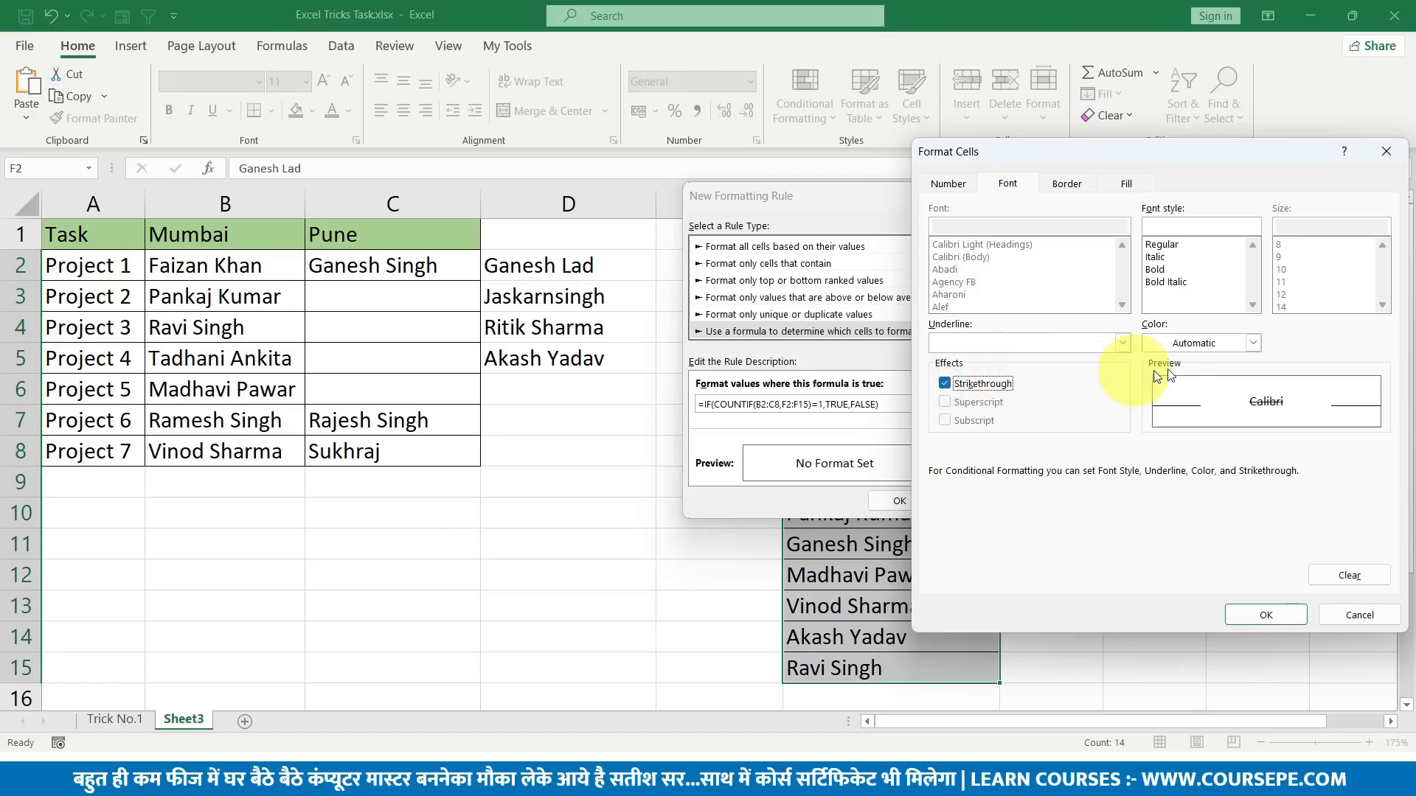
left_click(1178, 351)
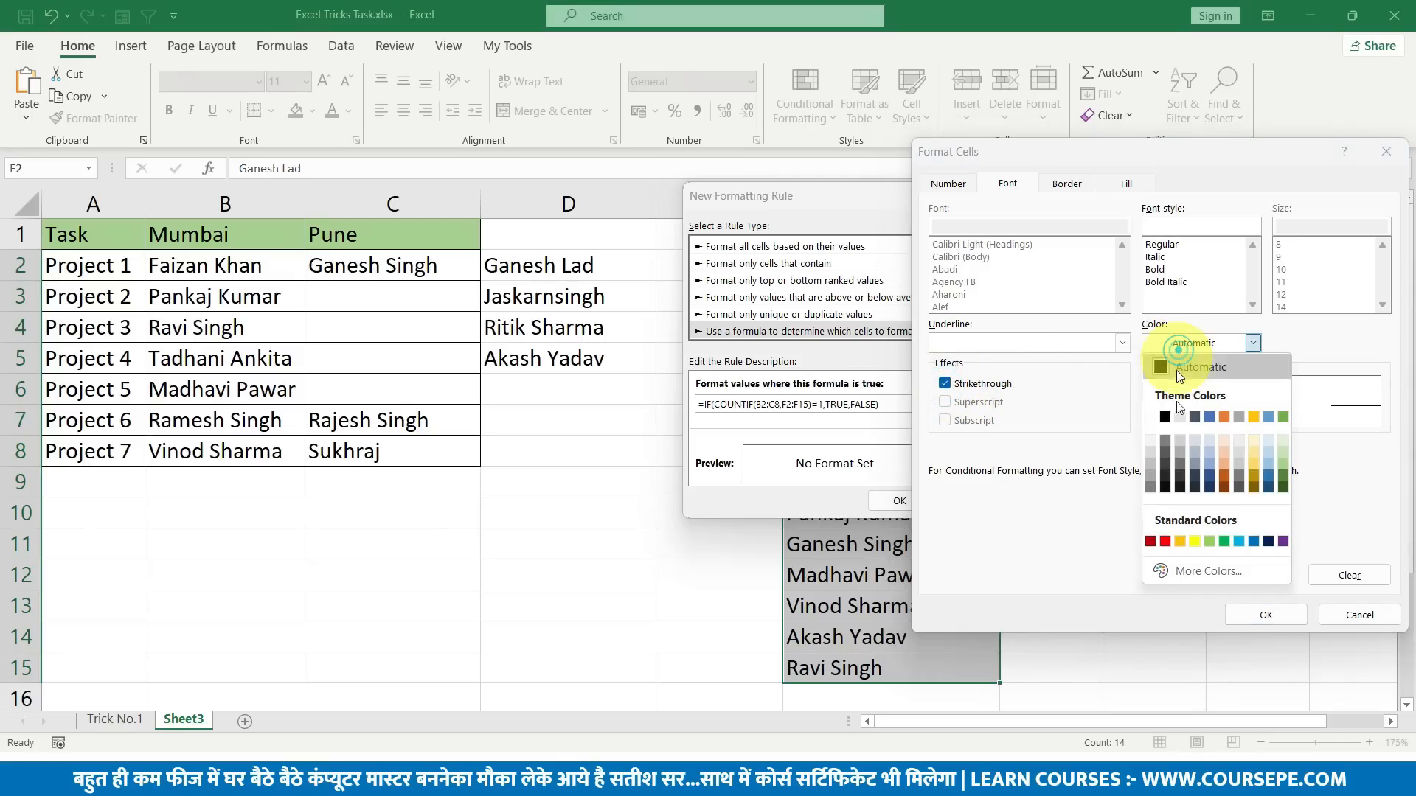
left_click(1165, 542)
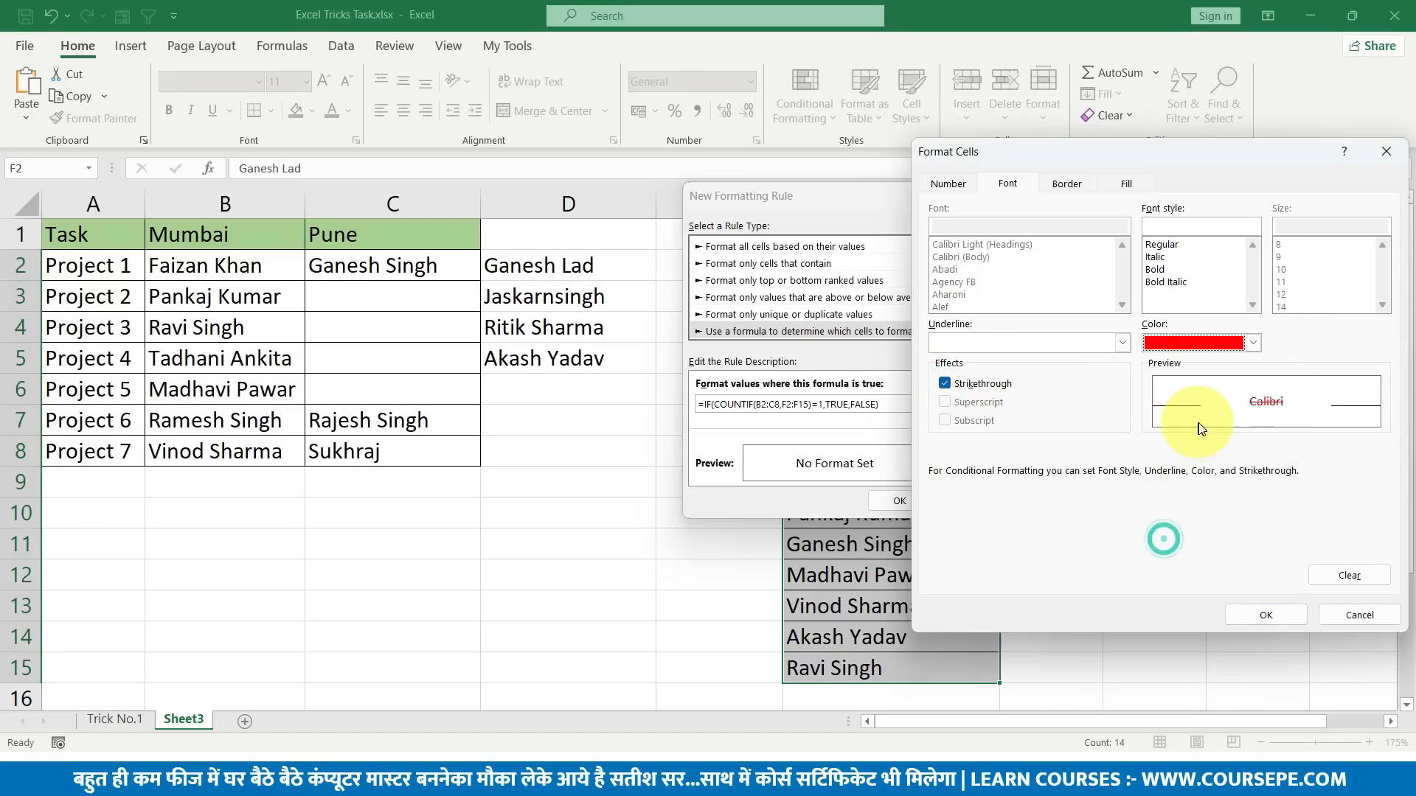
left_click(1263, 616)
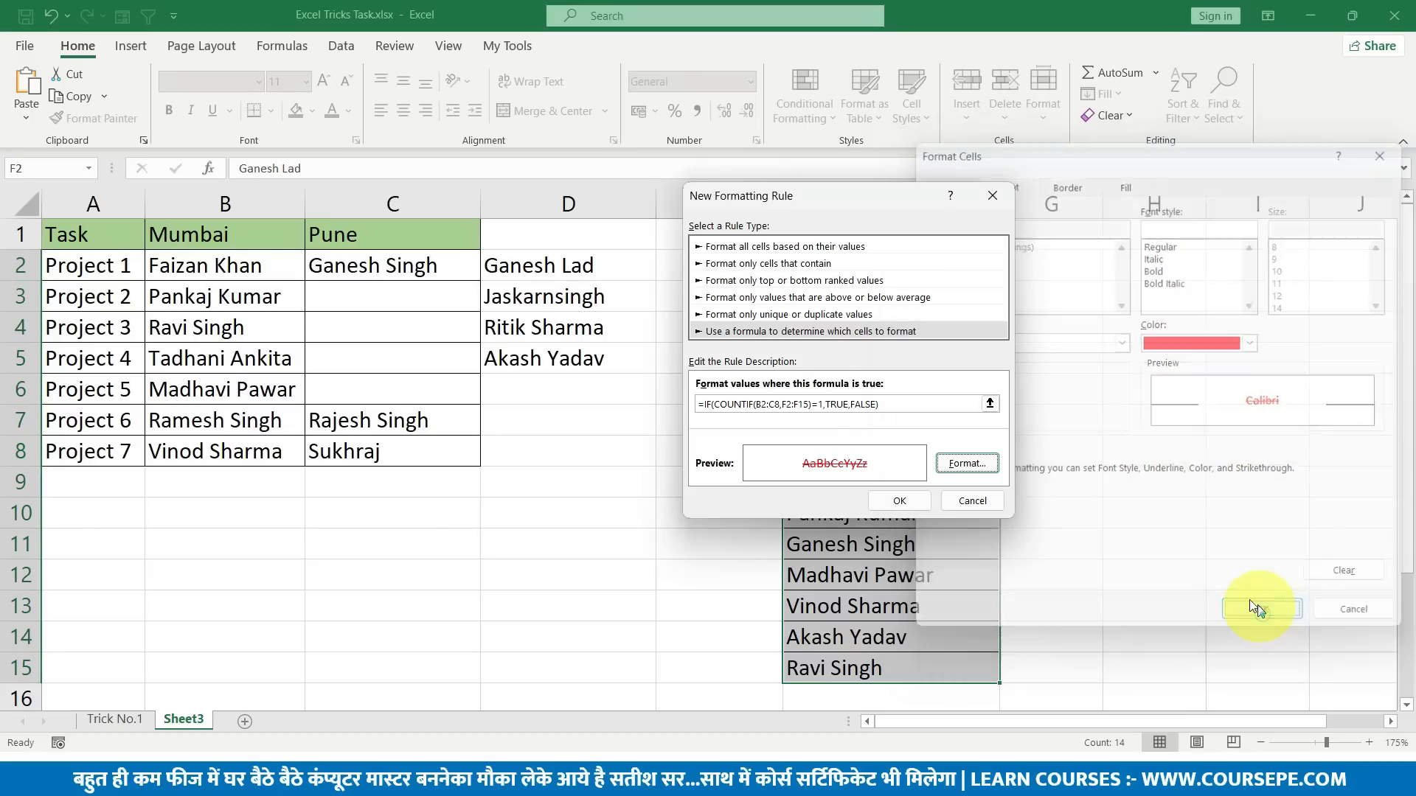
left_click(919, 498)
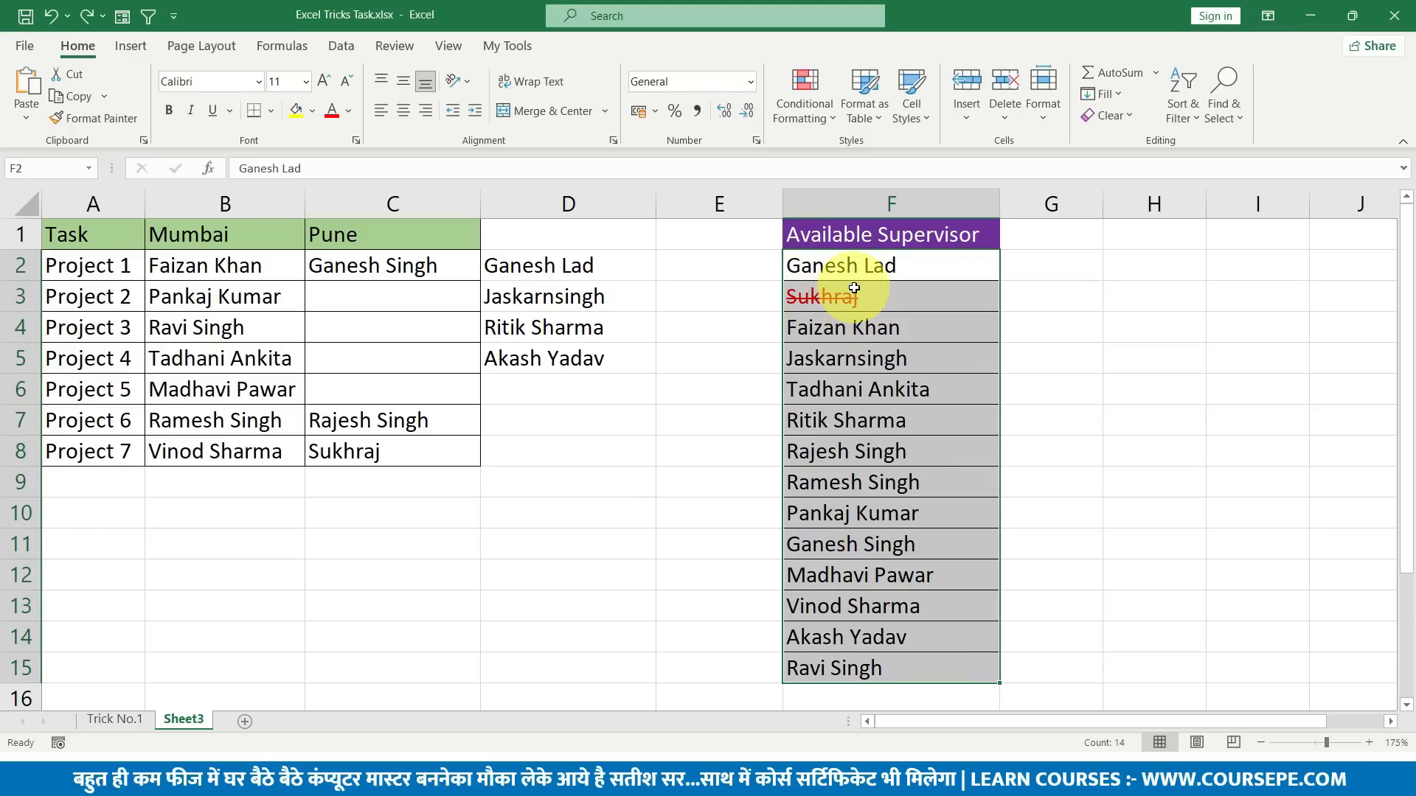
Open the existing formatting rule of F2:F15 for editing and make its assignment range absolute as $B$2:$C$8.
left_click(827, 109)
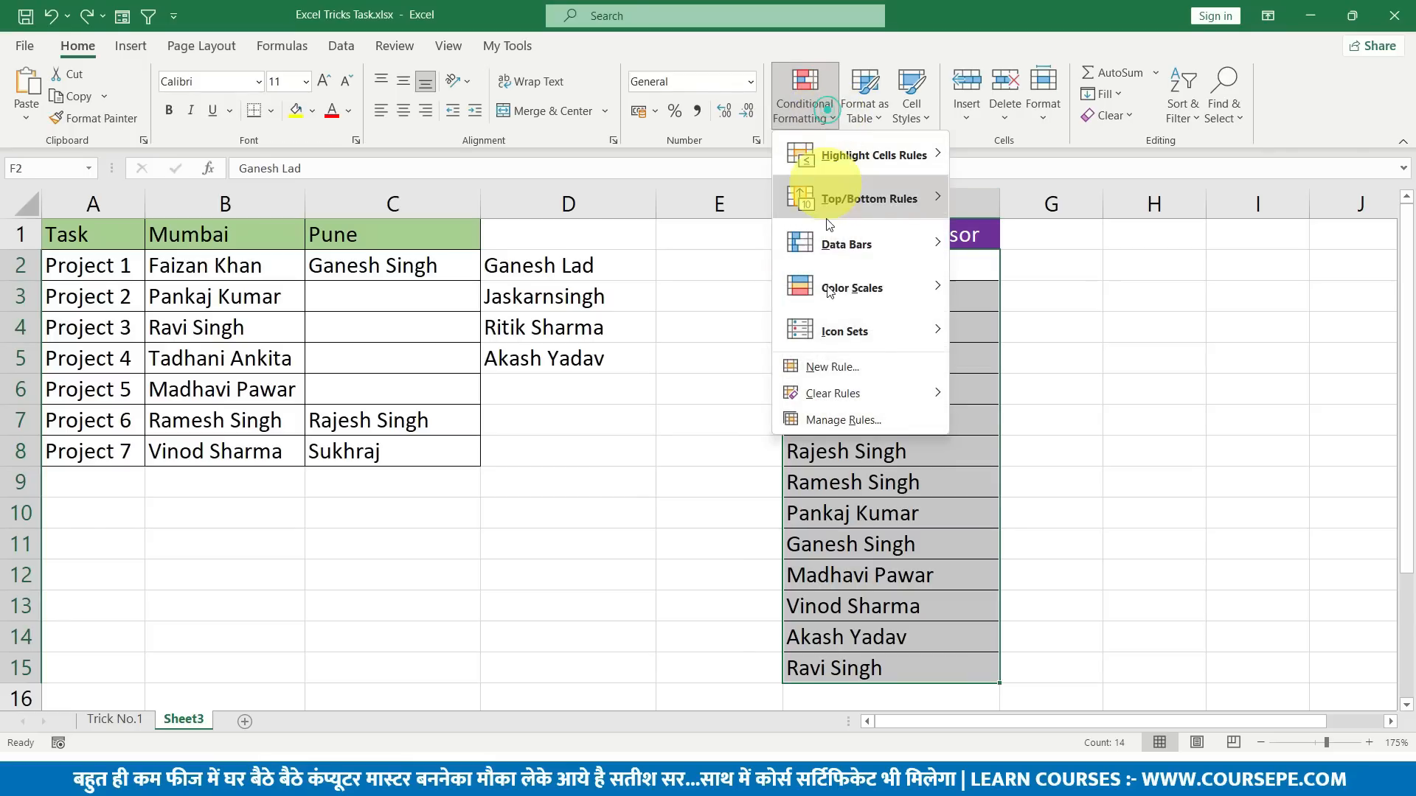
left_click(848, 417)
left_click(709, 333)
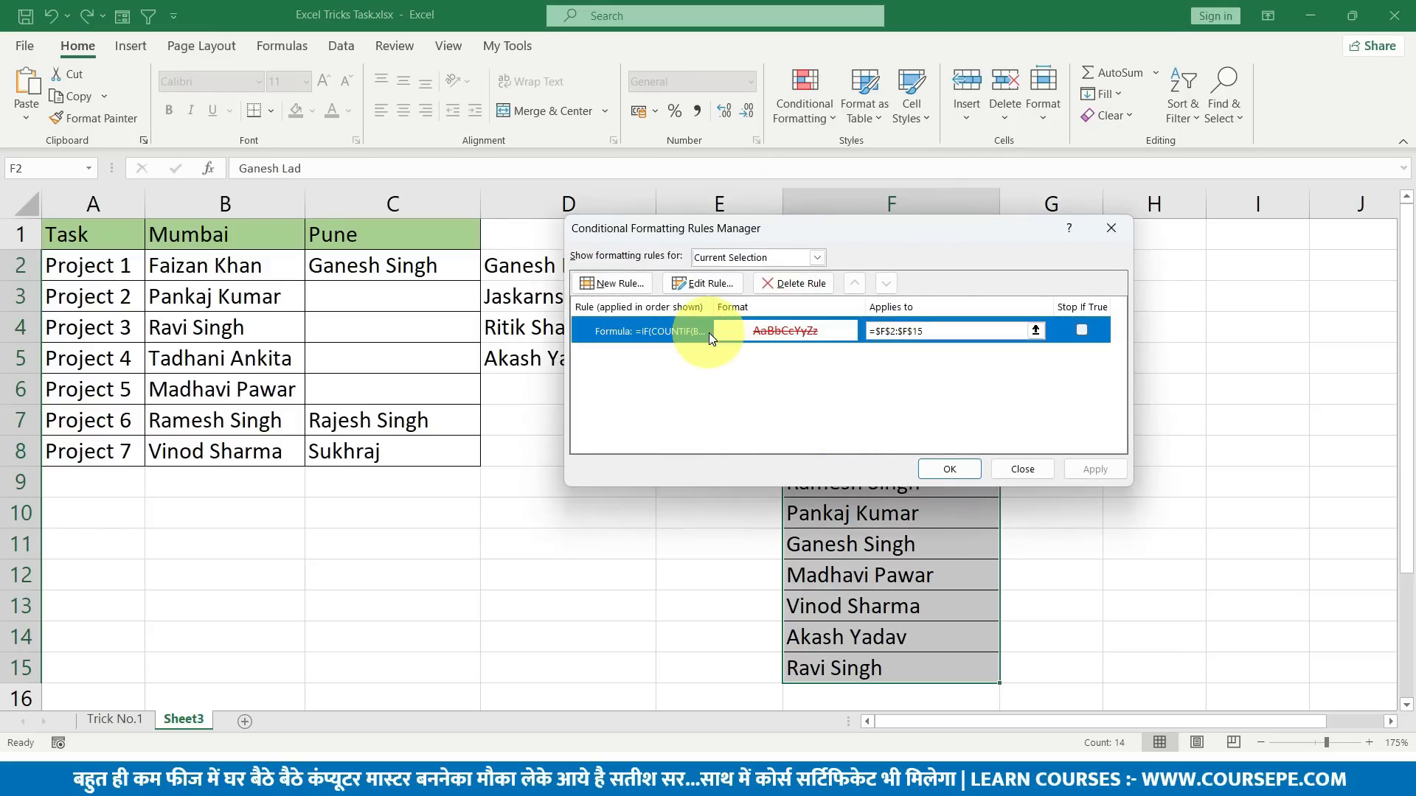
left_click(712, 284)
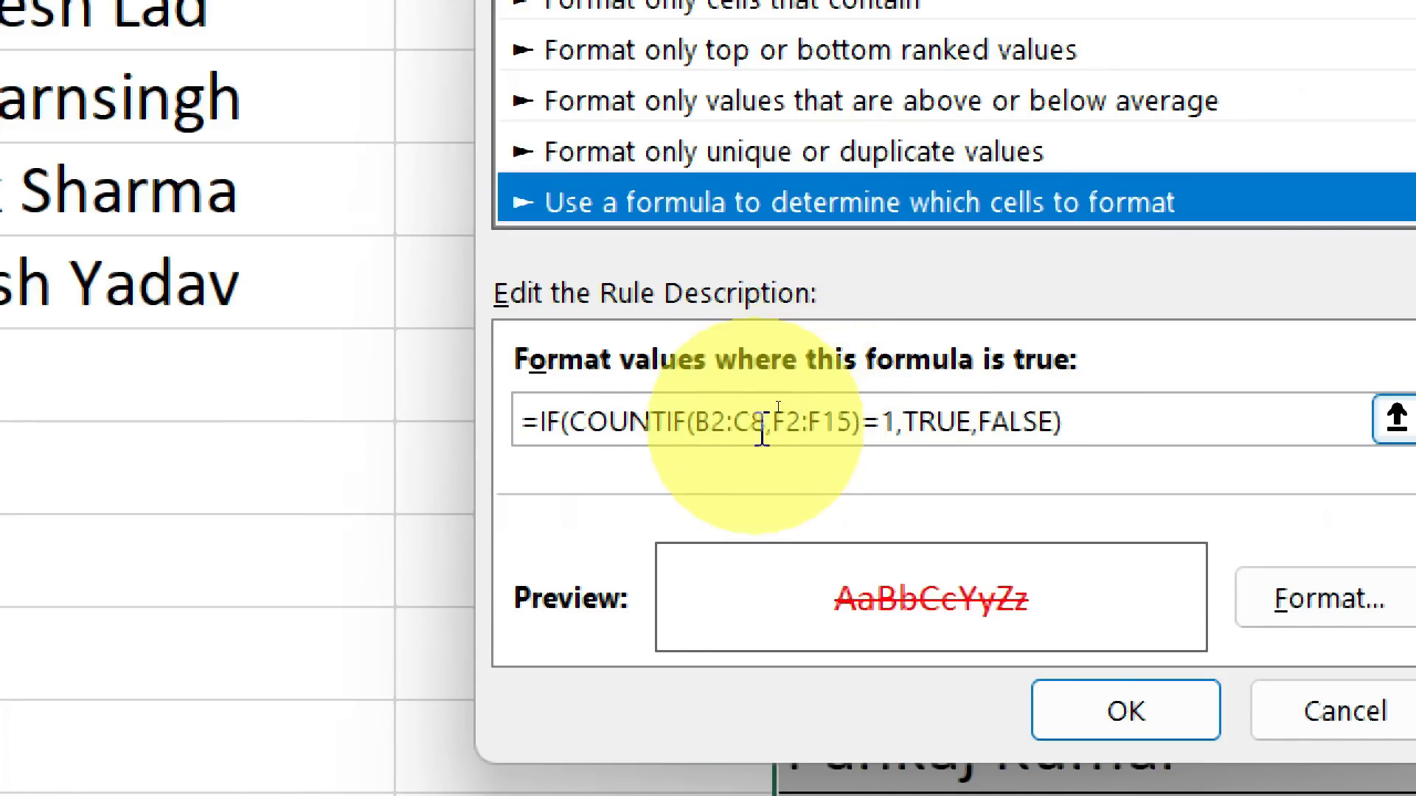
left_click_drag(765, 418, 701, 432)
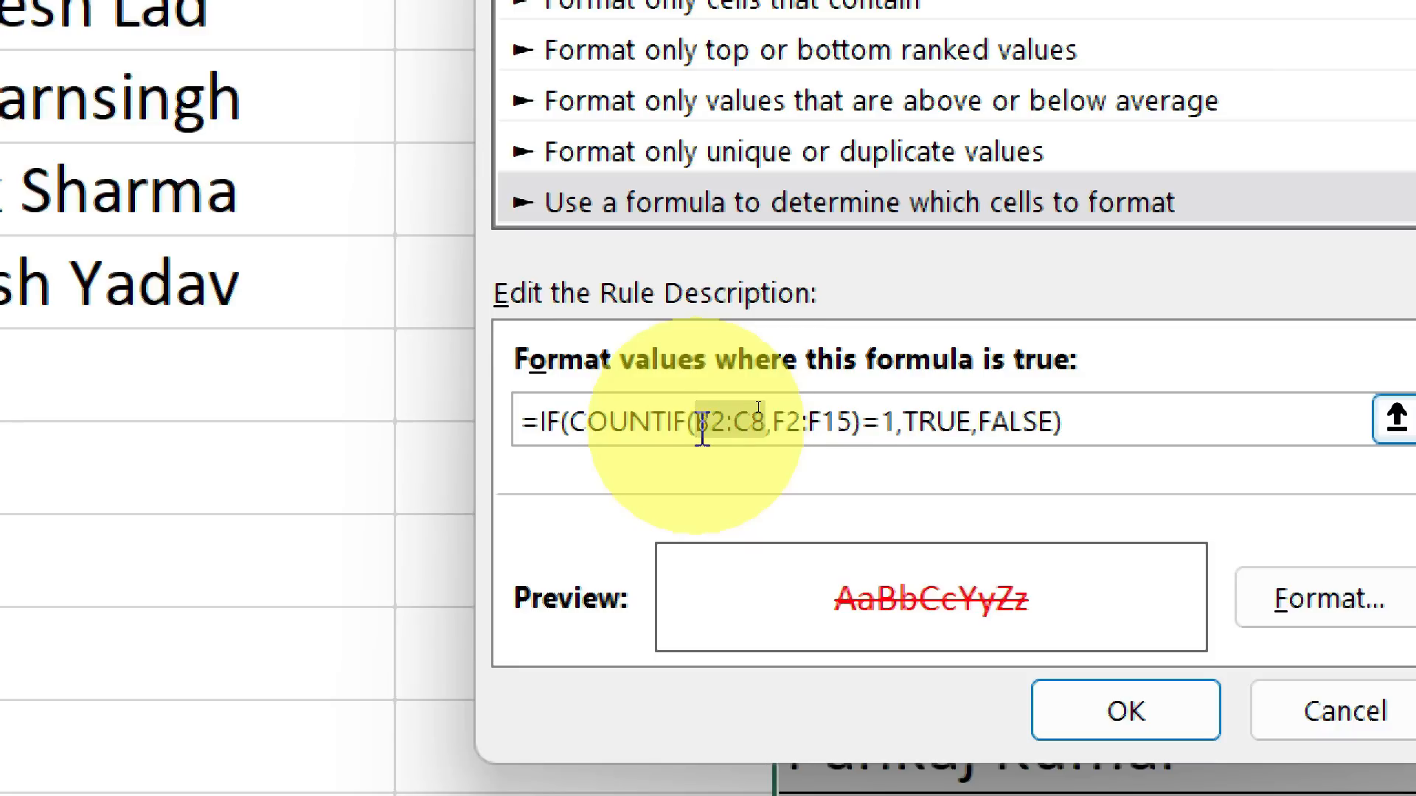
key("F4")
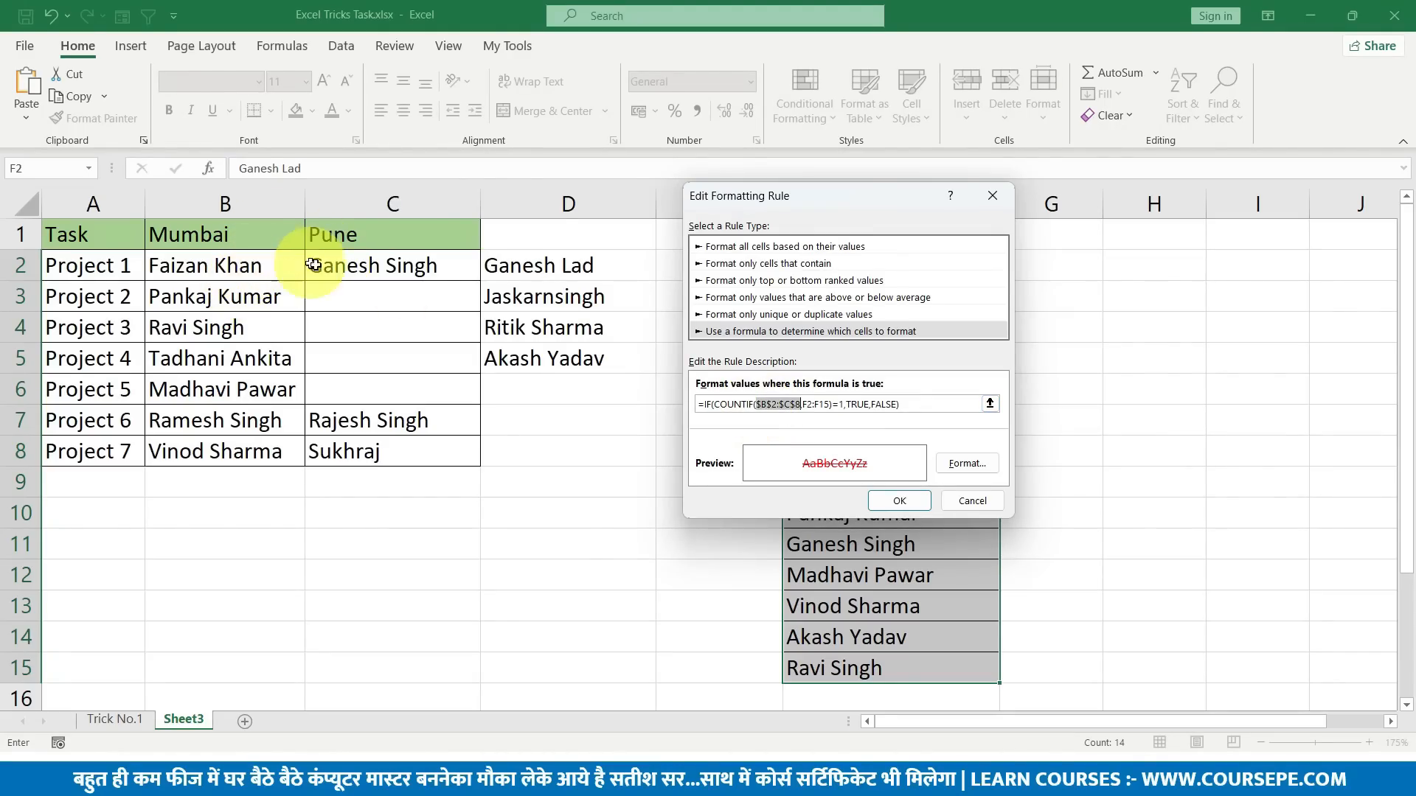
Lock only the column letters of the supervisor range in the rule's COUNTIF formula, making it $F2:$F15.
left_click(822, 407)
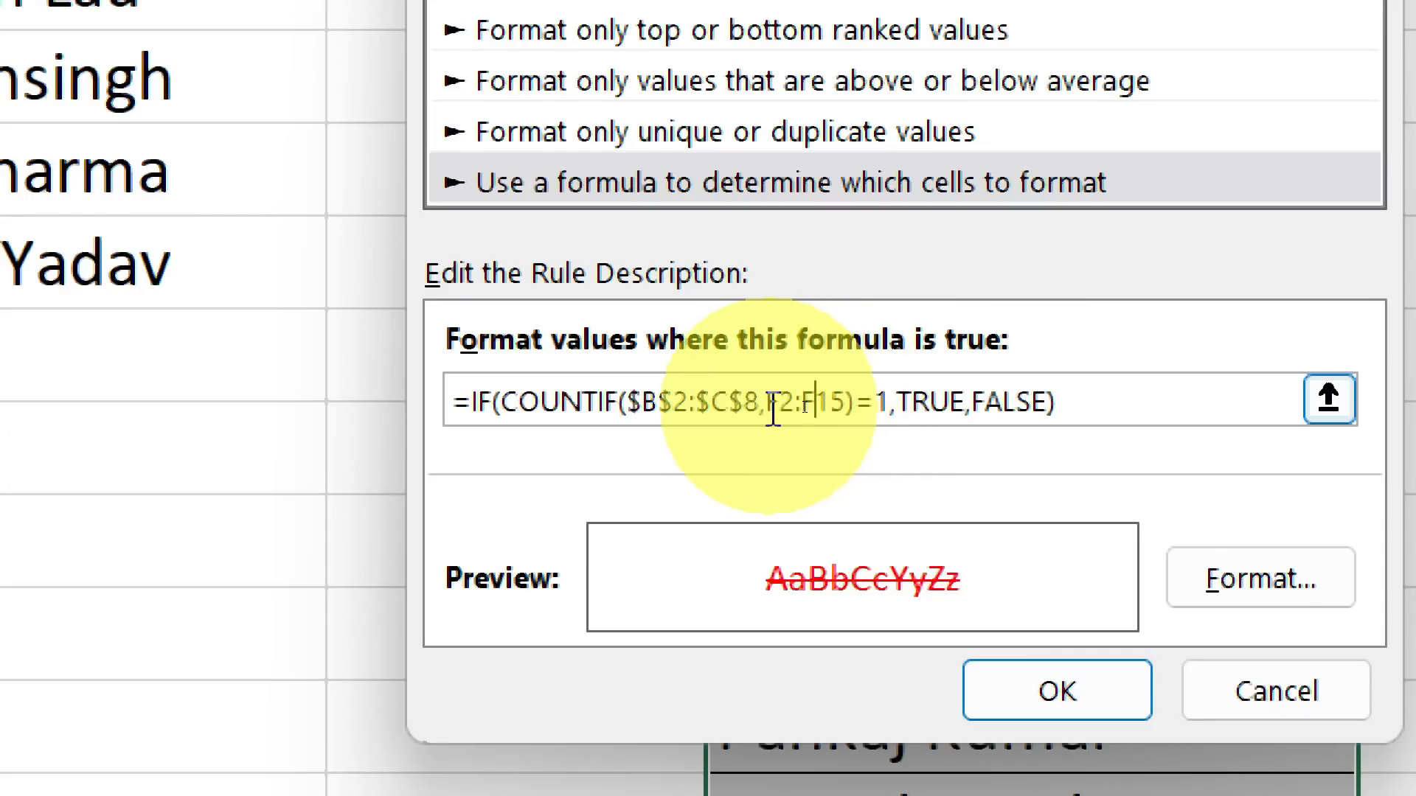
left_click_drag(767, 403, 843, 413)
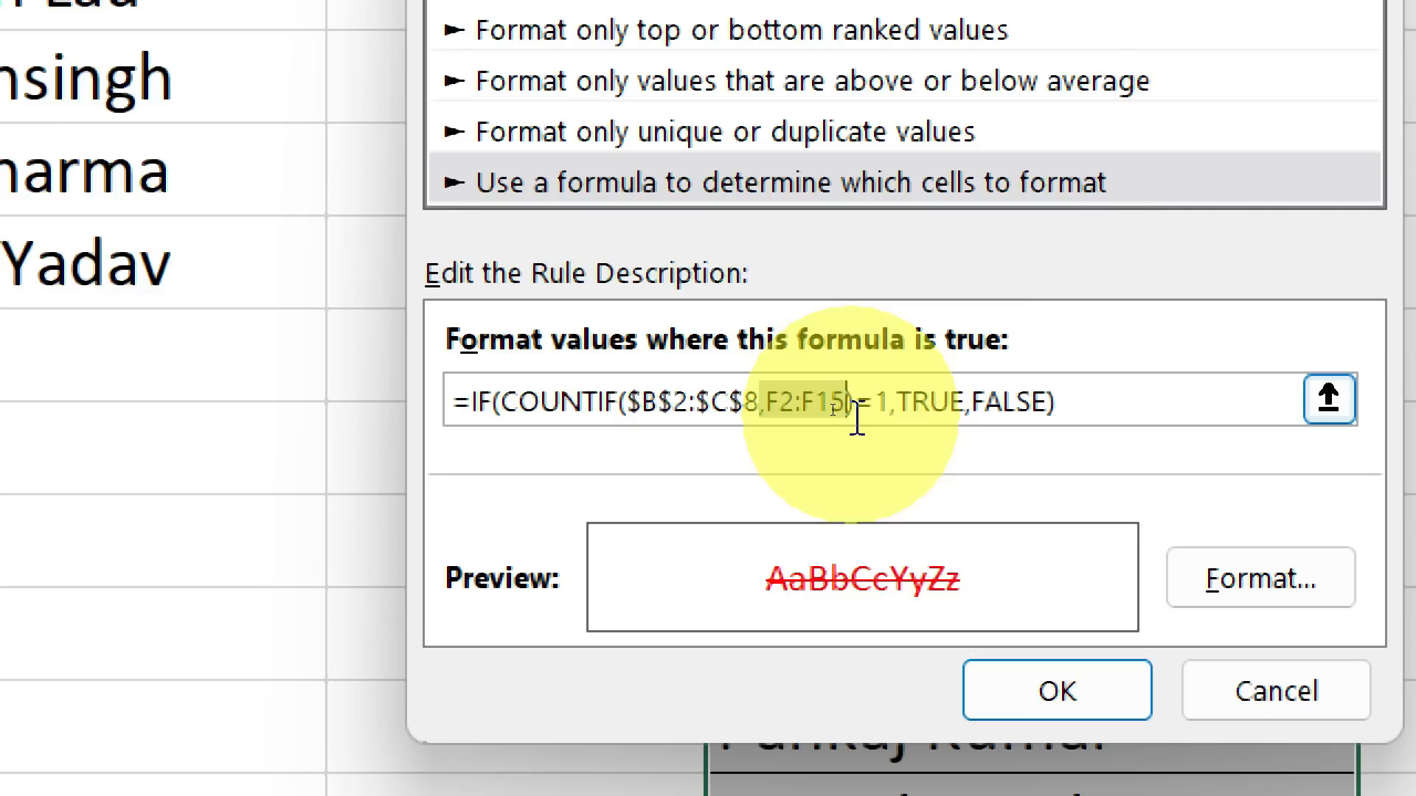
key("F4")
key("F4")
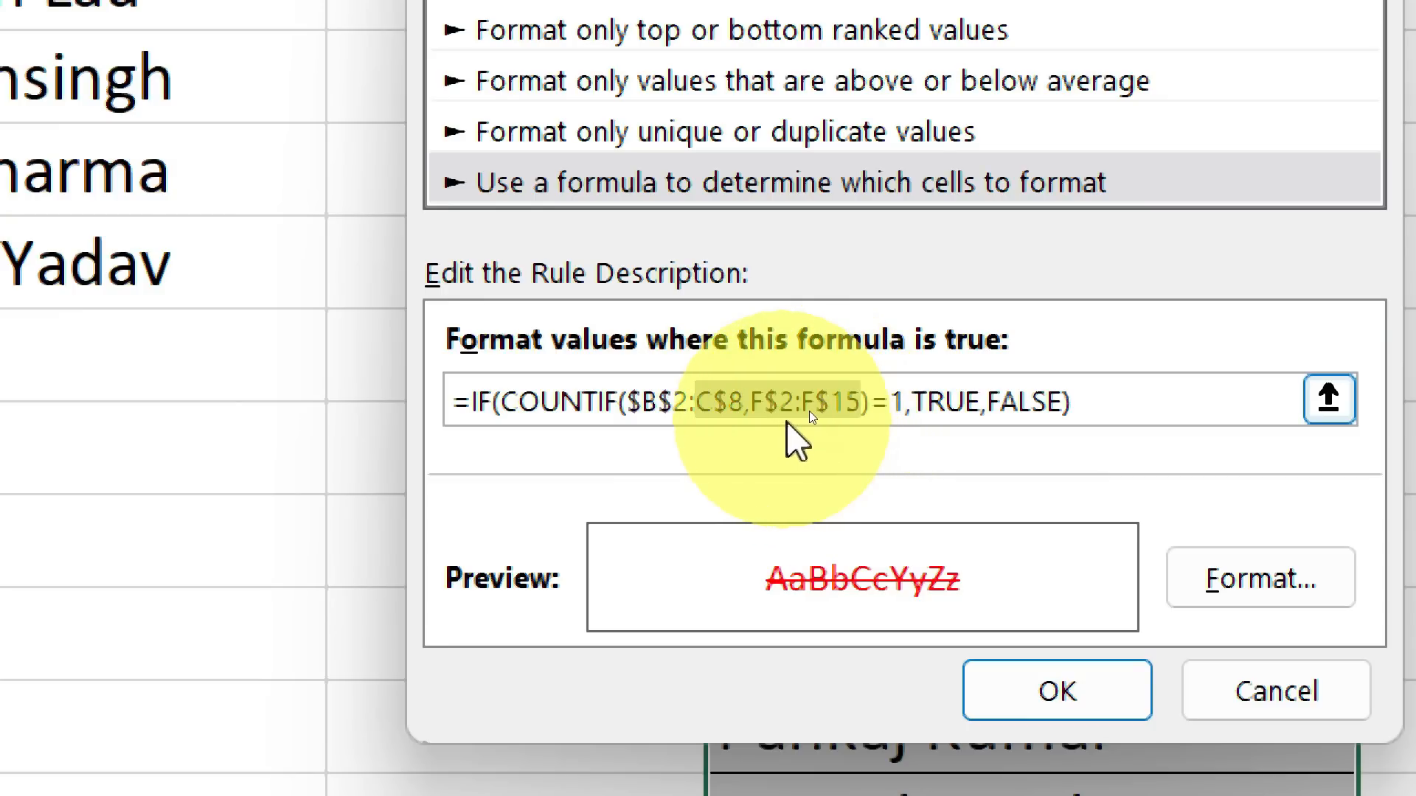
key("F4")
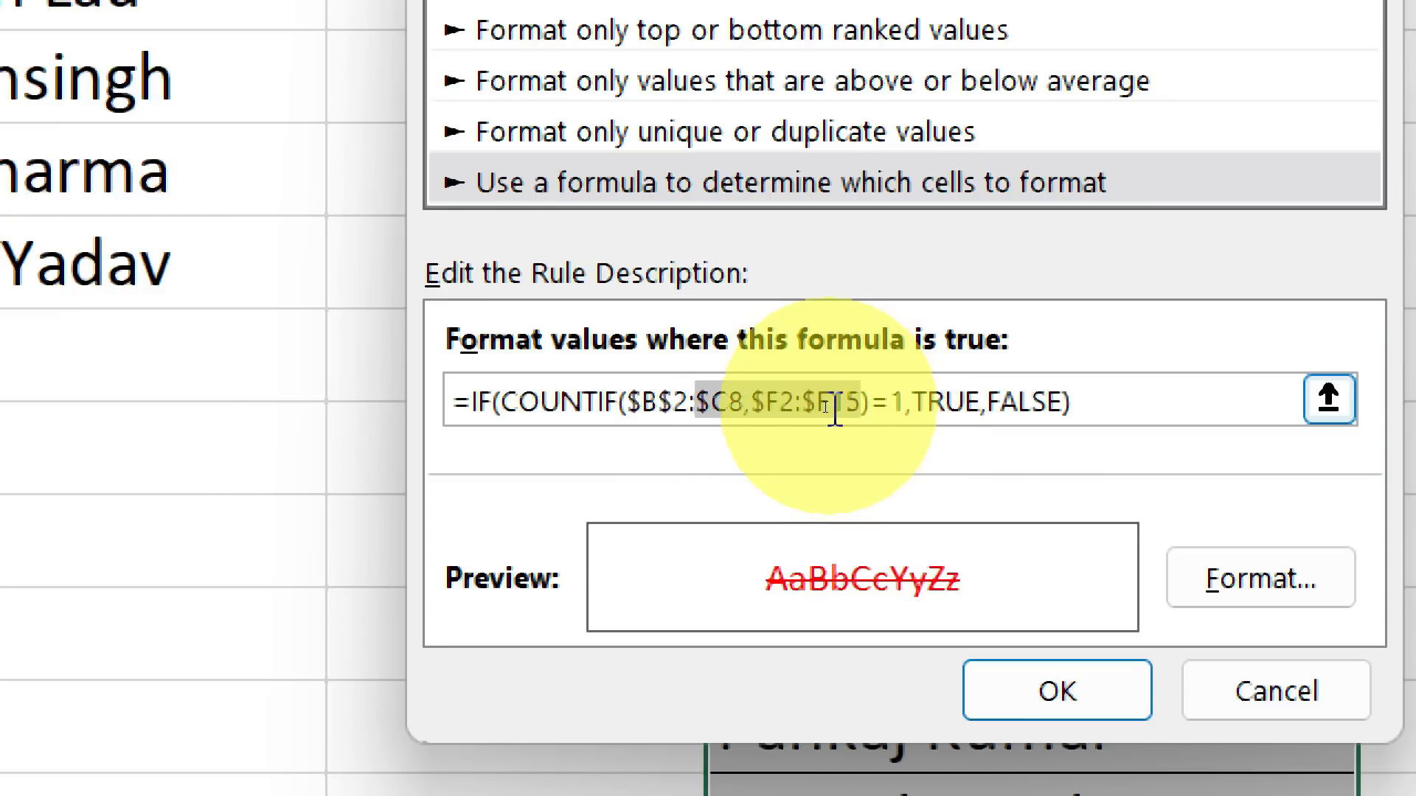
left_click(778, 413)
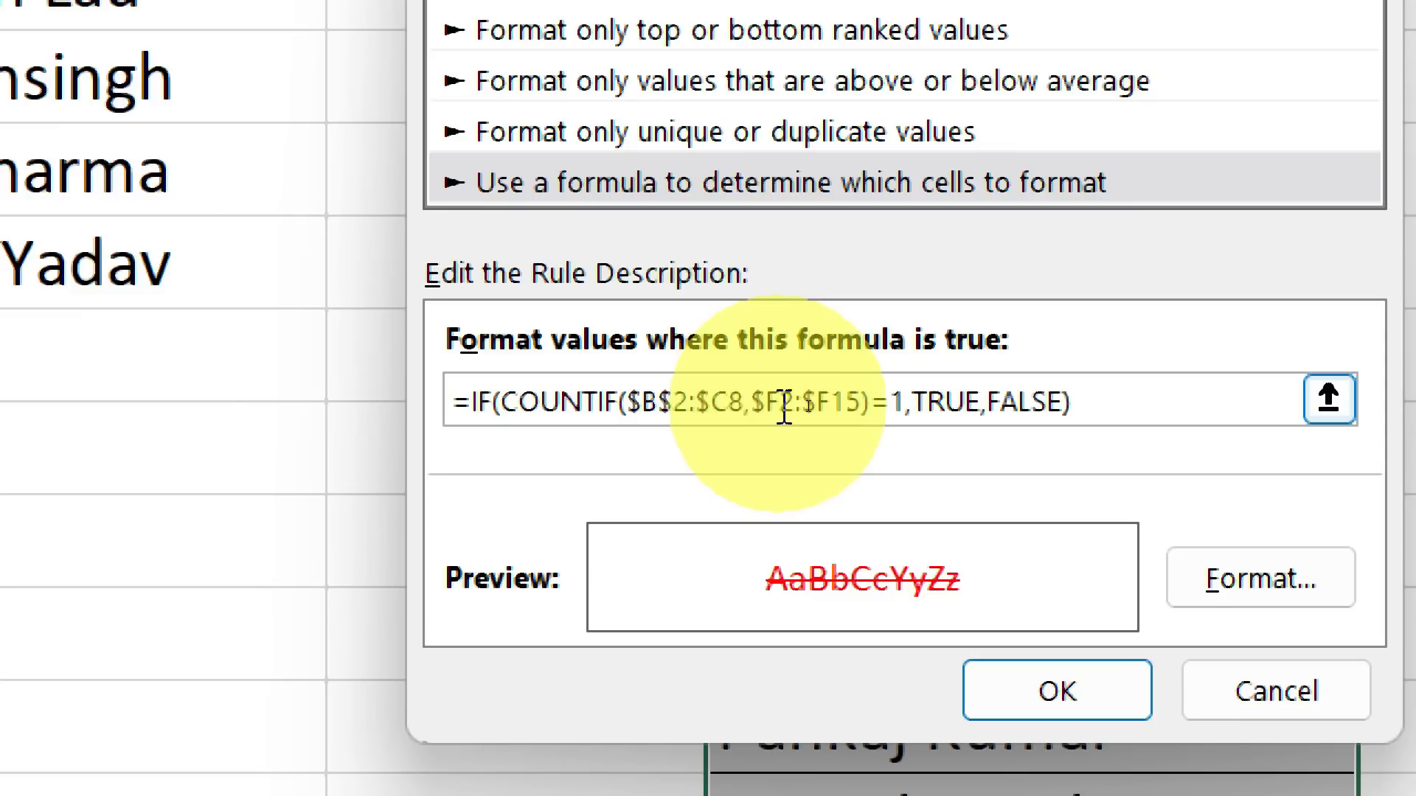
Restore the fully absolute end reference $C$8 of the assignment range in the rule's formula.
left_click_drag(832, 400, 857, 389)
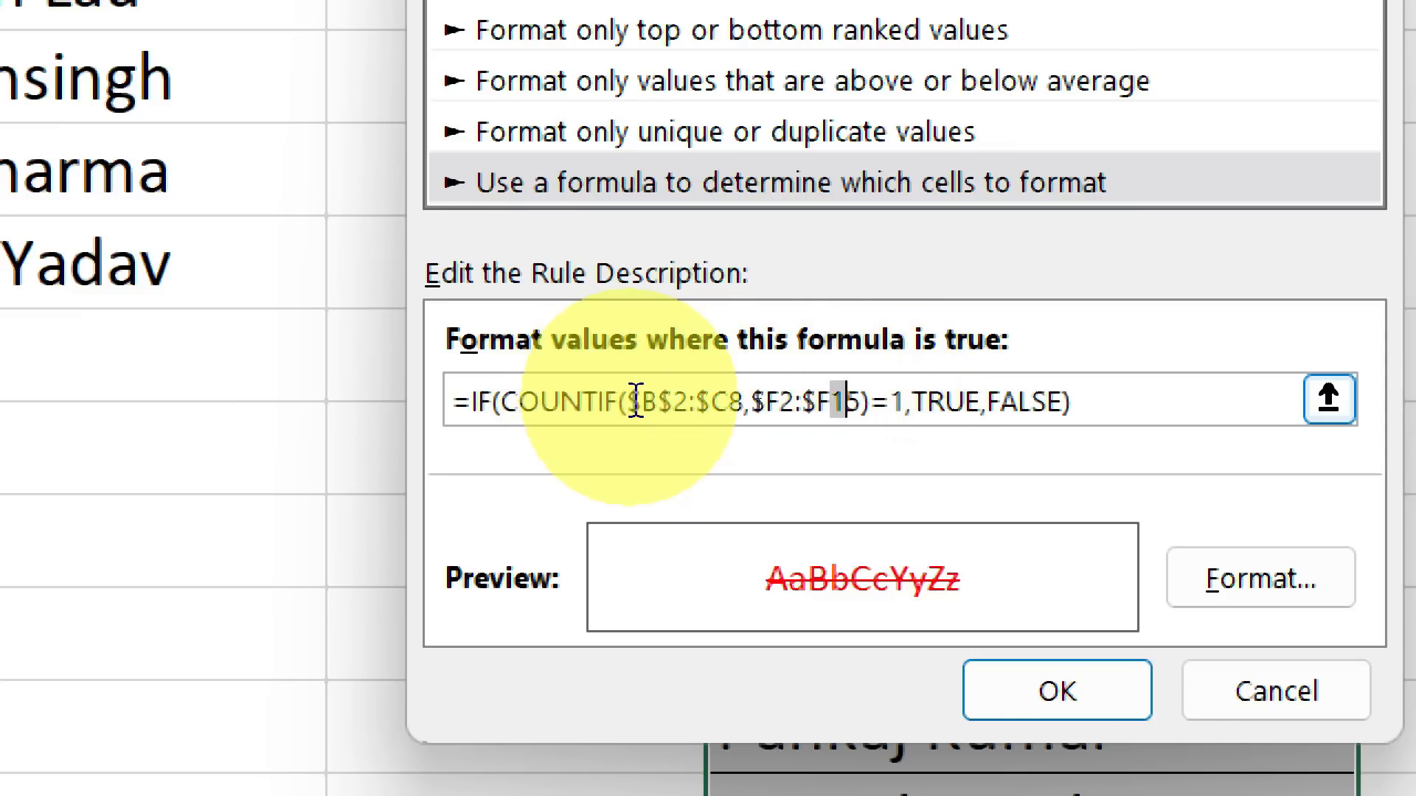
left_click_drag(630, 400, 685, 401)
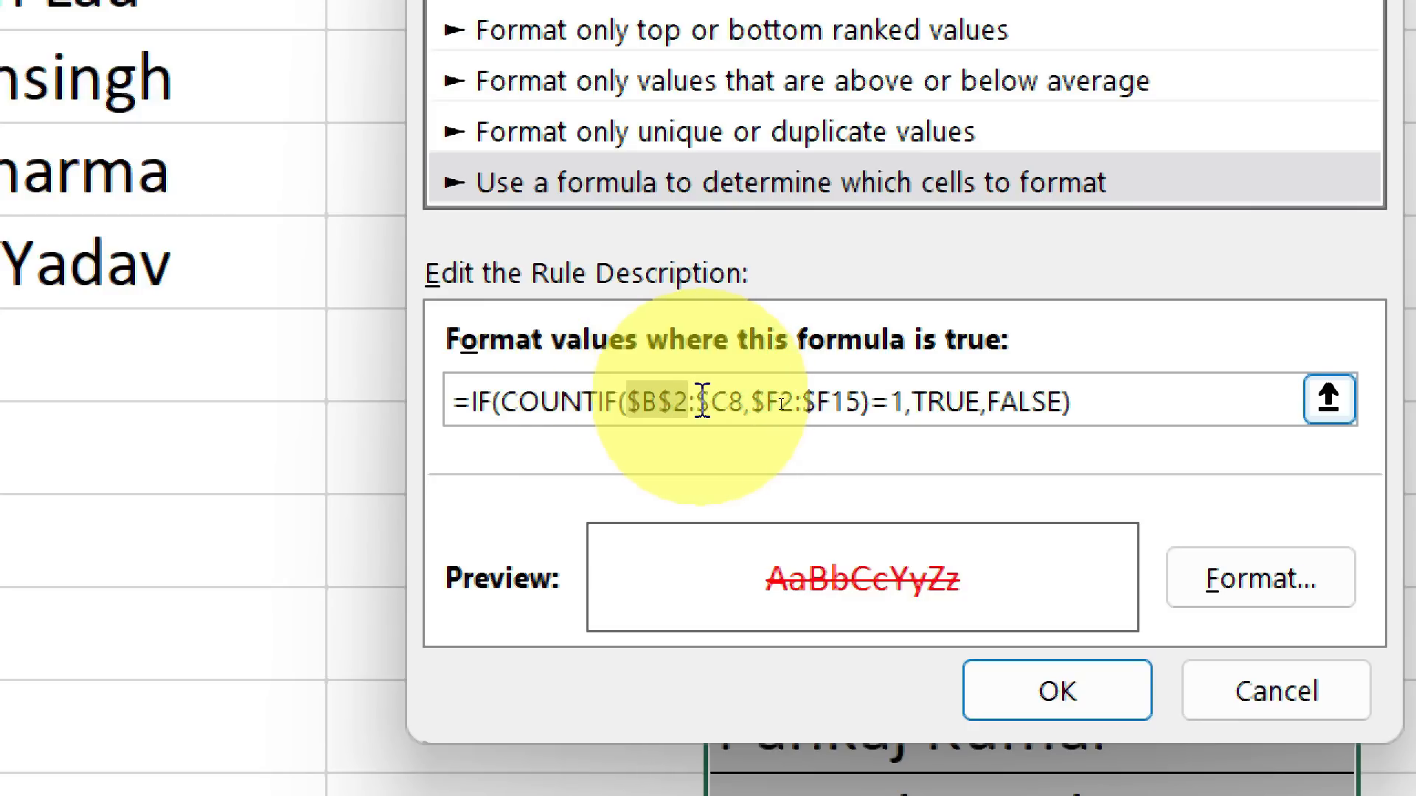
left_click(785, 402)
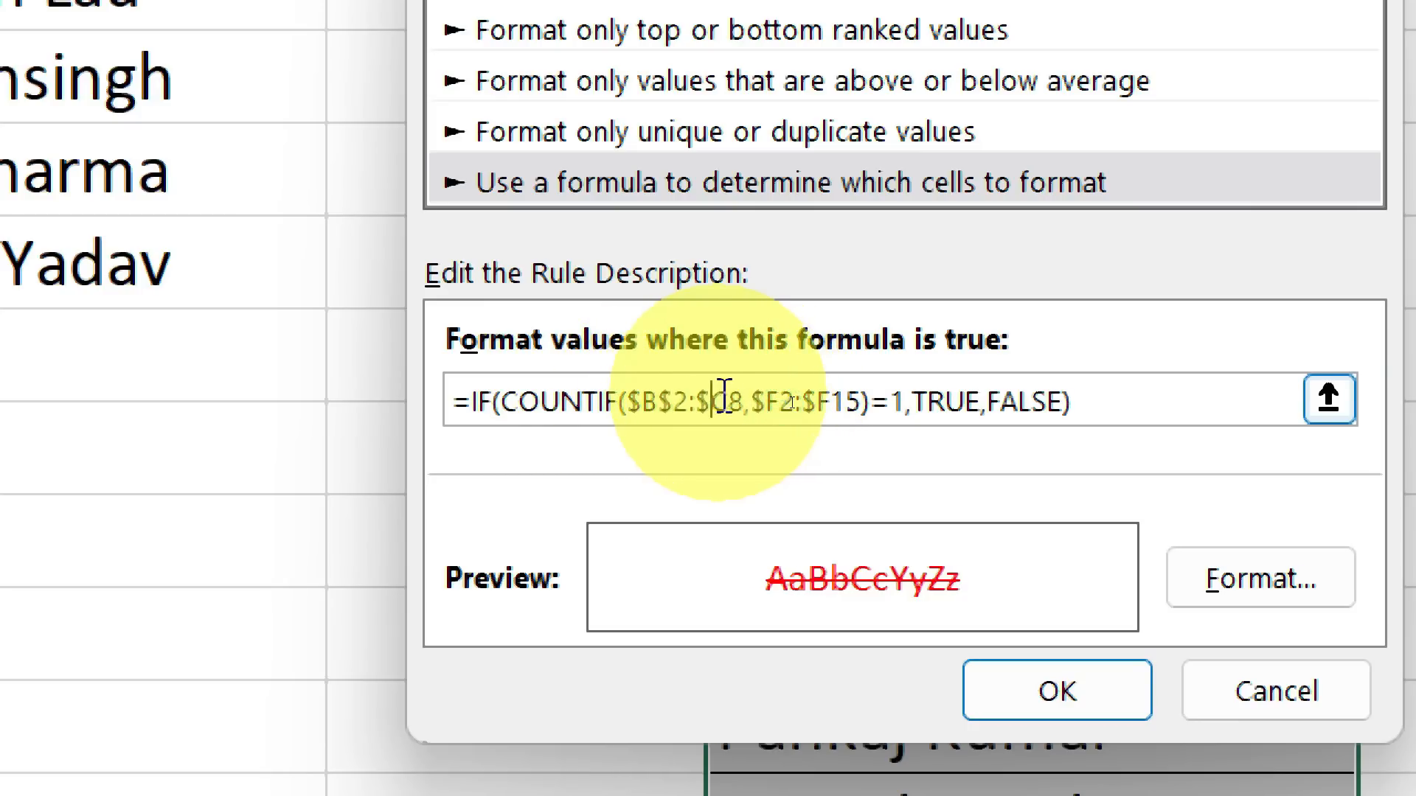
key("F4")
key("F4")
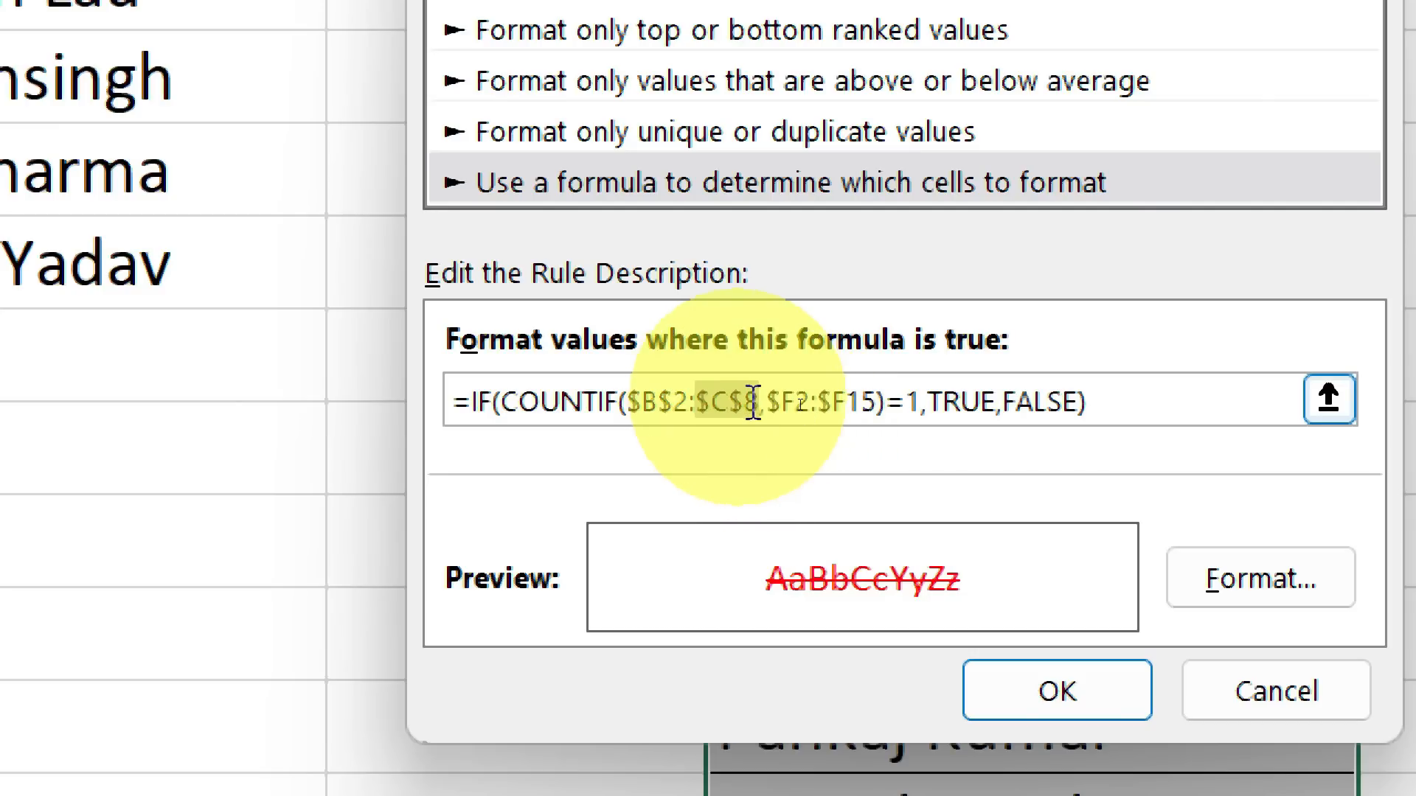
Check both COUNTIF ranges in the formula, then confirm the edited rule and apply it to the supervisor list.
left_click_drag(759, 401, 632, 411)
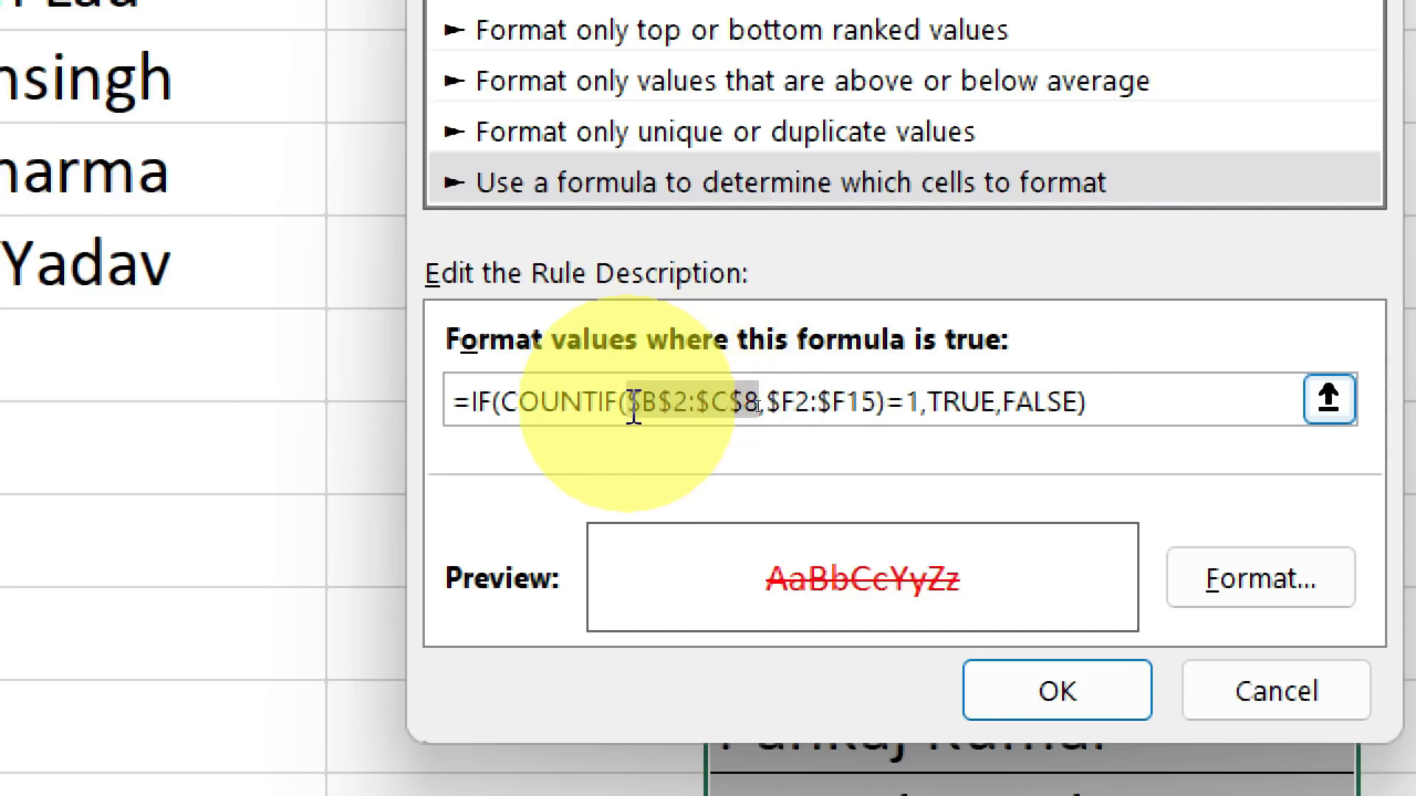
left_click_drag(767, 404, 883, 404)
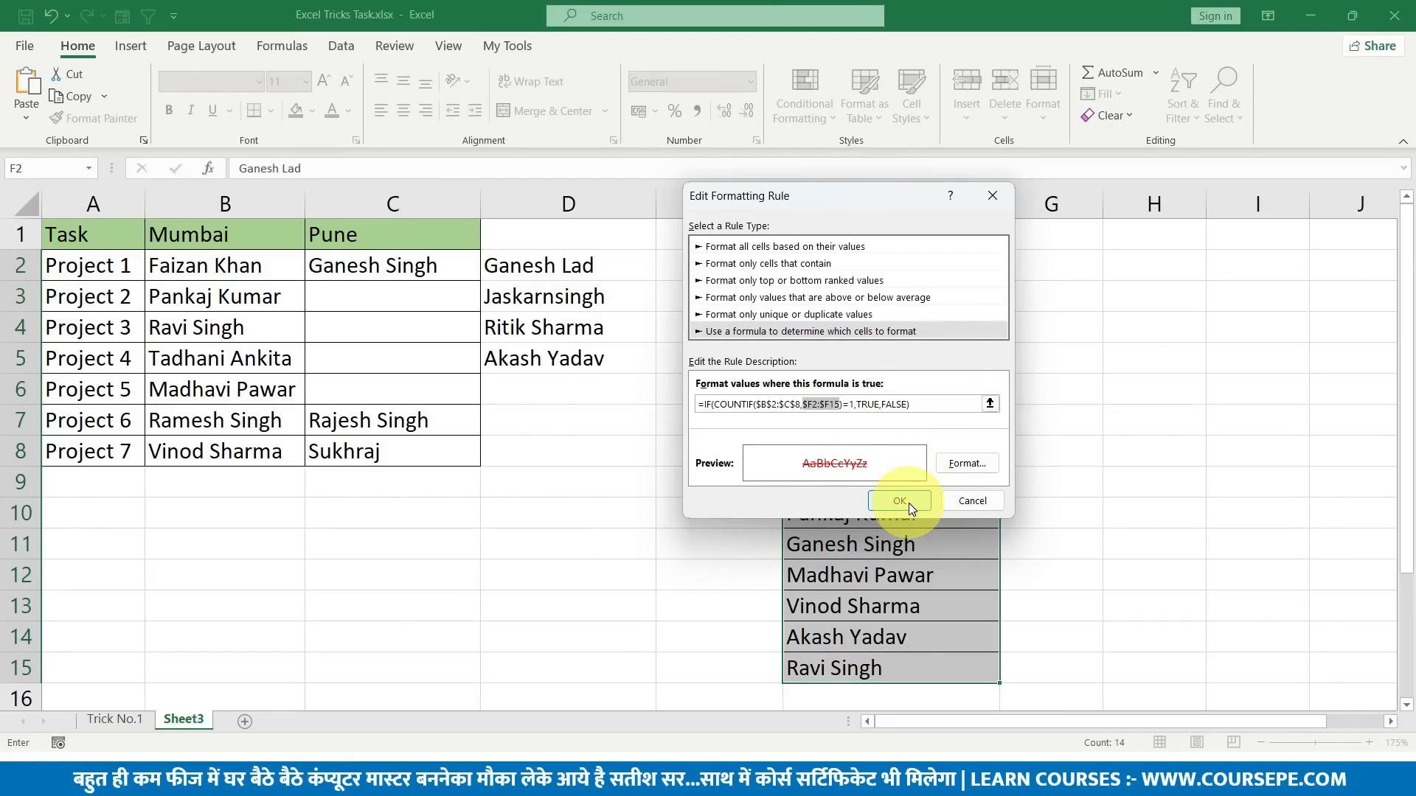
left_click(908, 502)
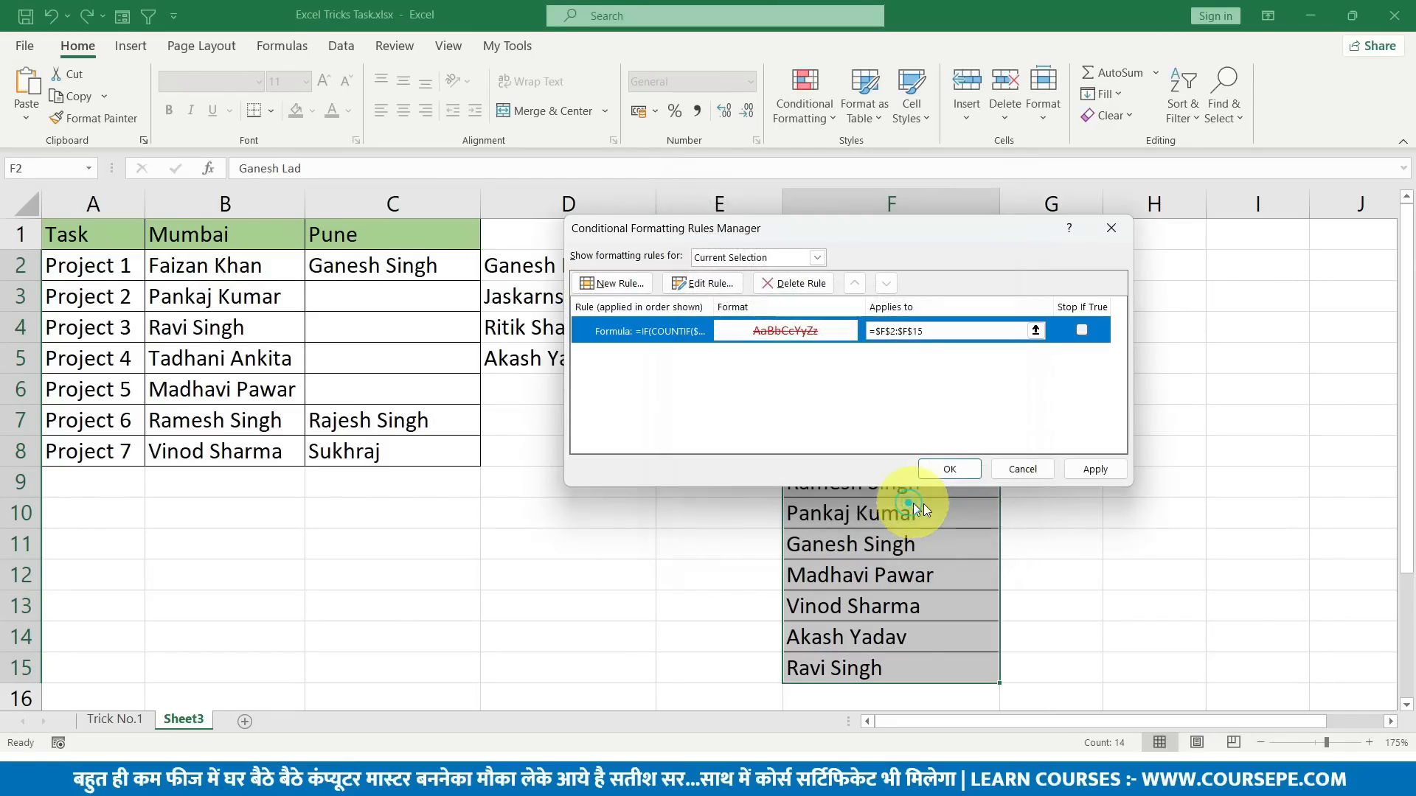
left_click(1090, 470)
left_click(932, 476)
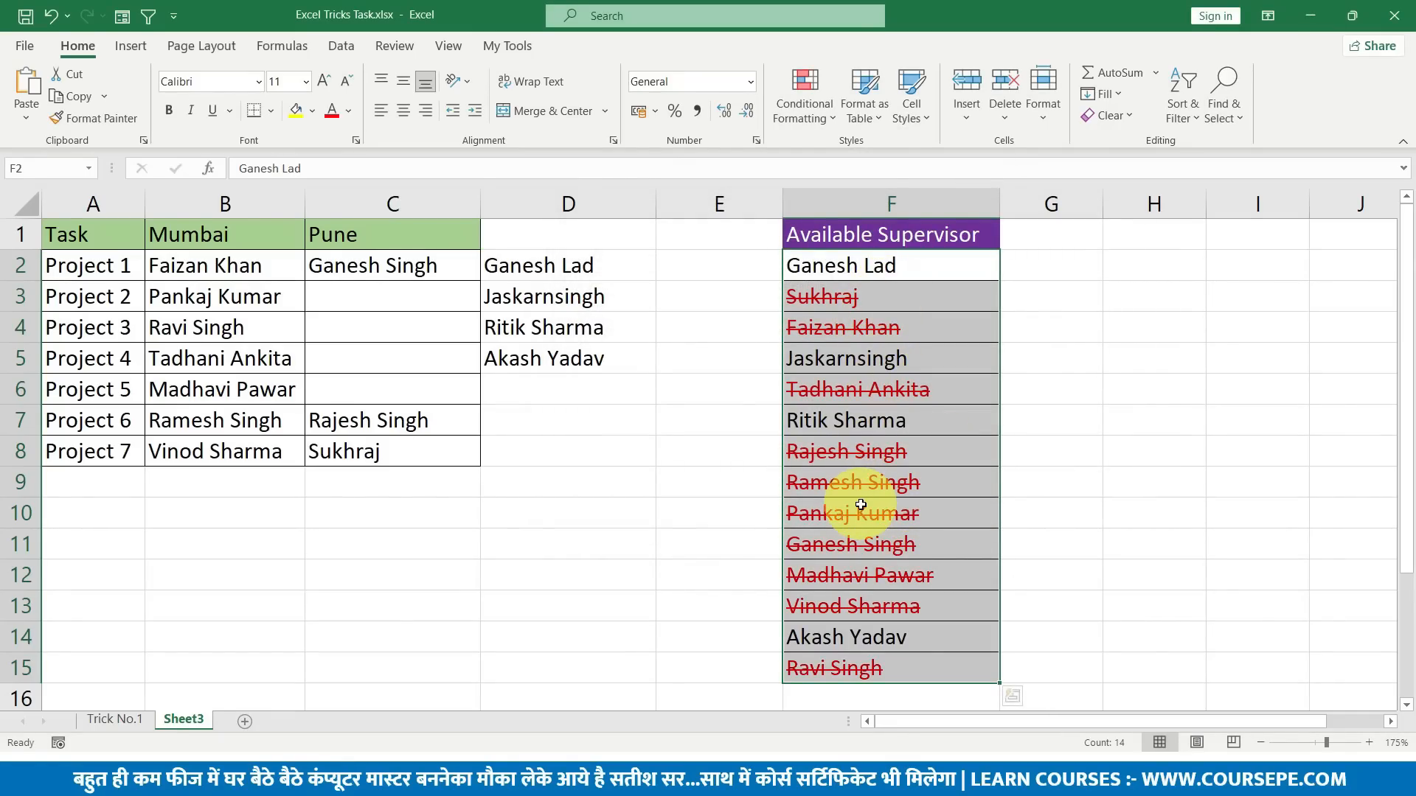
Clear all supervisor assignments for Mumbai and Pune in B2:C8.
left_click_drag(258, 299, 236, 450)
key("Delete")
left_click_drag(369, 266, 347, 446)
key("Delete")
left_click(247, 271)
key("Delete")
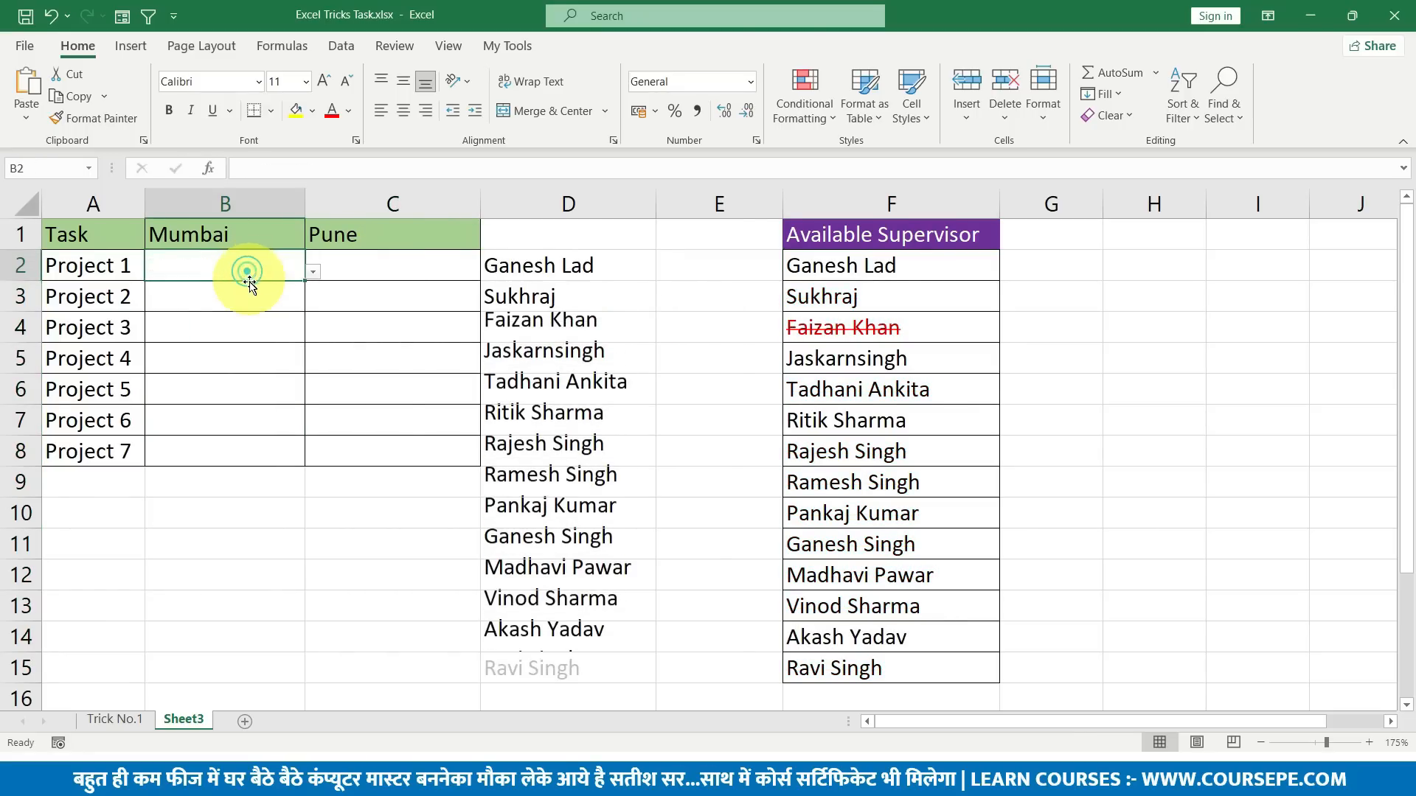
Assign supervisors to Mumbai Projects 2, 4 and 6 in B3, B5 and B7, choosing the second name offered by each drop-down.
left_click(290, 301)
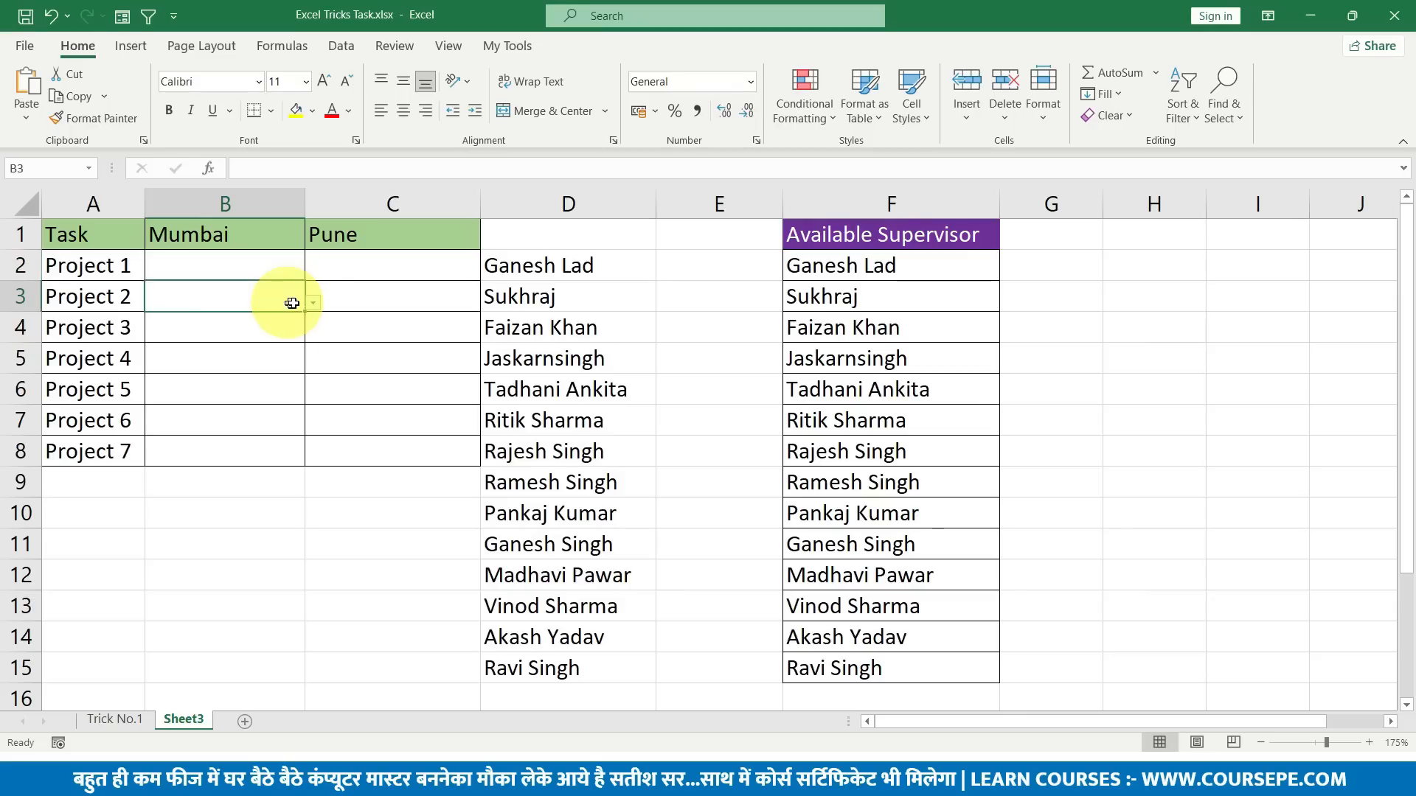
left_click(313, 303)
left_click(258, 355)
left_click(281, 364)
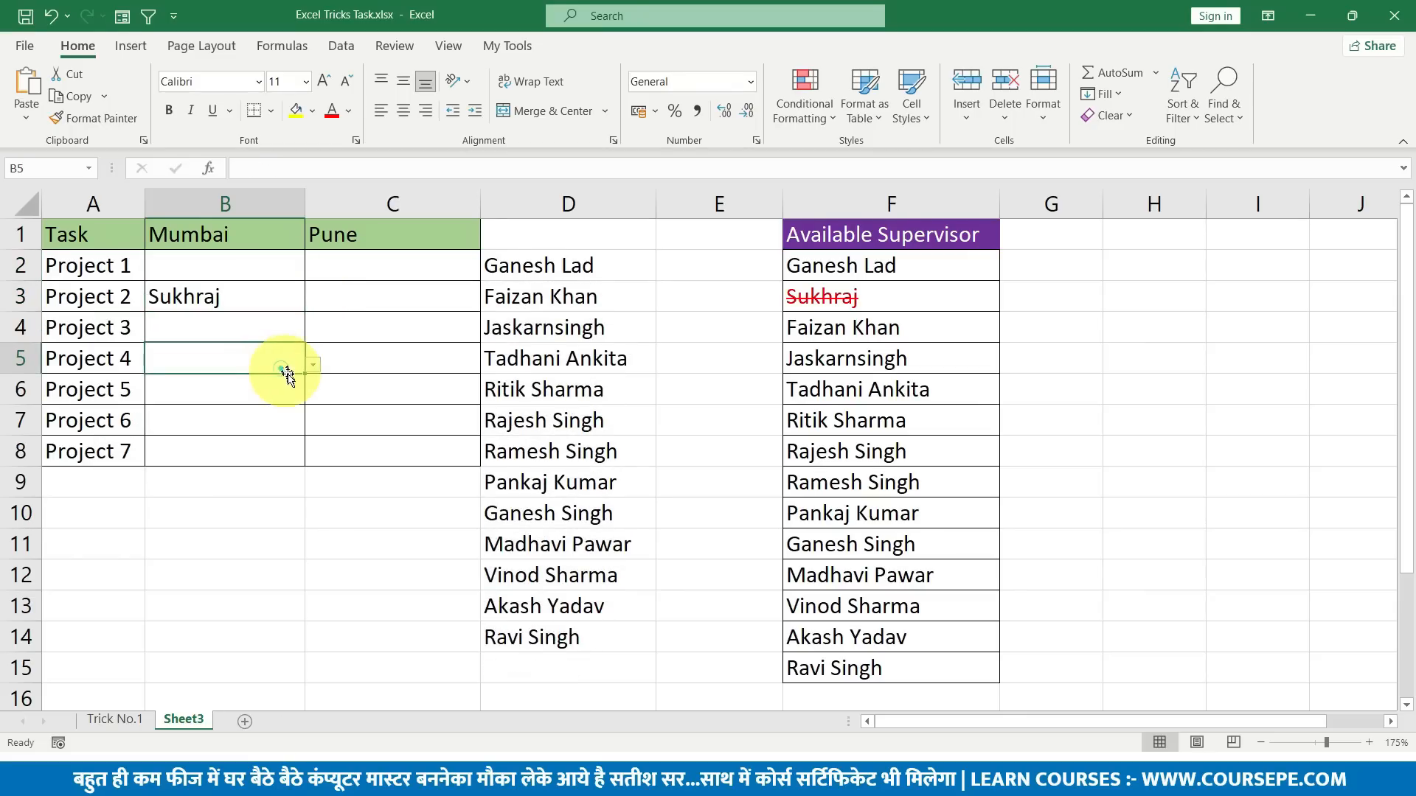
left_click(314, 364)
left_click(273, 417)
left_click(275, 416)
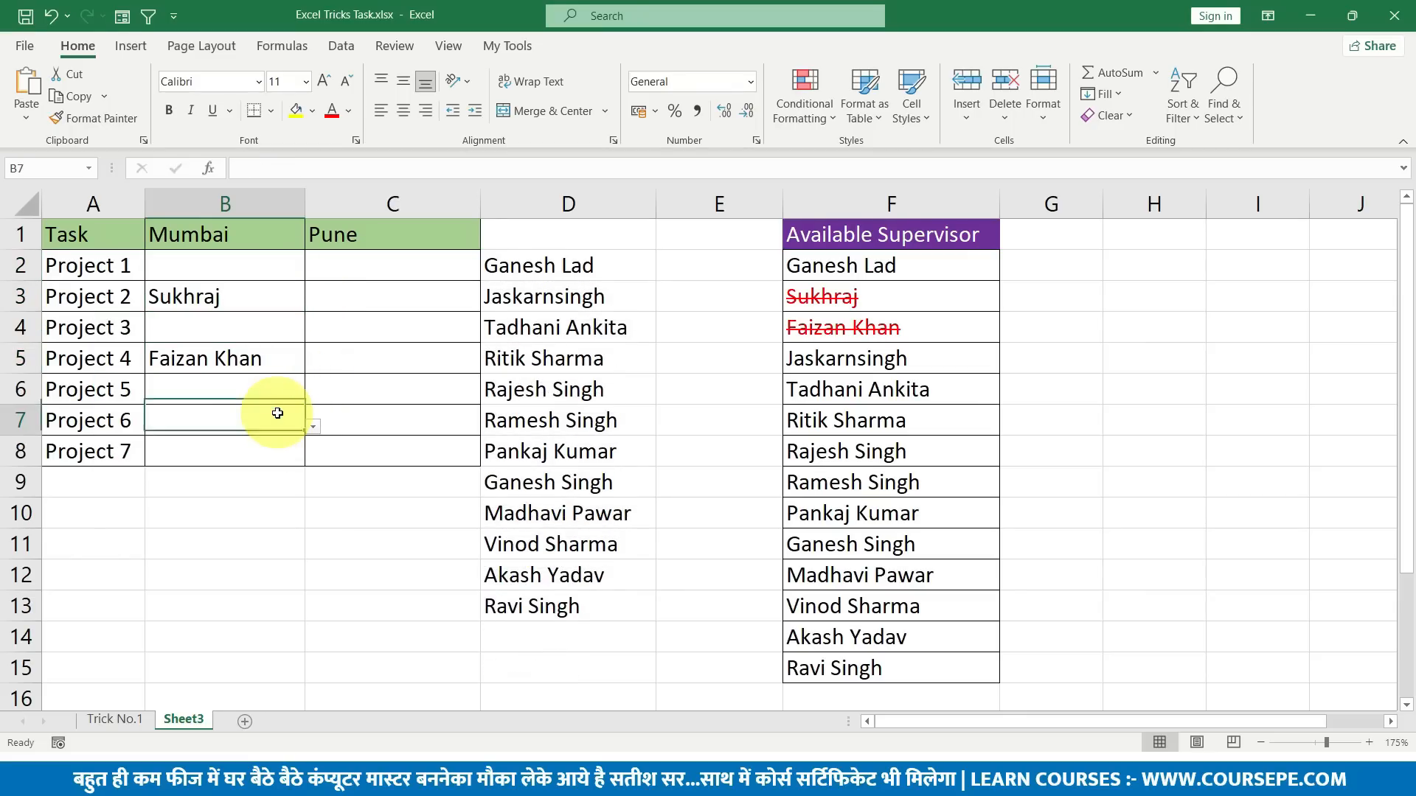
left_click(313, 426)
left_click(249, 471)
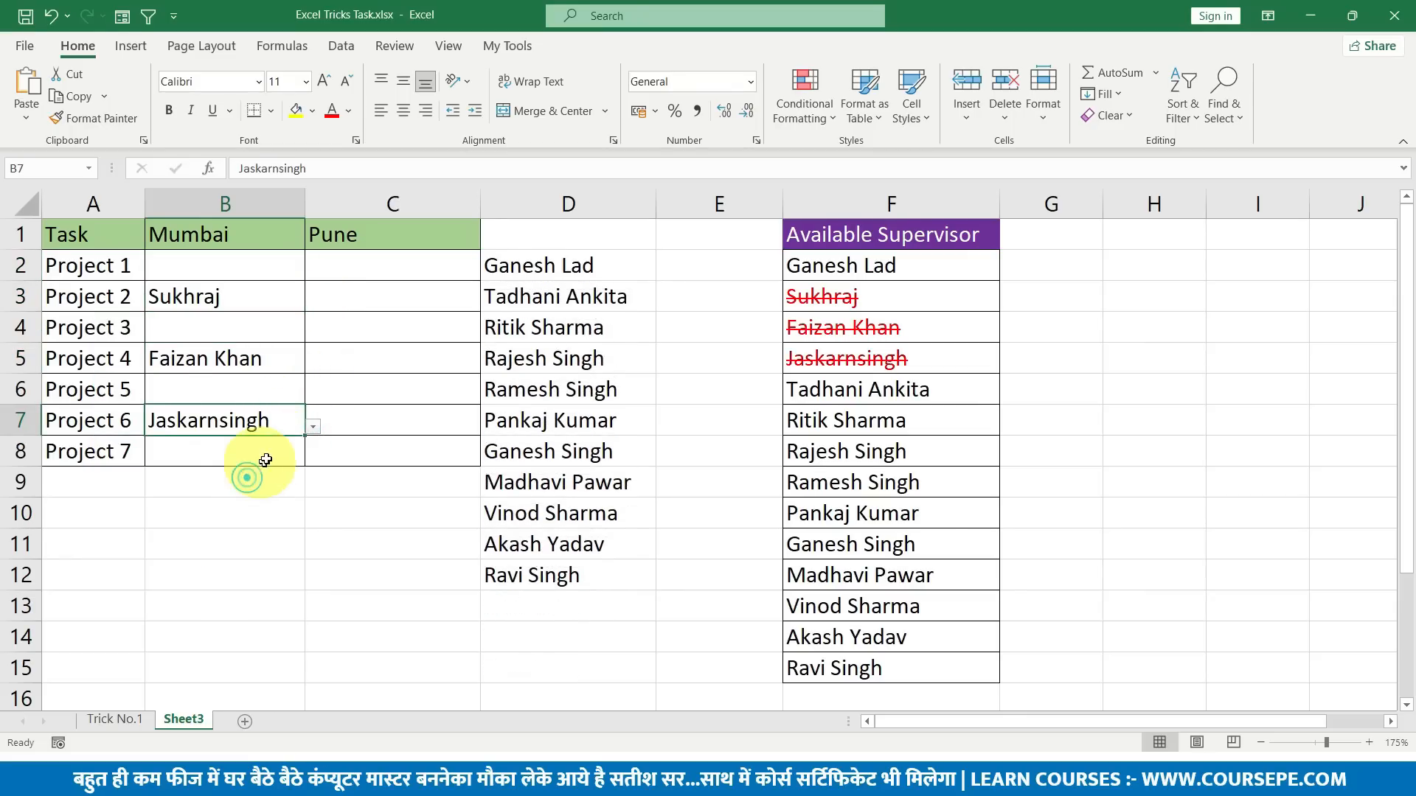
Assign supervisors to Pune Projects 5 and 6, choosing the second offered name in C6 and the third in C7.
left_click(339, 389)
left_click(483, 397)
left_click(413, 441)
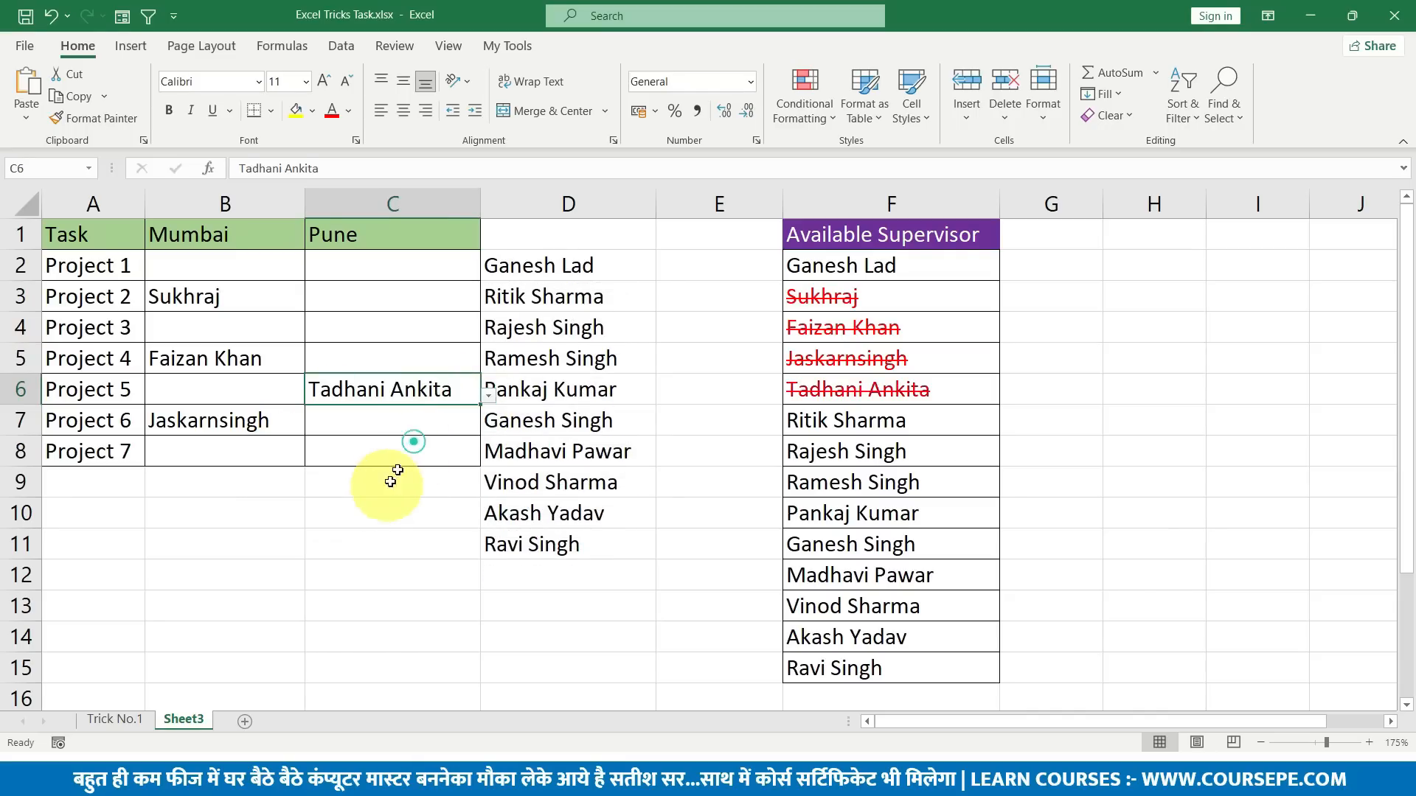
left_click(455, 433)
left_click(484, 432)
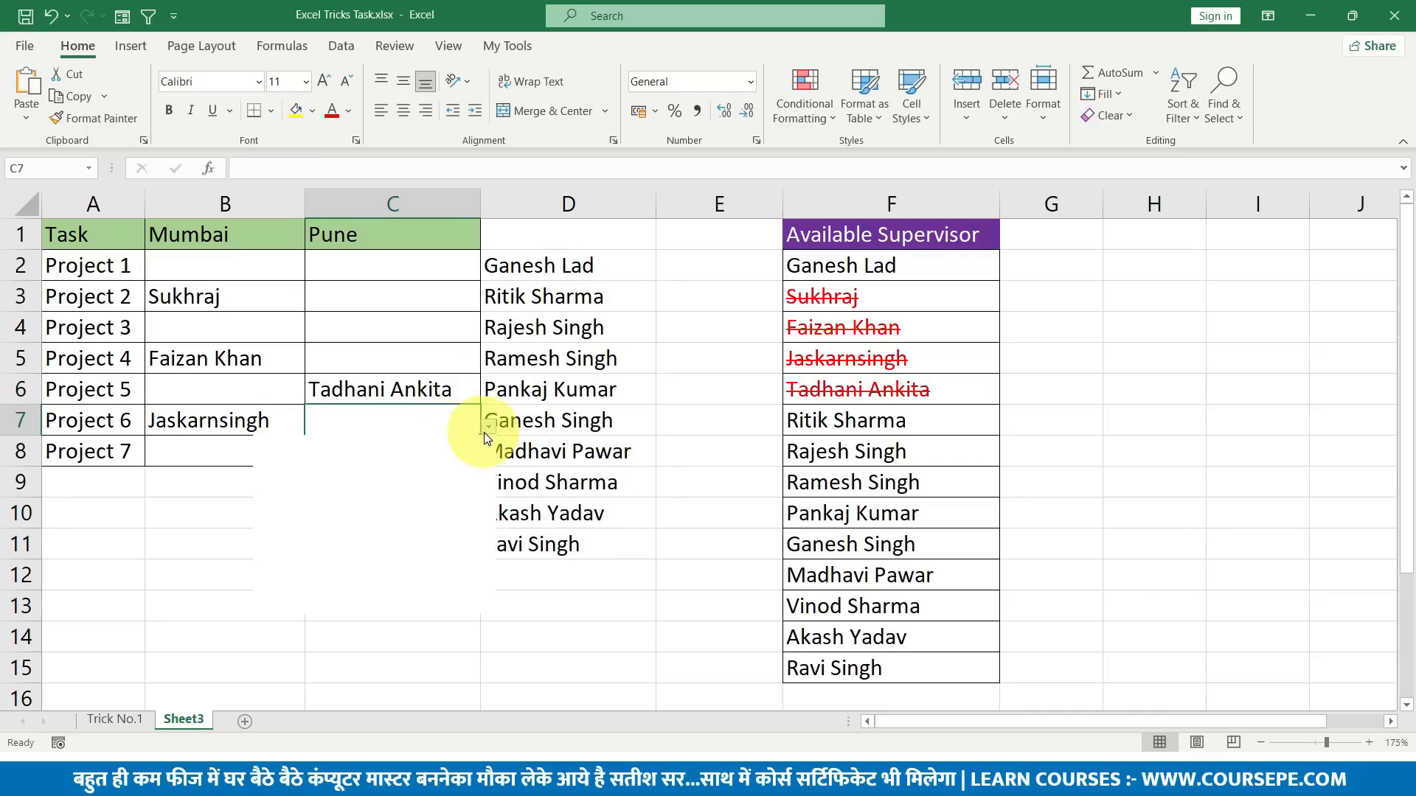
left_click(400, 487)
Hide helper column D, which holds the remaining supervisor names.
left_click(539, 202)
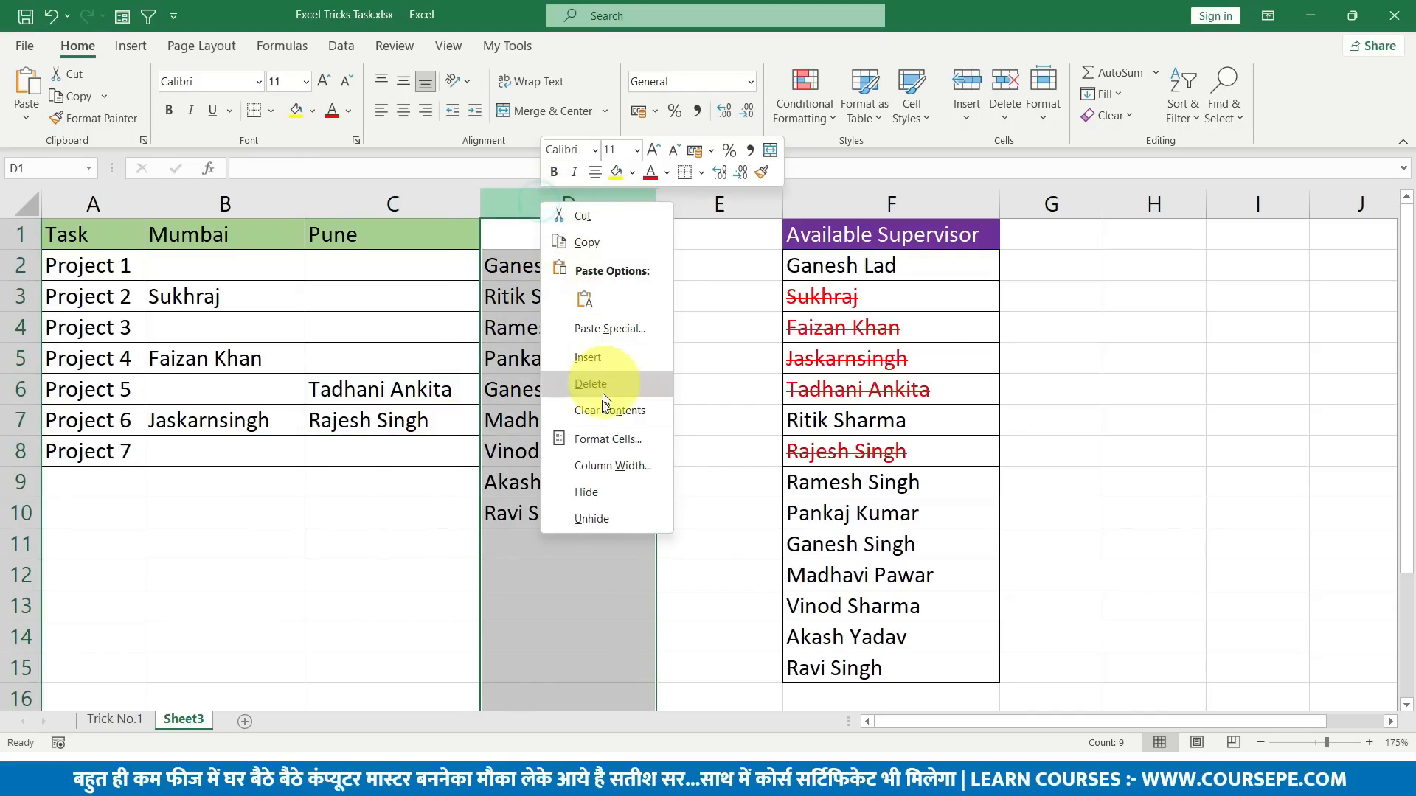
left_click(586, 487)
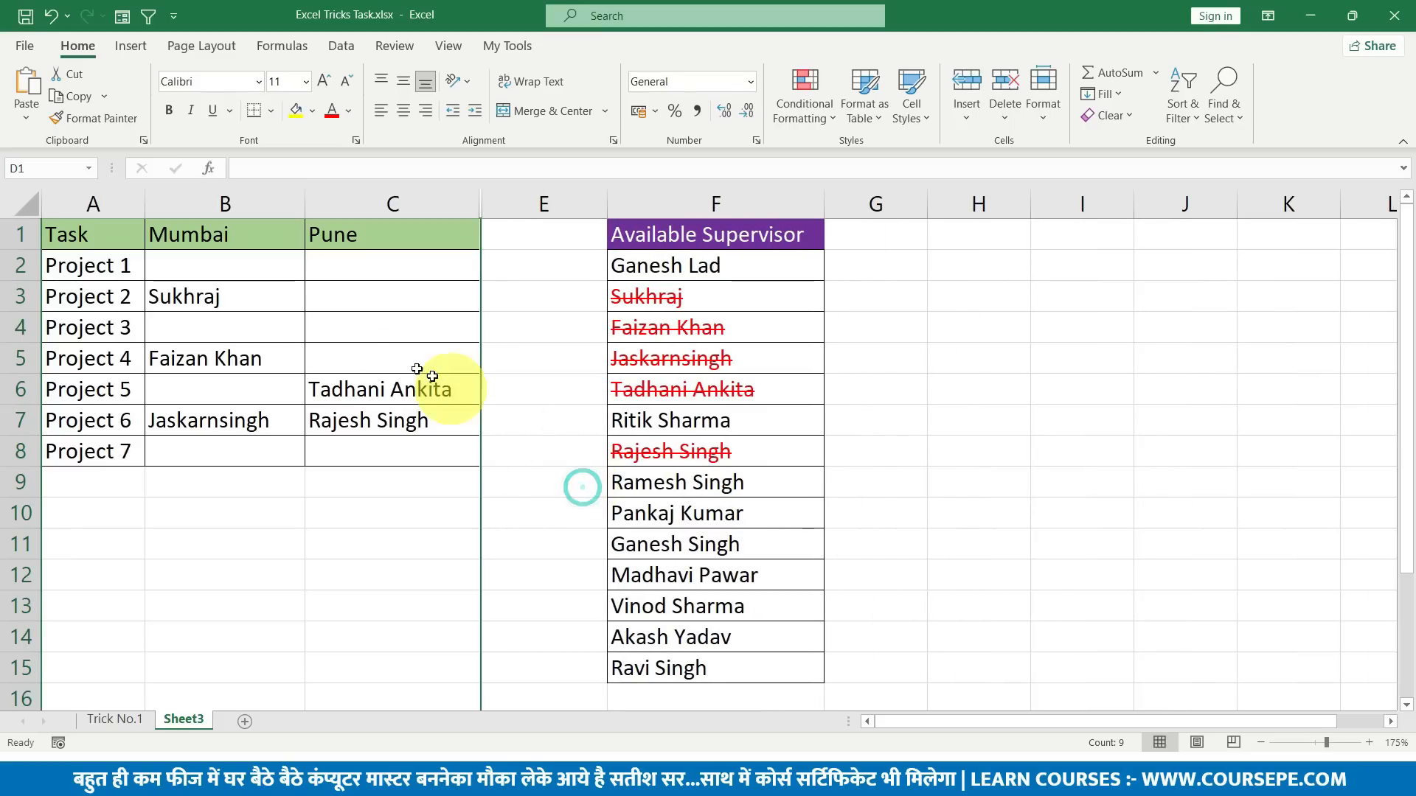
Assign supervisors to Pune Projects 2 and 3, choosing the third offered name in C3 and the fourth in C4.
left_click(424, 300)
left_click(485, 305)
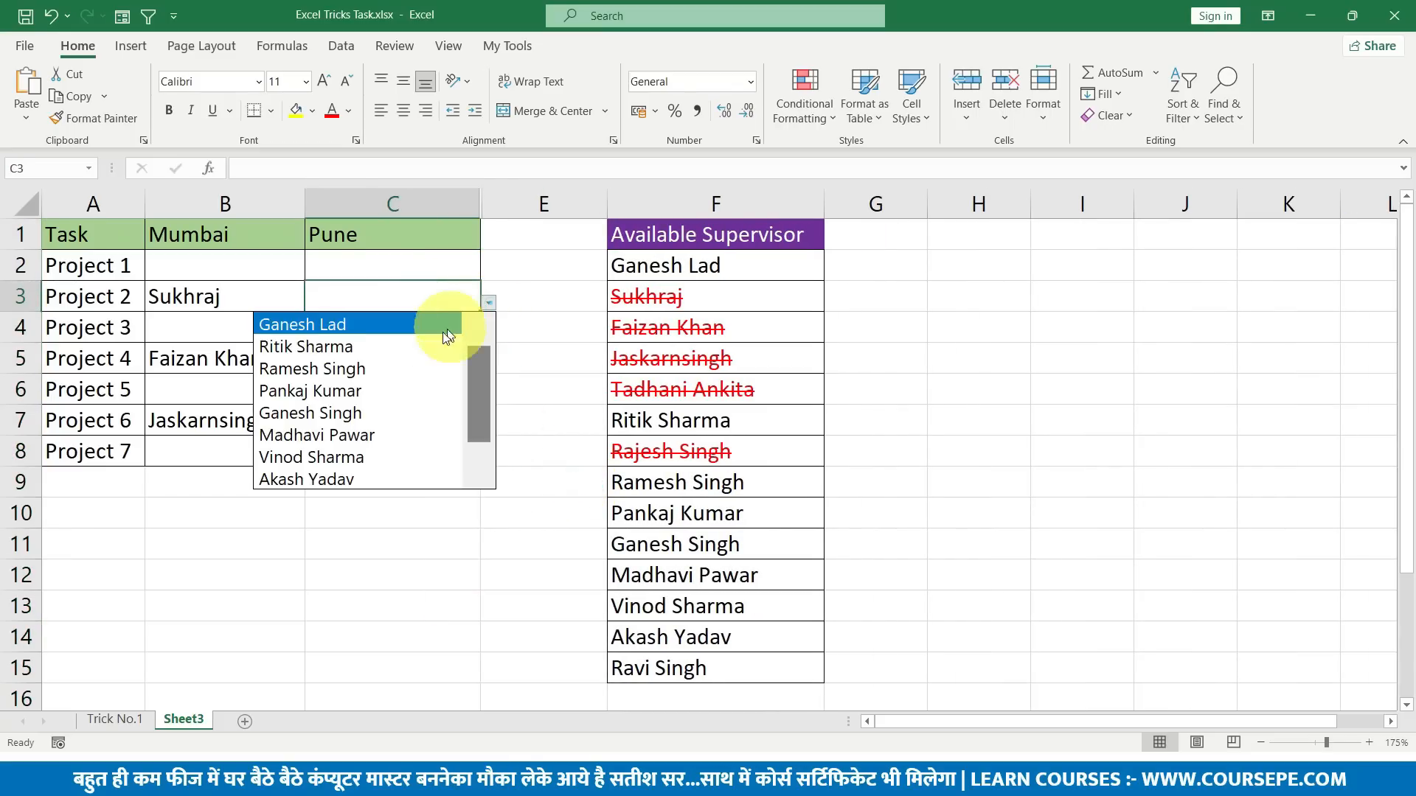
left_click(402, 367)
left_click(415, 332)
left_click(489, 334)
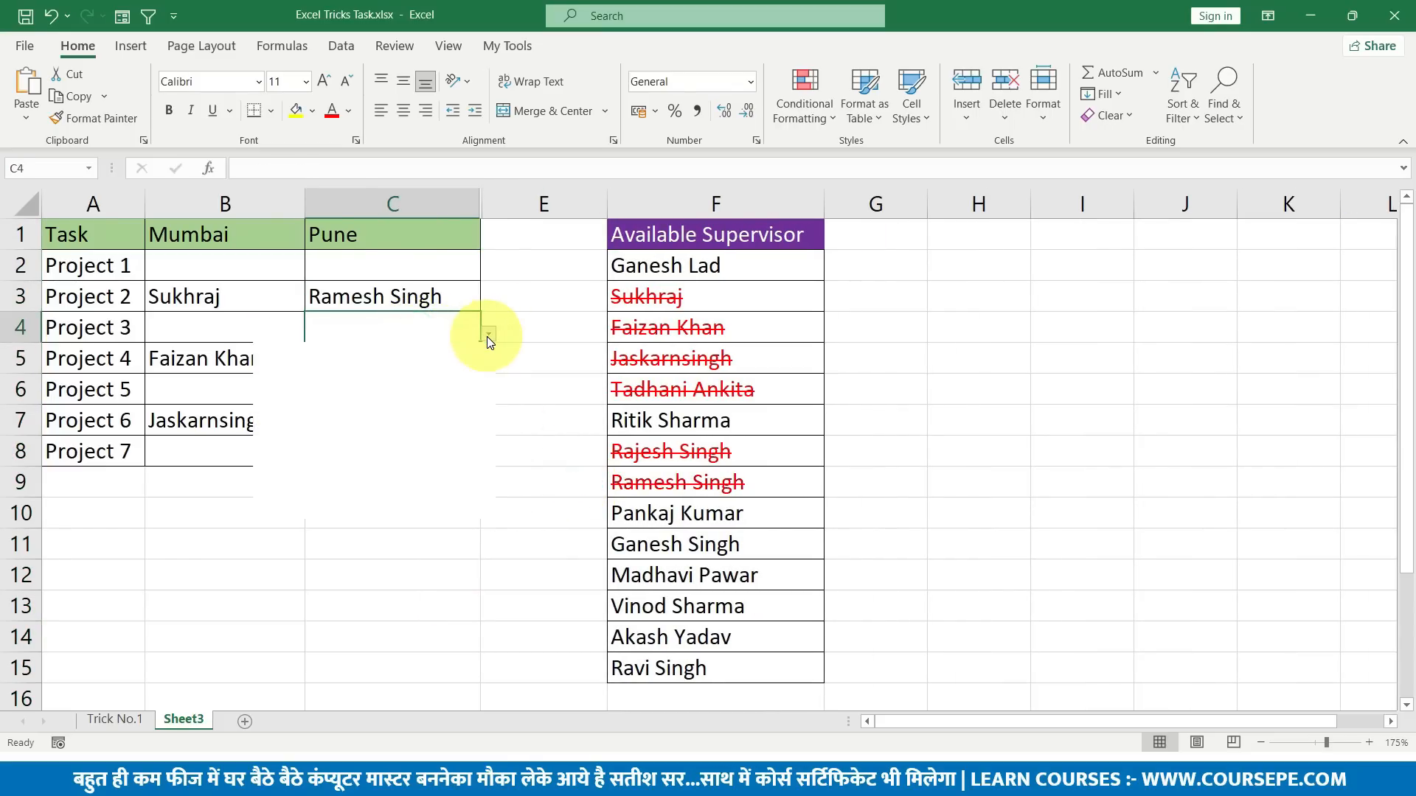
left_click(379, 424)
Assign the sixth offered supervisor to Mumbai Project 5 in B6, and select cell C5 for Pune Project 4.
left_click(263, 399)
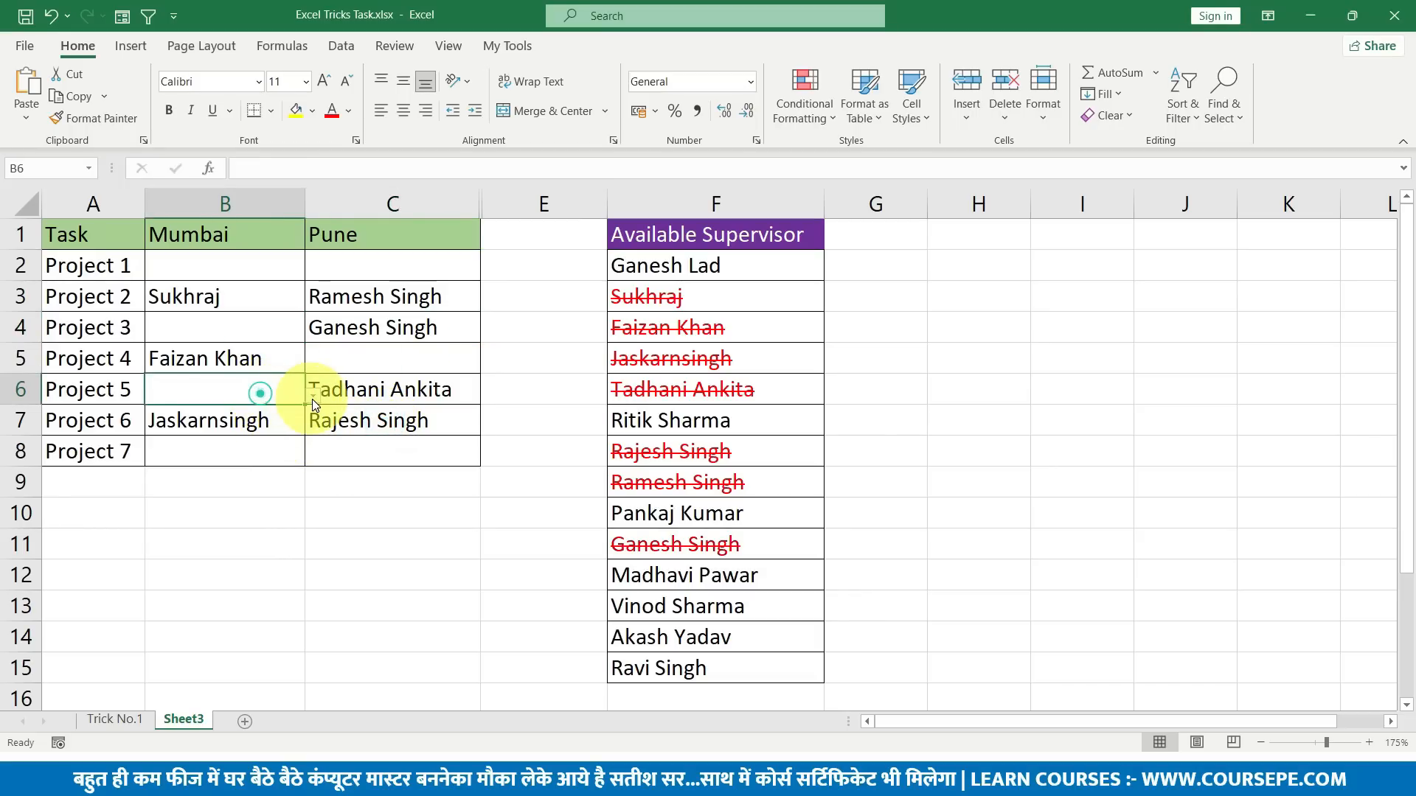
left_click(313, 396)
left_click(215, 529)
left_click(353, 365)
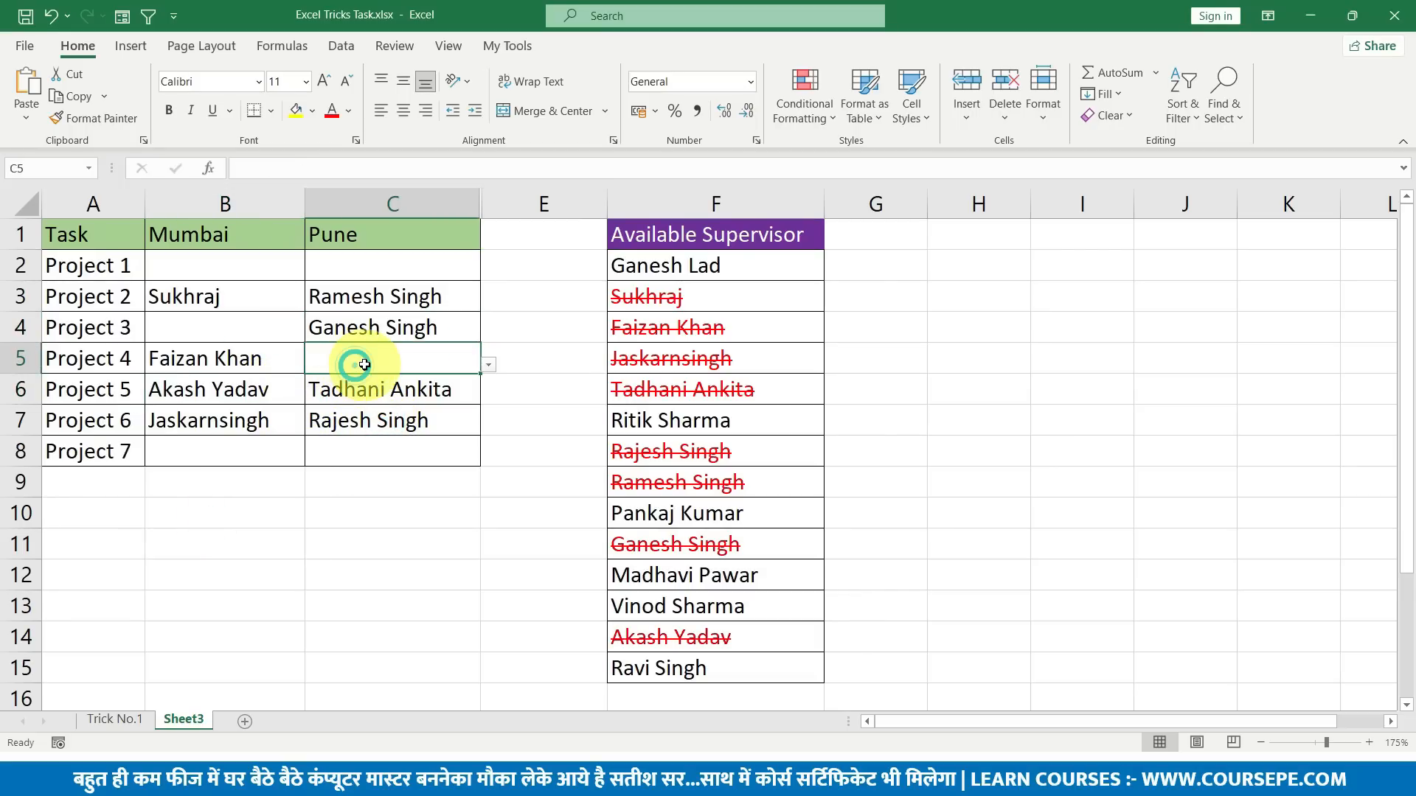